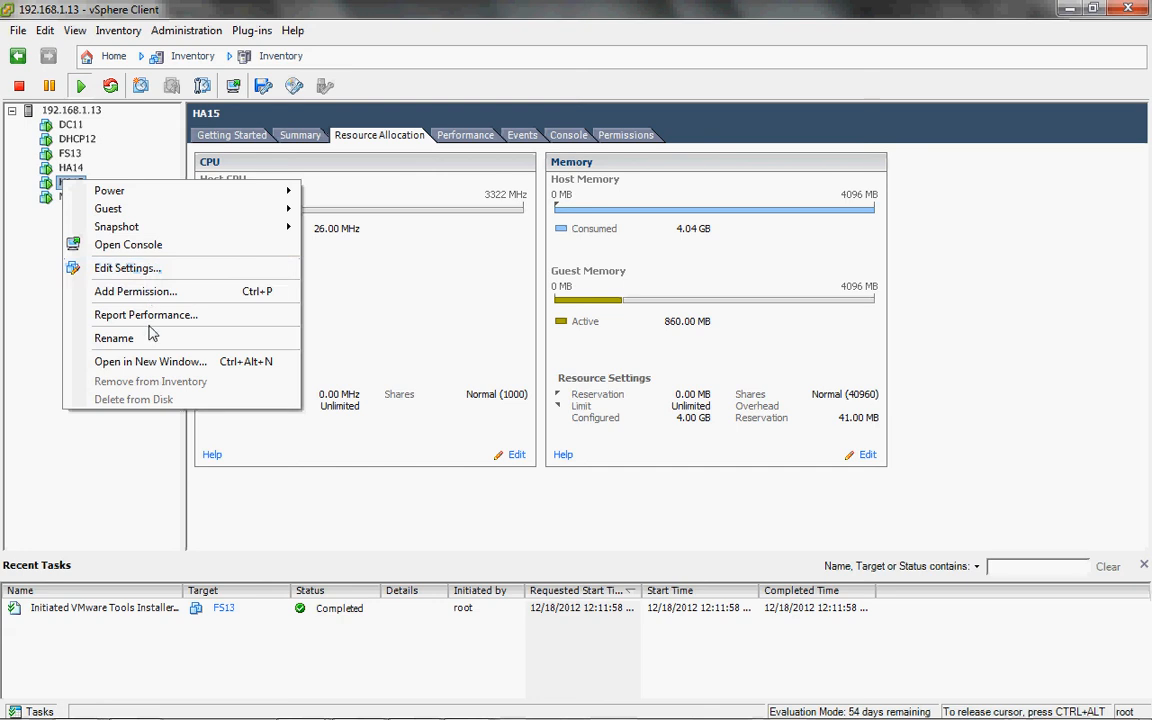
Rename the virtual machine HA15 to HV15 in the inventory.
click(149, 338)
key(Left)
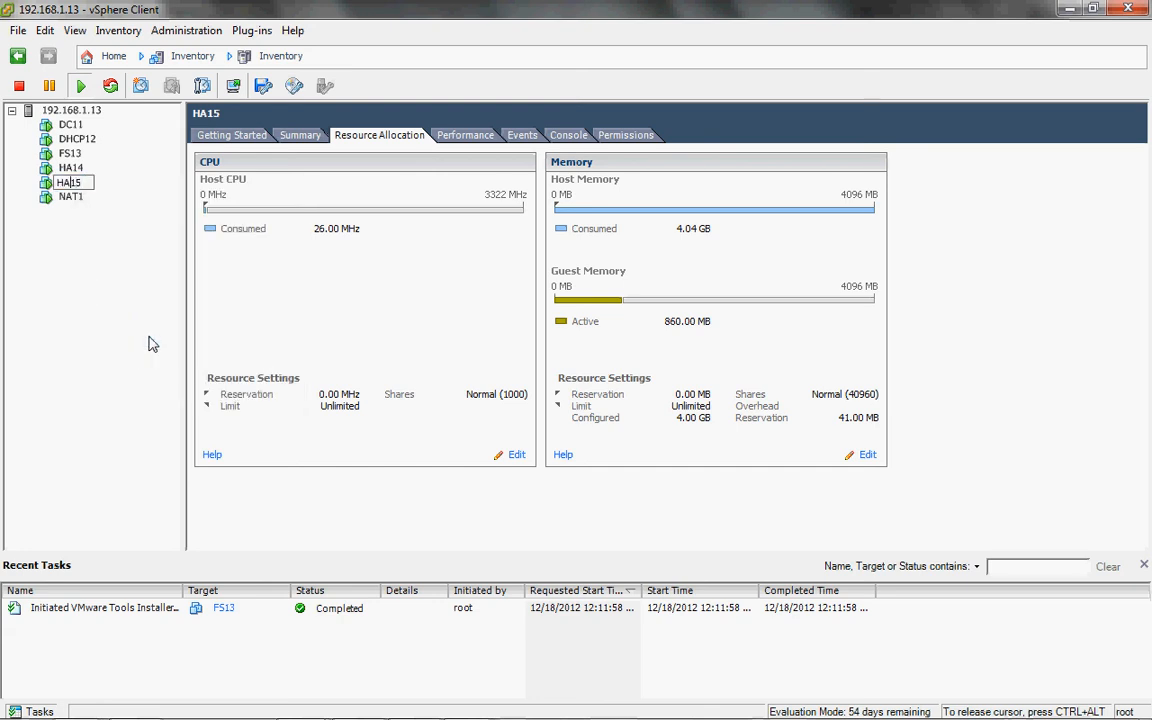
key(BackSpace)
text(V)
Rename the virtual machine HA14 to HV14 in the inventory.
click(74, 169)
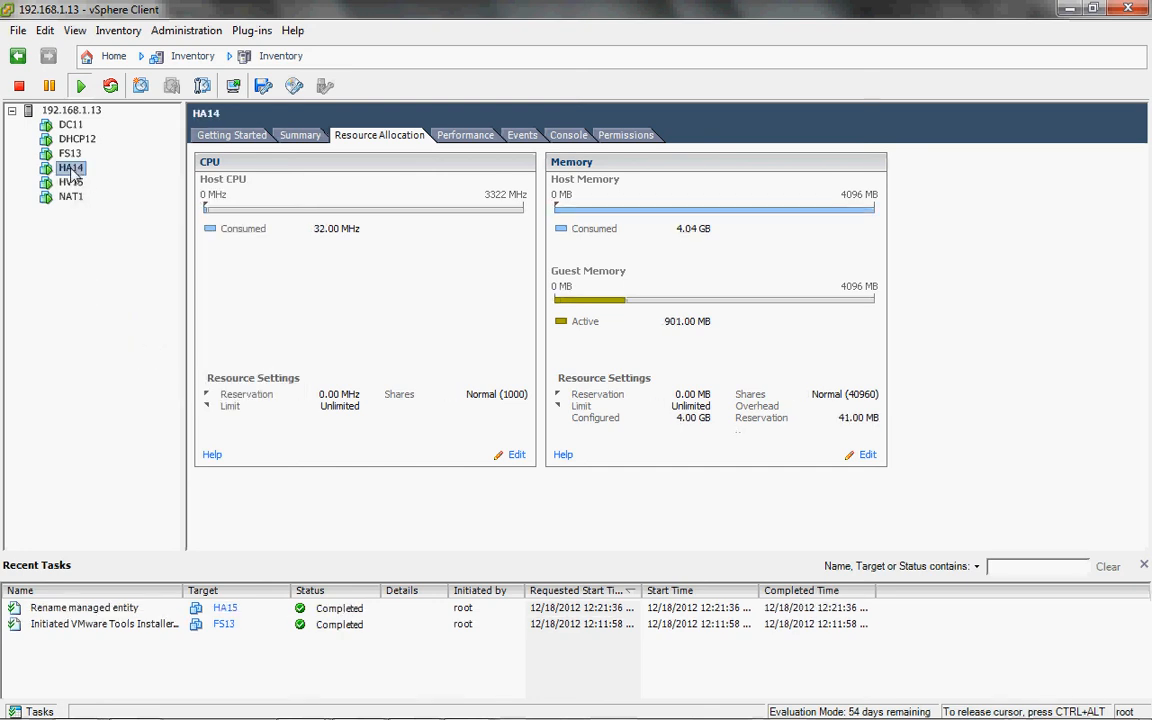
click(72, 169)
click(70, 170)
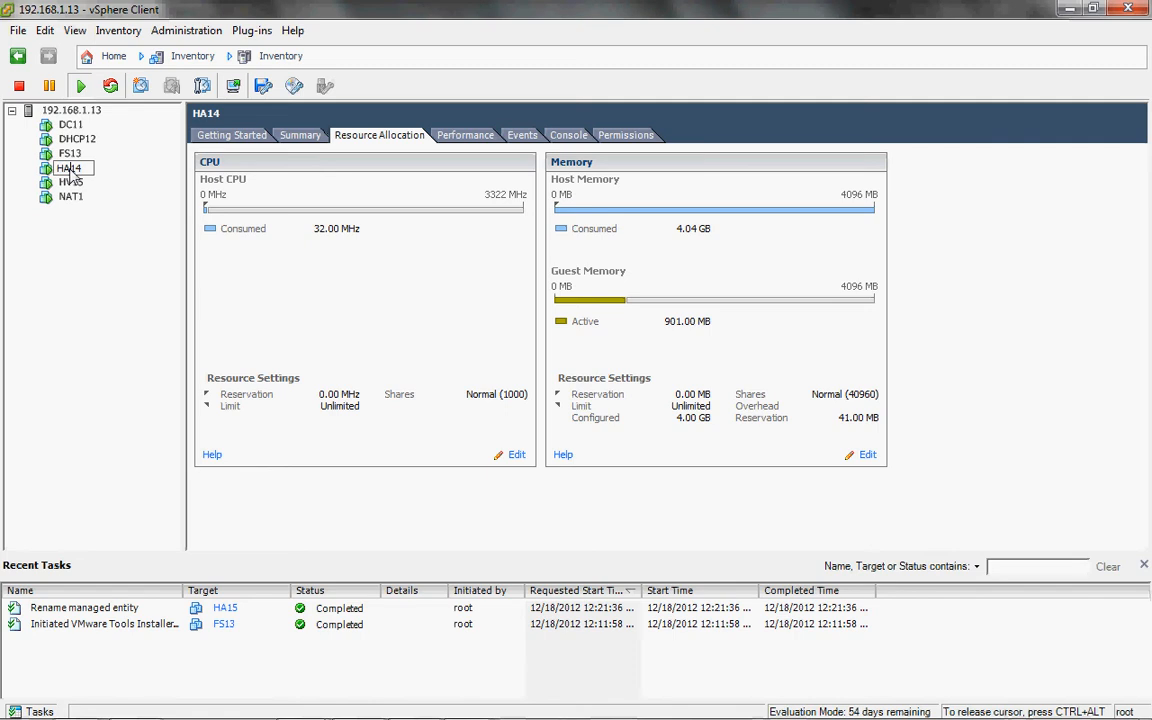
key(BackSpace)
text(V)
key(Return)
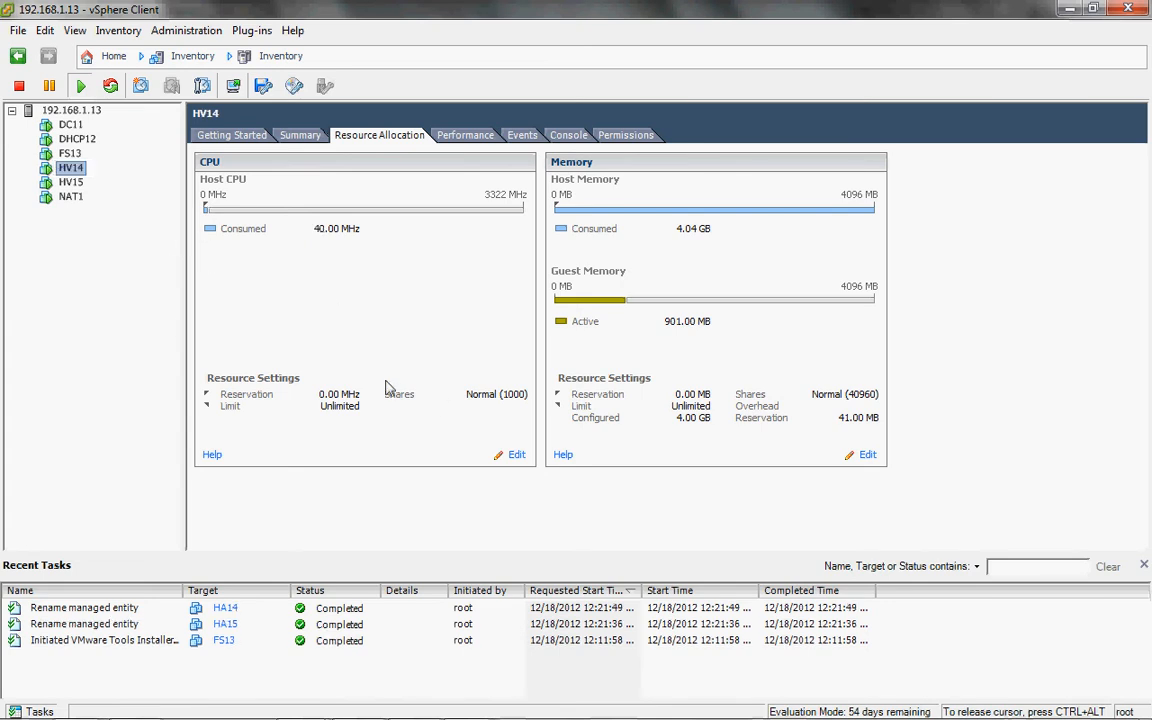
Switch to the DC11 virtual machine's console and review the computers in the Servers organizational unit.
mouse_move(418, 716)
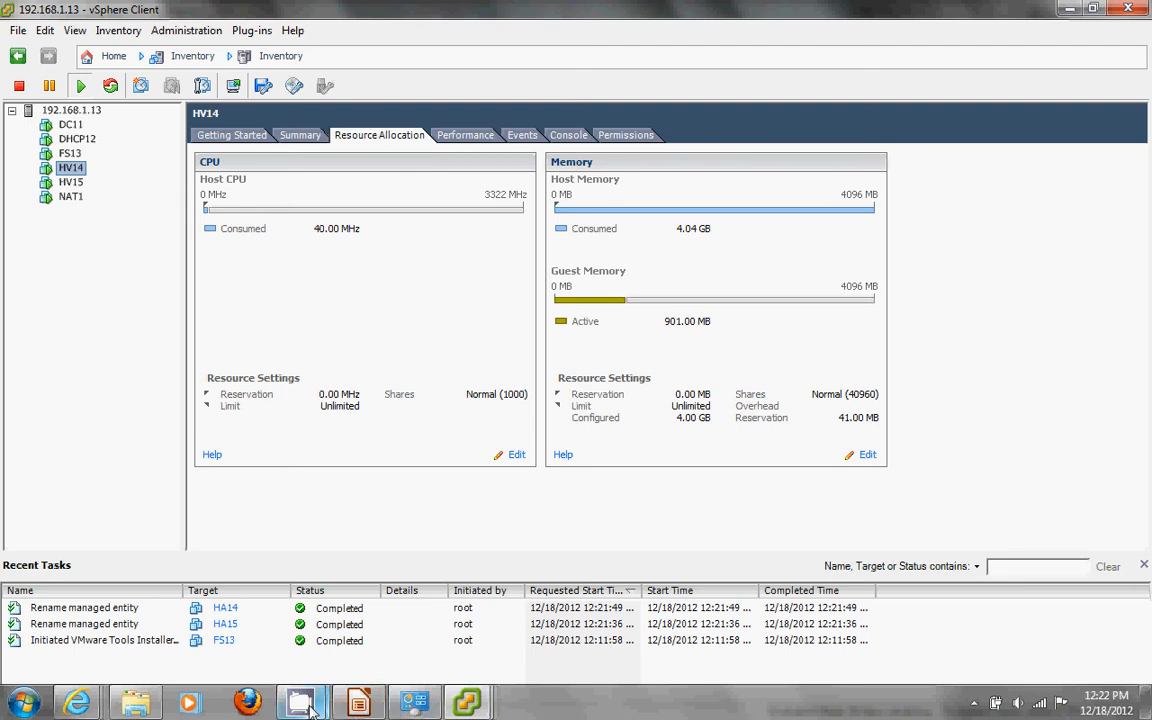
mouse_move(305, 708)
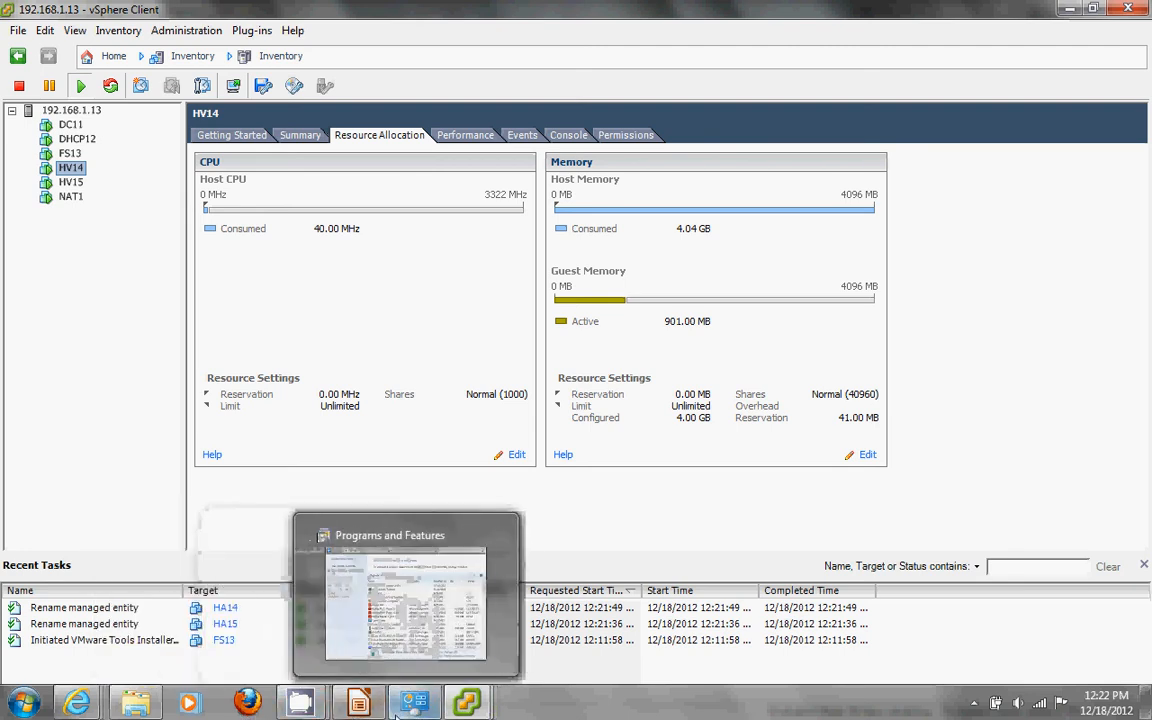
mouse_move(466, 704)
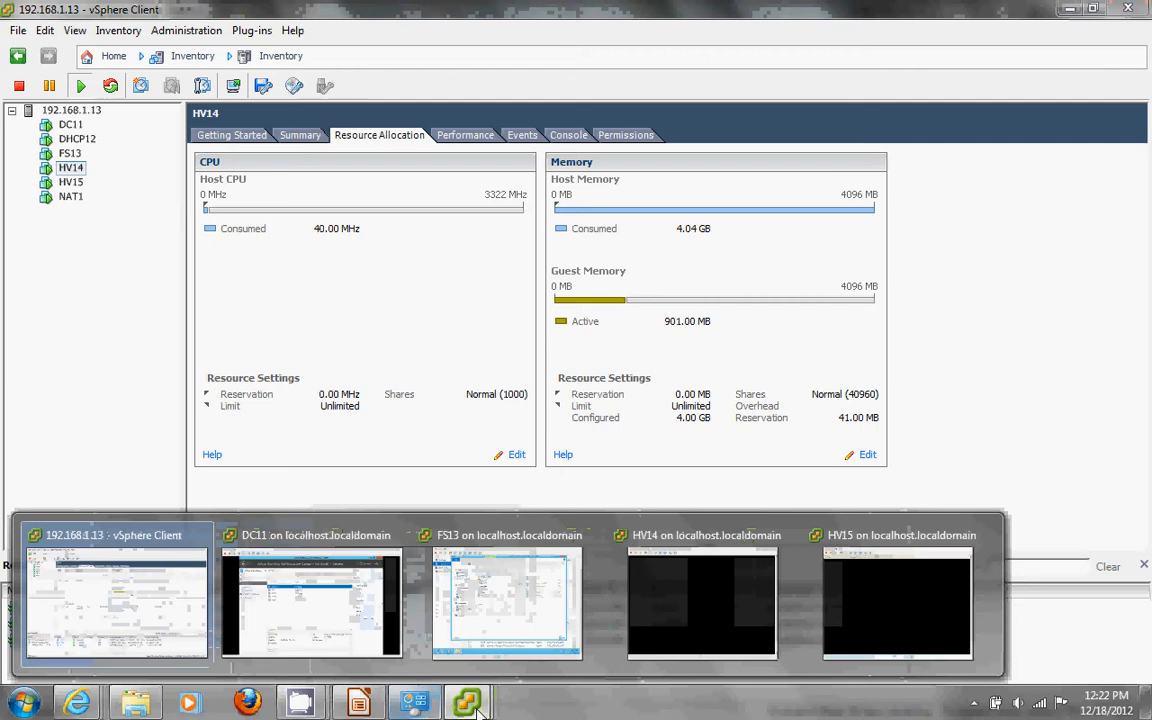
click(337, 616)
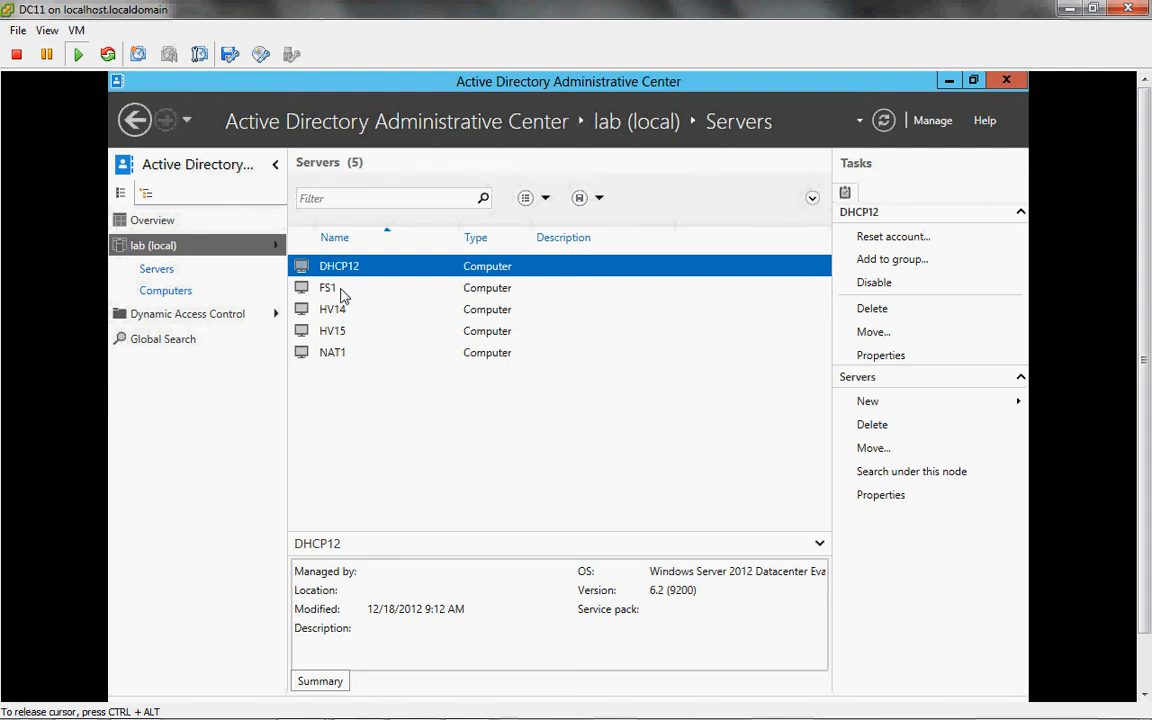
Switch to the FS13 console and run setup64 from the VMware Tools disc as administrator.
mouse_move(374, 708)
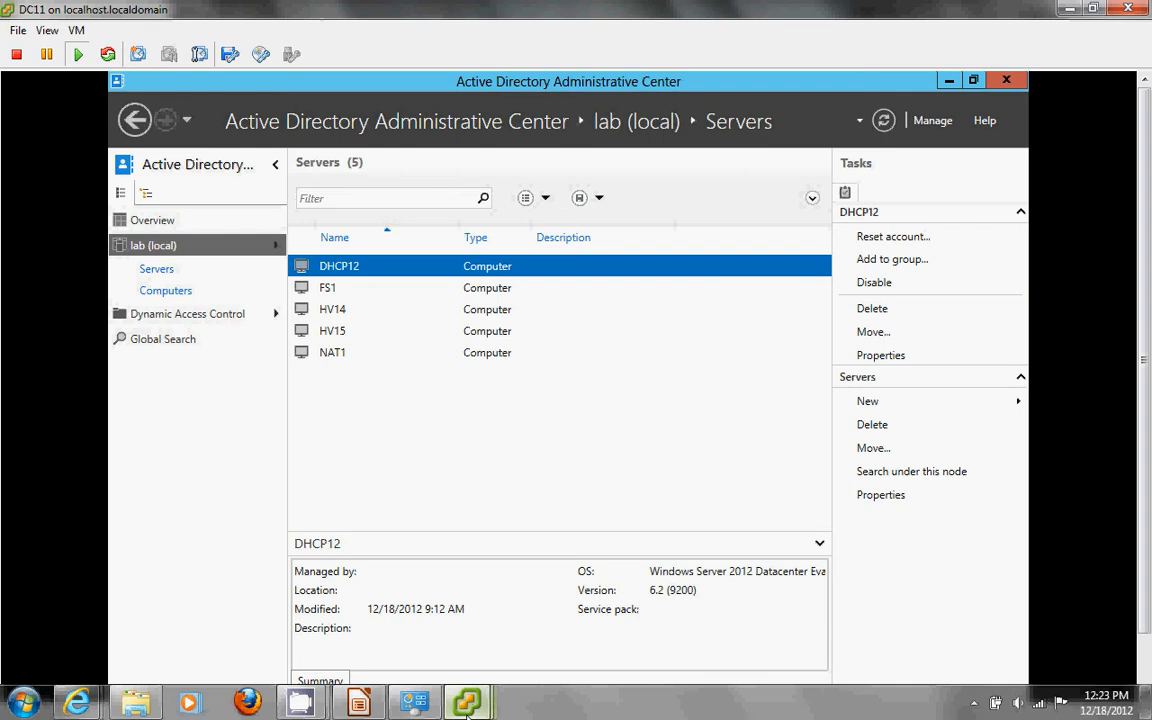
mouse_move(476, 710)
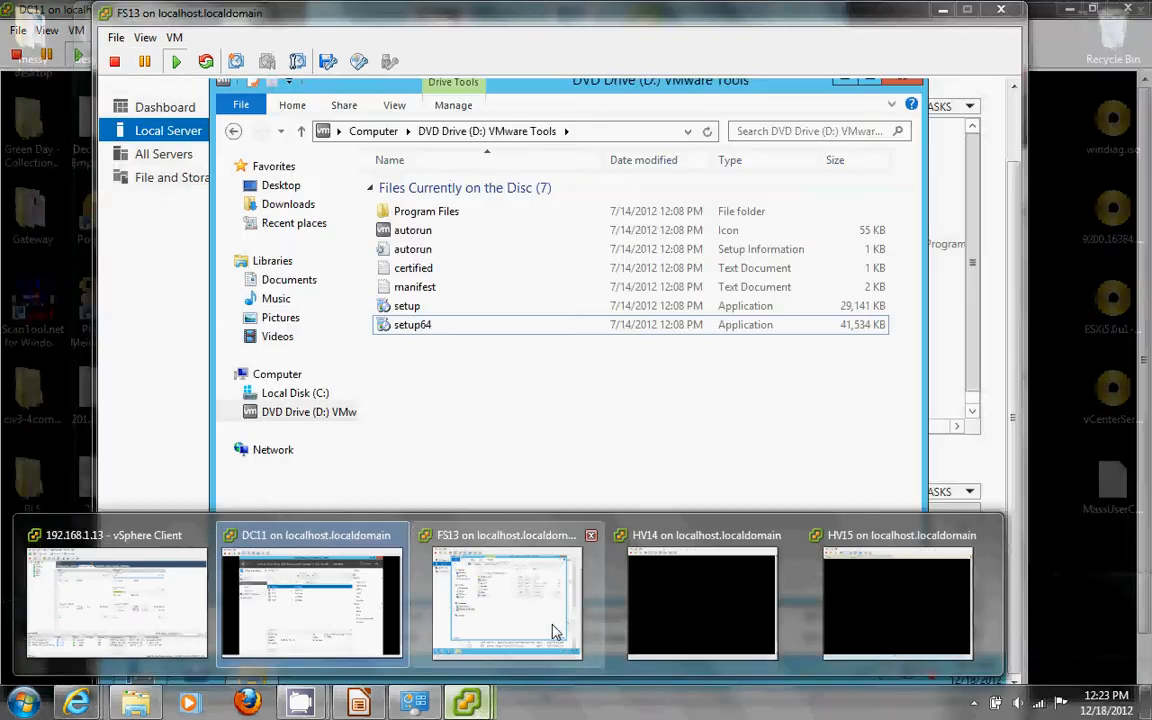
click(550, 632)
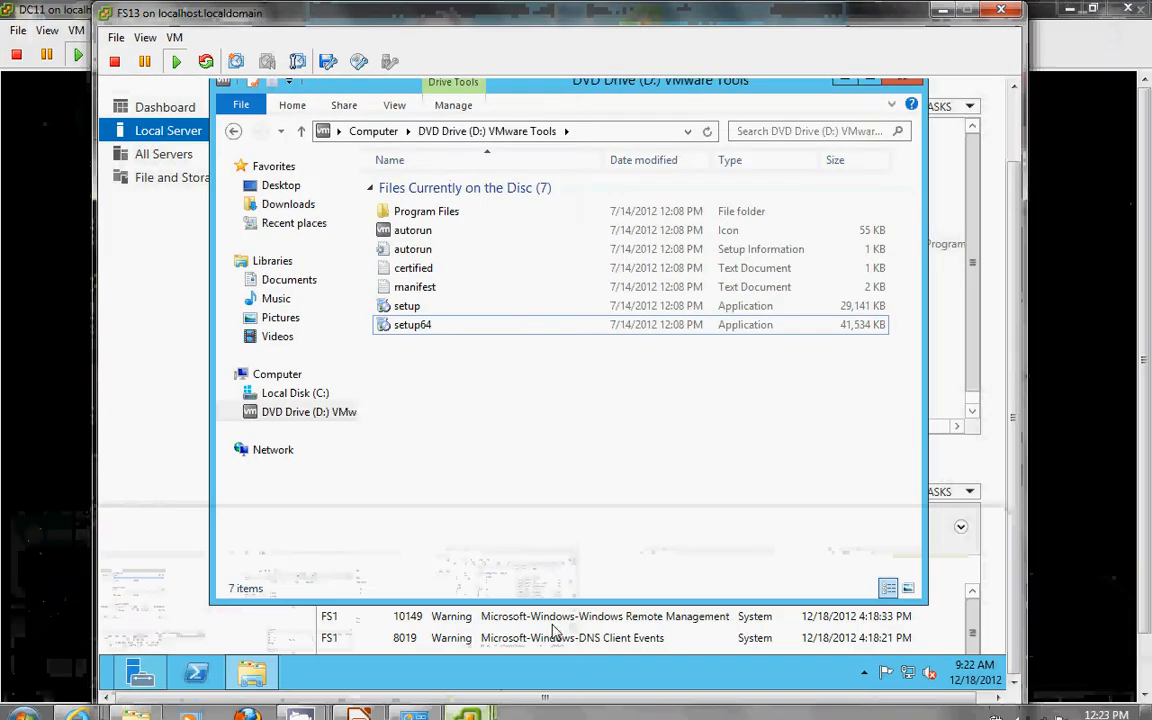
right_click(472, 325)
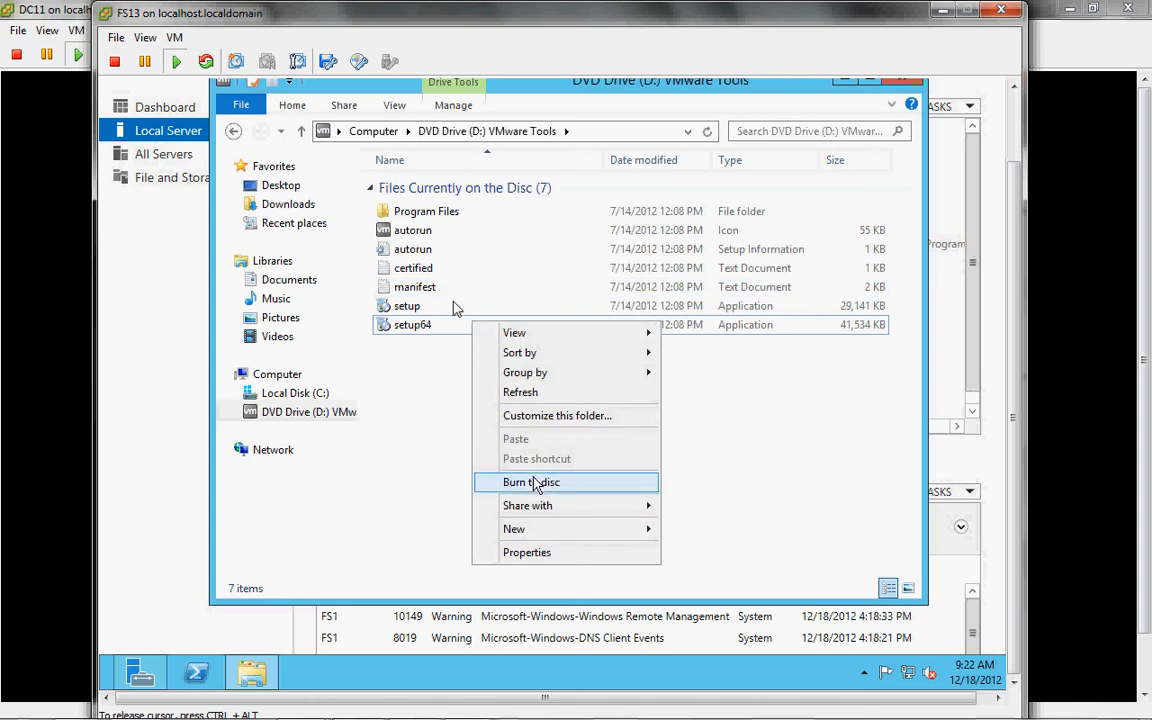
mouse_move(548, 512)
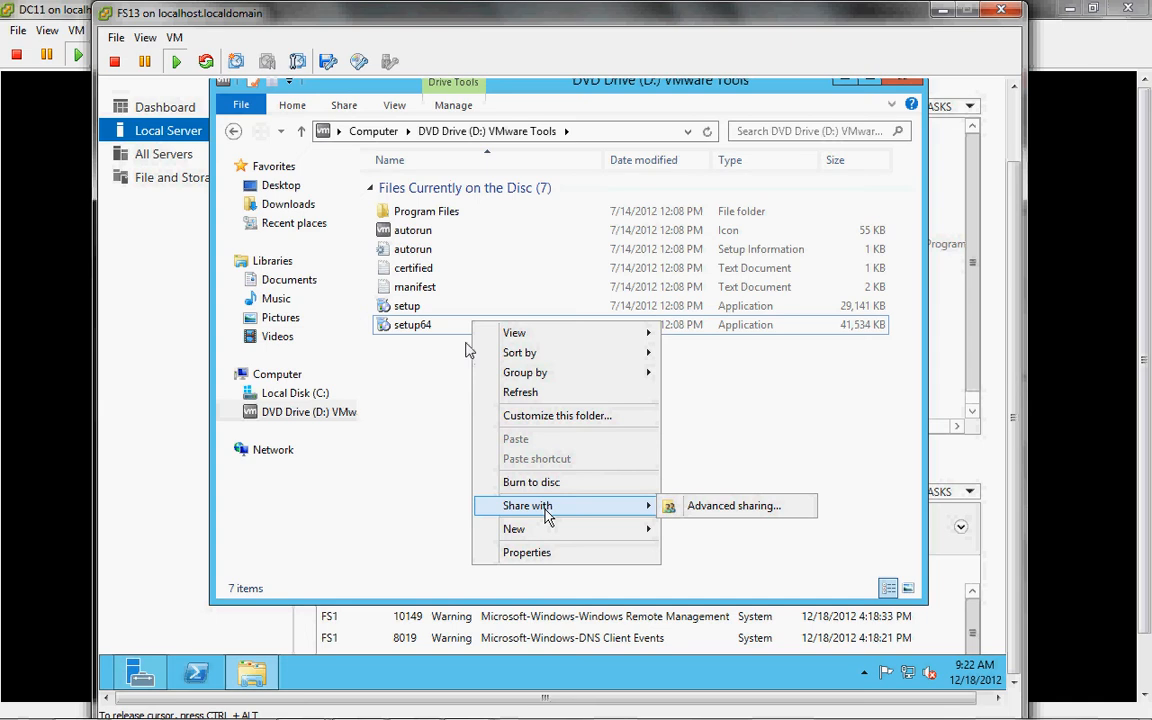
click(444, 327)
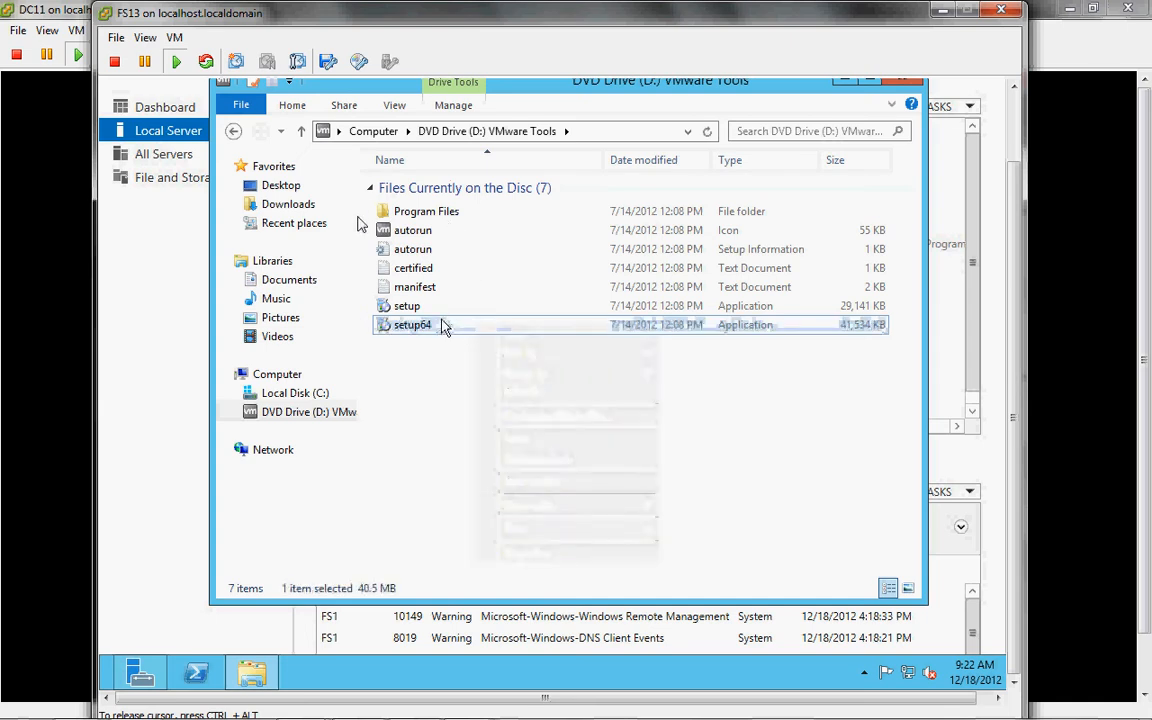
right_click(444, 335)
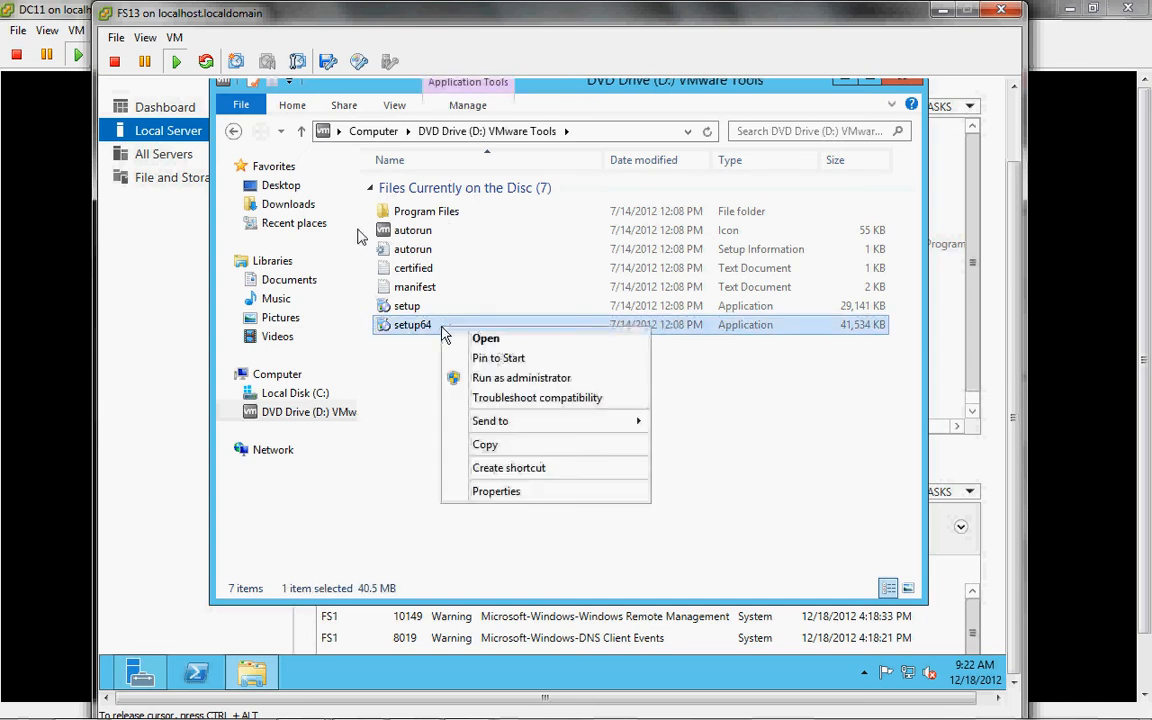
click(521, 378)
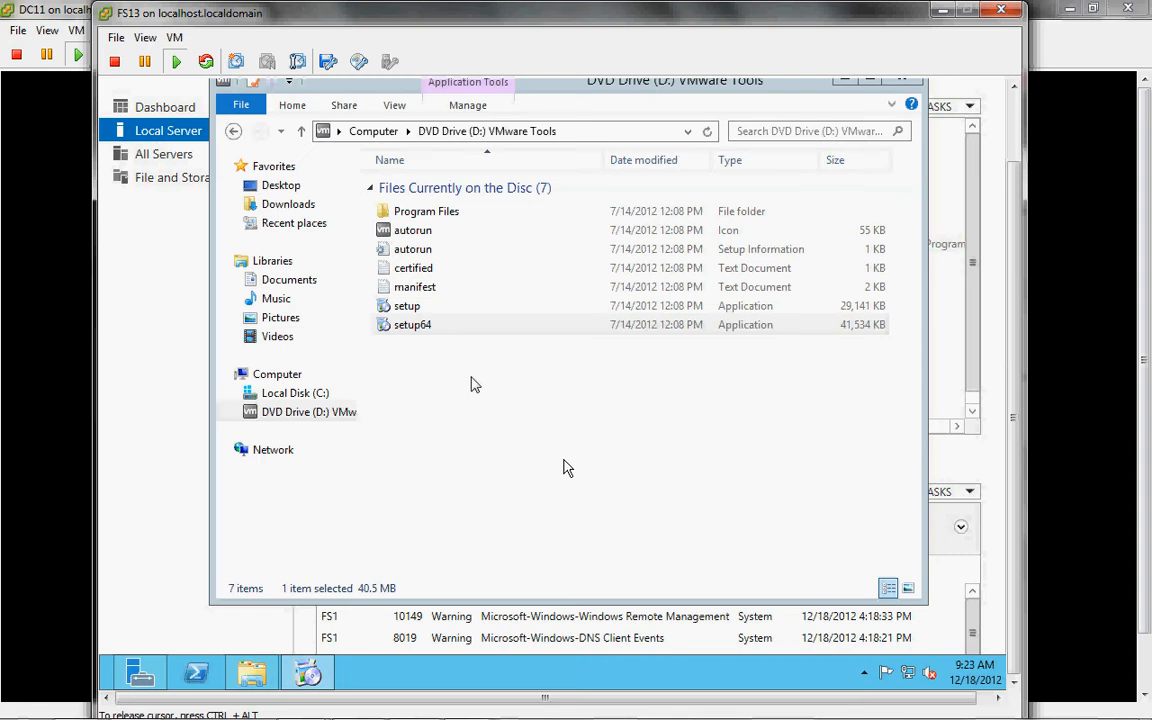
Bring the VMware Tools installation wizard forward and start the installation with its default choices.
click(955, 447)
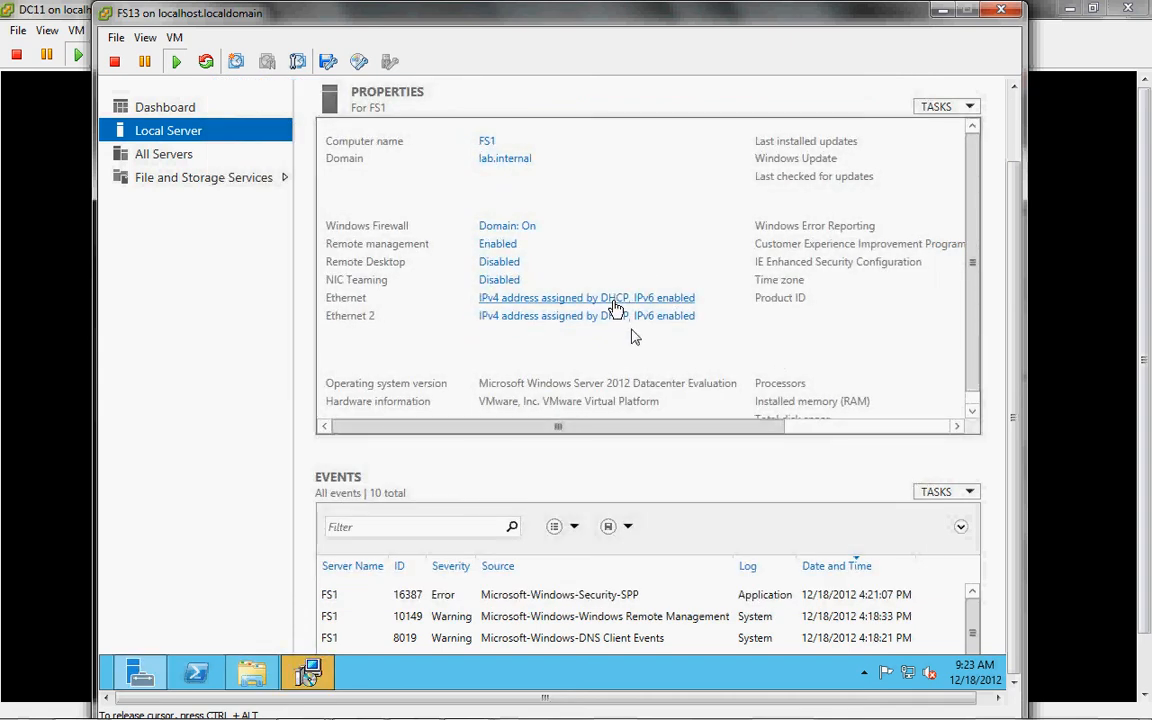
click(309, 671)
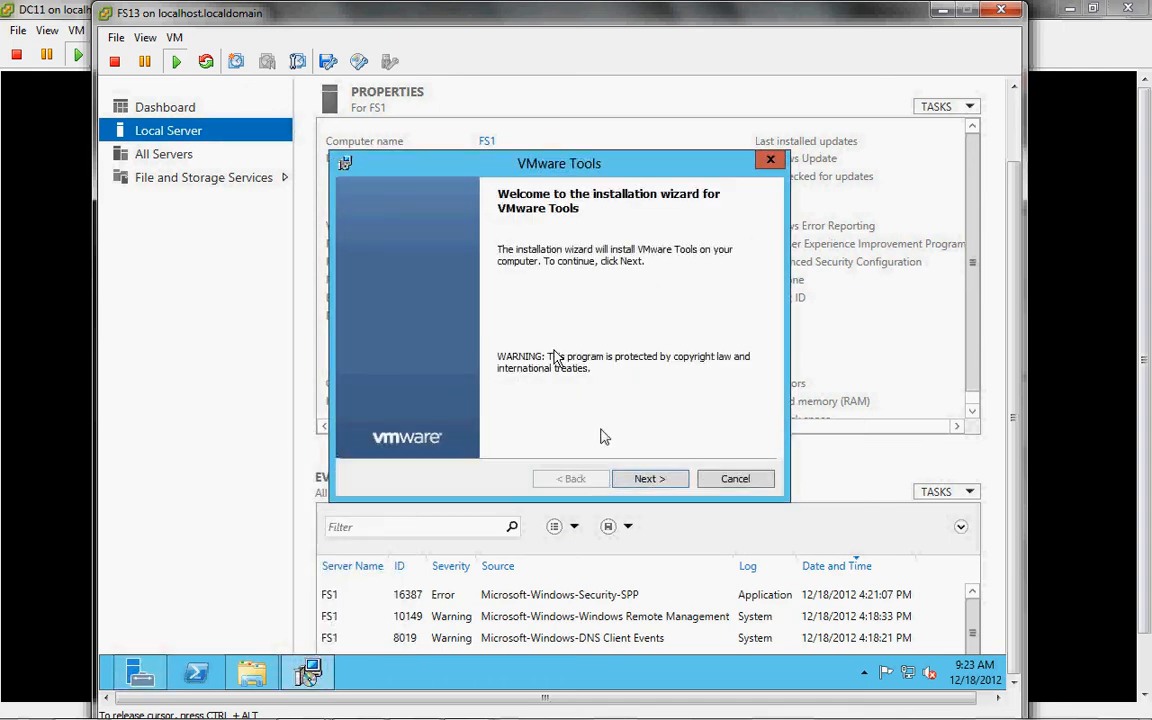
click(654, 481)
click(654, 481)
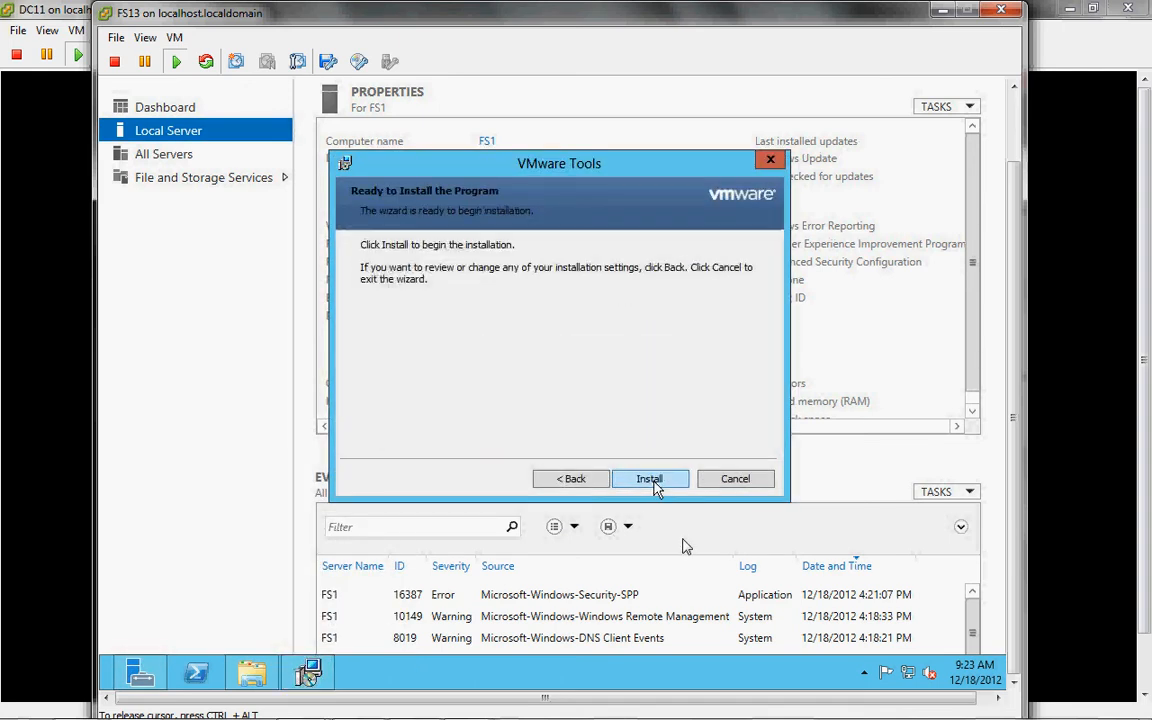
click(652, 480)
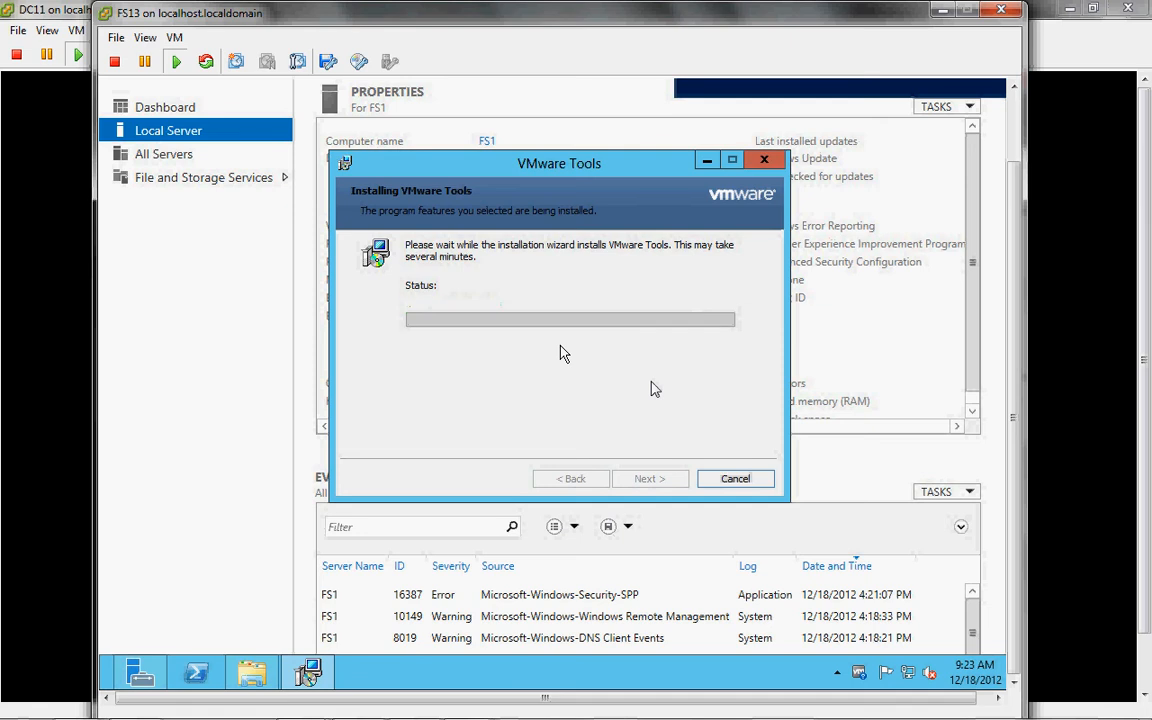
Return to the DC11 console and minimize Active Directory Administrative Center to reach Group Policy Management.
click(26, 357)
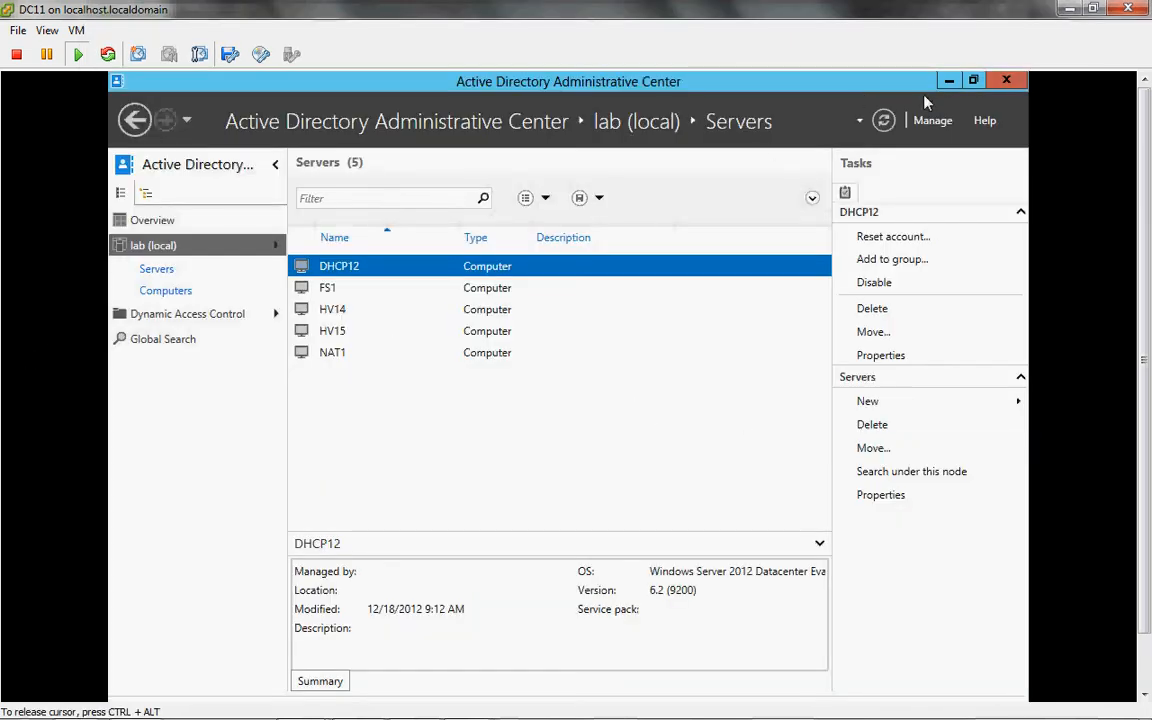
click(948, 82)
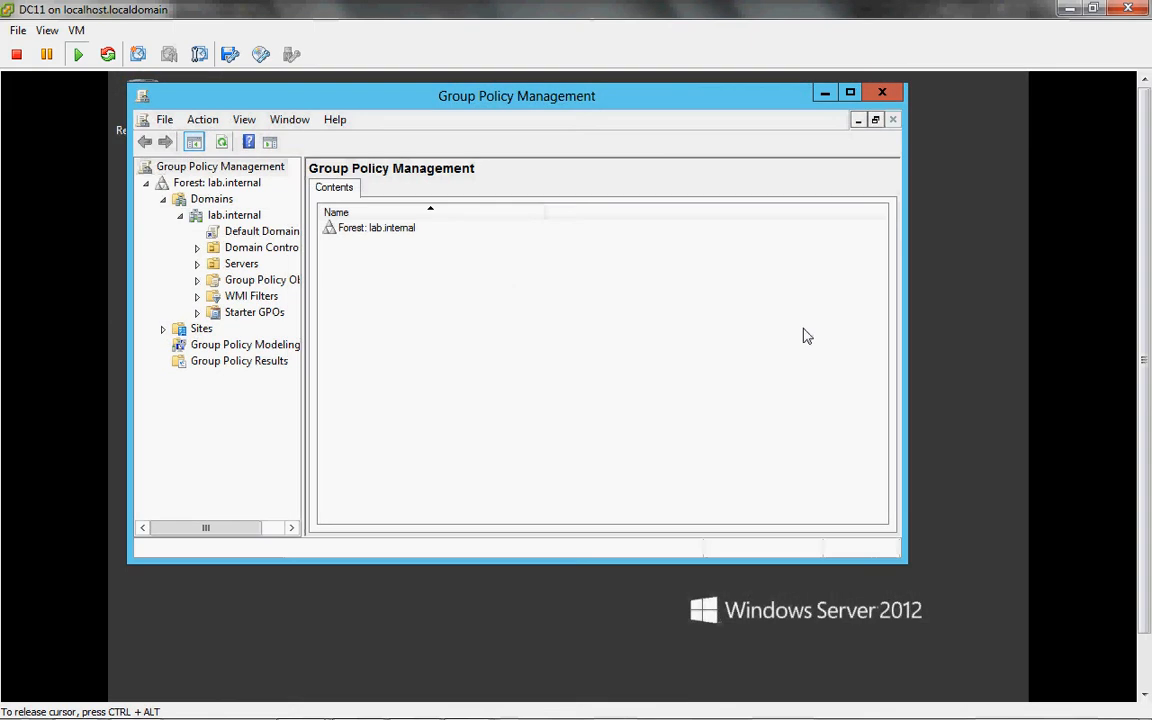
right_click(229, 216)
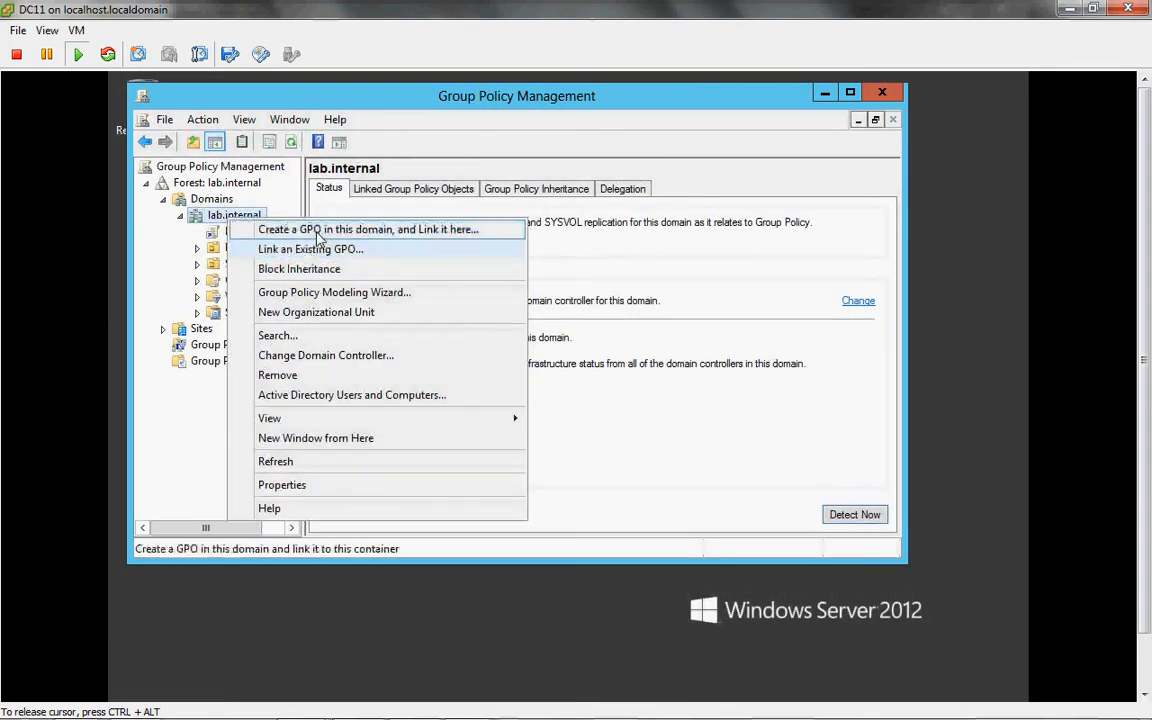
click(272, 228)
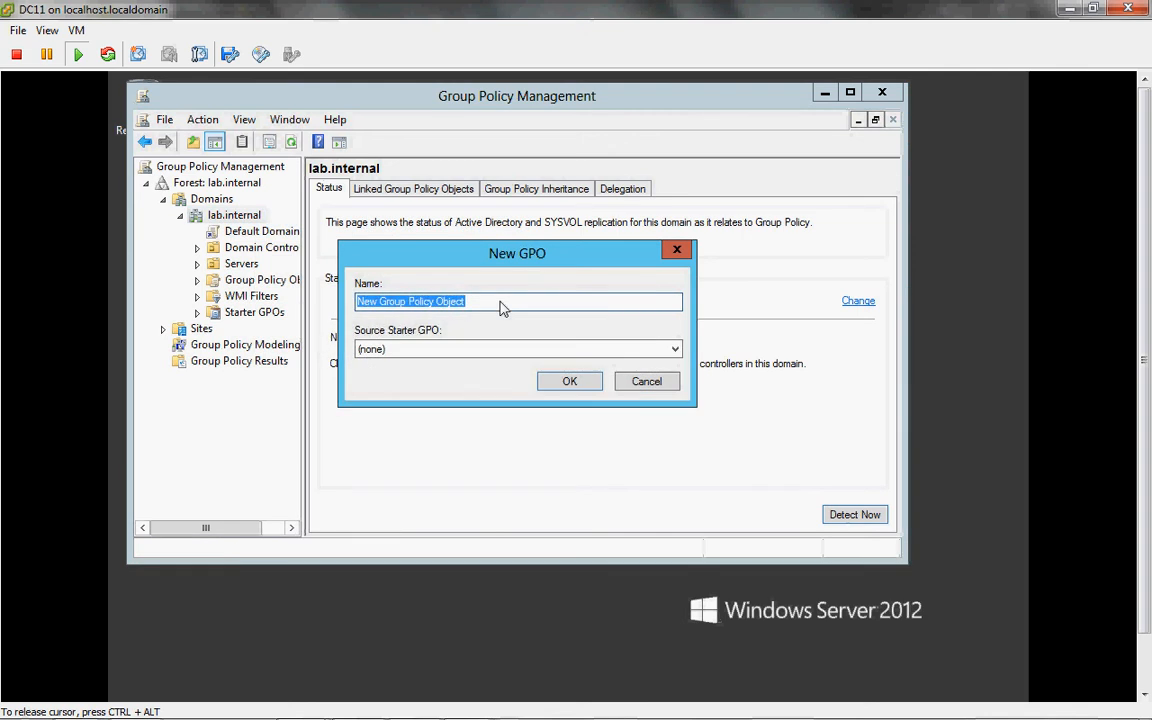
click(644, 383)
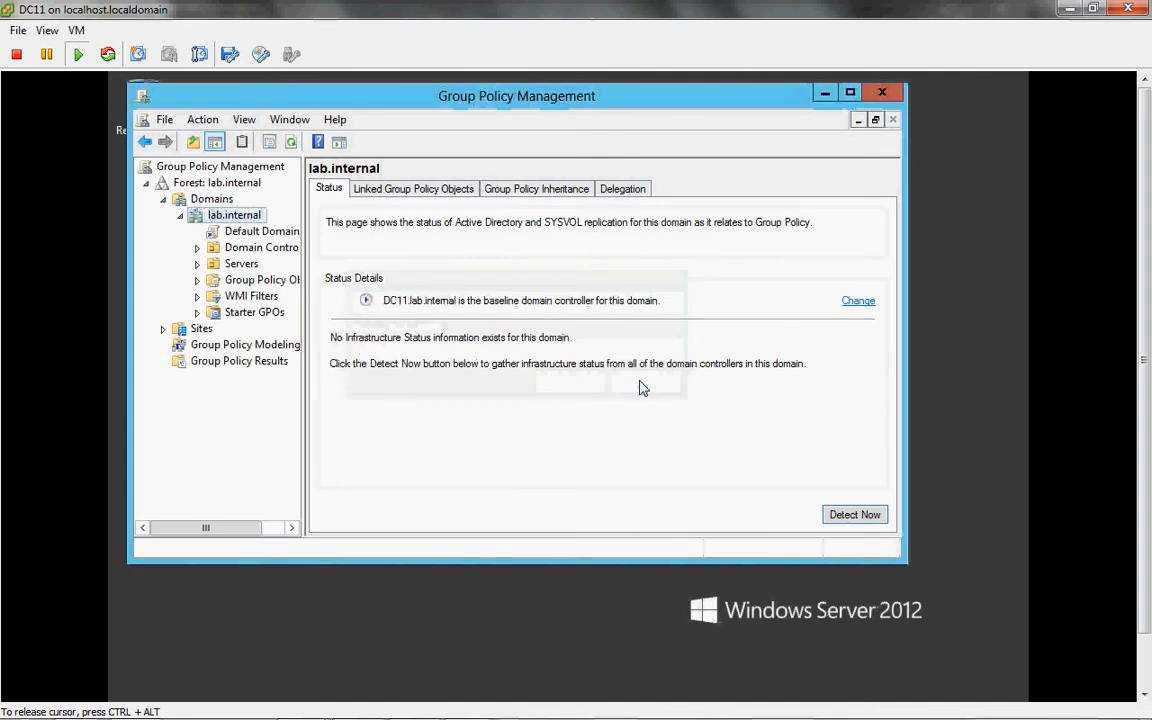
Open the Default Domain Controllers Policy under Domain Controllers and widen the console tree to fit the full names.
click(197, 247)
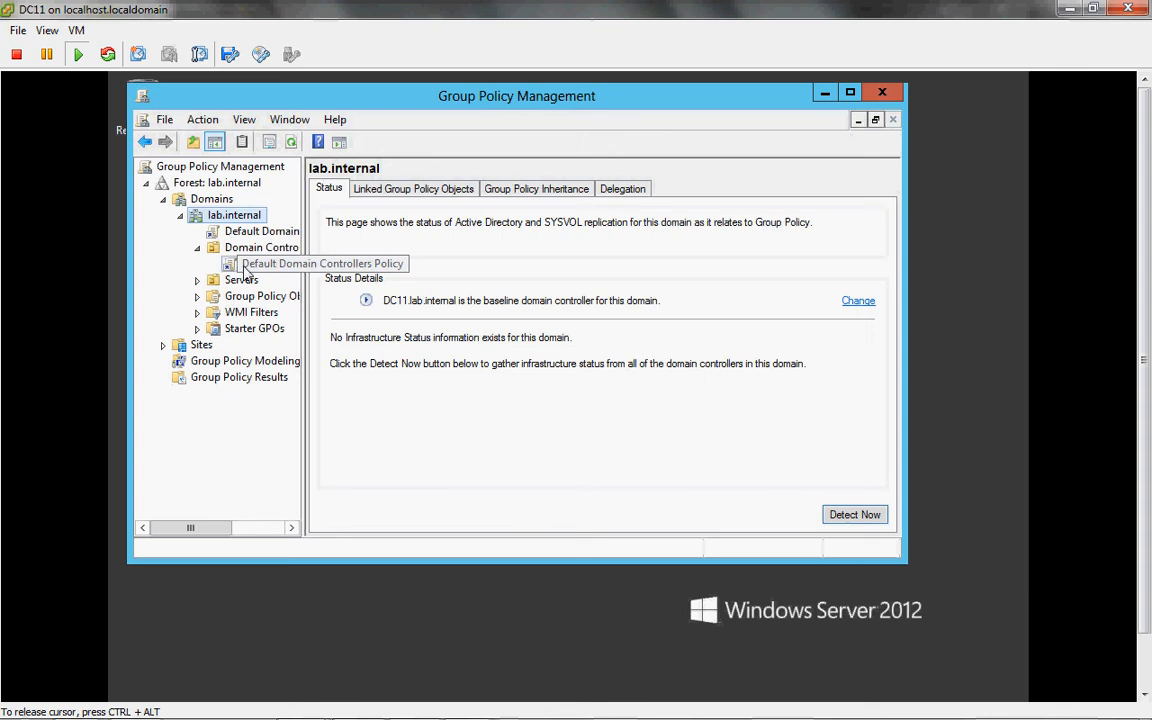
click(246, 265)
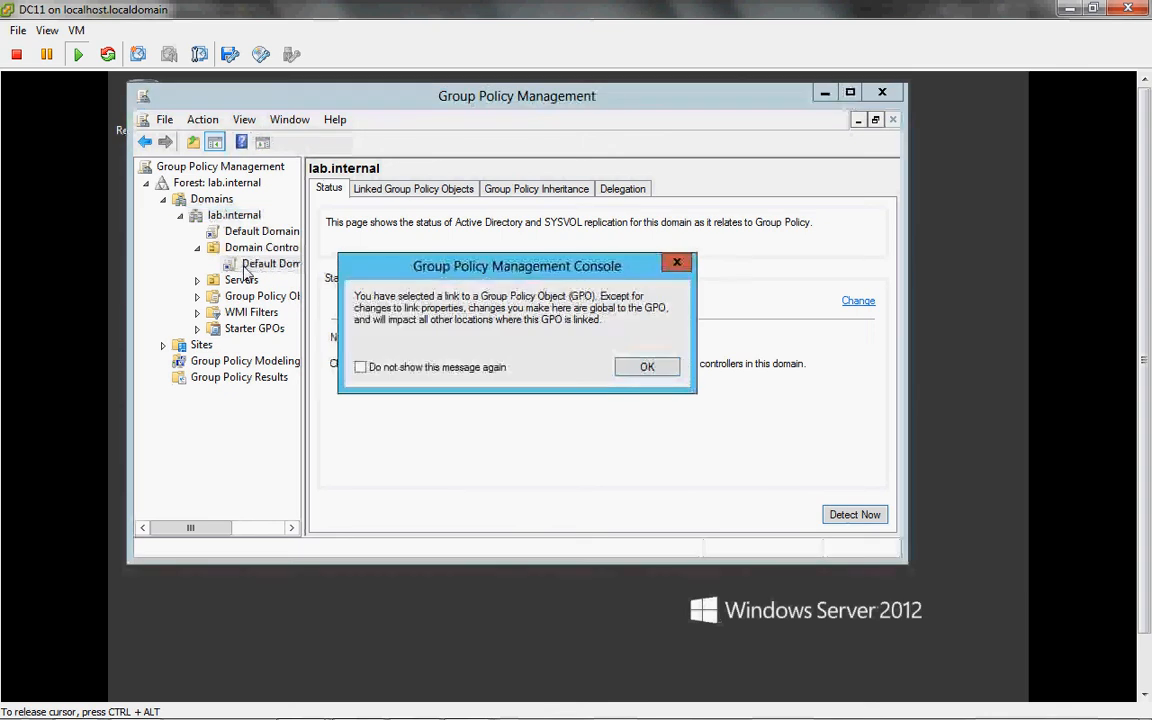
click(645, 368)
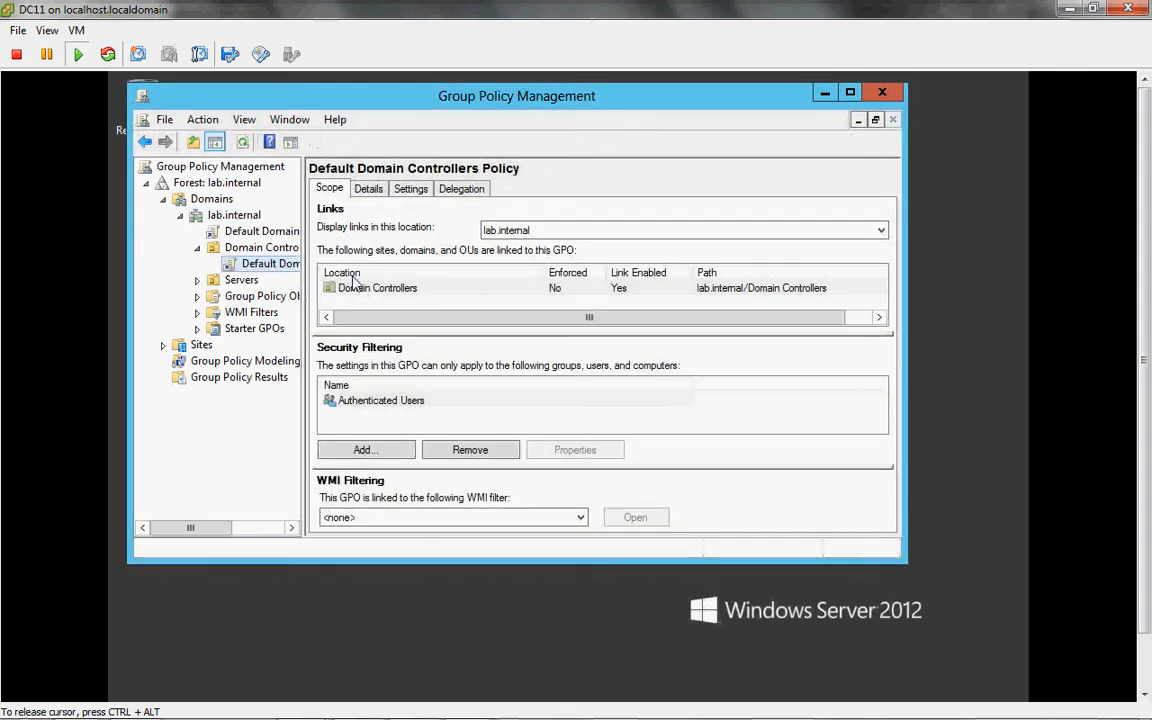
drag(304, 302, 434, 300)
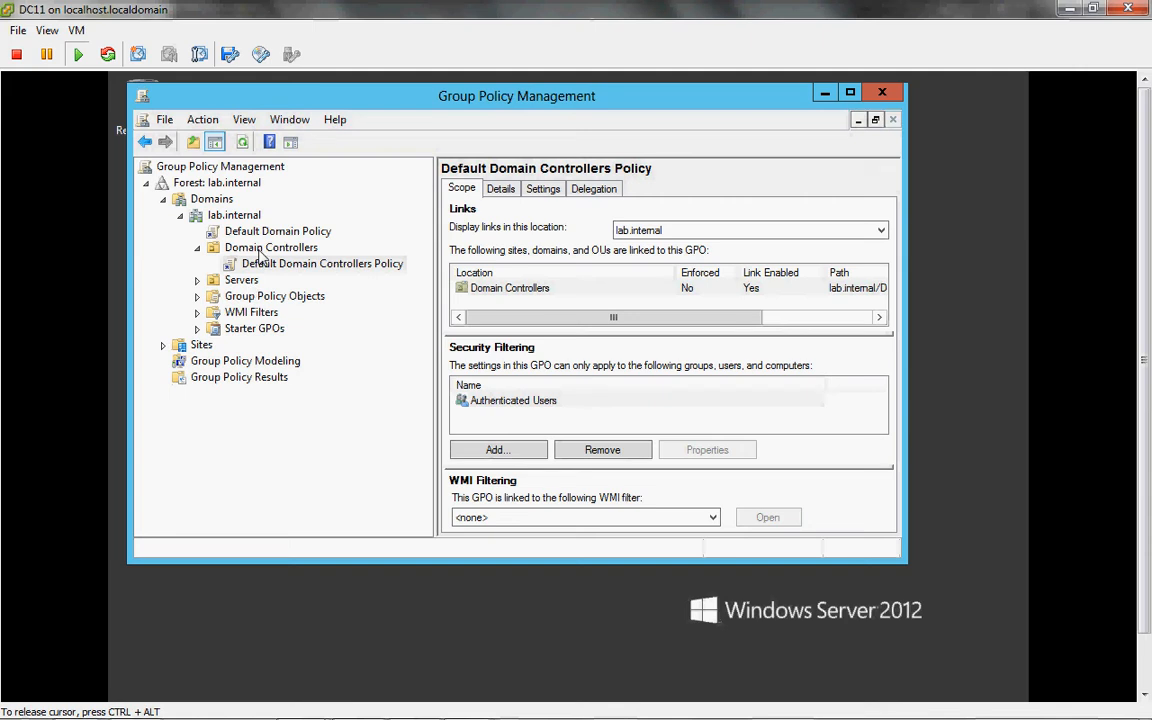
Examine the settings report of the Default Domain Controllers Policy, including its user rights assignments.
click(268, 266)
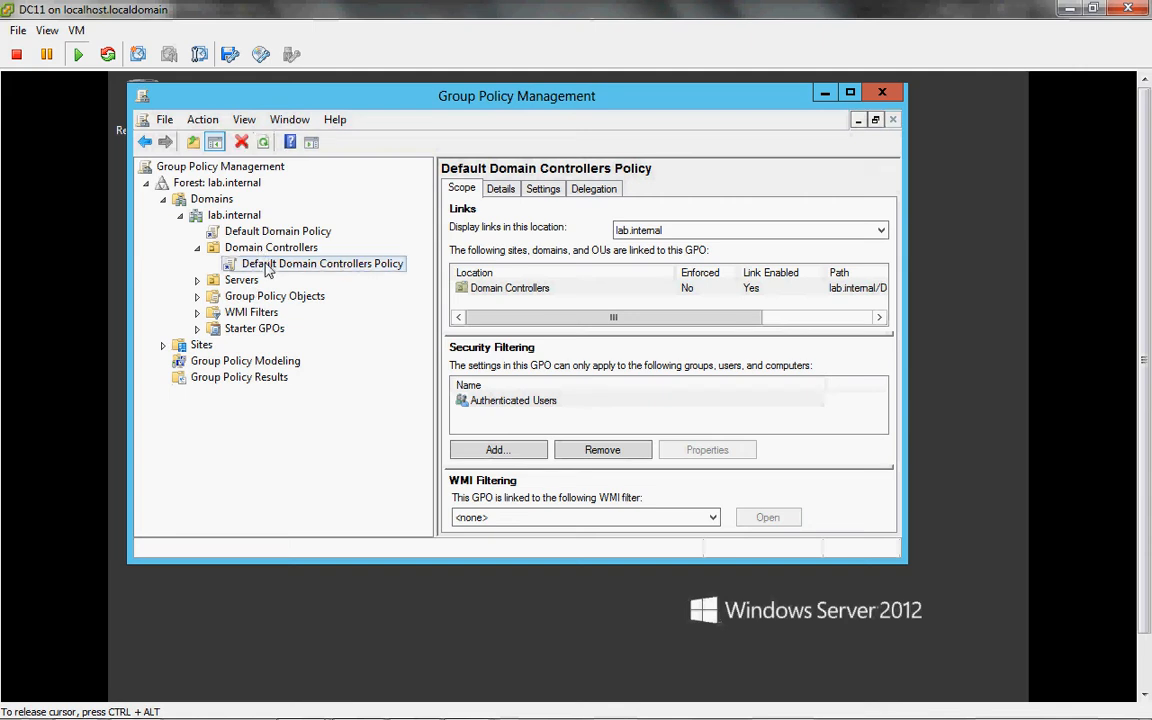
click(545, 190)
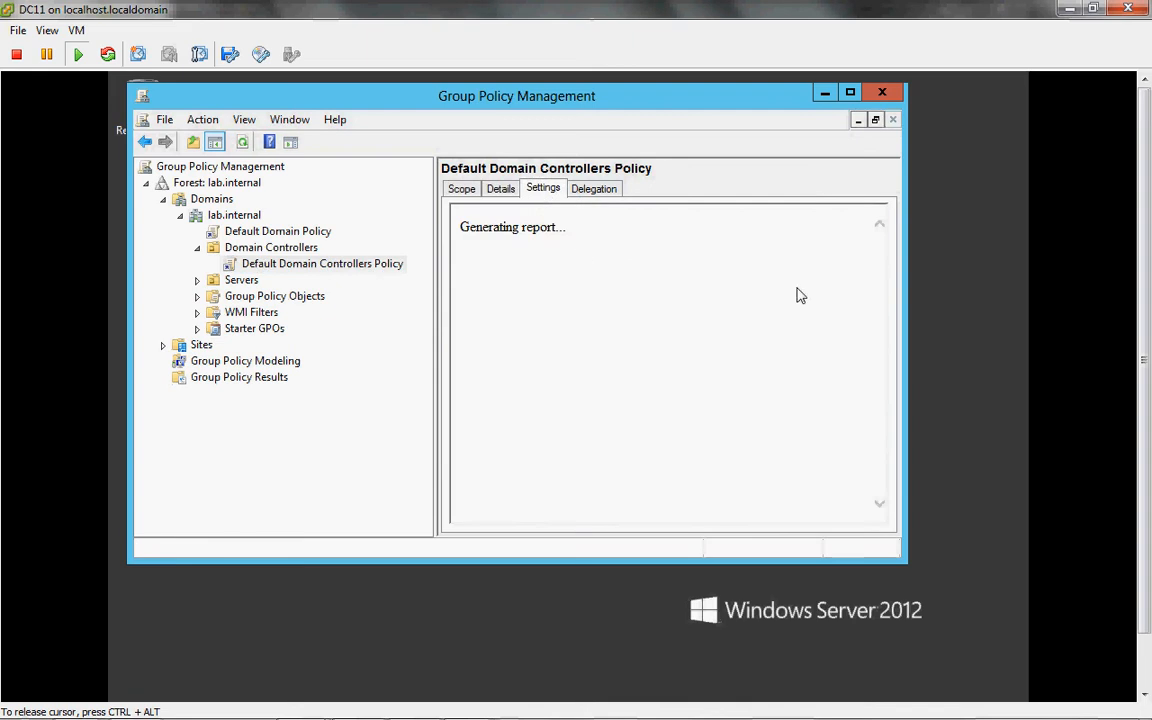
click(648, 209)
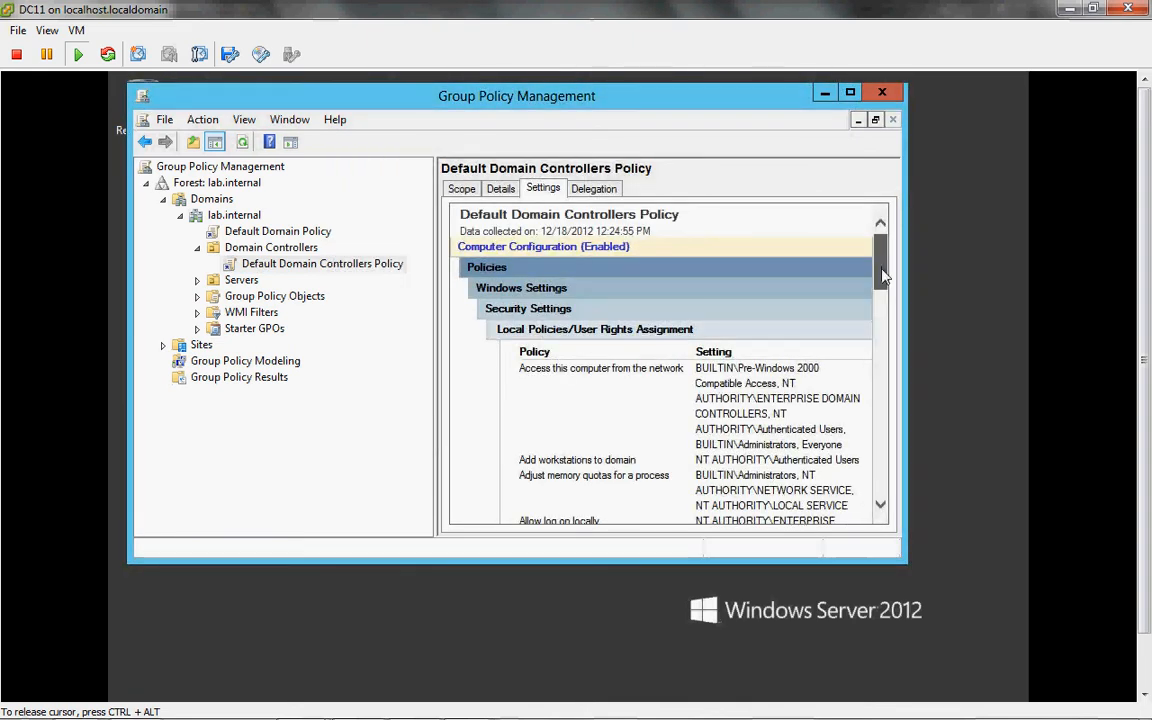
mouse_move(882, 275)
mouse_down()
mouse_move(892, 487)
mouse_move(884, 252)
mouse_up()
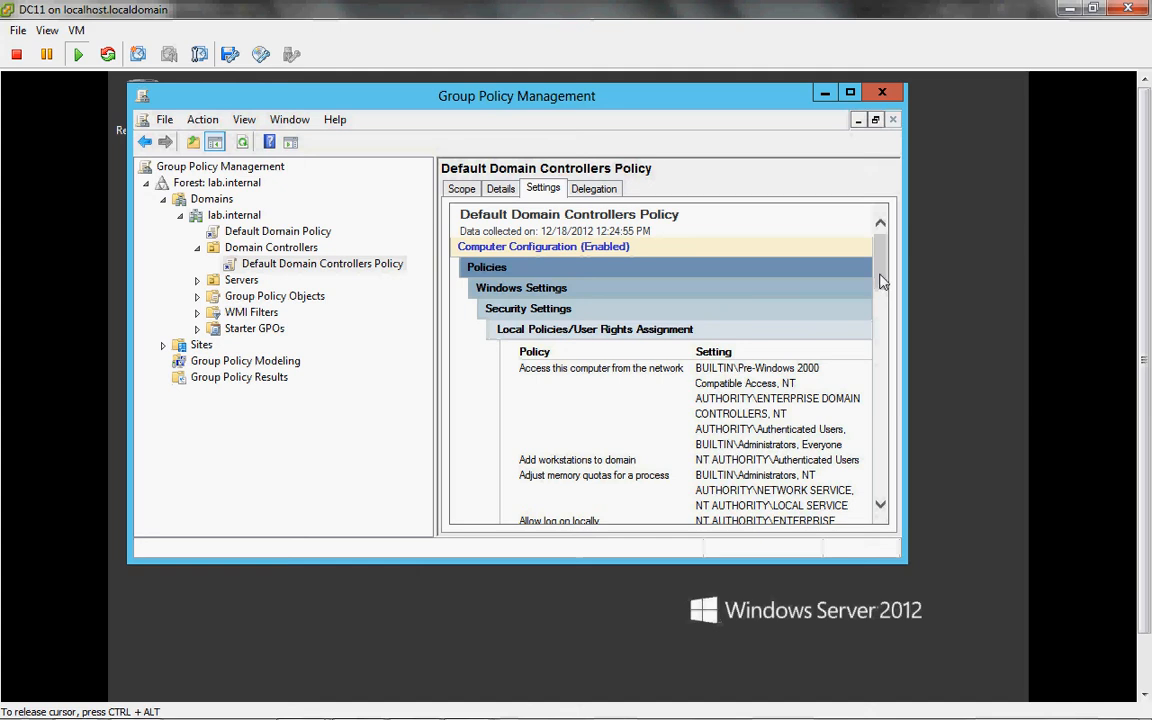
click(385, 268)
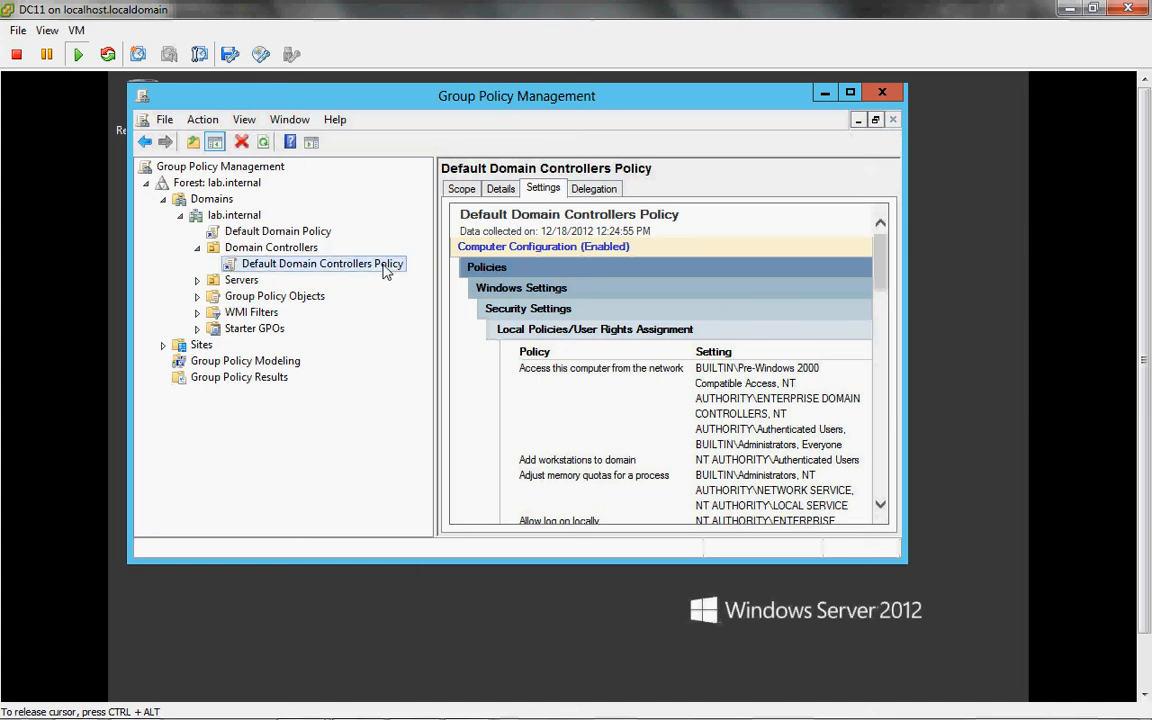
Create a GPO named LabRequiredPolicies in the lab.internal domain and link it at the domain level.
click(200, 286)
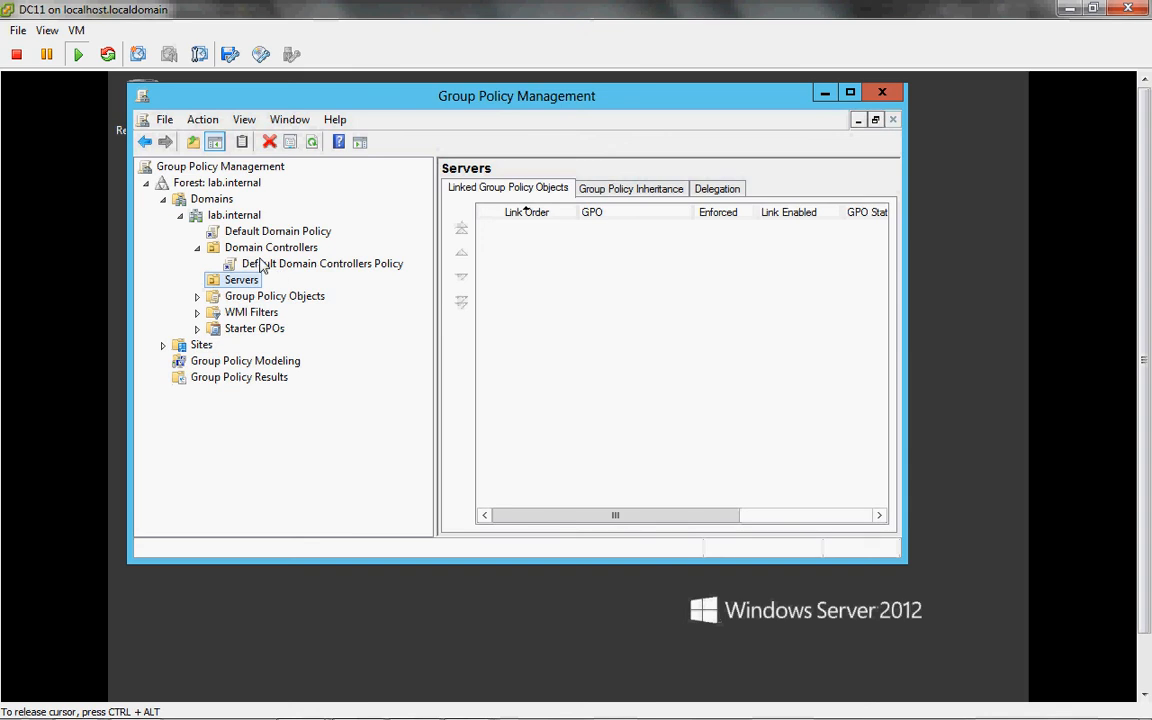
click(251, 223)
right_click(251, 220)
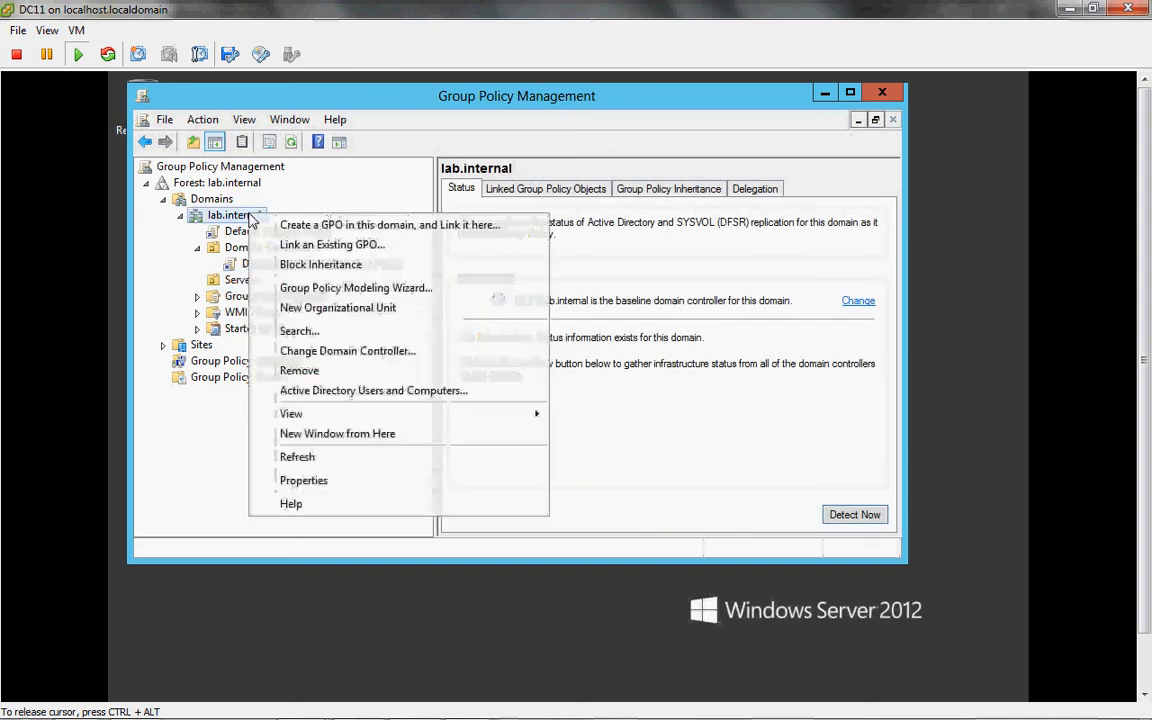
click(308, 225)
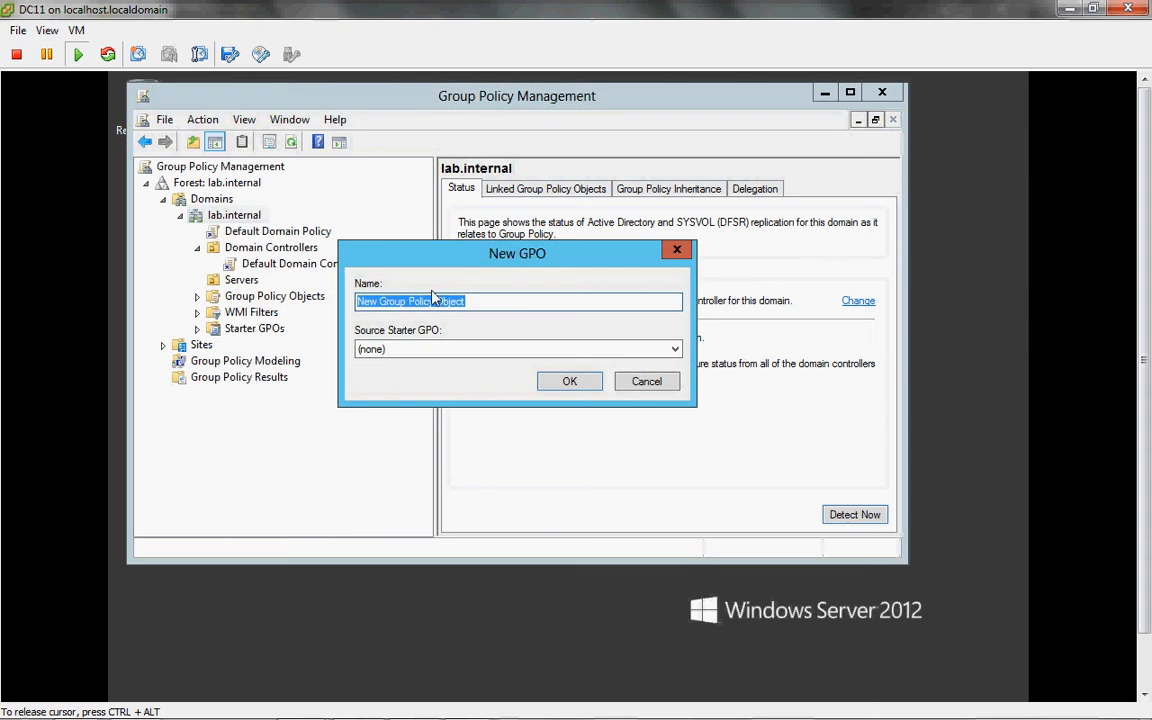
text(LabRequiredPolicies)
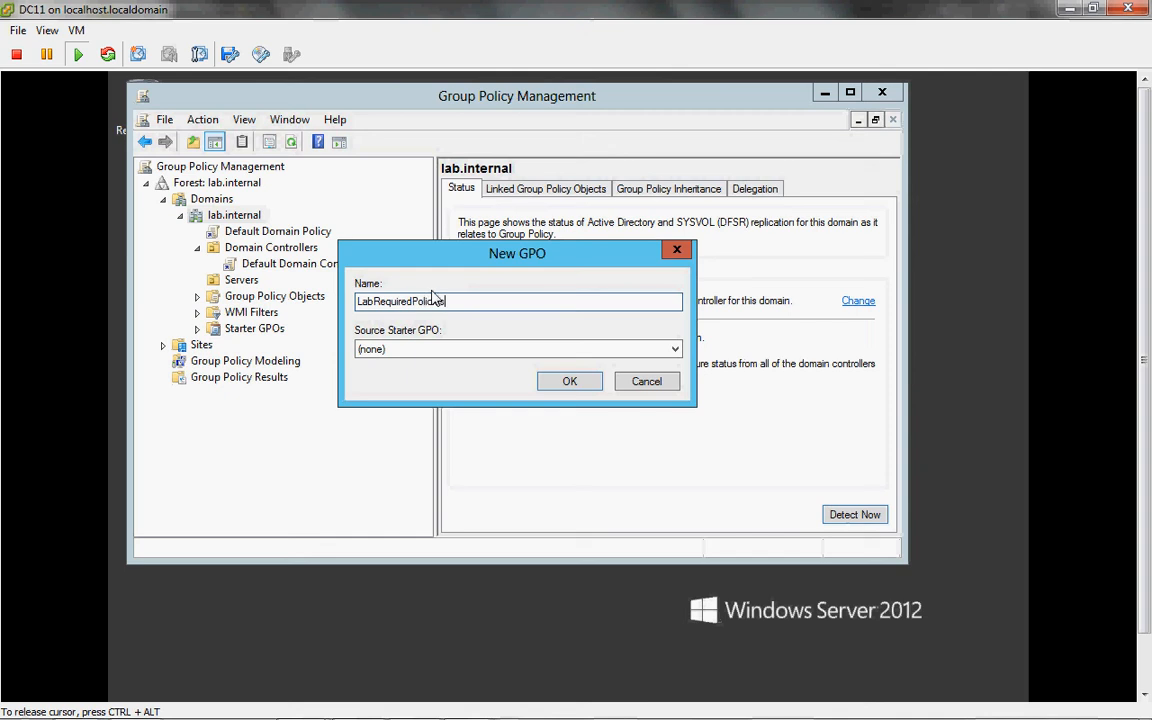
click(566, 381)
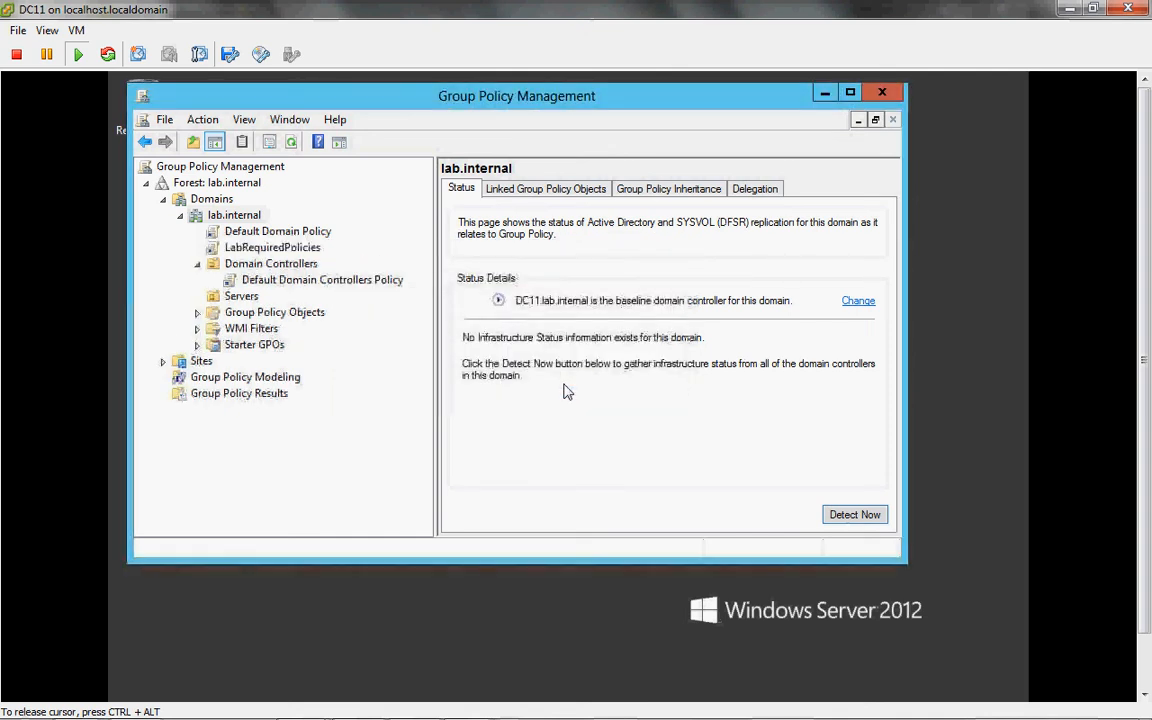
Turn on Block Inheritance for the Servers organizational unit, and turn it off again.
click(235, 298)
right_click(228, 300)
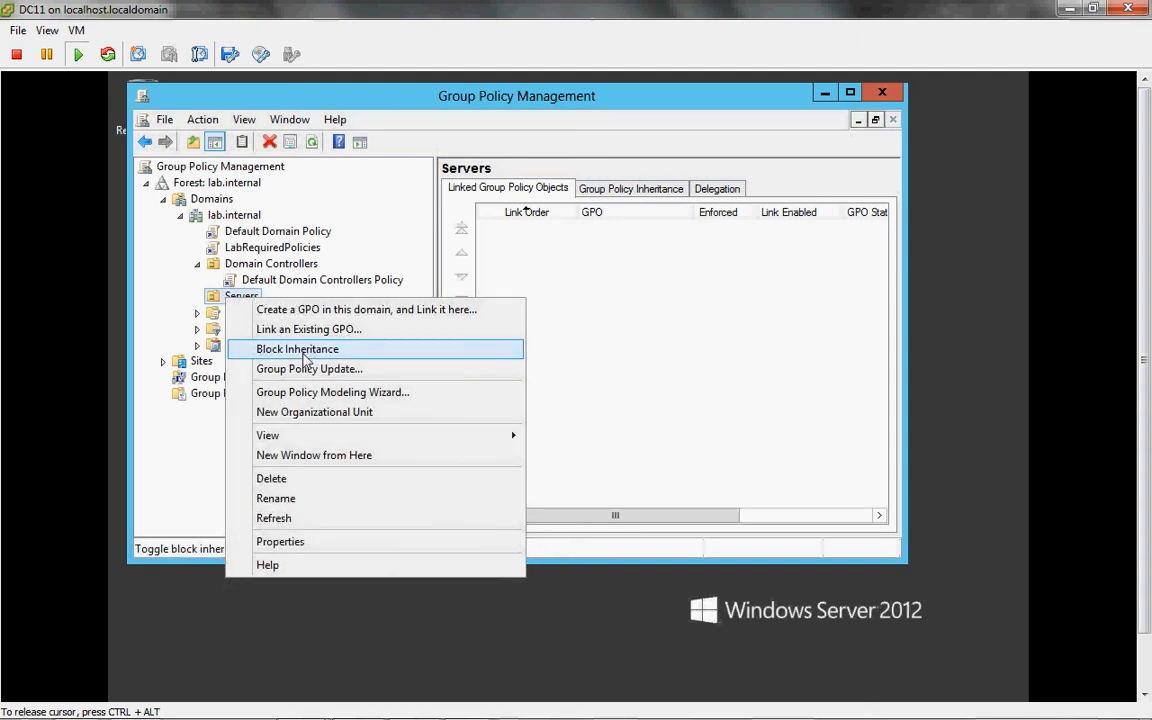
click(305, 358)
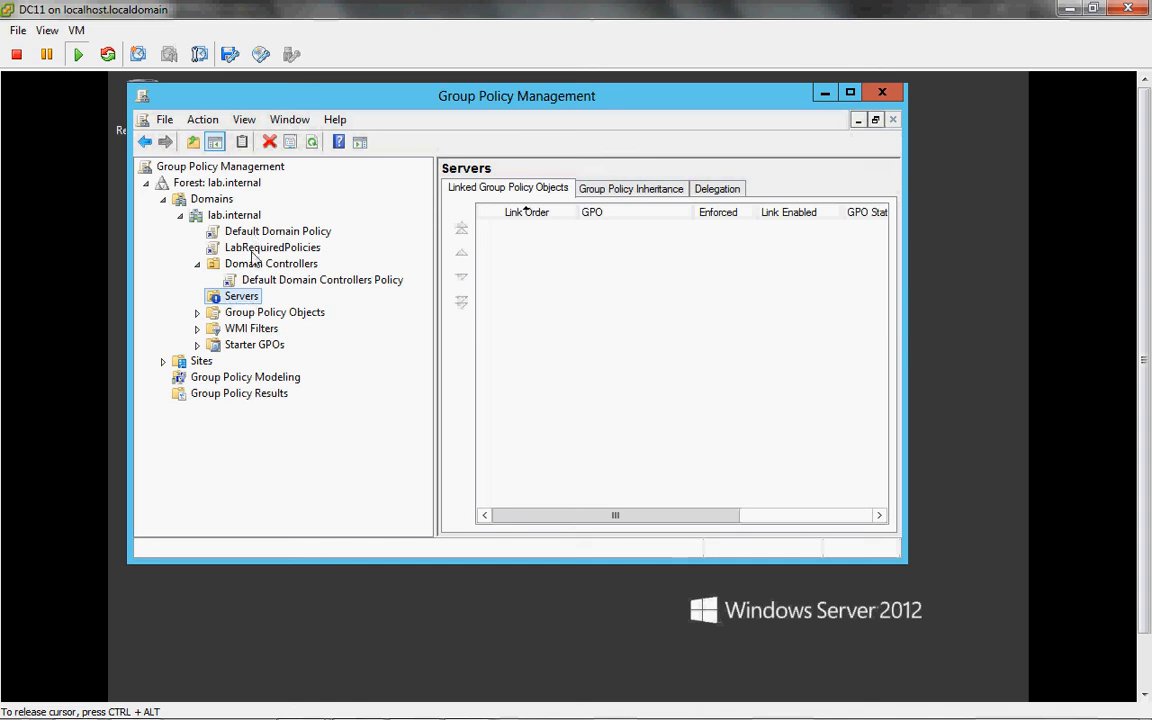
right_click(249, 302)
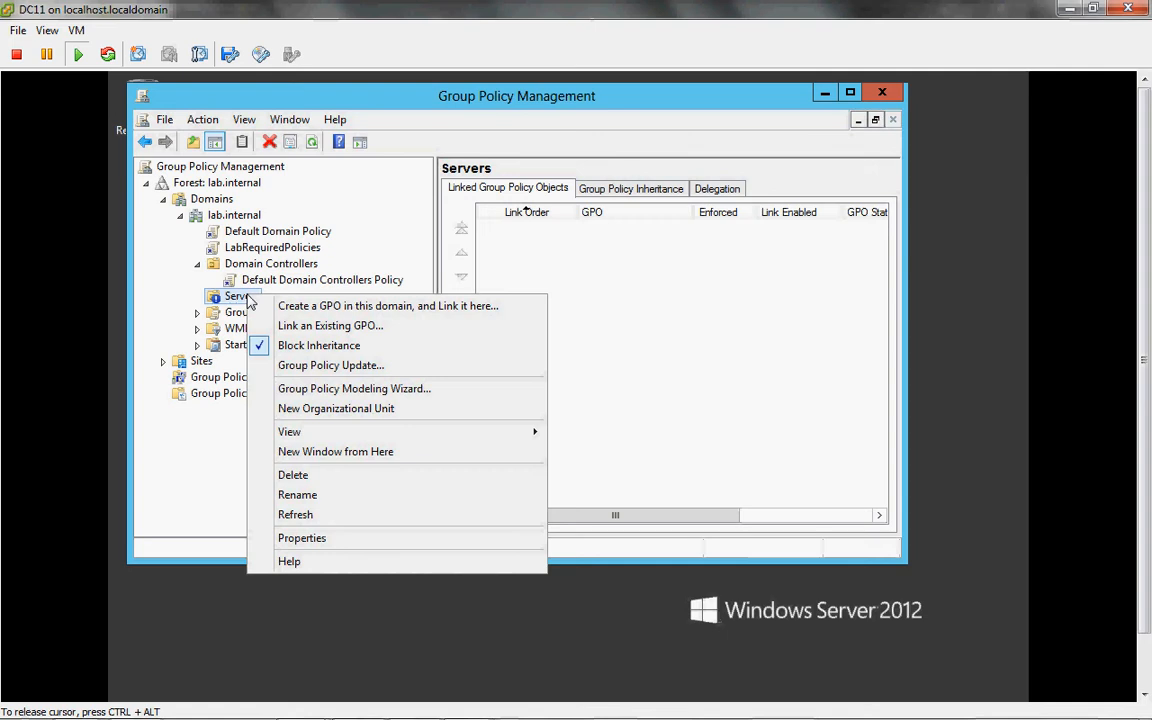
click(333, 347)
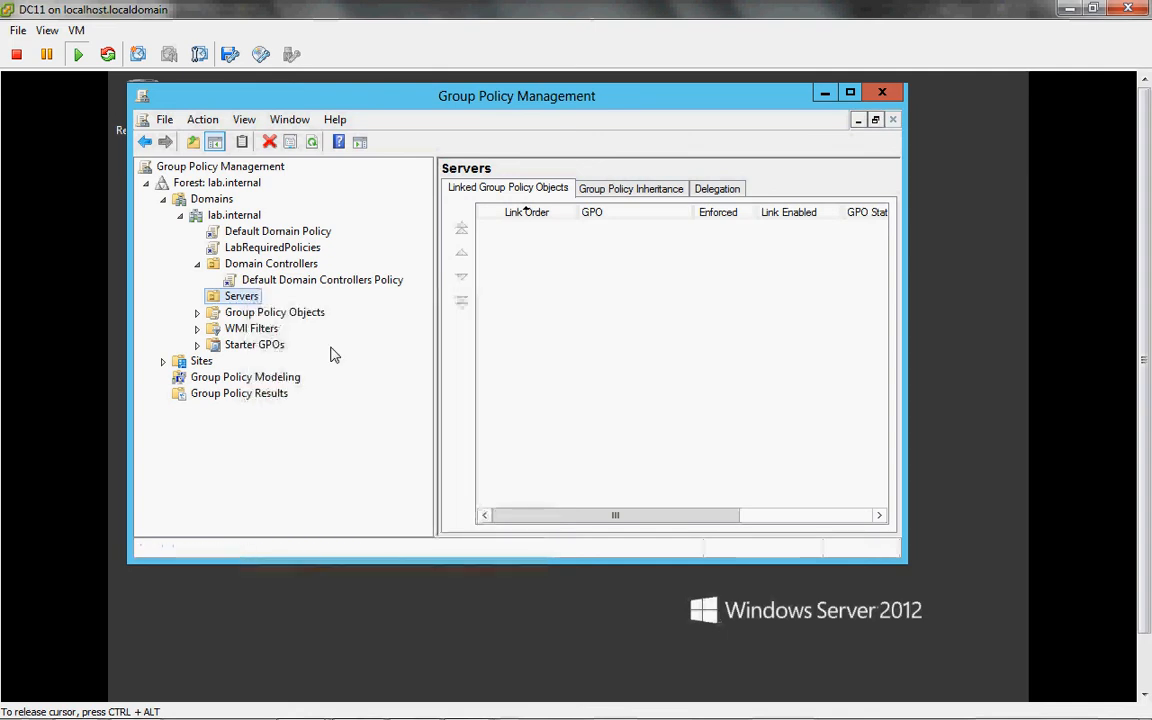
Select the LabRequiredPolicies GPO, dismiss the Internet Explorer security alert, and open the GPO for editing.
click(270, 249)
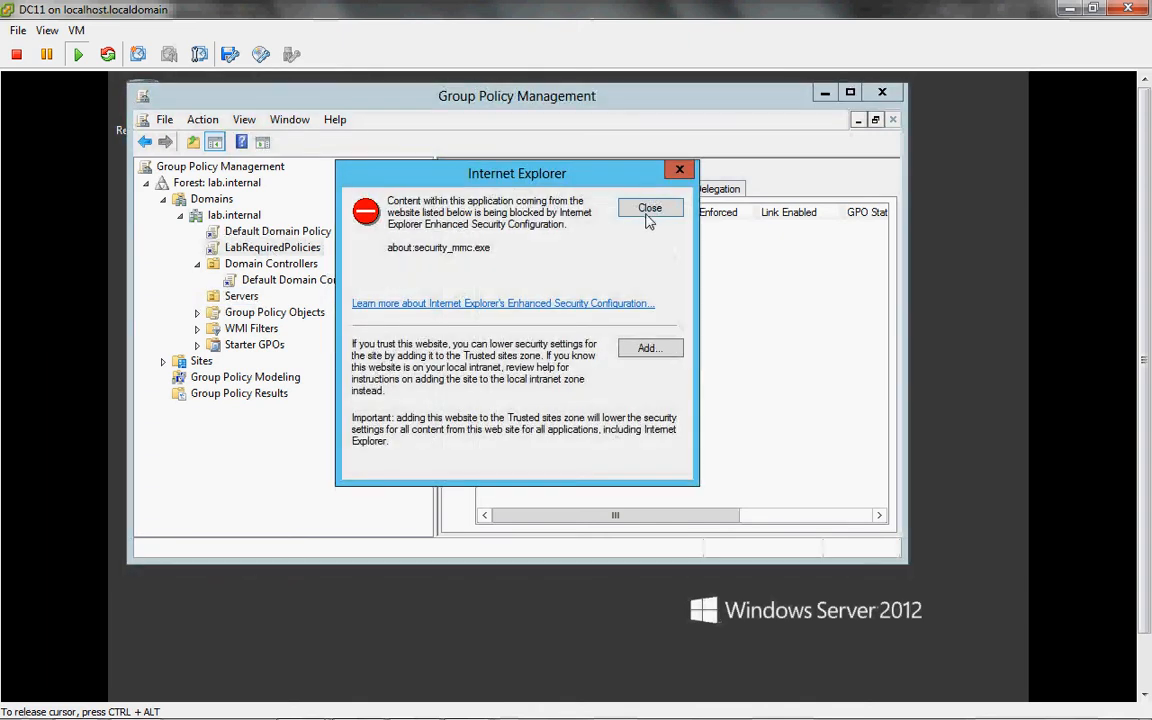
click(645, 211)
click(675, 366)
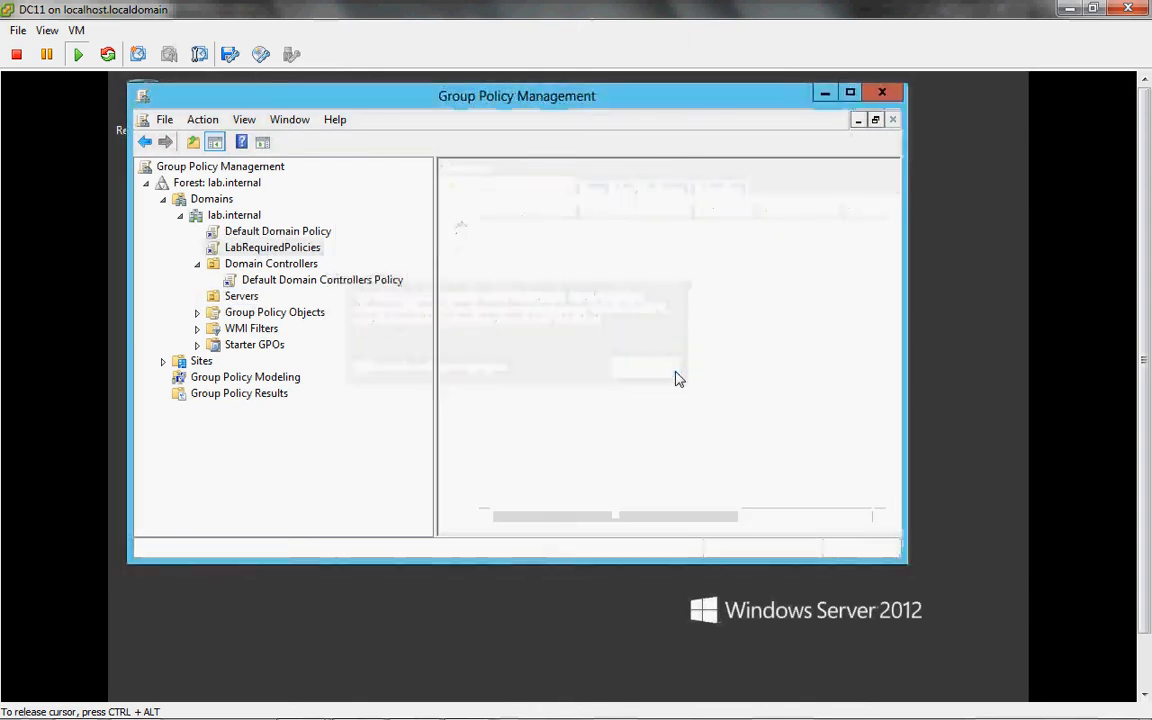
right_click(309, 252)
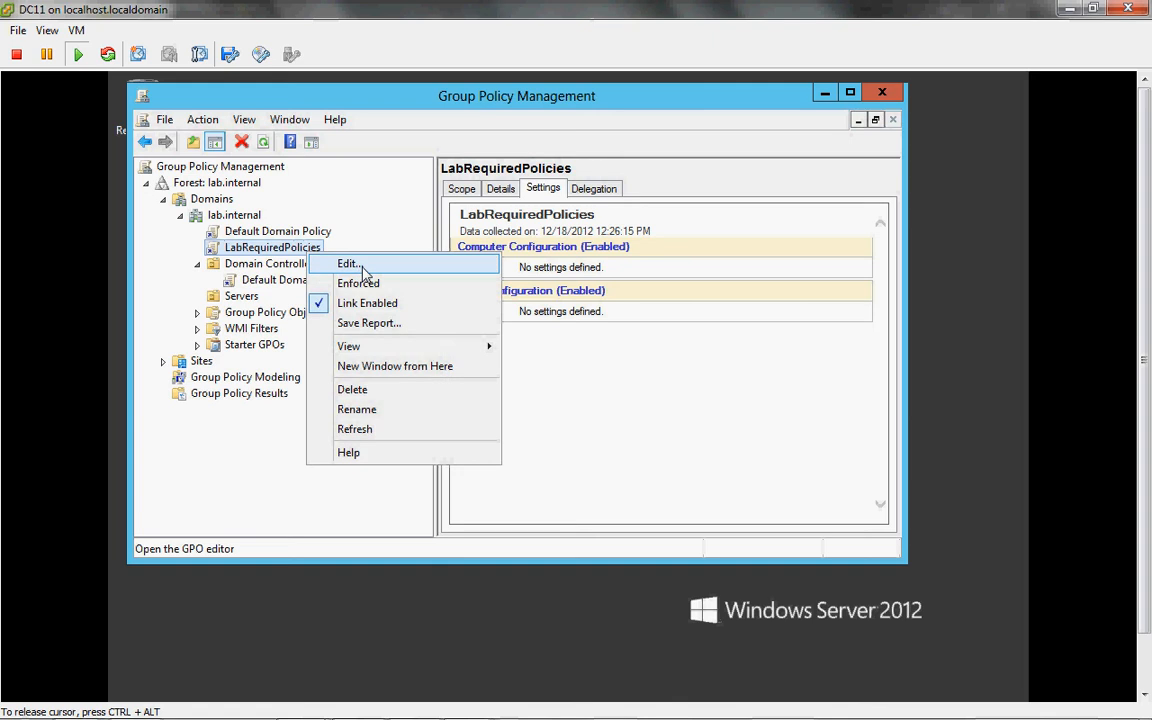
click(348, 264)
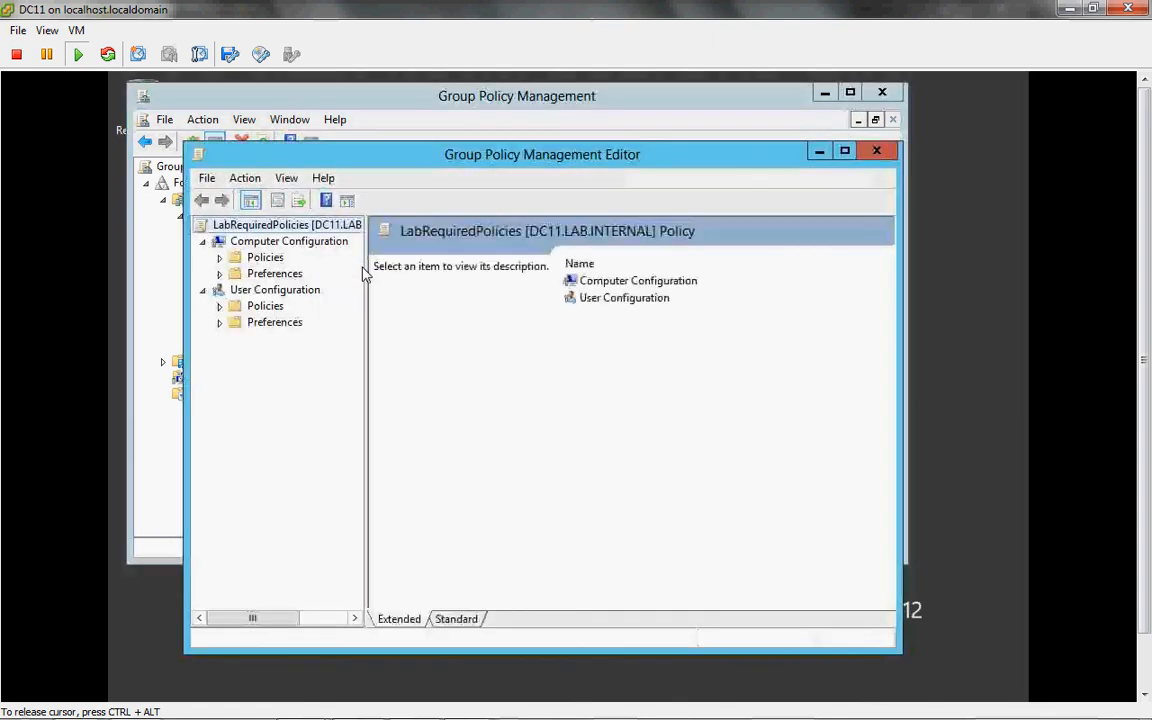
Expand Policies and Windows Settings under Computer Configuration, widen the console tree, and view the Name Resolution Policy.
click(220, 258)
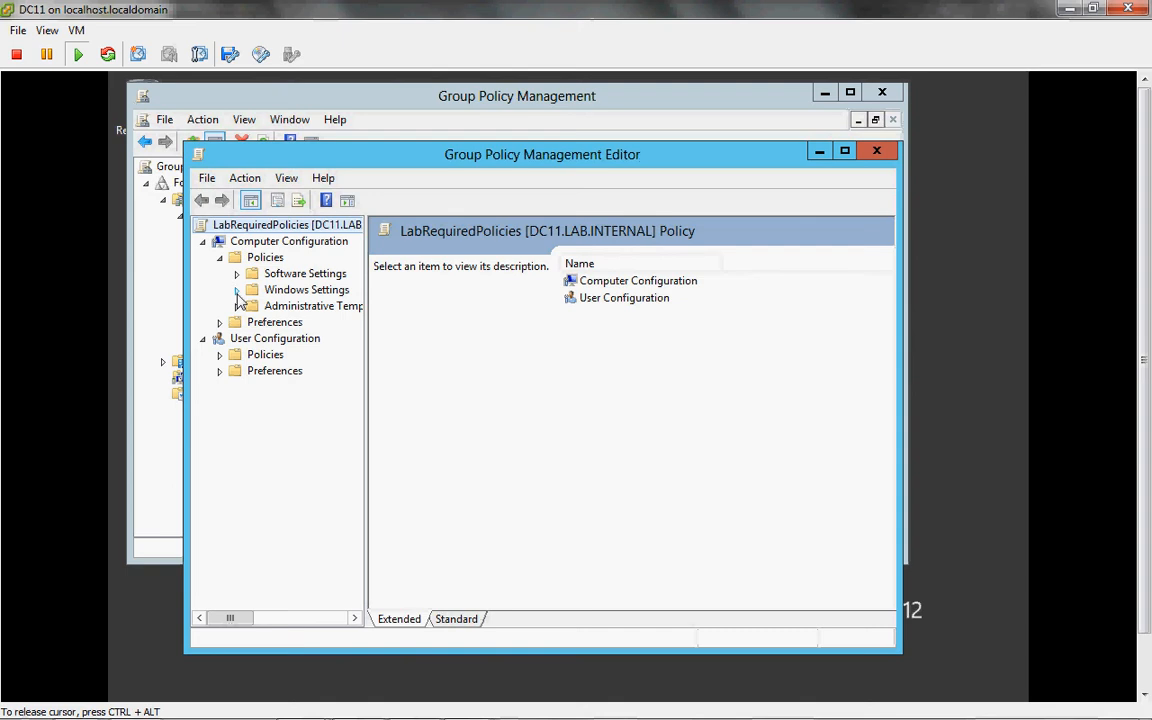
click(236, 290)
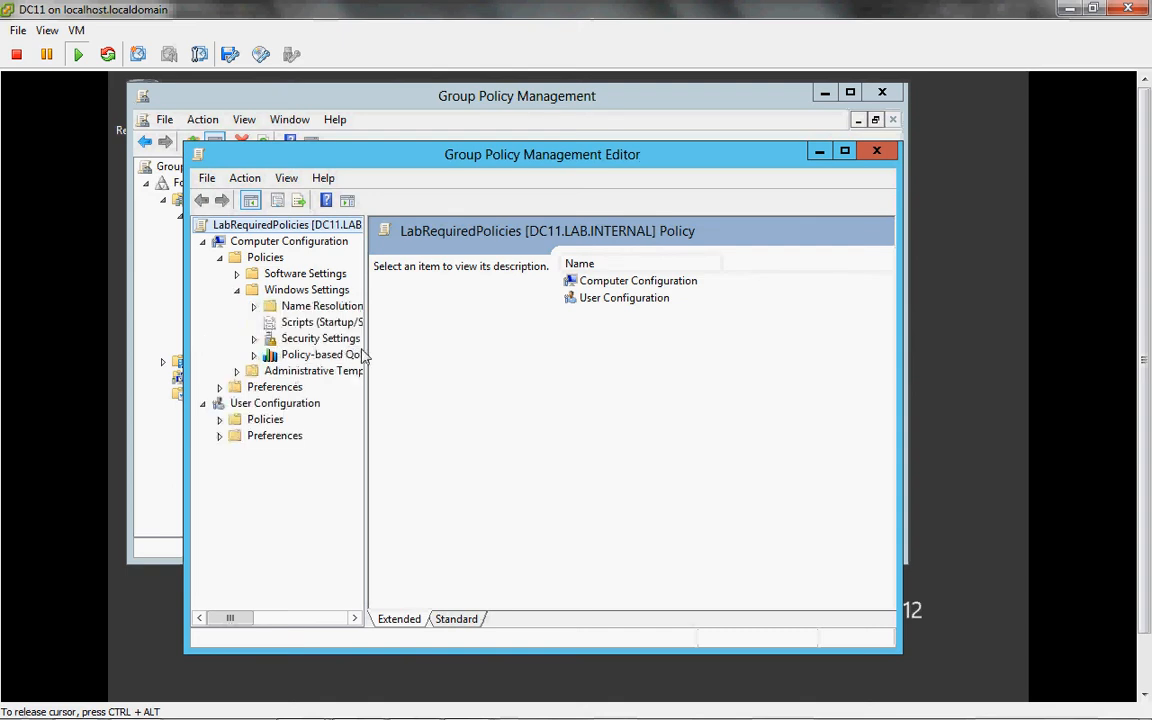
drag(366, 351, 477, 348)
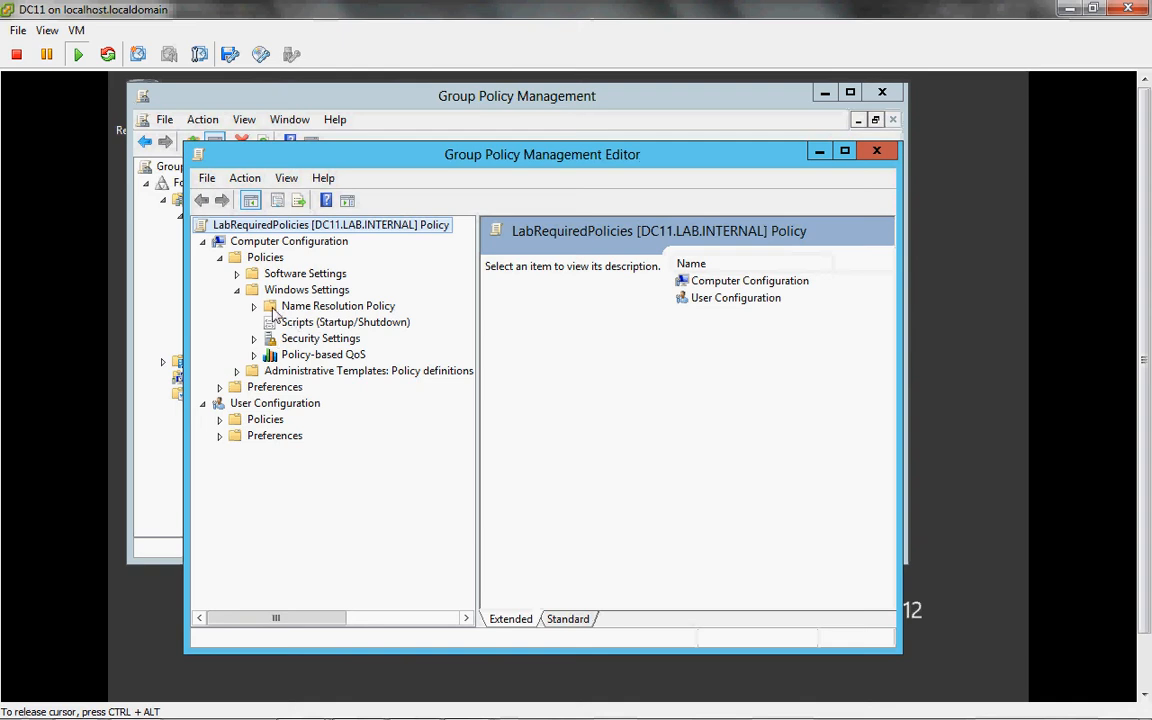
click(282, 306)
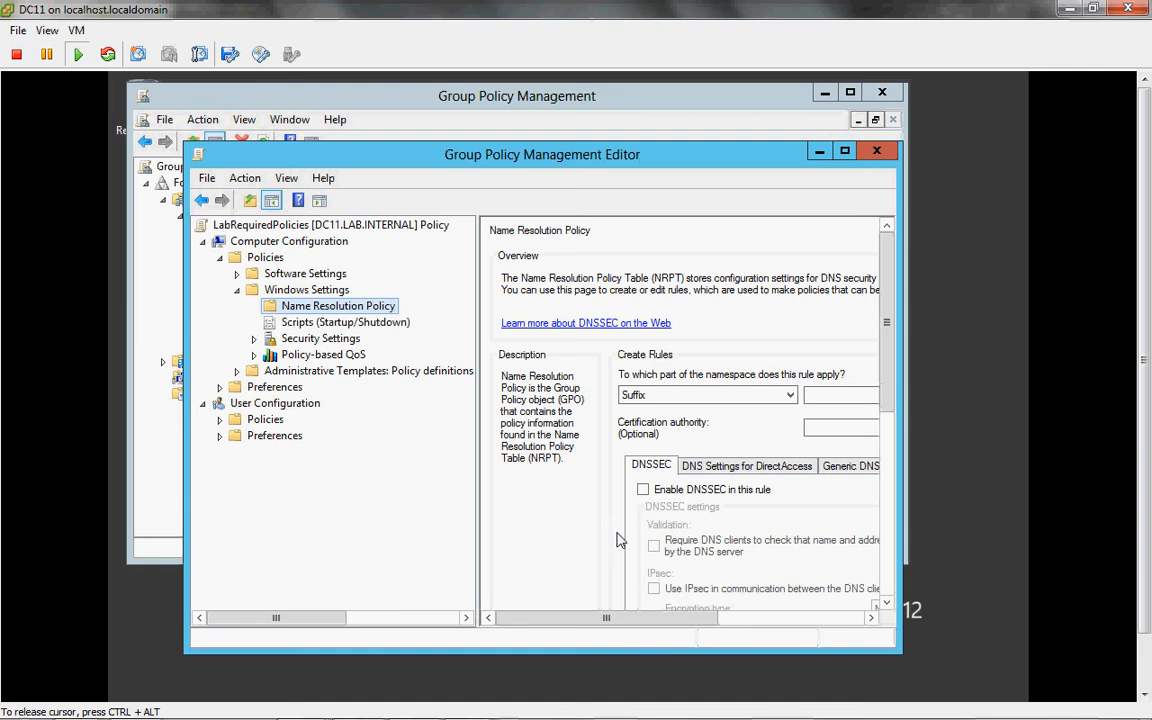
Expand Security Settings and Local Policies, view the Account and Audit Policy categories, and show the User Rights Assignment policies.
double_click(283, 340)
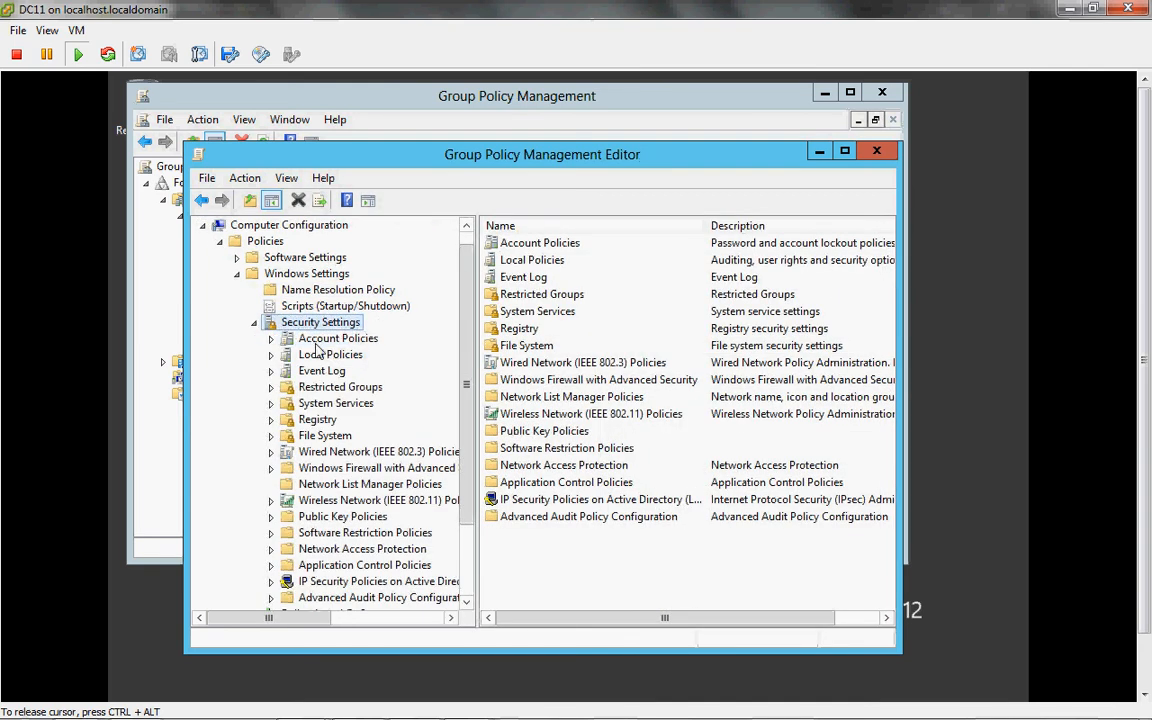
click(292, 340)
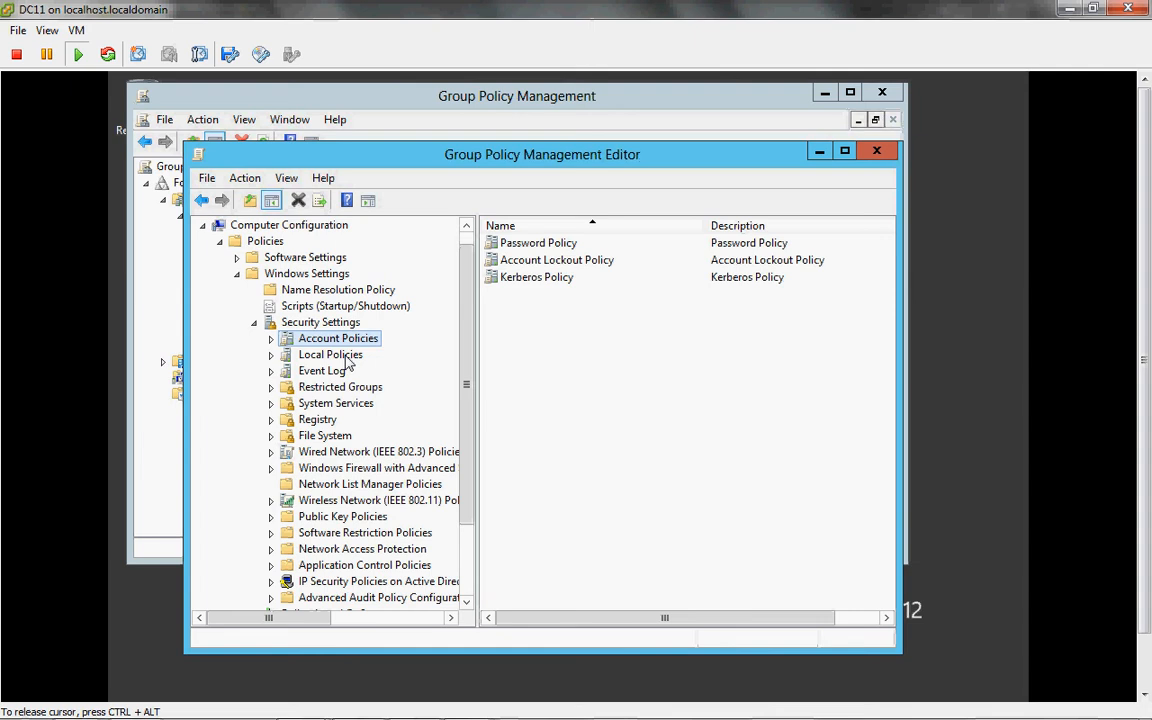
click(340, 357)
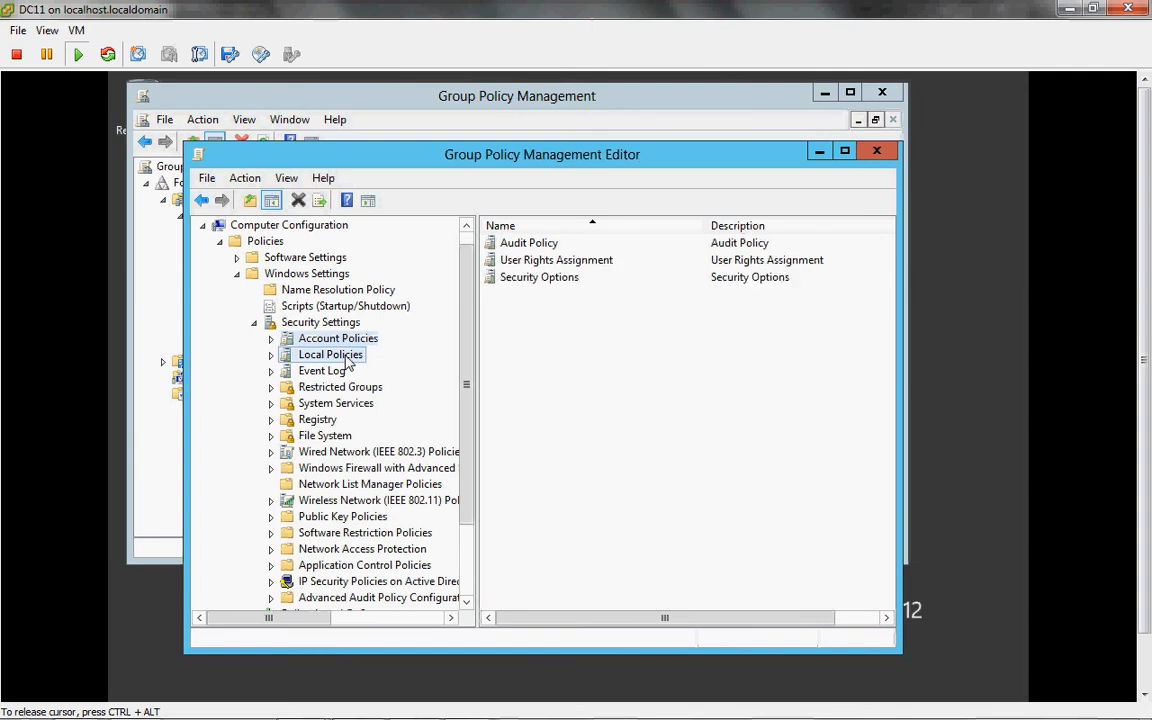
click(270, 356)
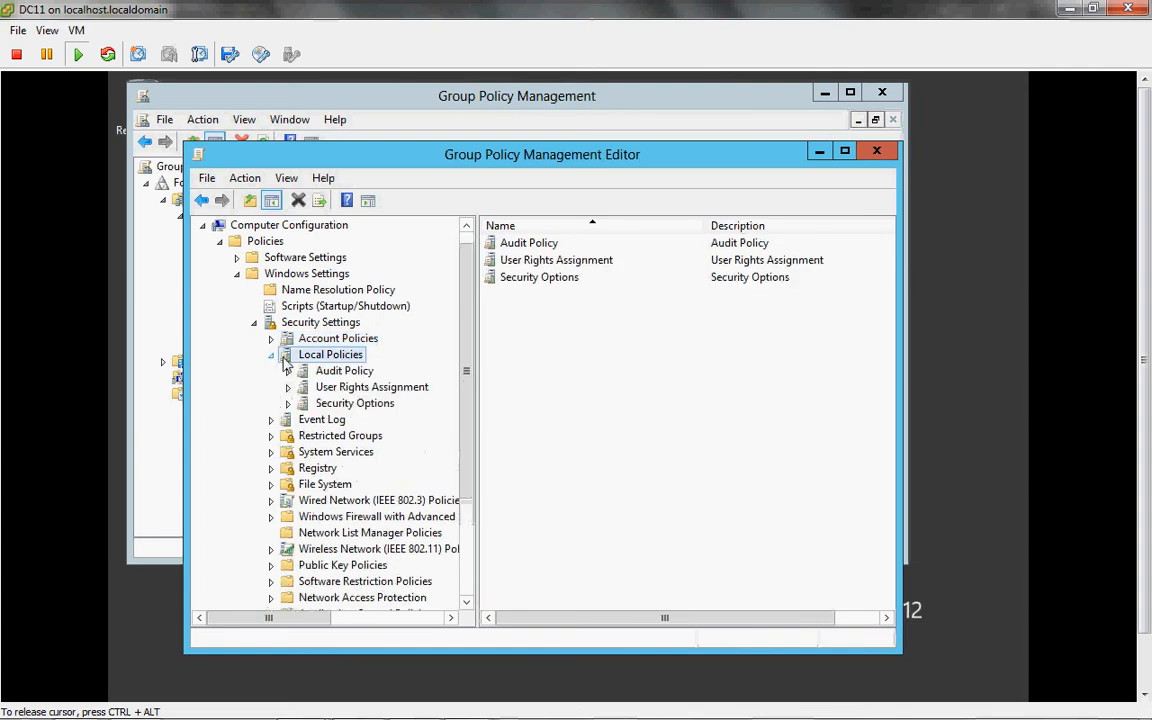
click(343, 372)
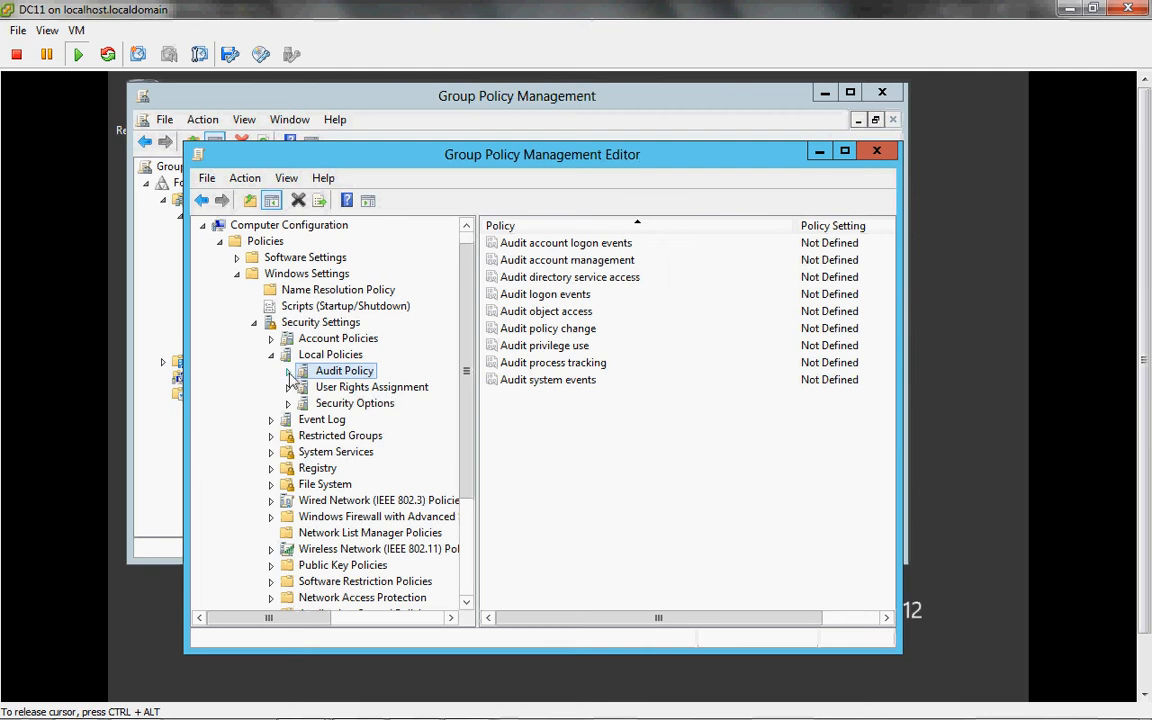
click(317, 389)
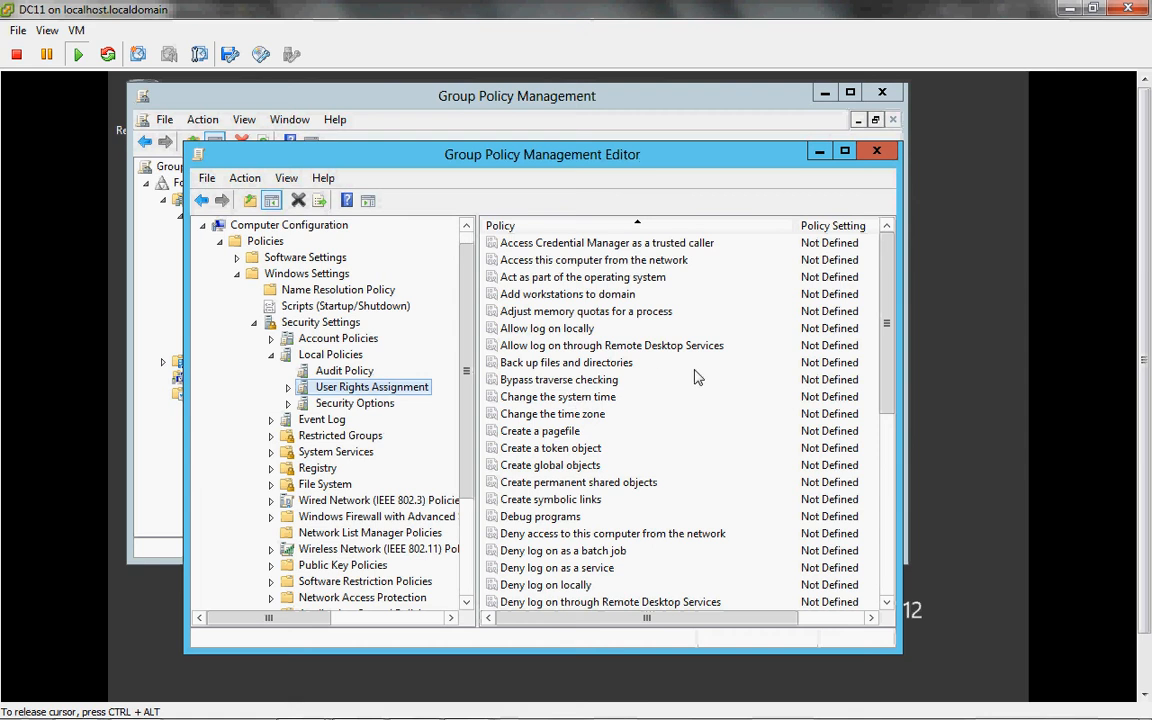
Read the explanation of the "Access this computer from the network" user right and close its properties without changes.
click(617, 262)
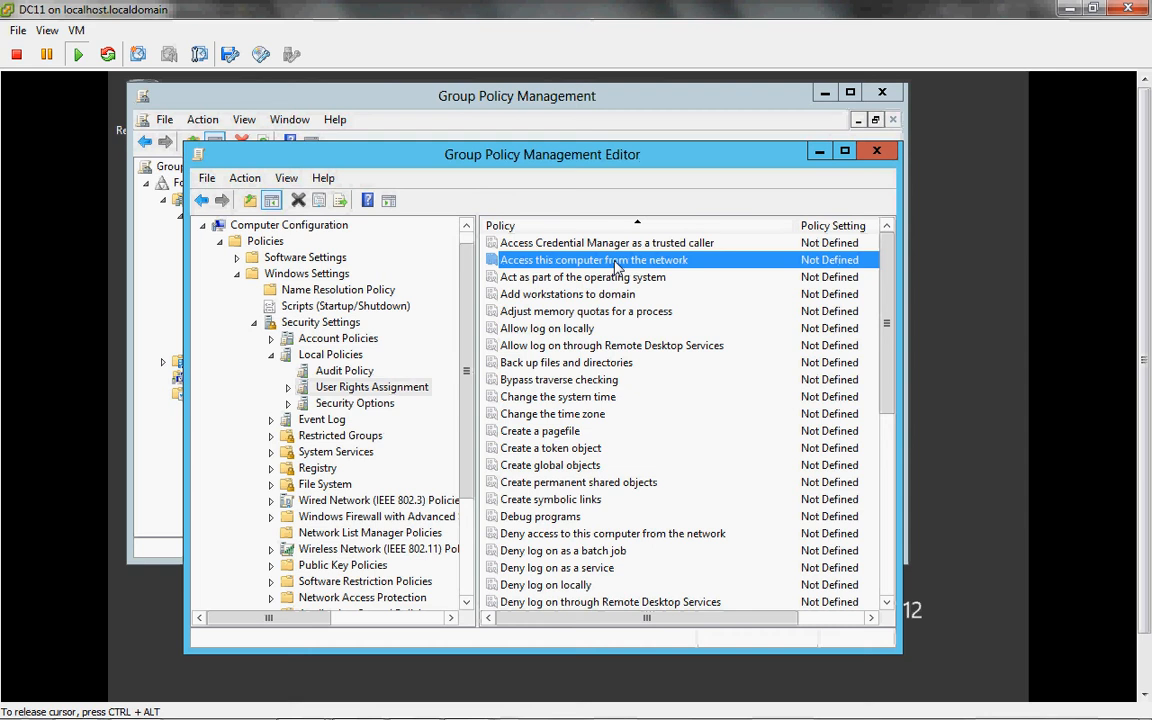
double_click(617, 262)
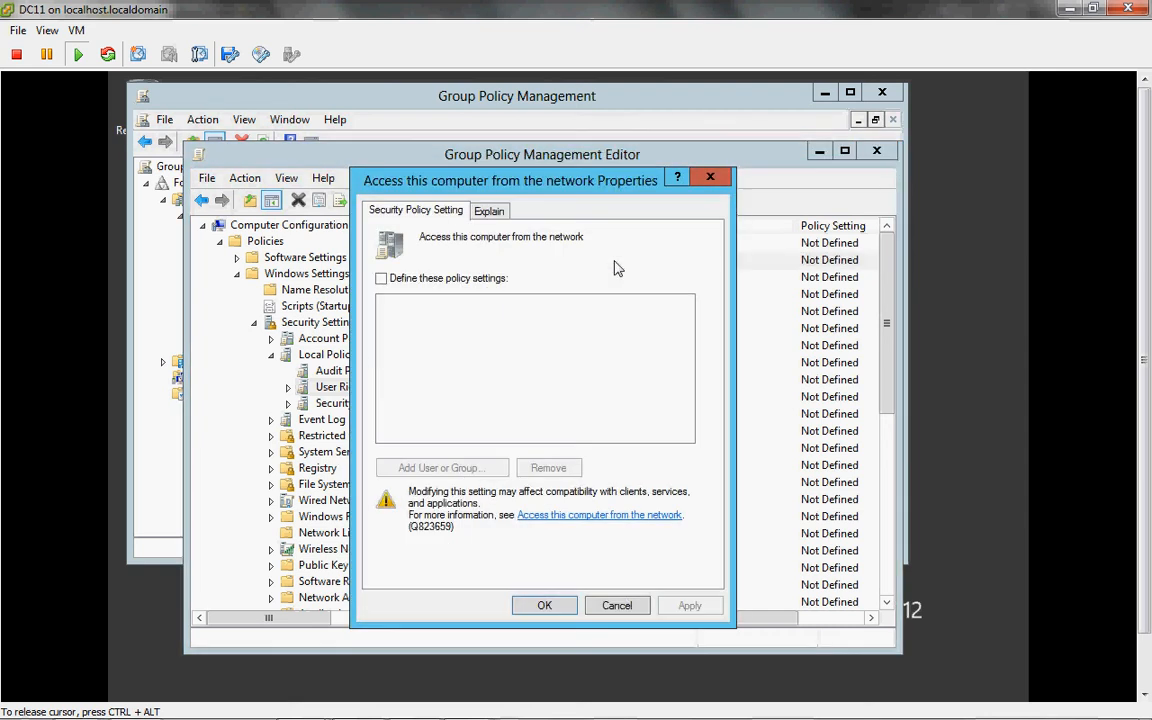
click(492, 212)
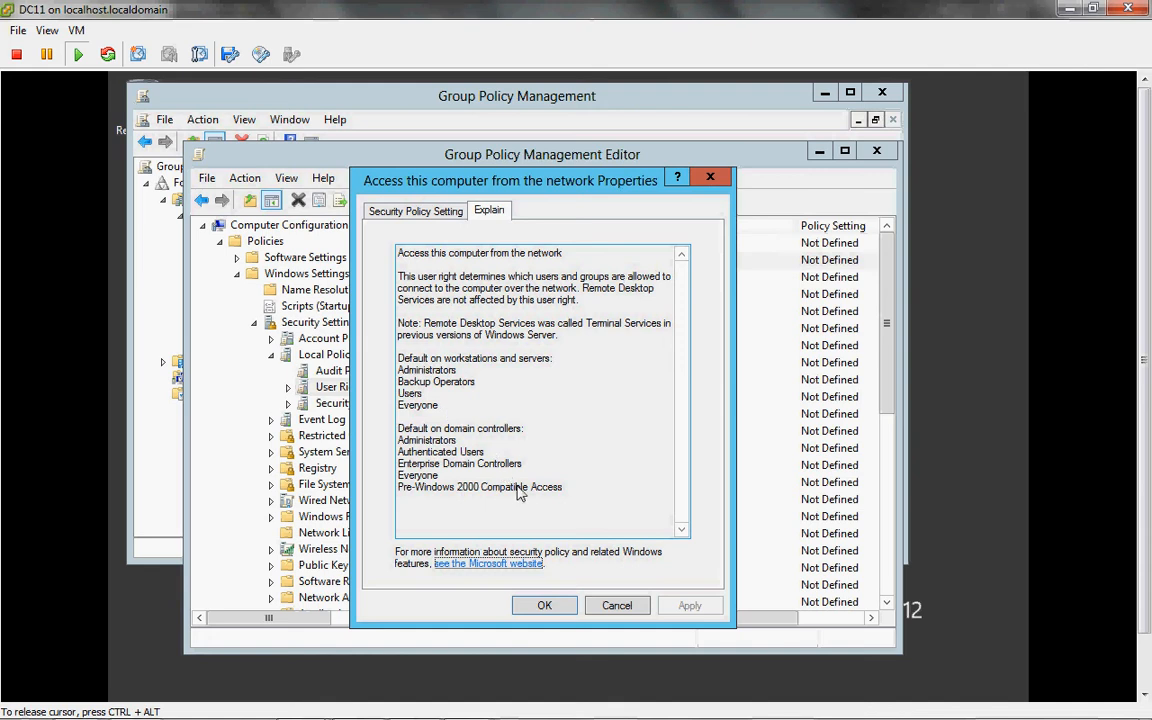
click(605, 608)
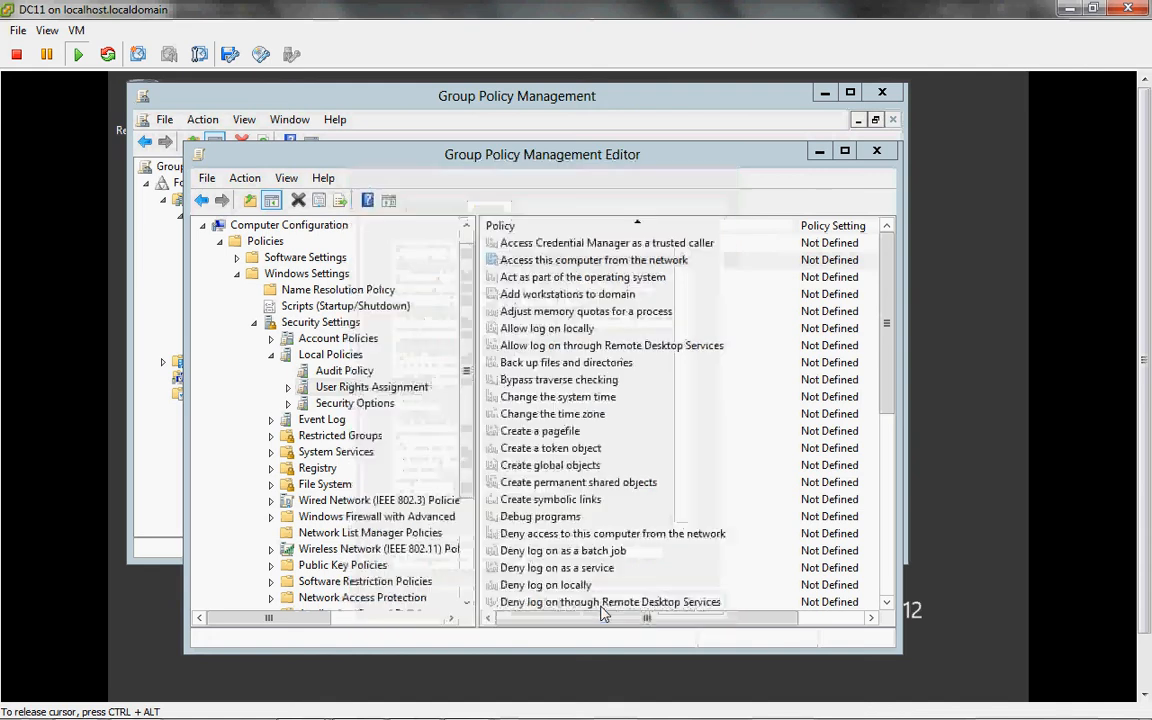
Read the explanation of the "Change the system time" user right and close its properties without changes.
double_click(586, 400)
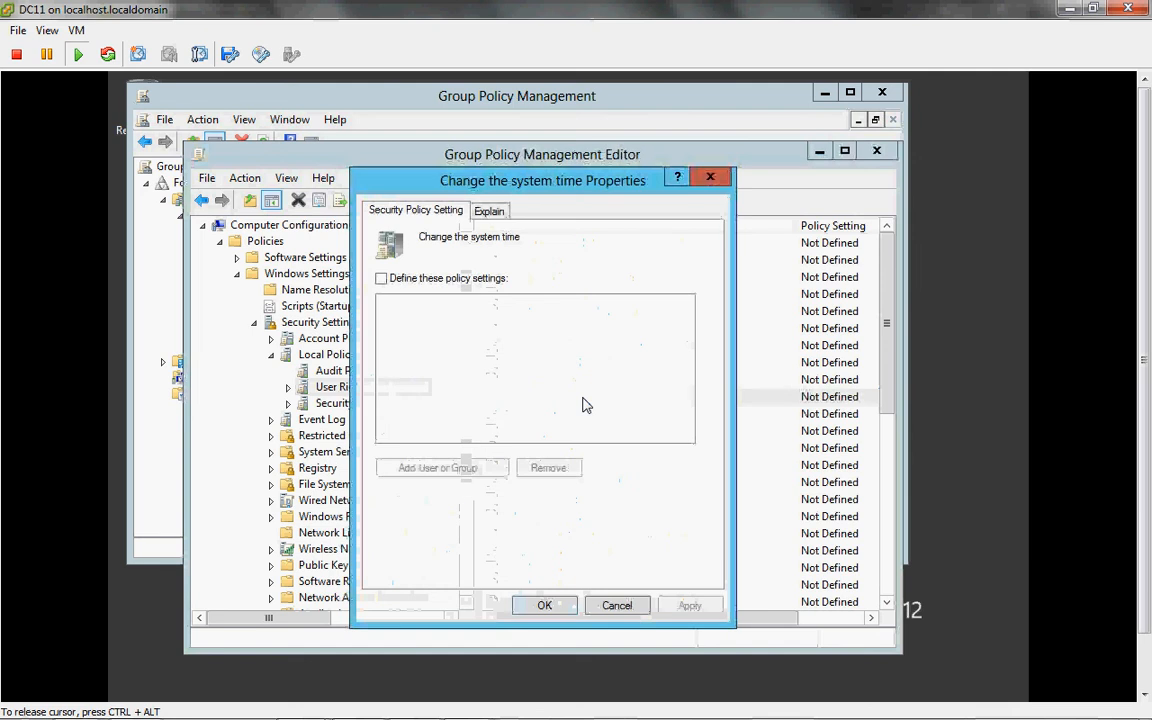
click(487, 213)
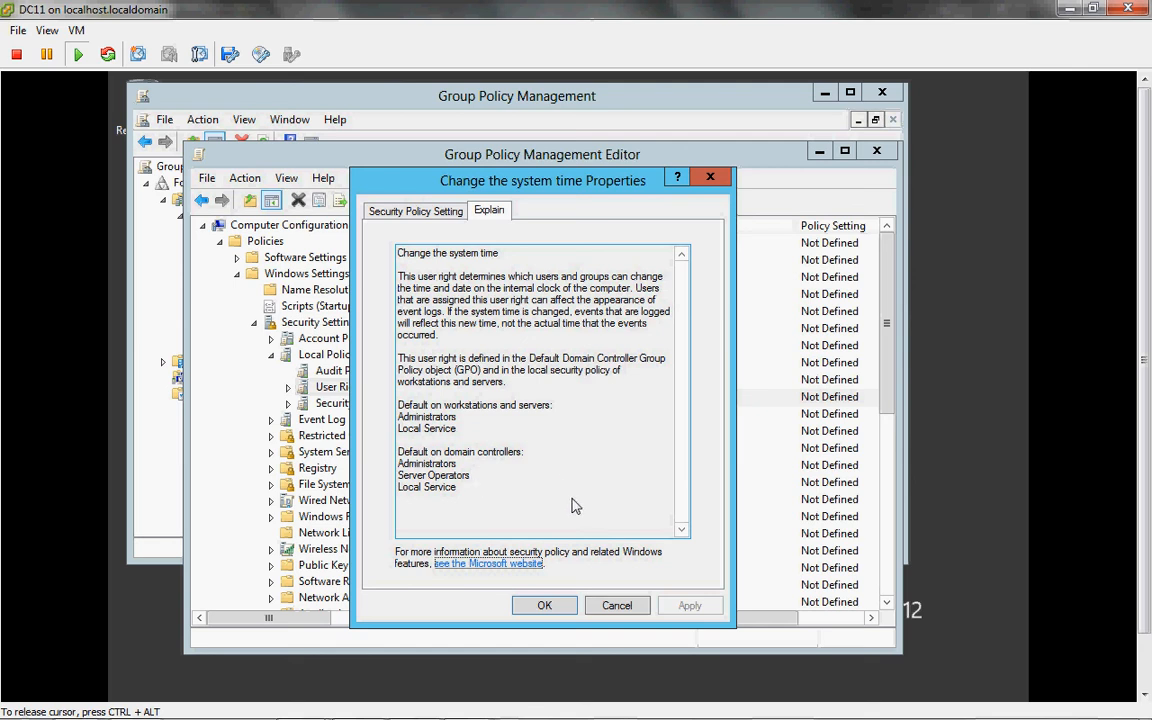
click(630, 609)
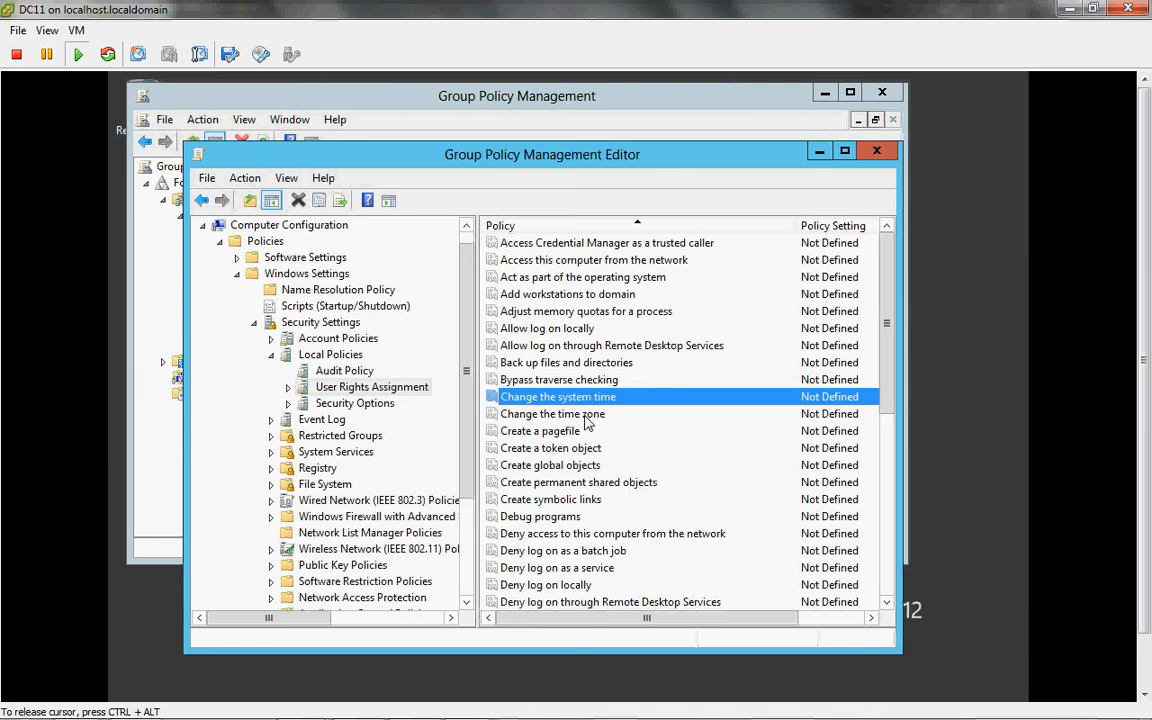
Read the explanation of the "Change the time zone" user right, try defining its policy settings, and cancel the change.
double_click(588, 414)
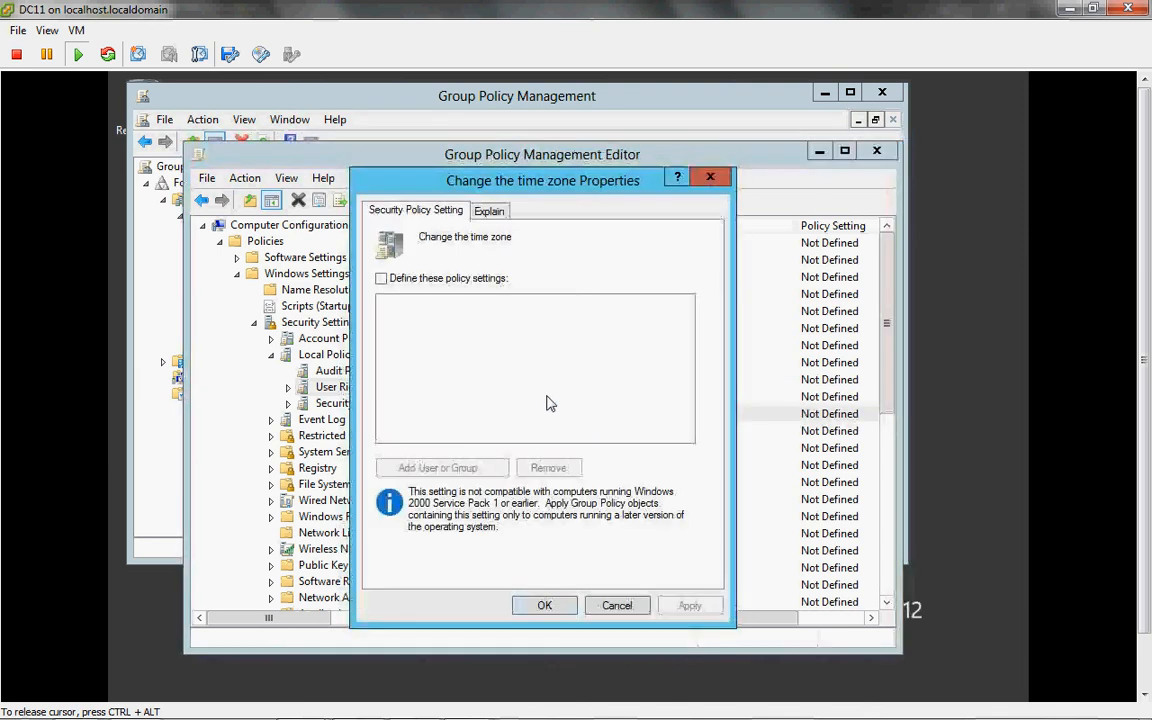
click(489, 211)
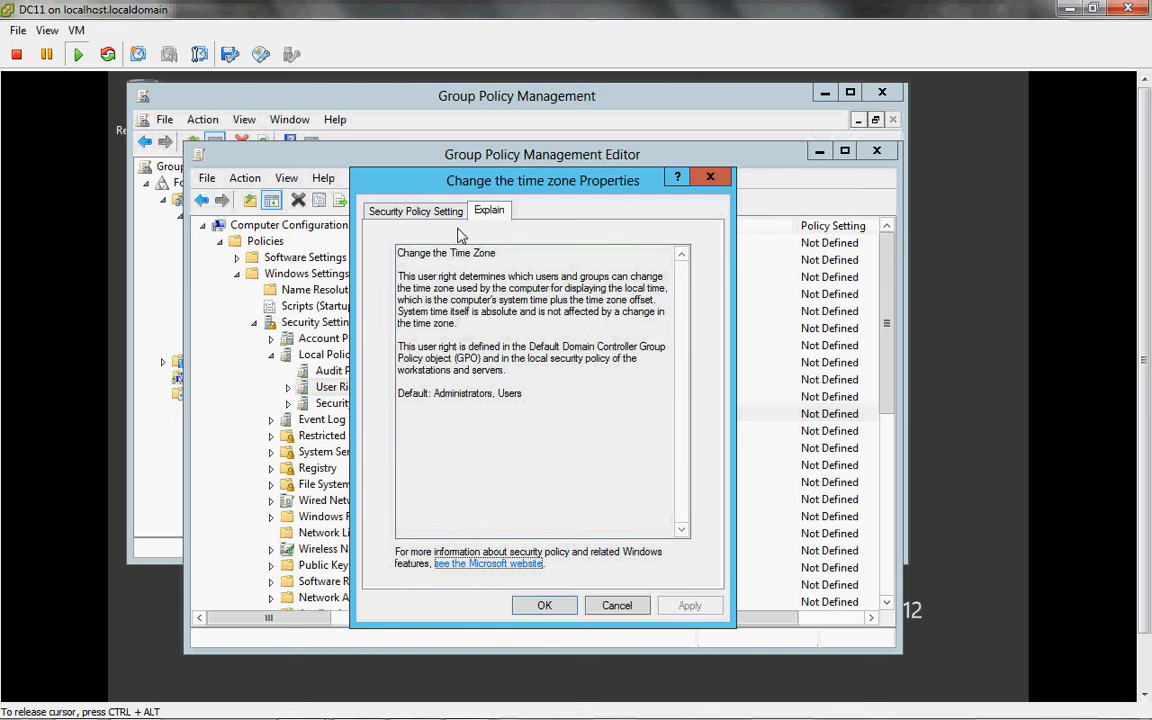
click(415, 211)
click(381, 279)
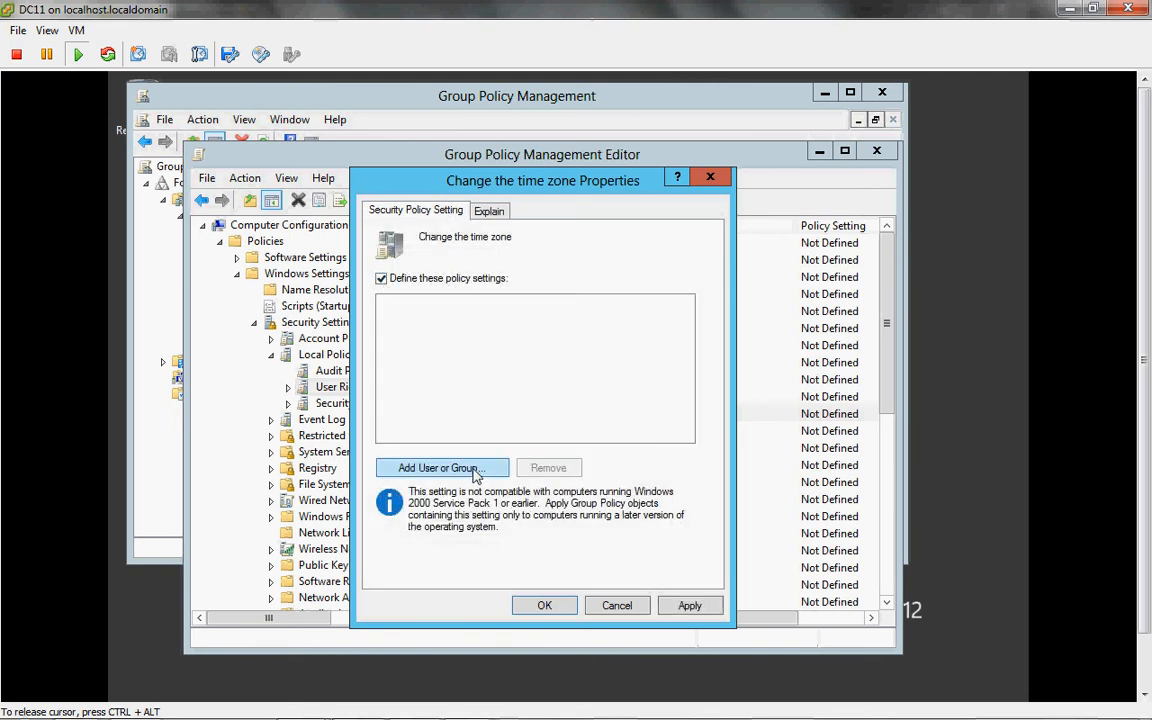
click(381, 279)
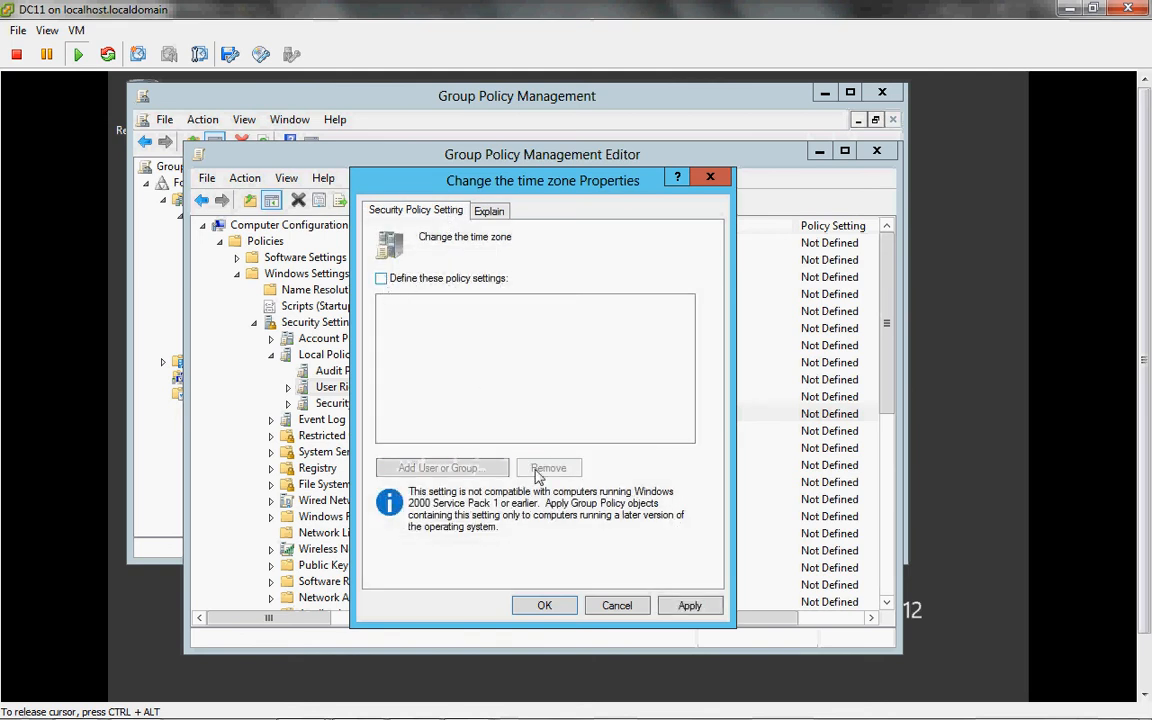
click(617, 606)
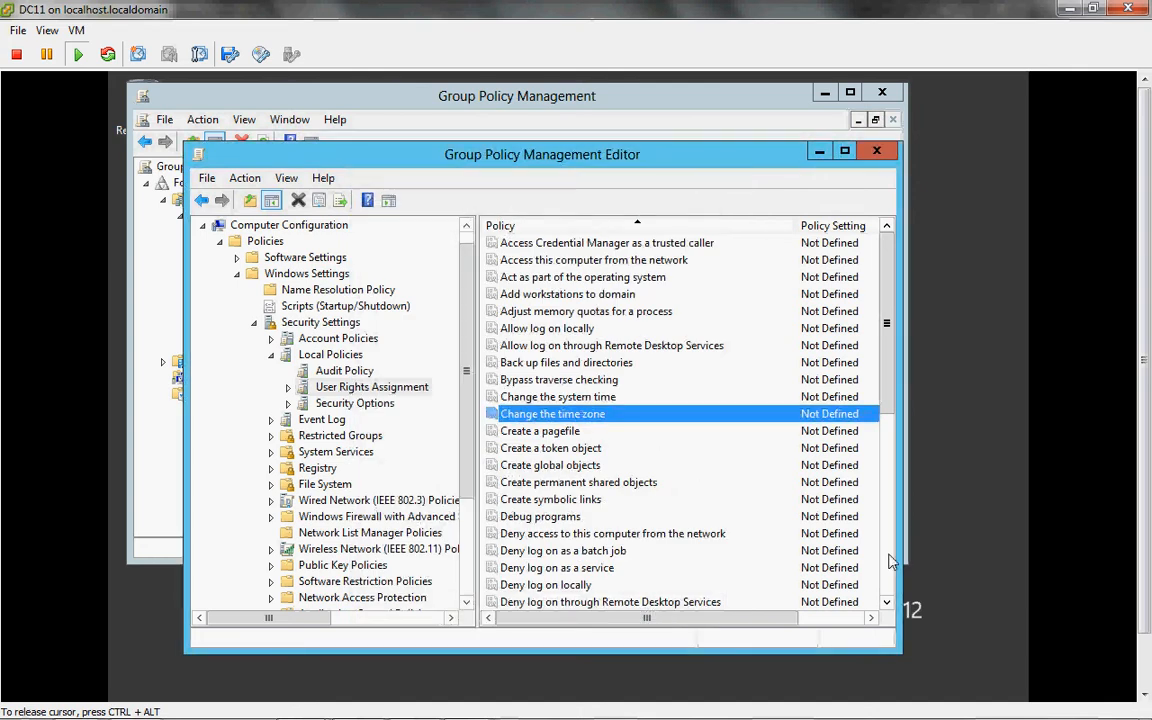
Look through the remaining User Rights Assignment policies and browse the Security Options policies down to the Microsoft network server entries.
scroll(890, 561, down, 7)
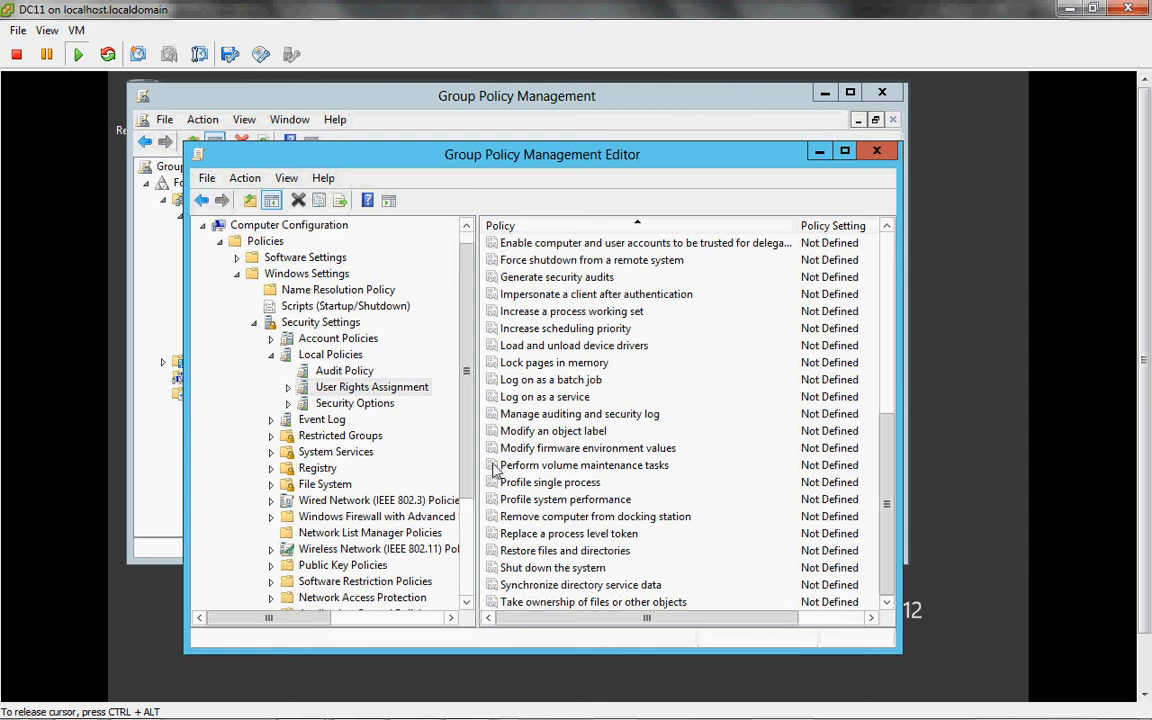
click(328, 404)
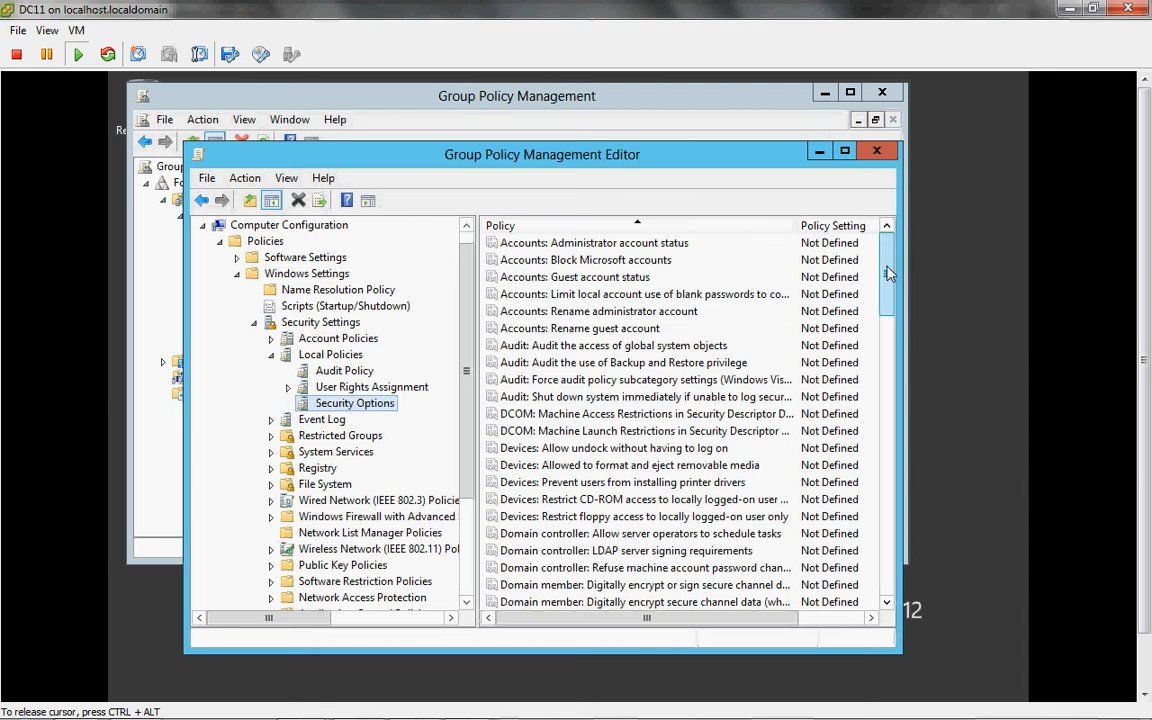
drag(889, 273, 889, 424)
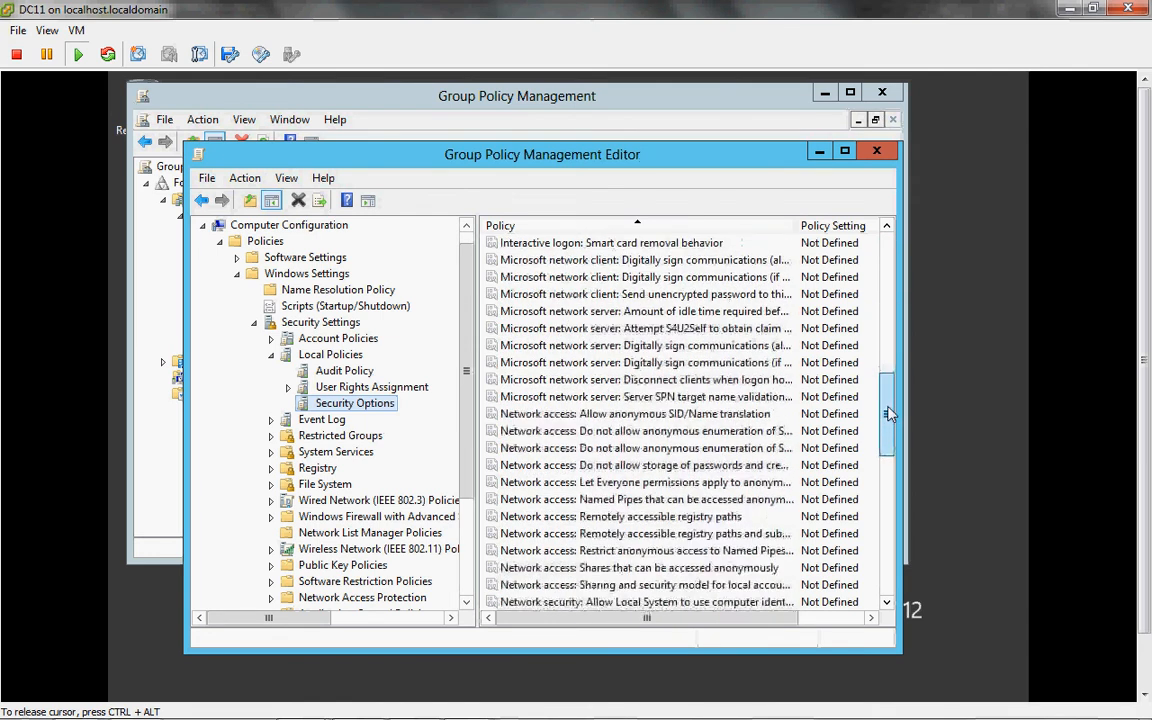
click(668, 347)
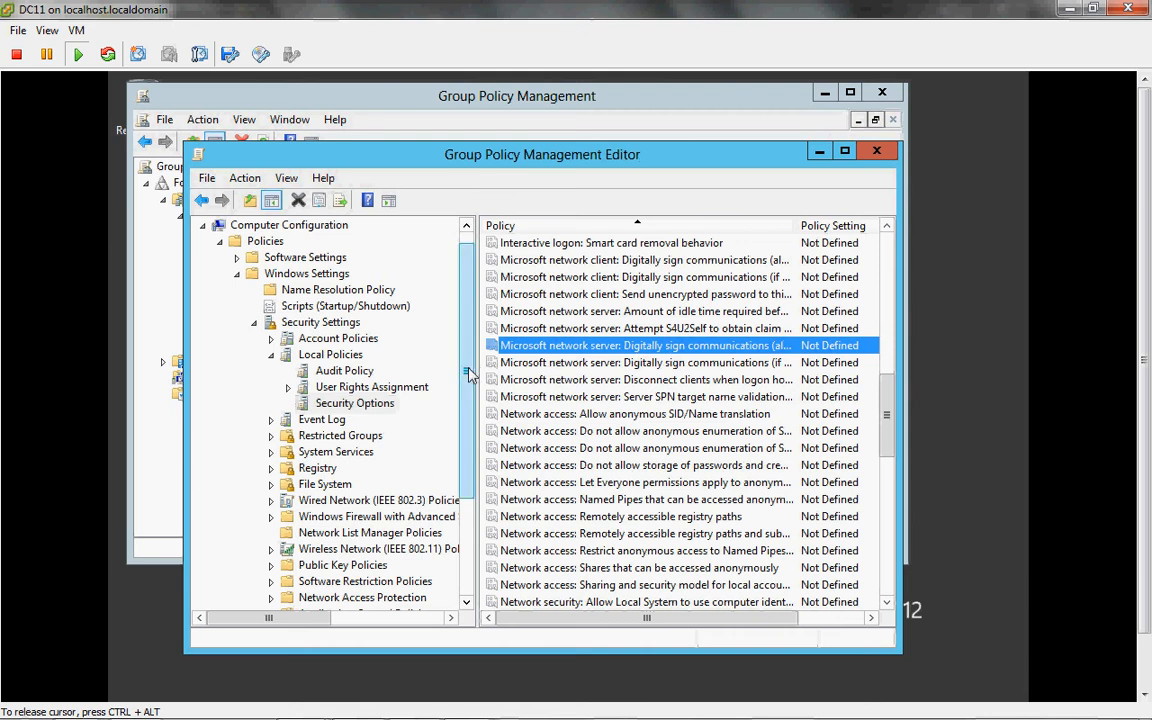
Show the Event Log policies, read the explanation of "Retain application log", and close its properties without changes.
click(321, 420)
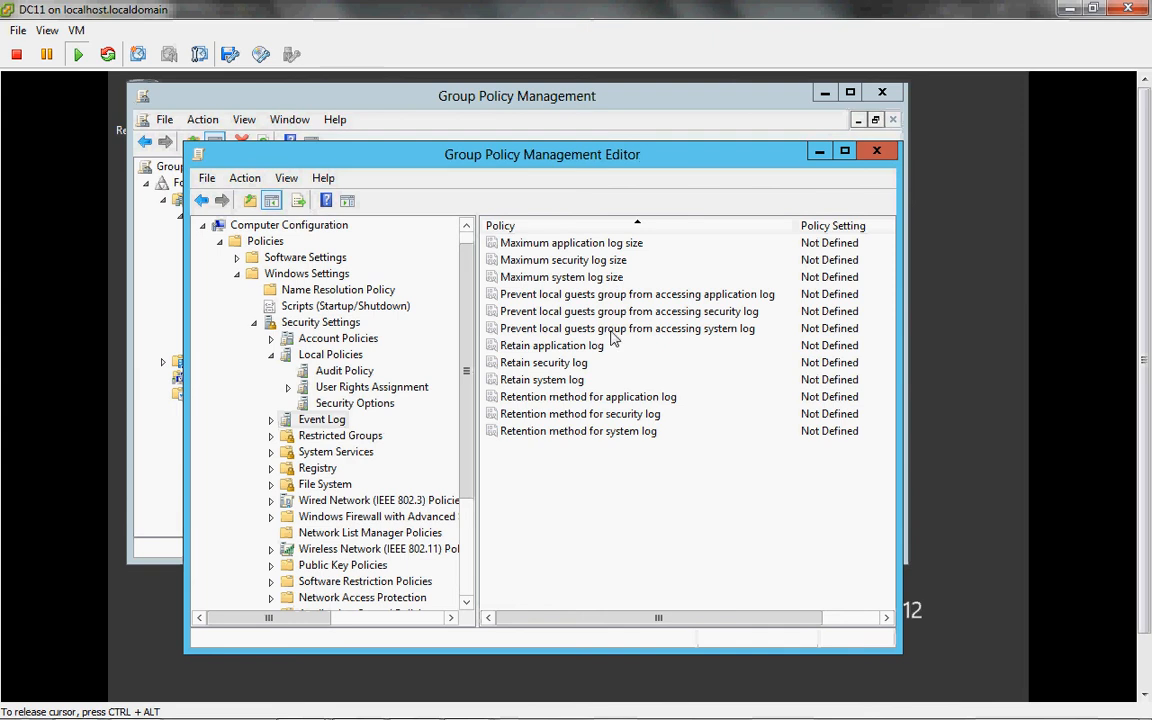
double_click(575, 347)
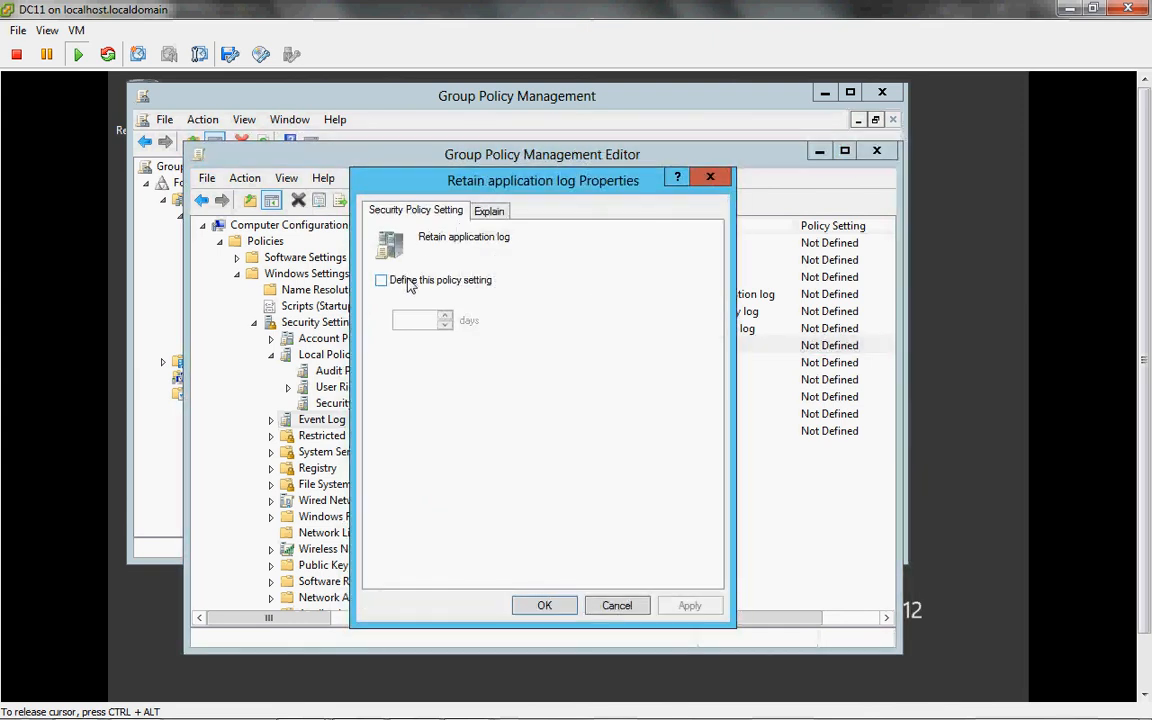
click(489, 211)
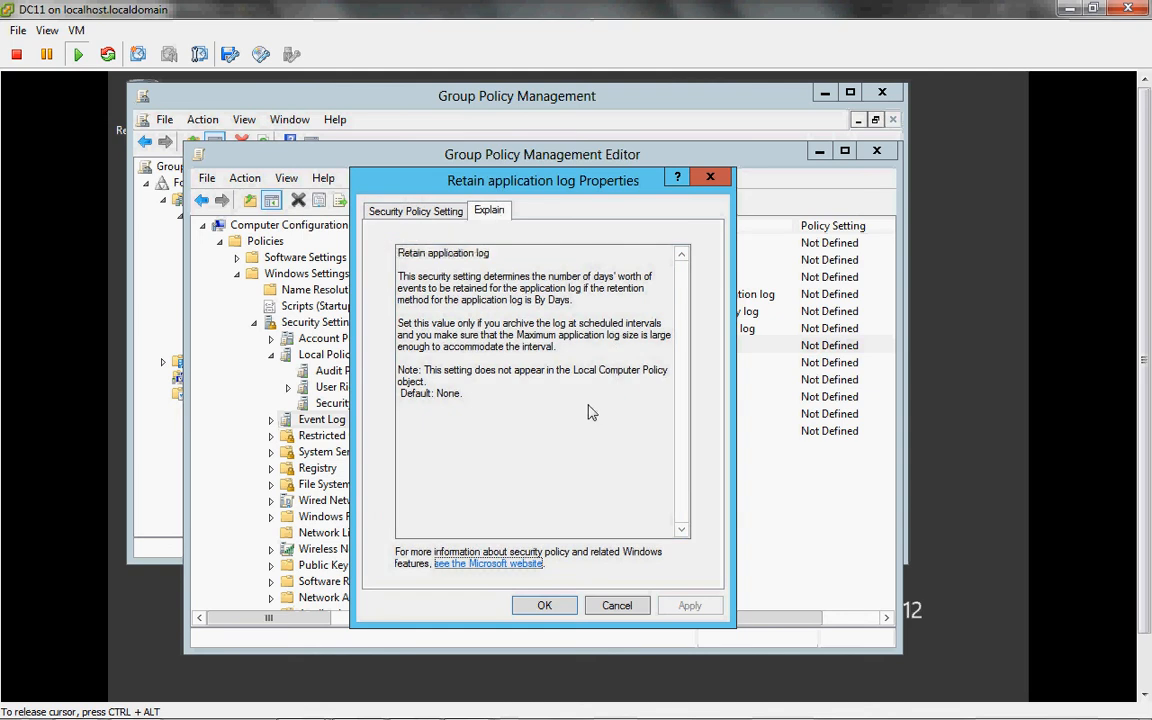
click(616, 606)
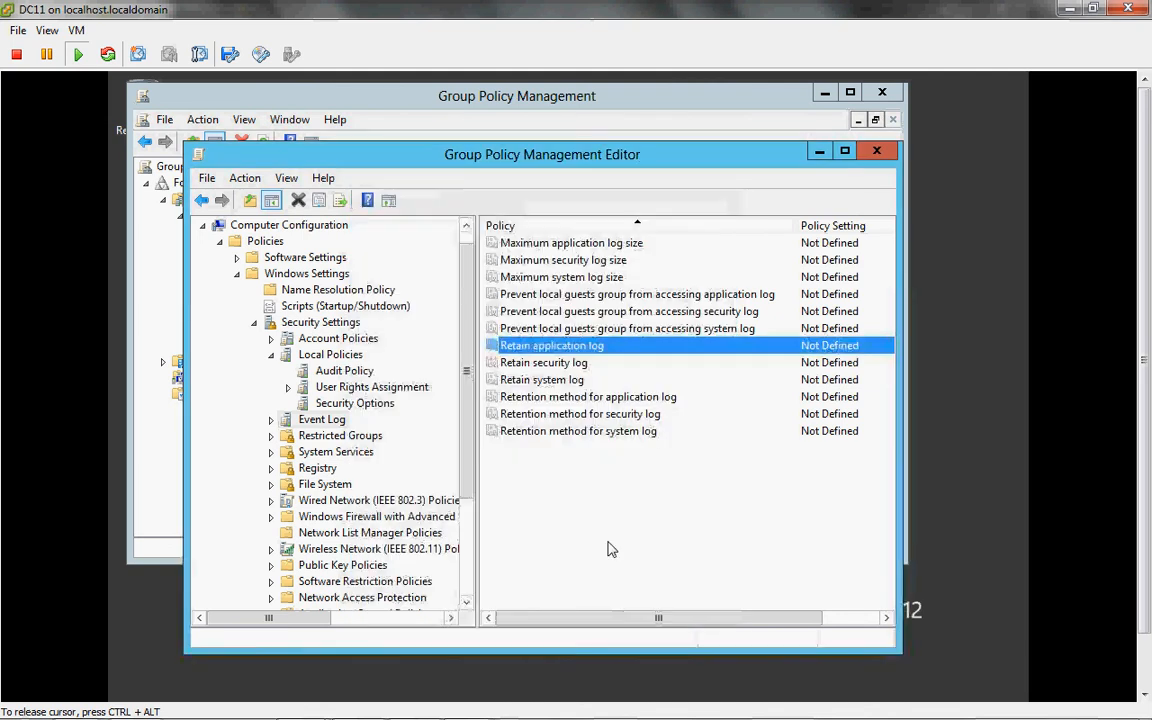
Review the options of "Retention method for application log", reread the "Retain application log" explanation, and leave both policies unchanged.
double_click(597, 400)
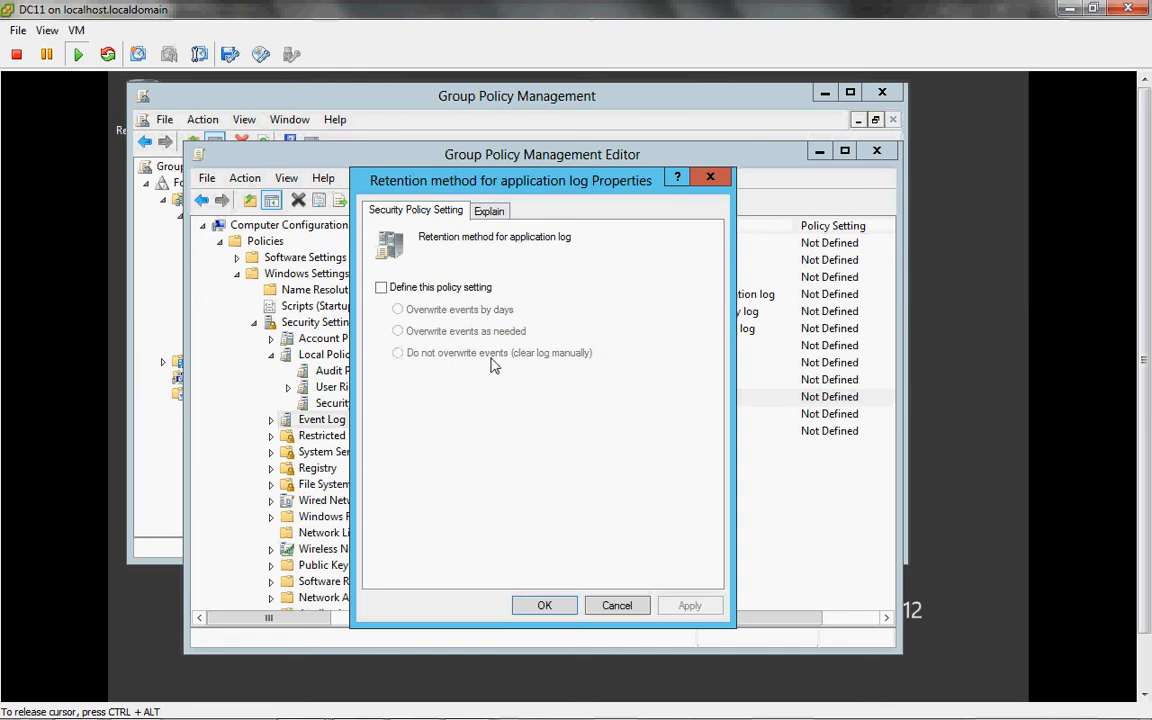
click(617, 605)
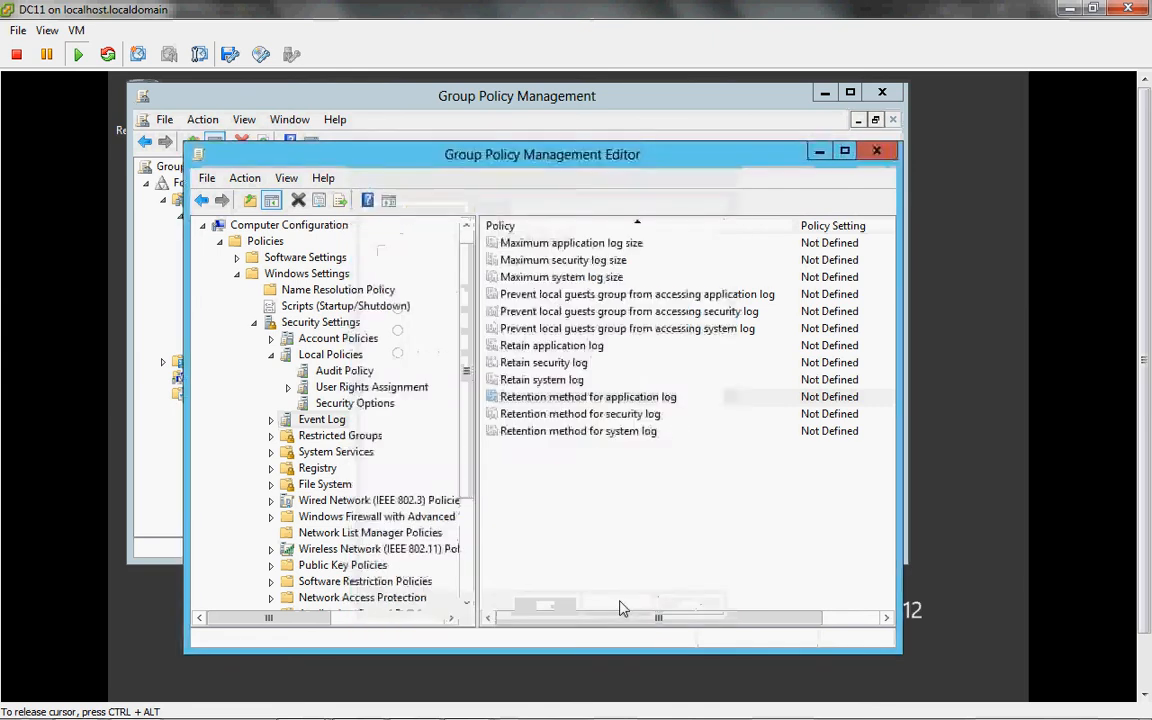
click(563, 350)
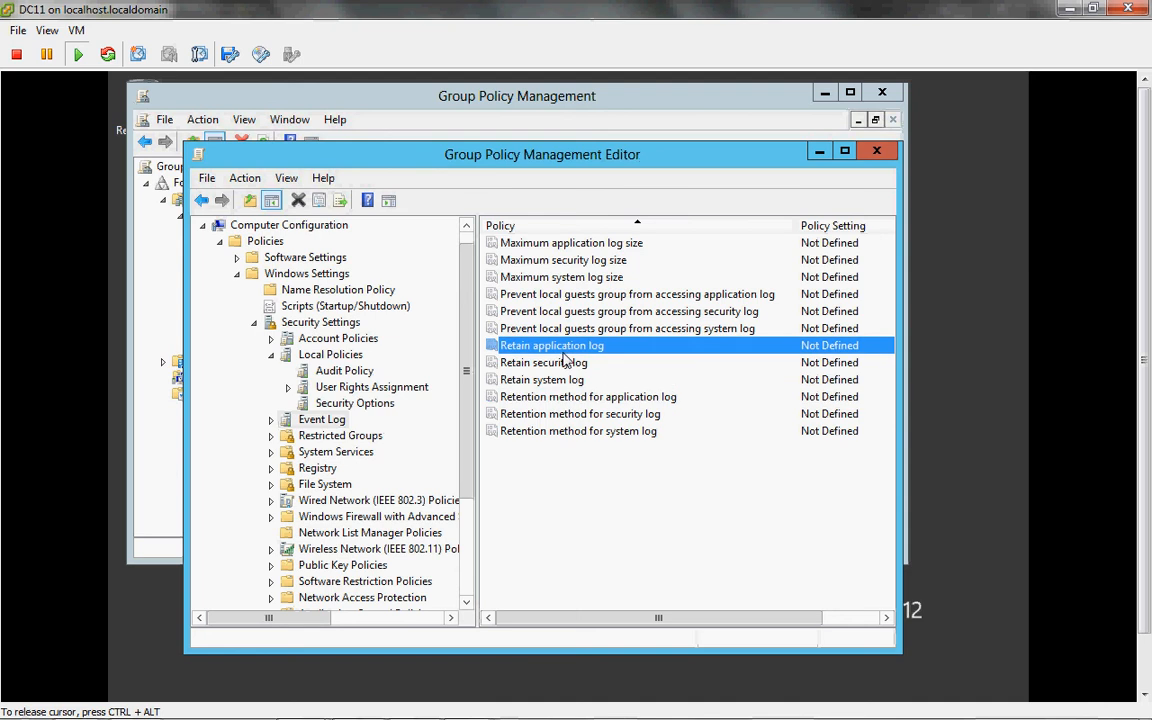
double_click(563, 352)
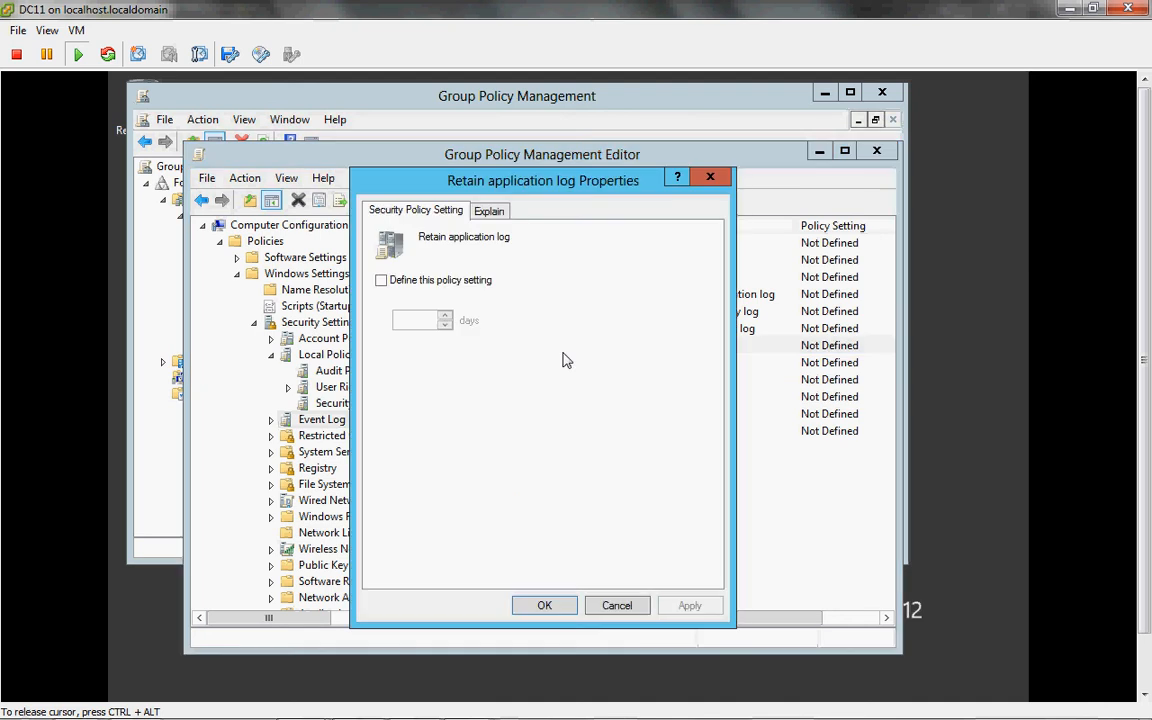
click(491, 213)
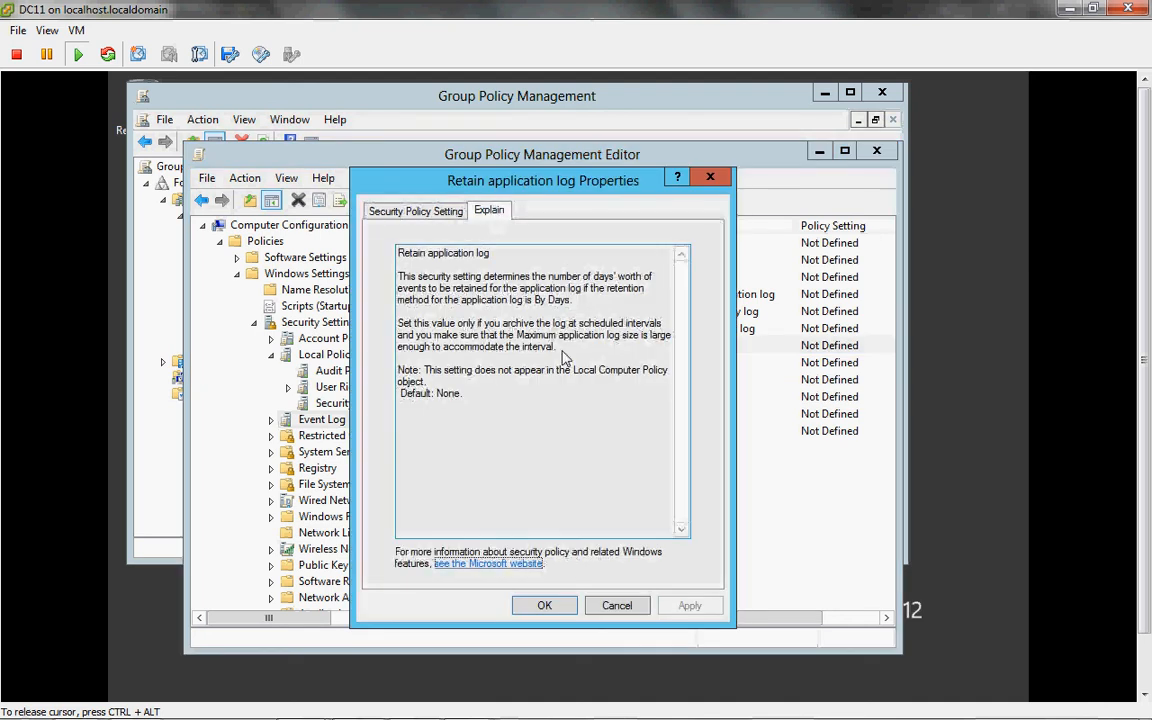
click(617, 606)
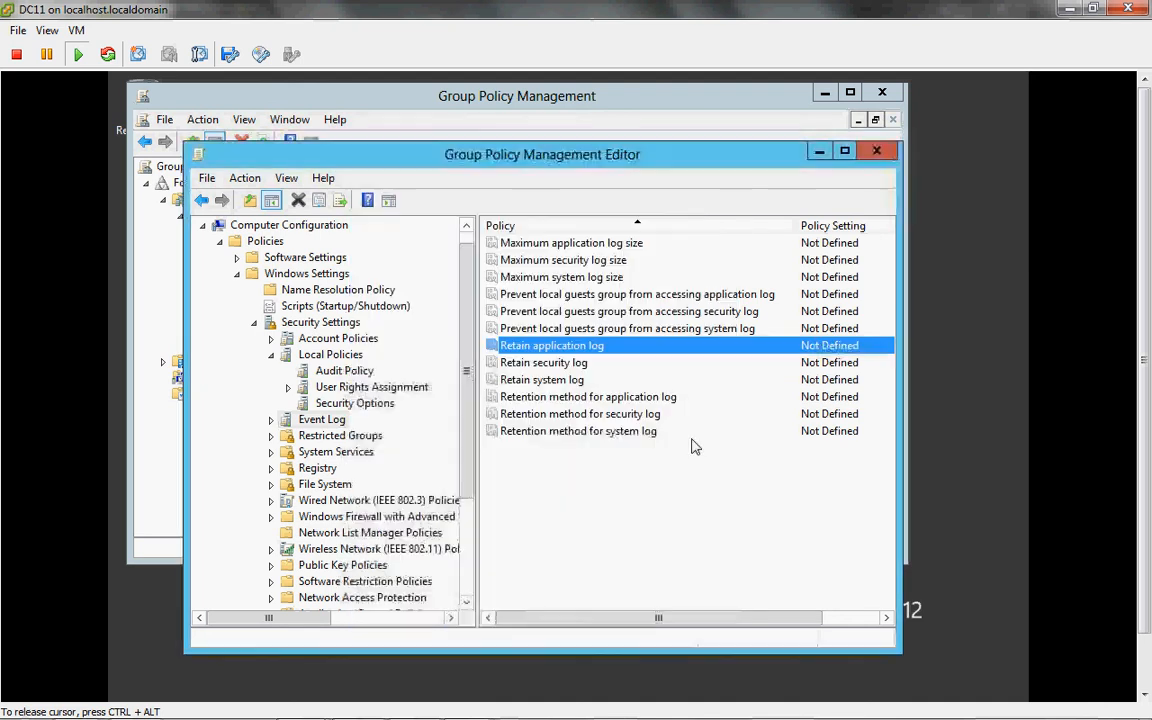
Show Restricted Groups and examine its Add Group dialog, cancelling without adding a group.
click(312, 437)
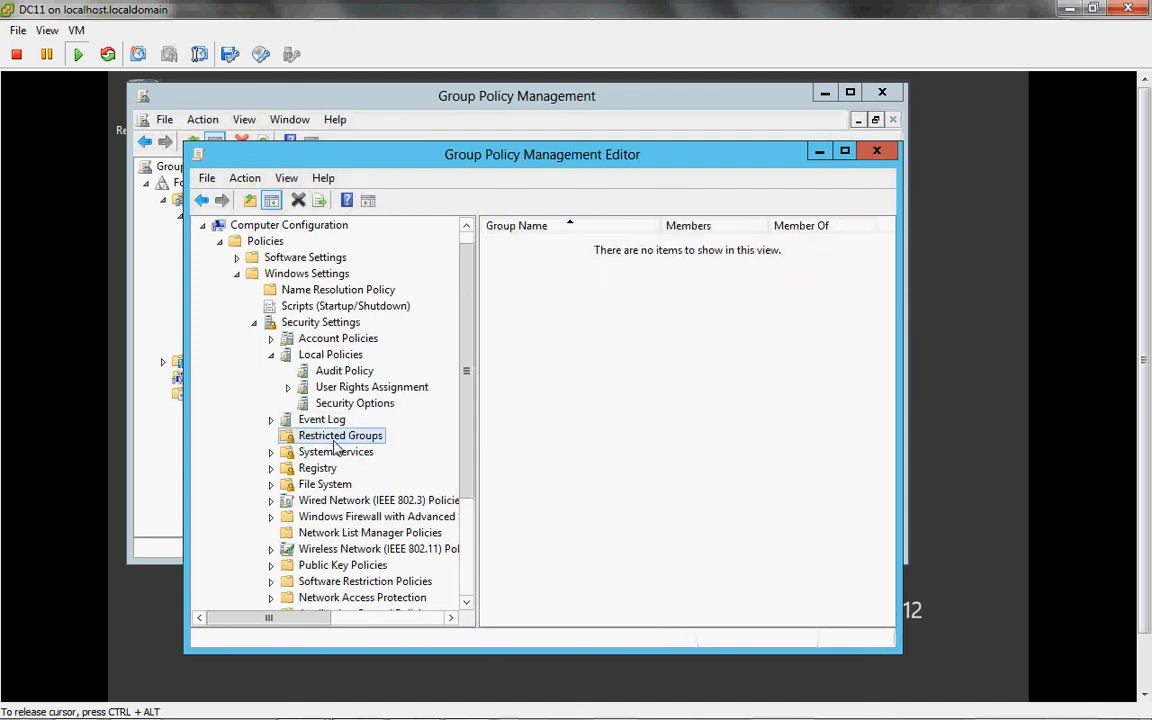
drag(466, 445, 471, 488)
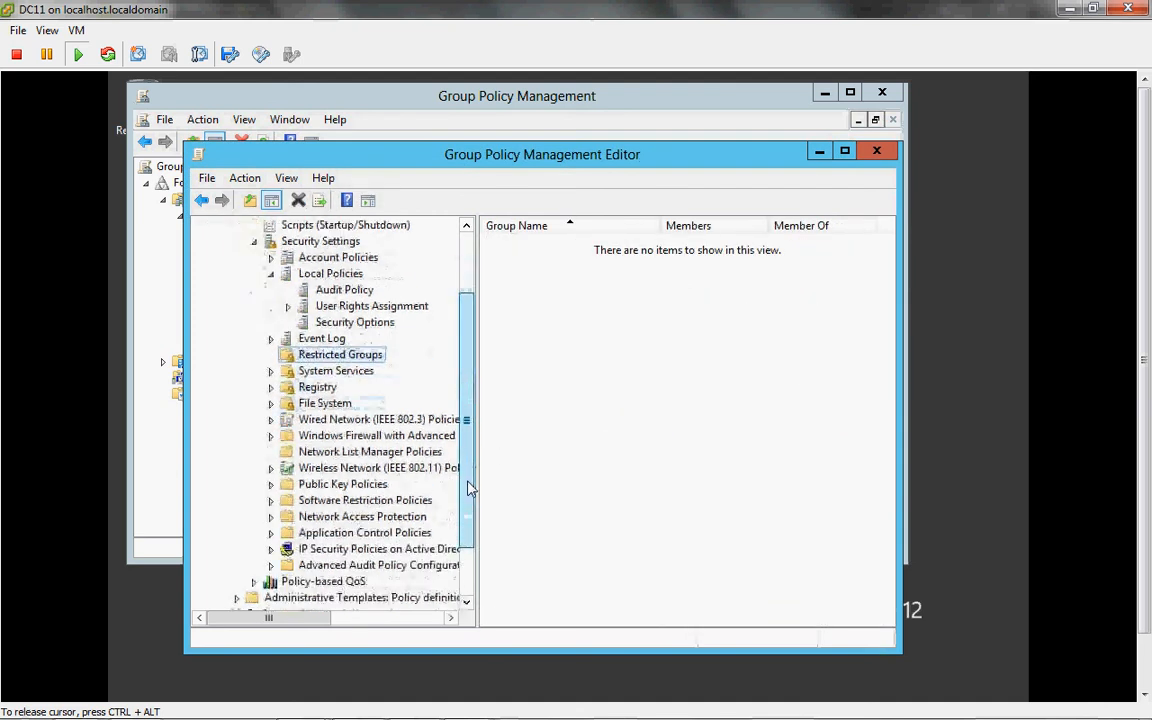
right_click(303, 354)
right_click(360, 358)
click(403, 385)
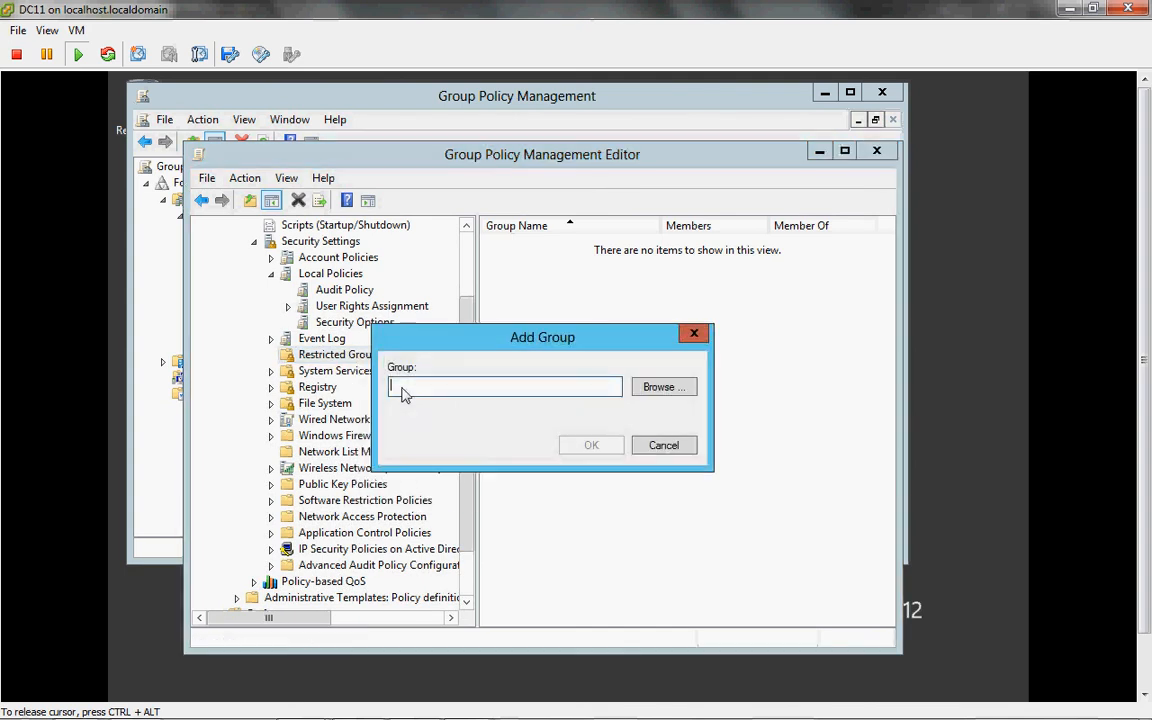
click(648, 444)
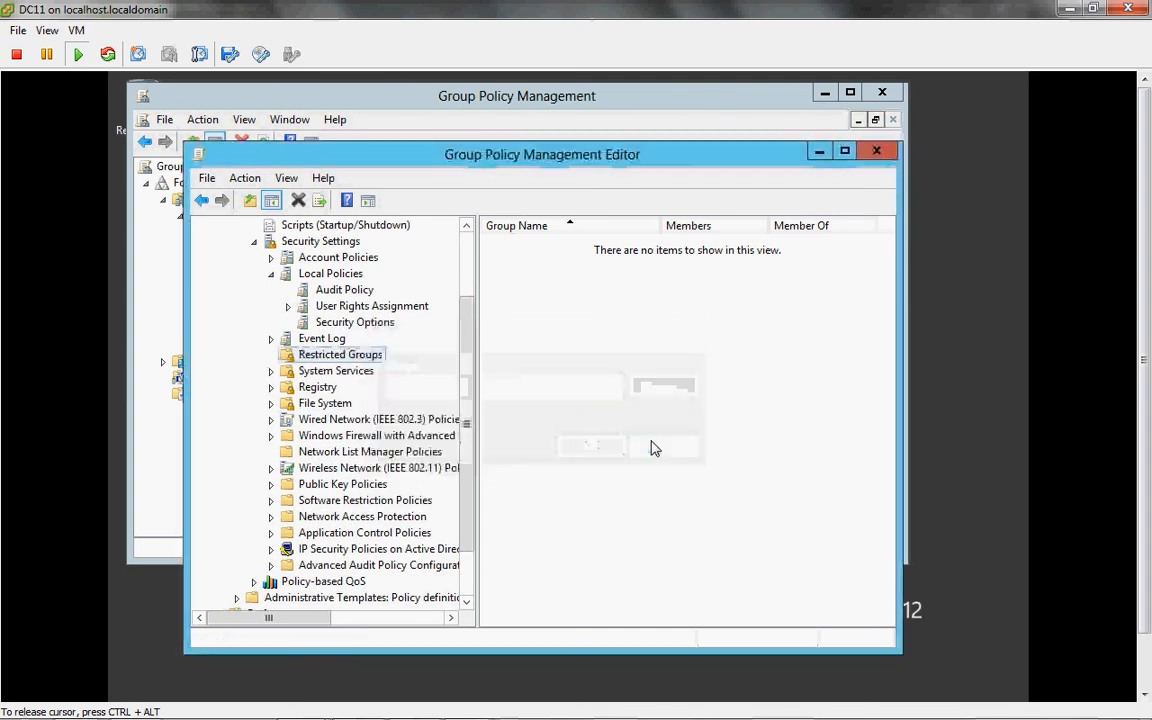
right_click(358, 360)
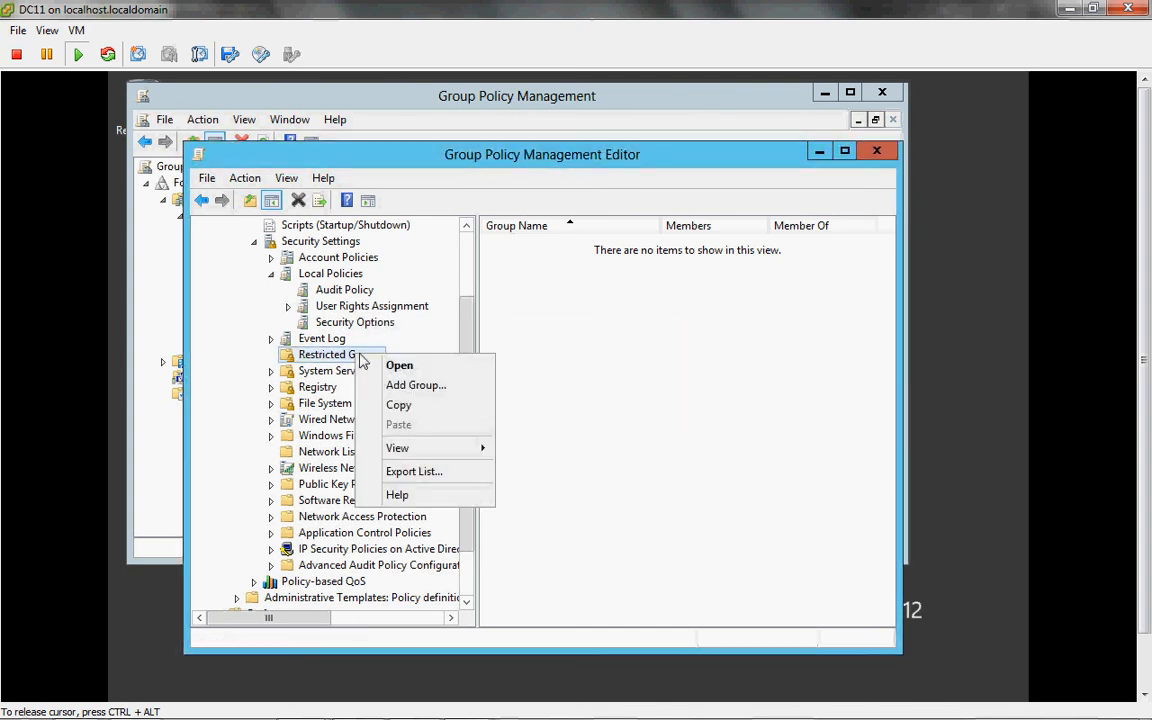
click(405, 386)
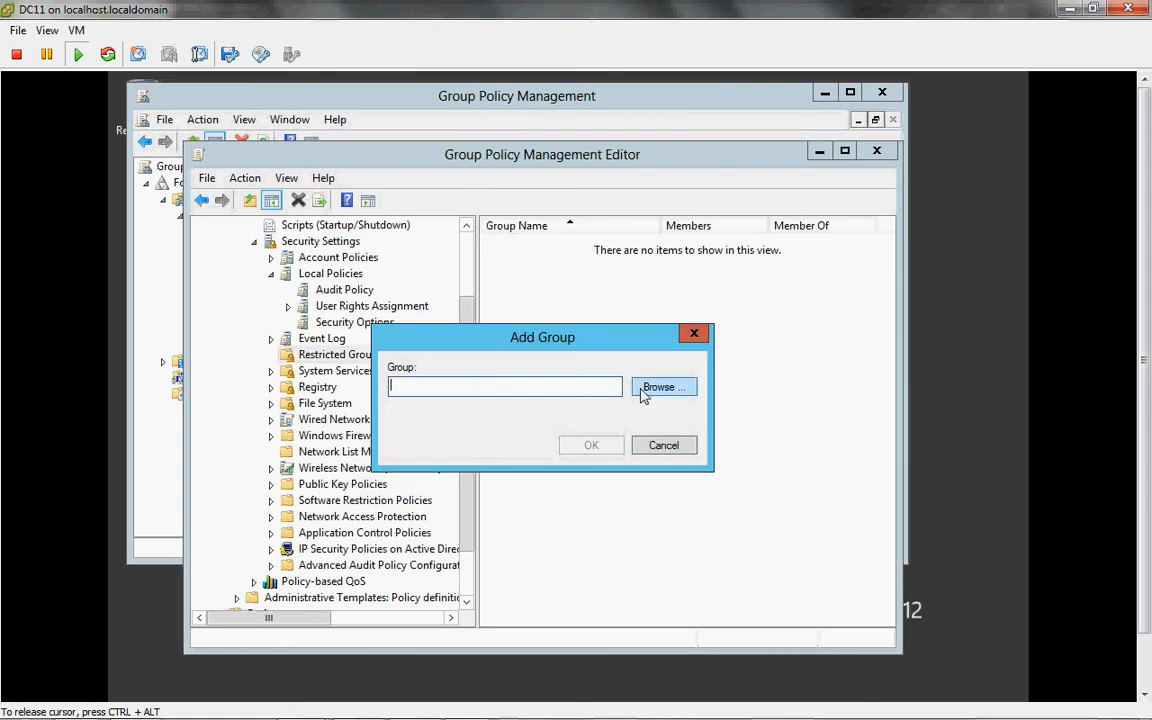
click(672, 451)
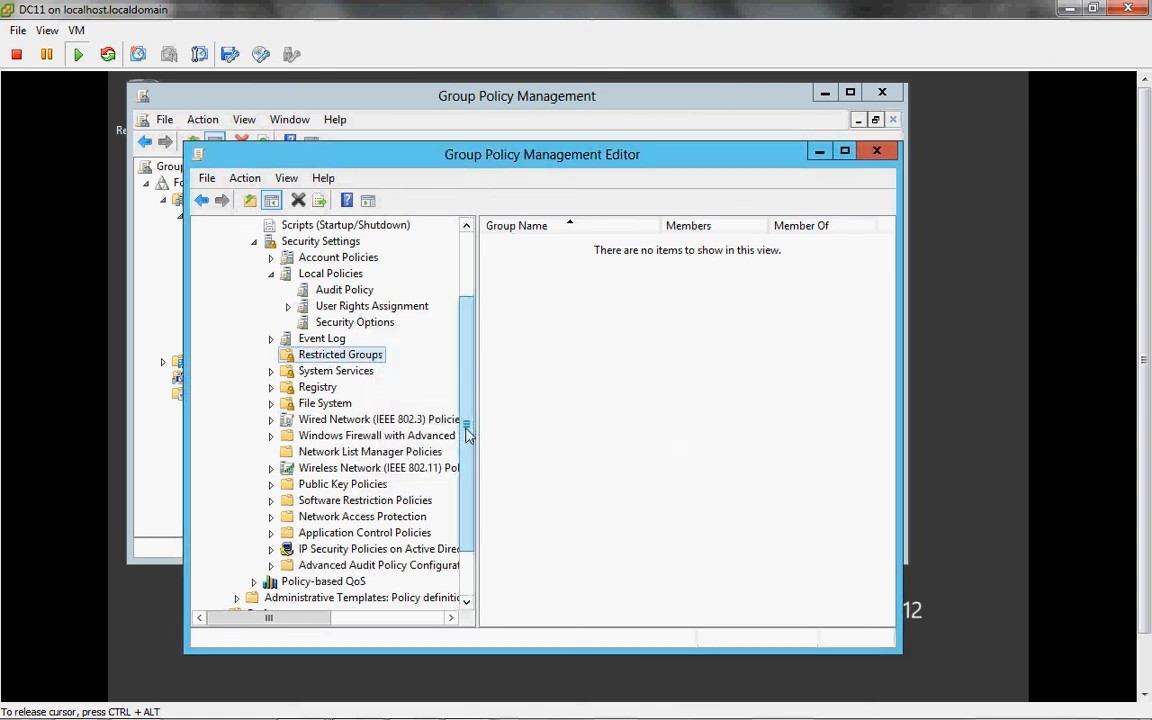
View the System Services, Registry and File System categories, expand File System, and check the commands available for Central Access Policy.
drag(466, 430, 470, 462)
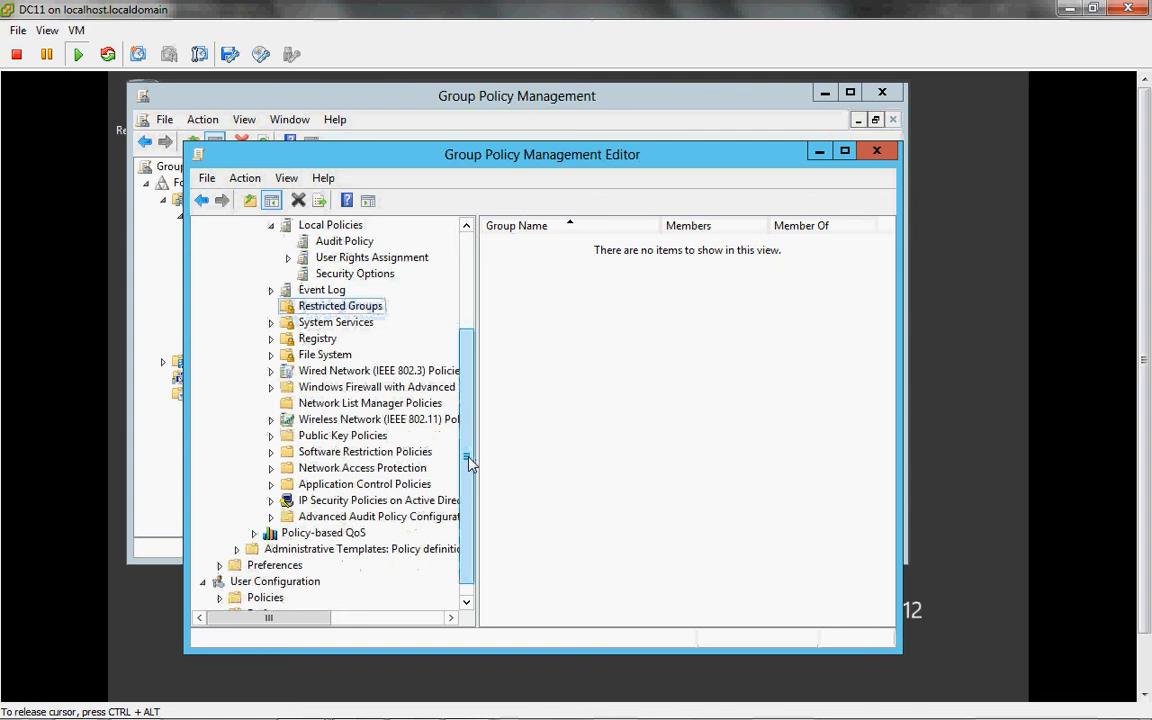
click(300, 322)
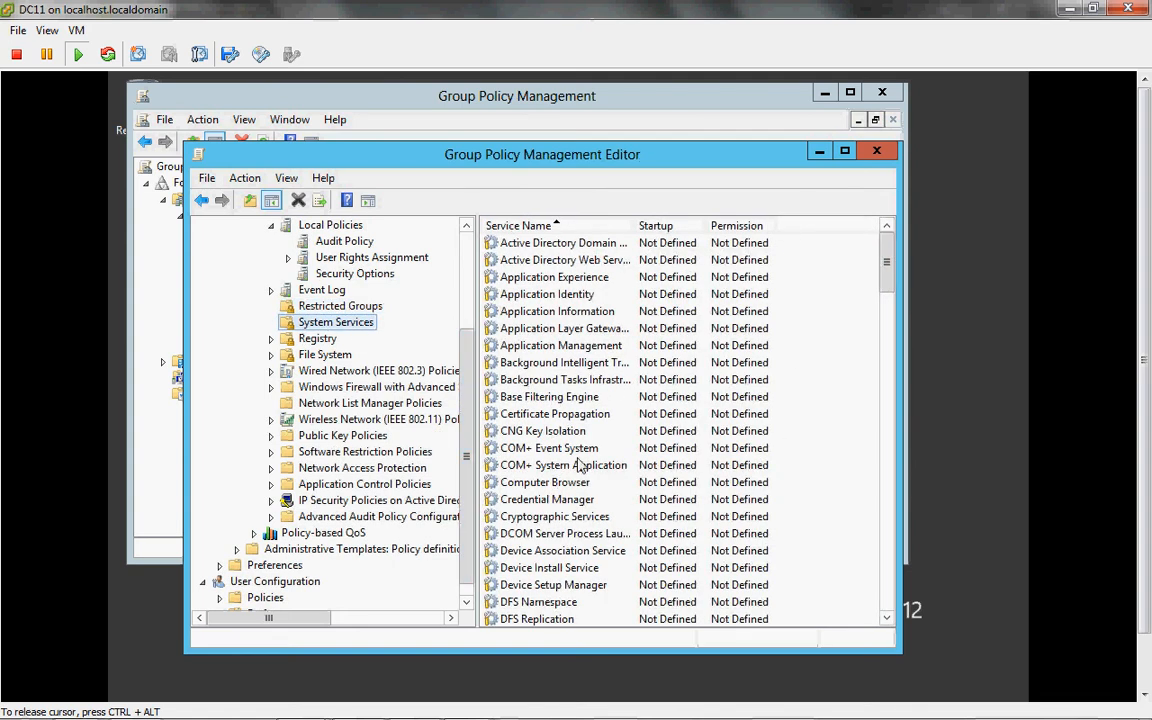
click(312, 342)
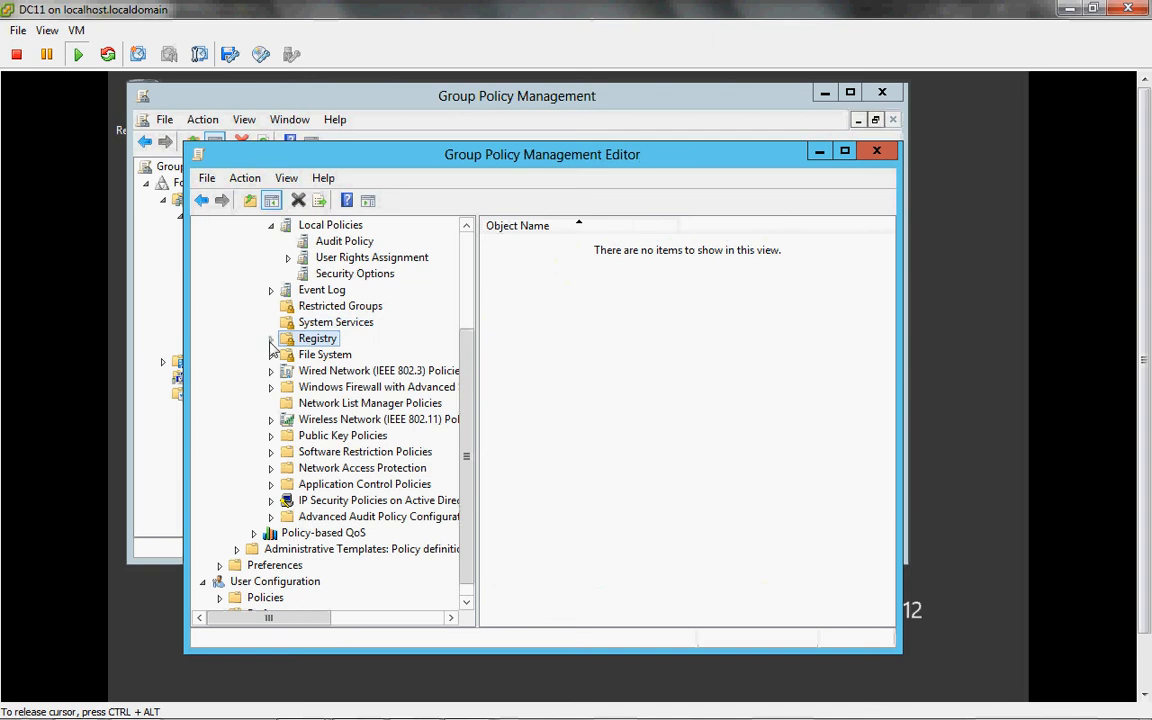
click(311, 356)
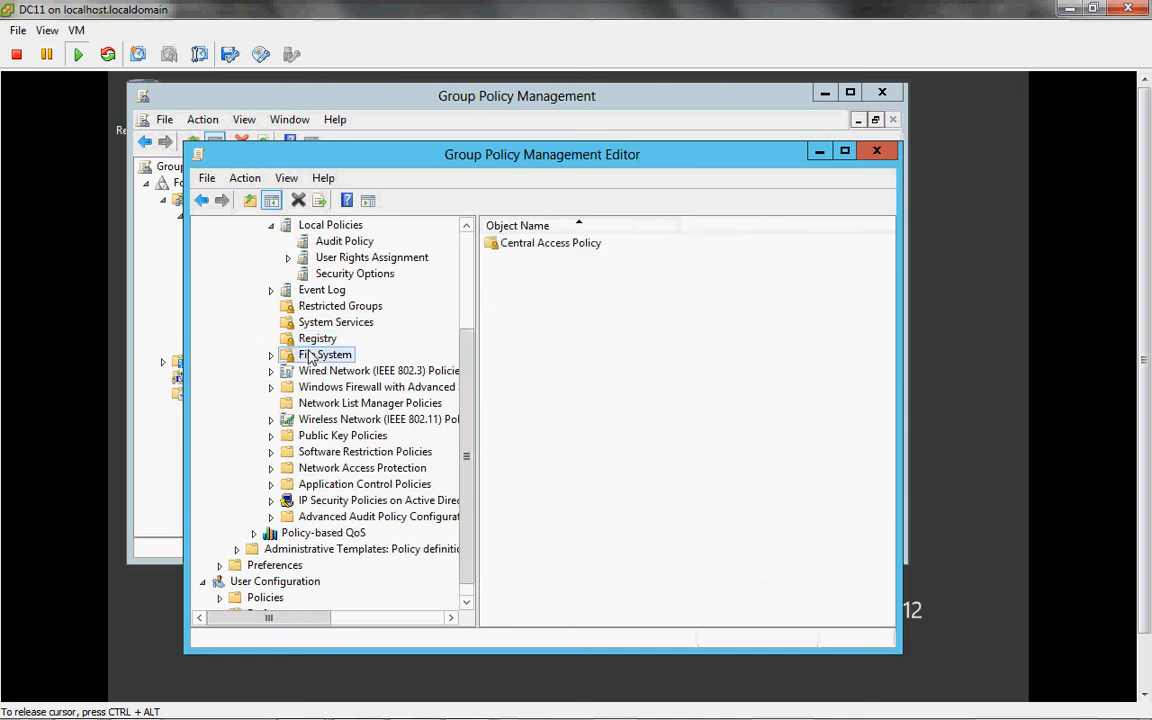
click(270, 355)
click(336, 372)
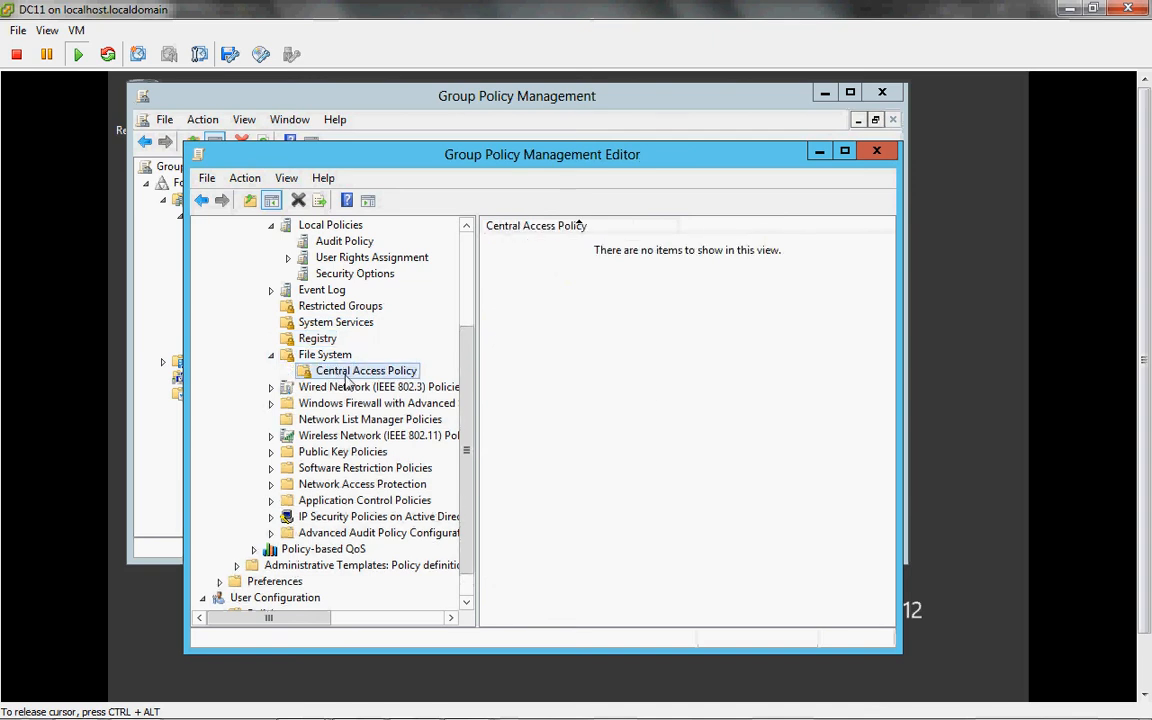
right_click(372, 377)
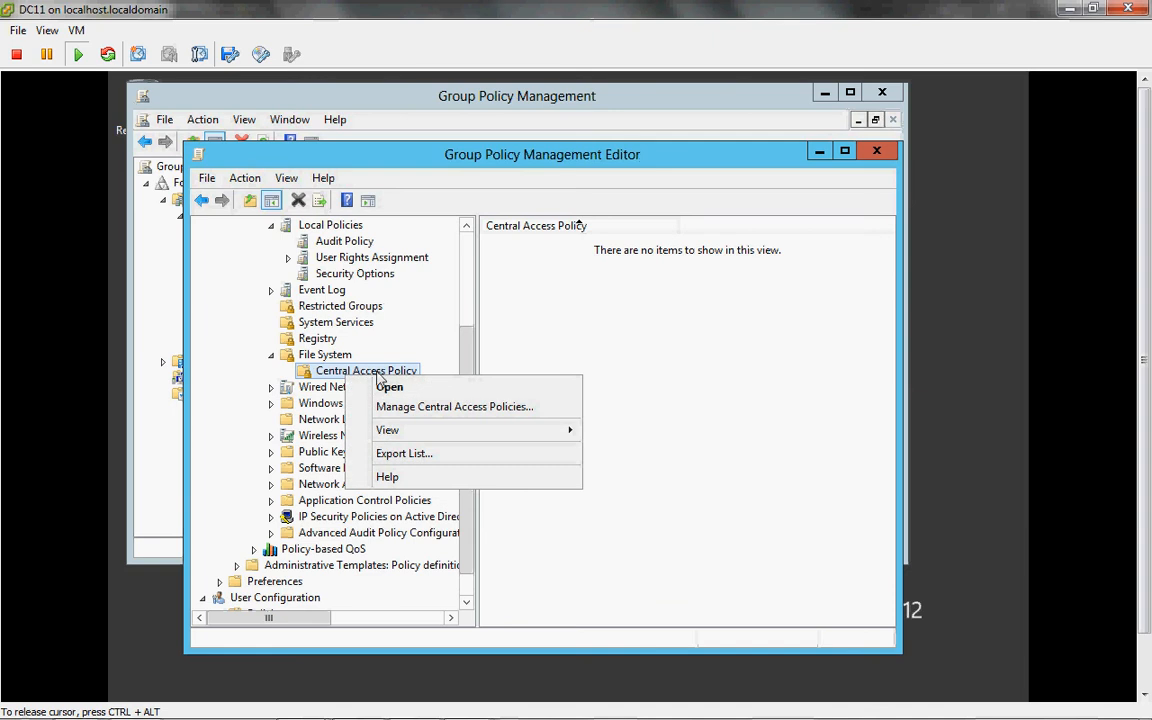
click(381, 370)
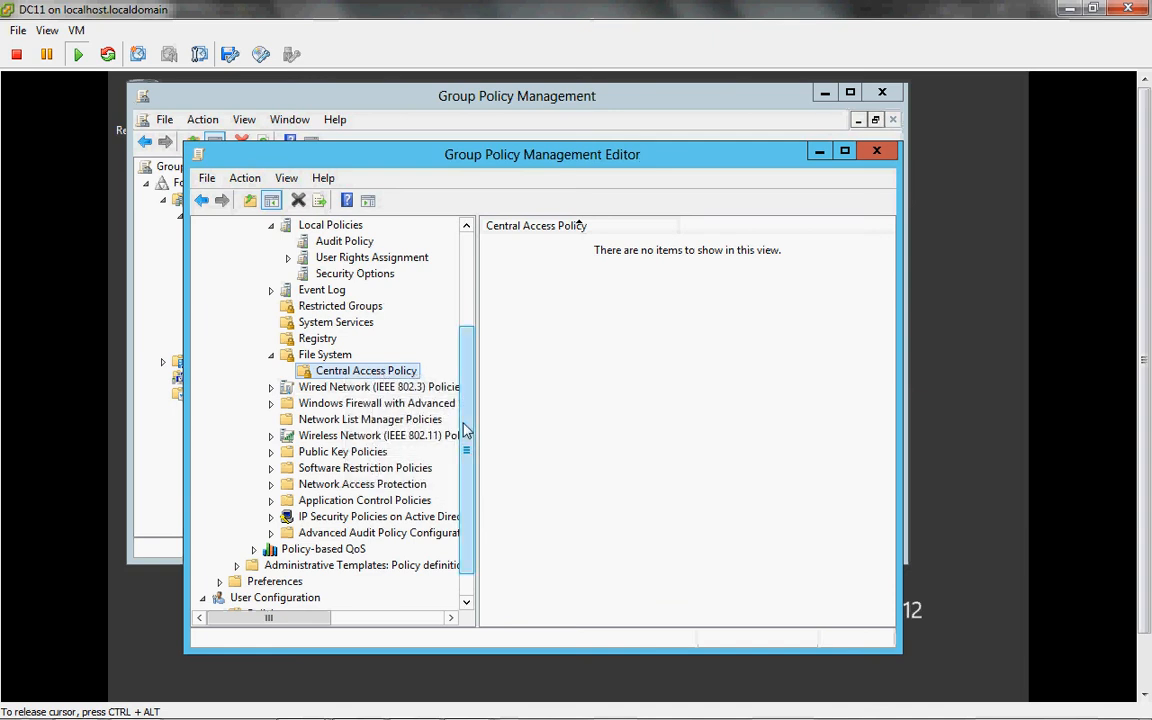
Expand Windows Firewall with Advanced Security down to its inbound, outbound and connection security rule categories and show the profile overview.
drag(465, 430, 468, 463)
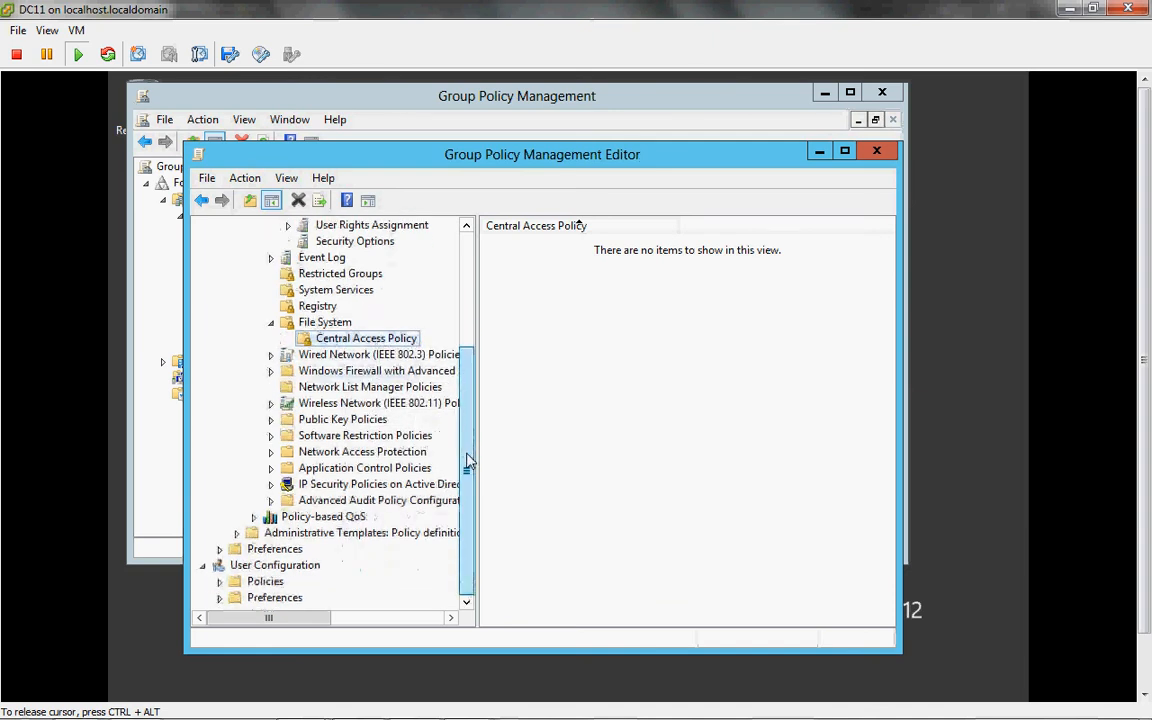
click(350, 372)
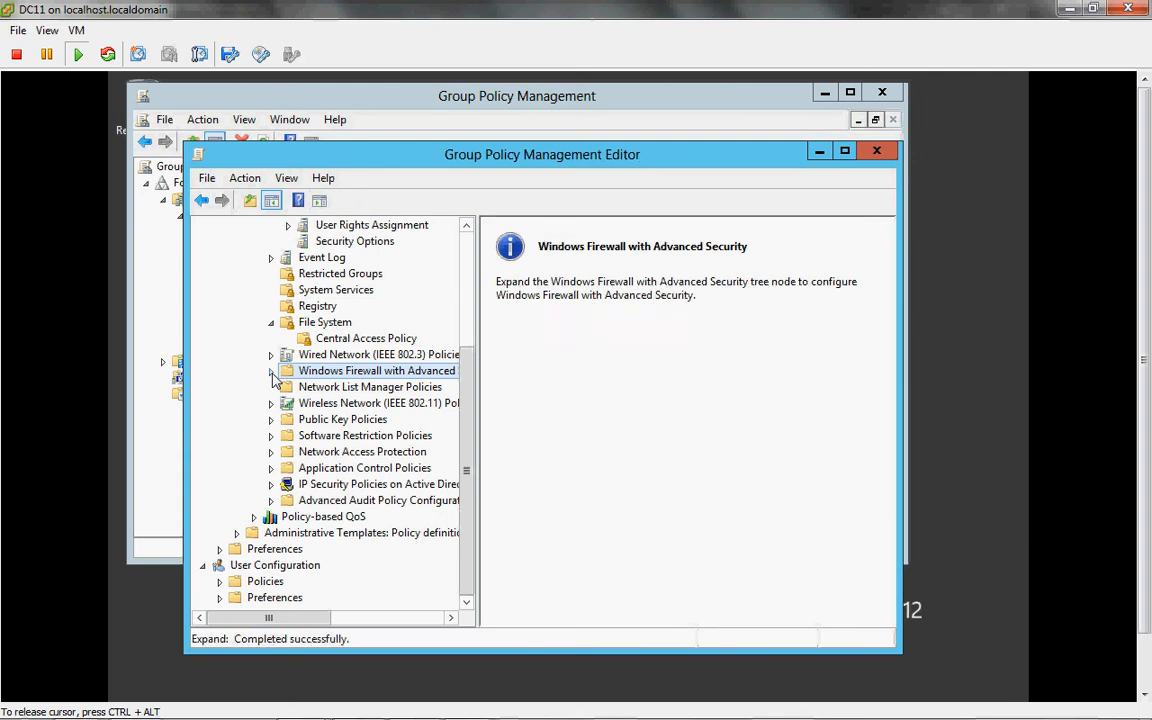
click(271, 372)
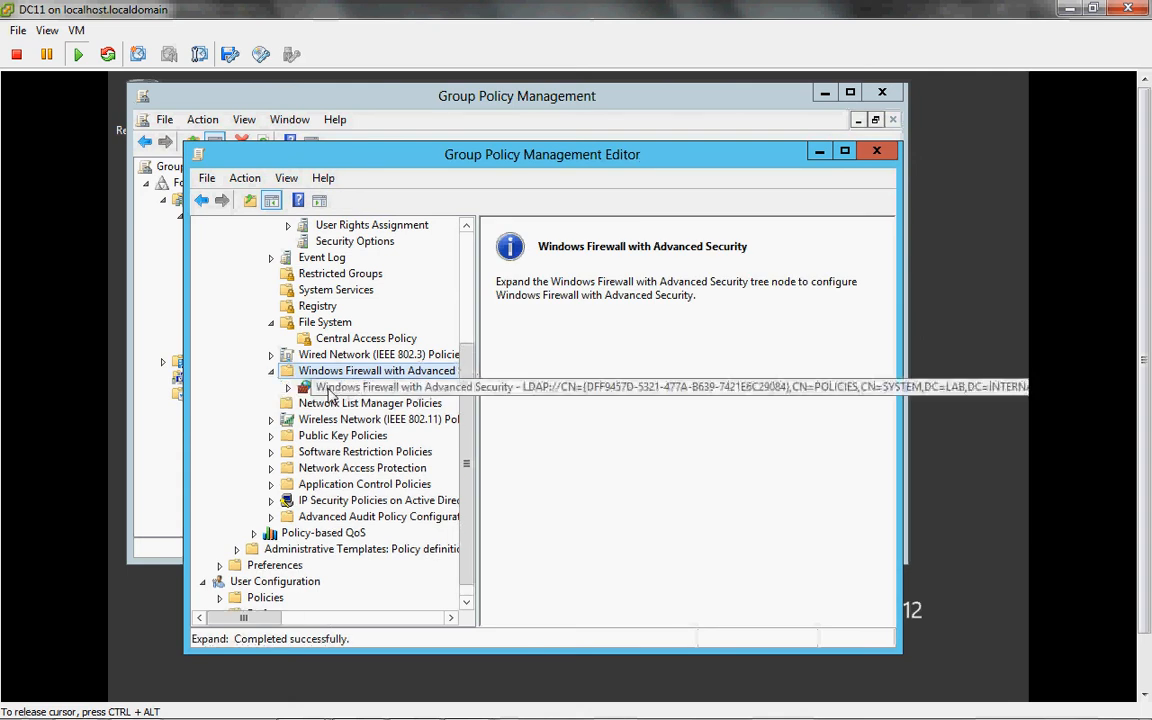
click(310, 389)
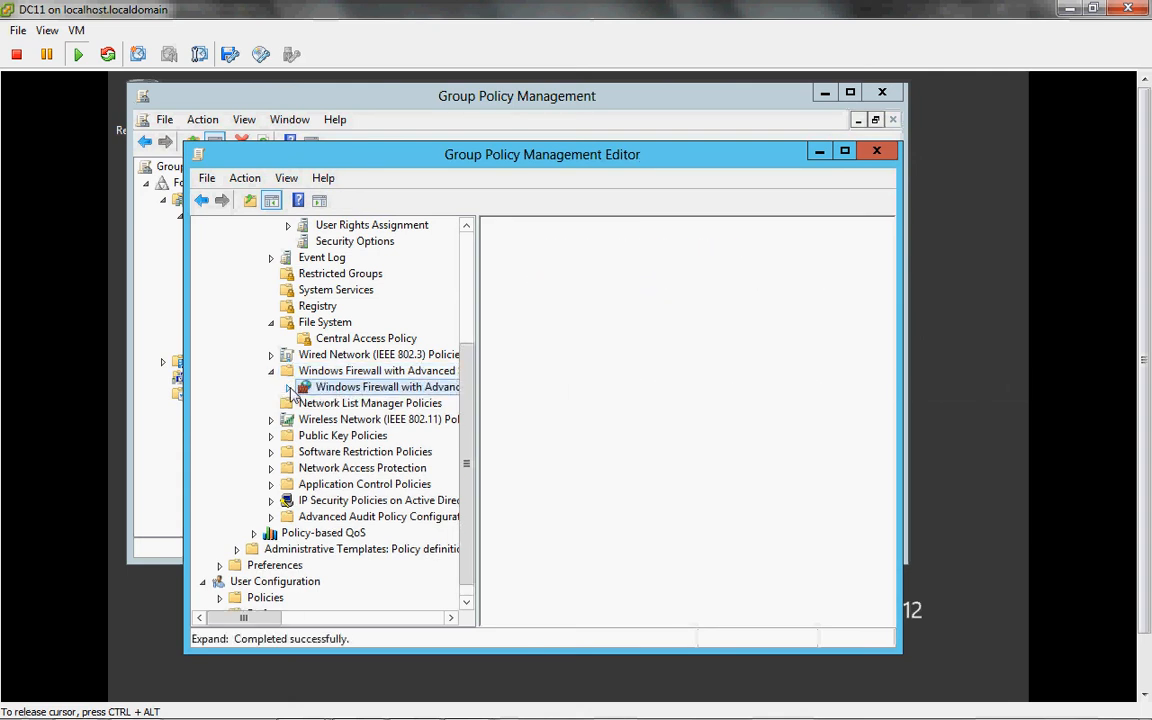
click(289, 387)
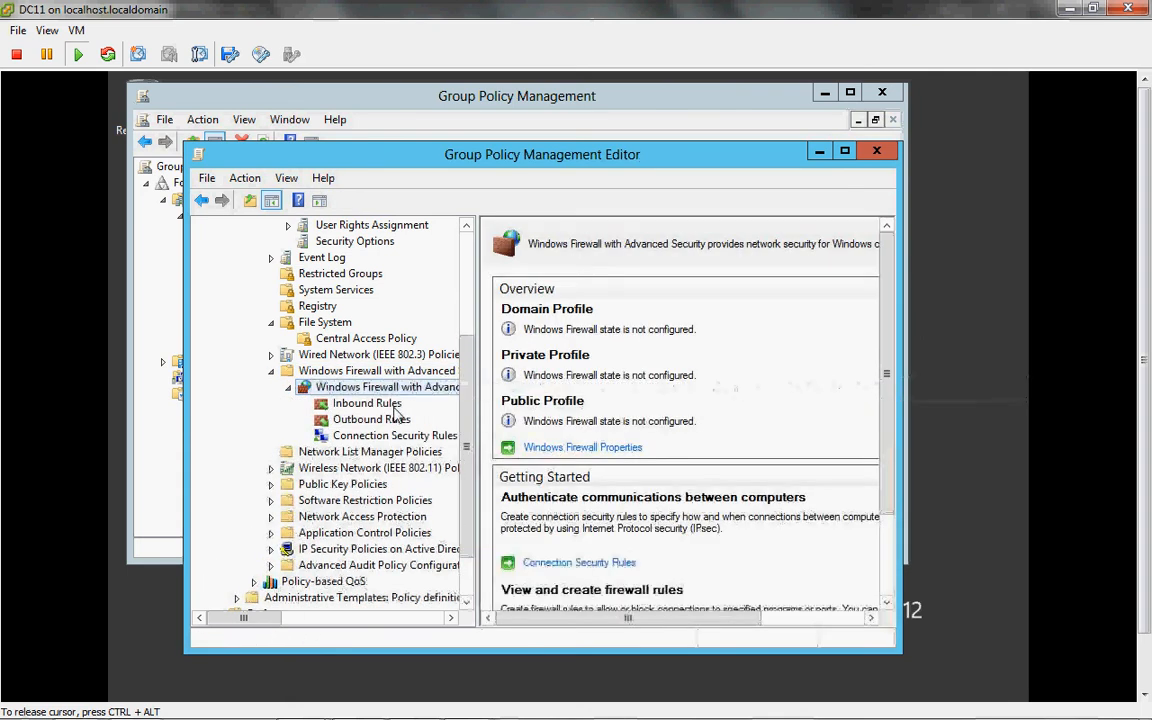
Review the Windows Firewall properties, including the Domain Profile's custom settings, the Private and Public profiles and IPsec Settings, and cancel without changes.
click(604, 449)
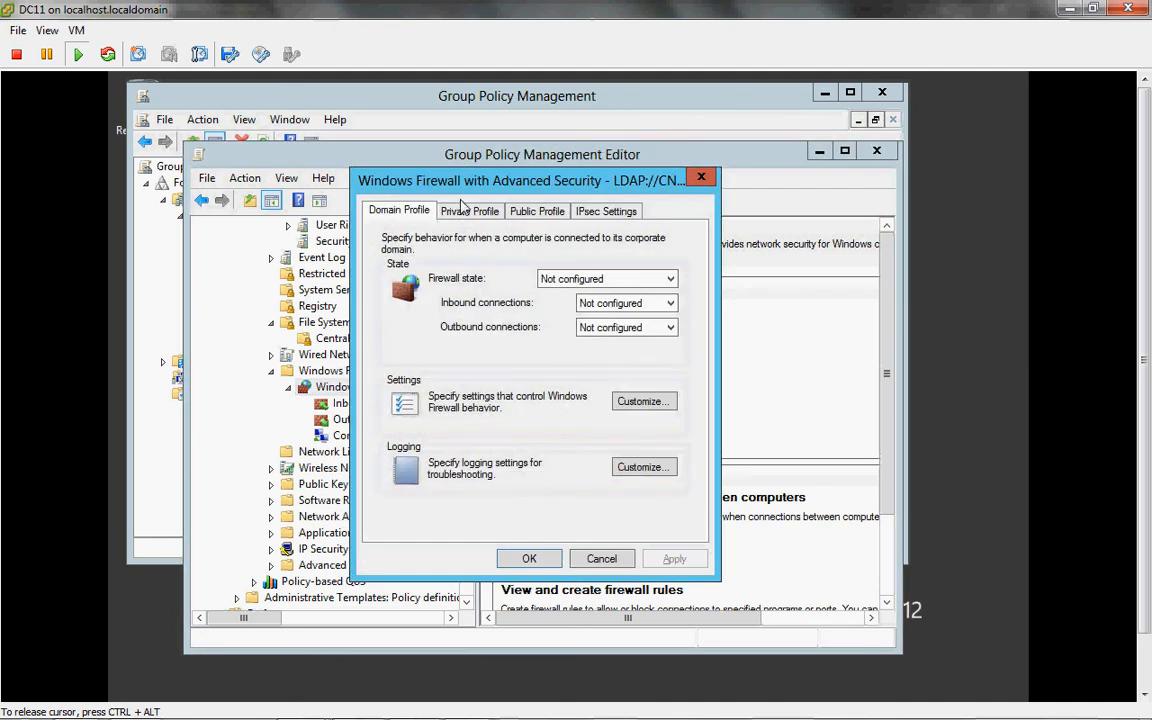
click(563, 283)
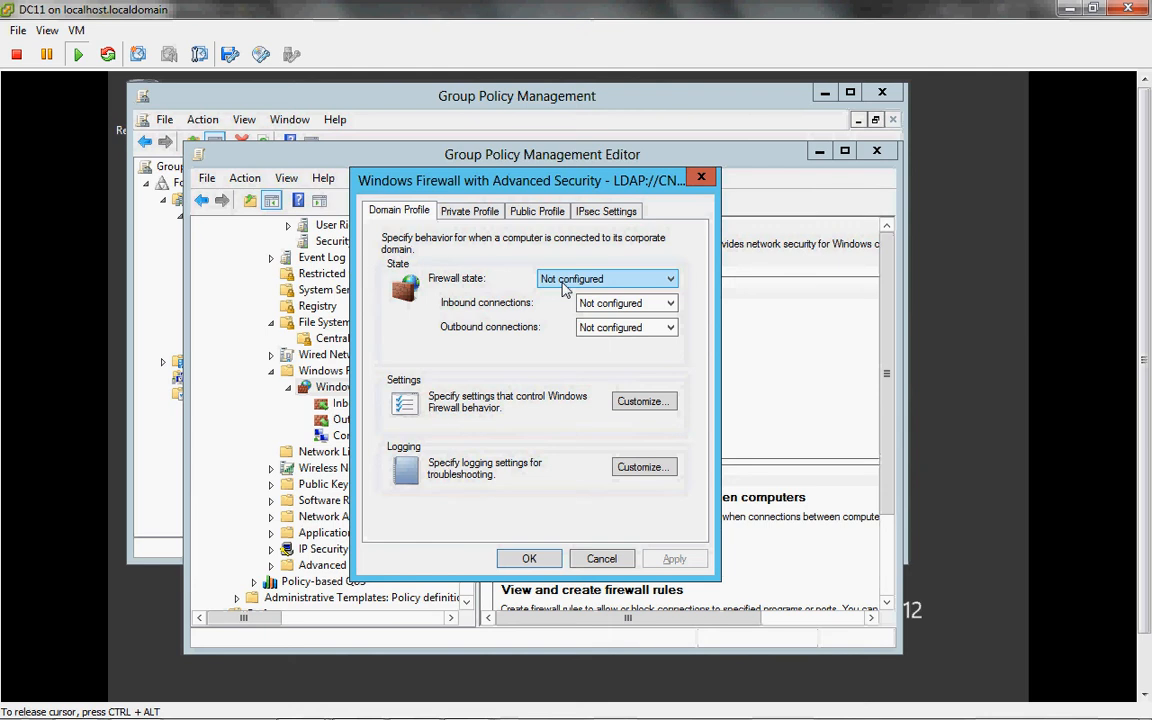
click(641, 408)
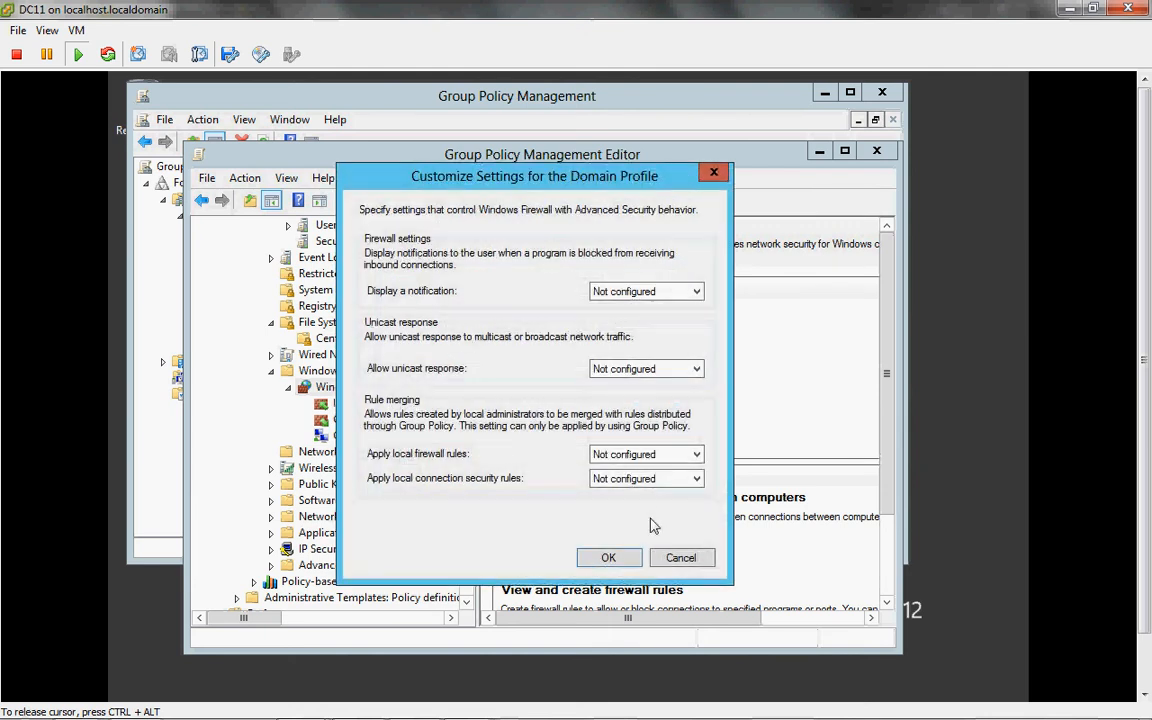
click(678, 556)
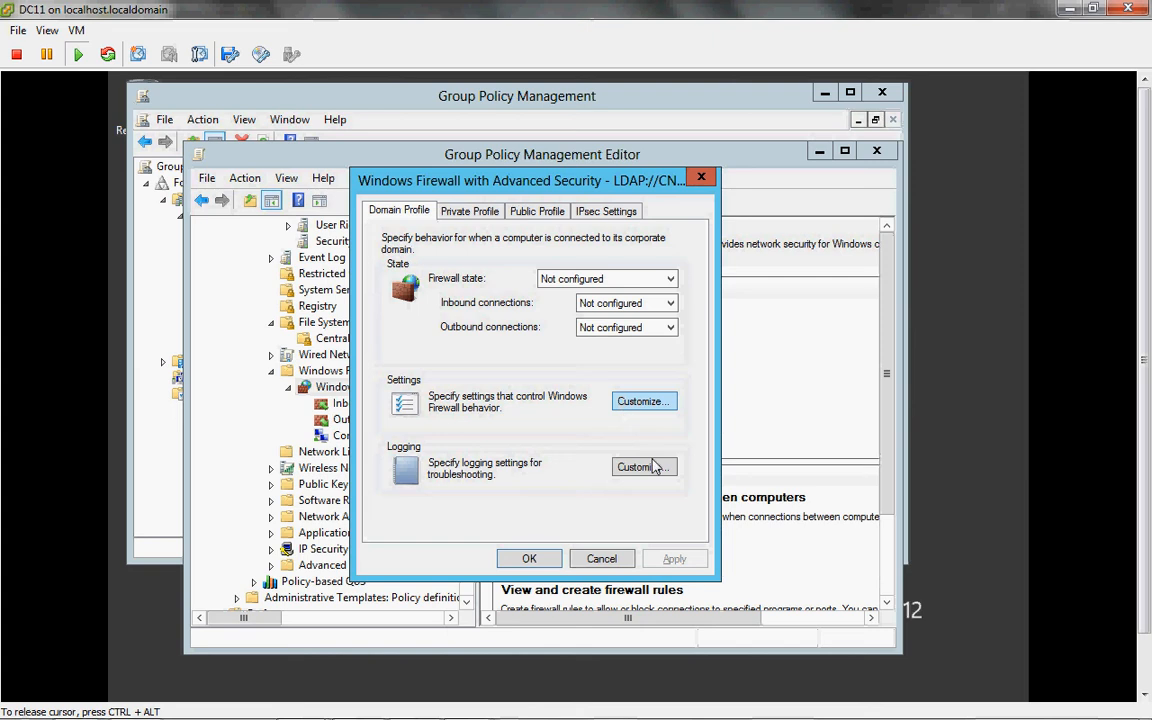
click(468, 208)
click(518, 215)
click(608, 216)
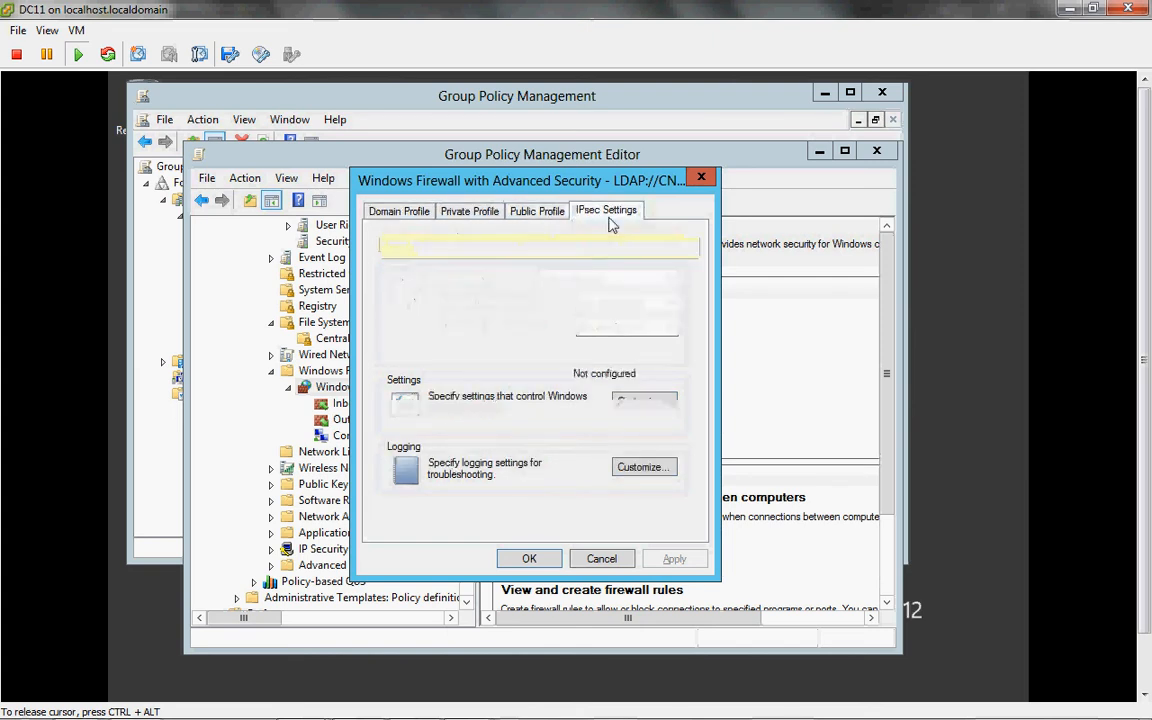
click(620, 563)
Start a new inbound firewall rule, choose the Predefined type, and browse the list of predefined services without changing the selection.
click(390, 405)
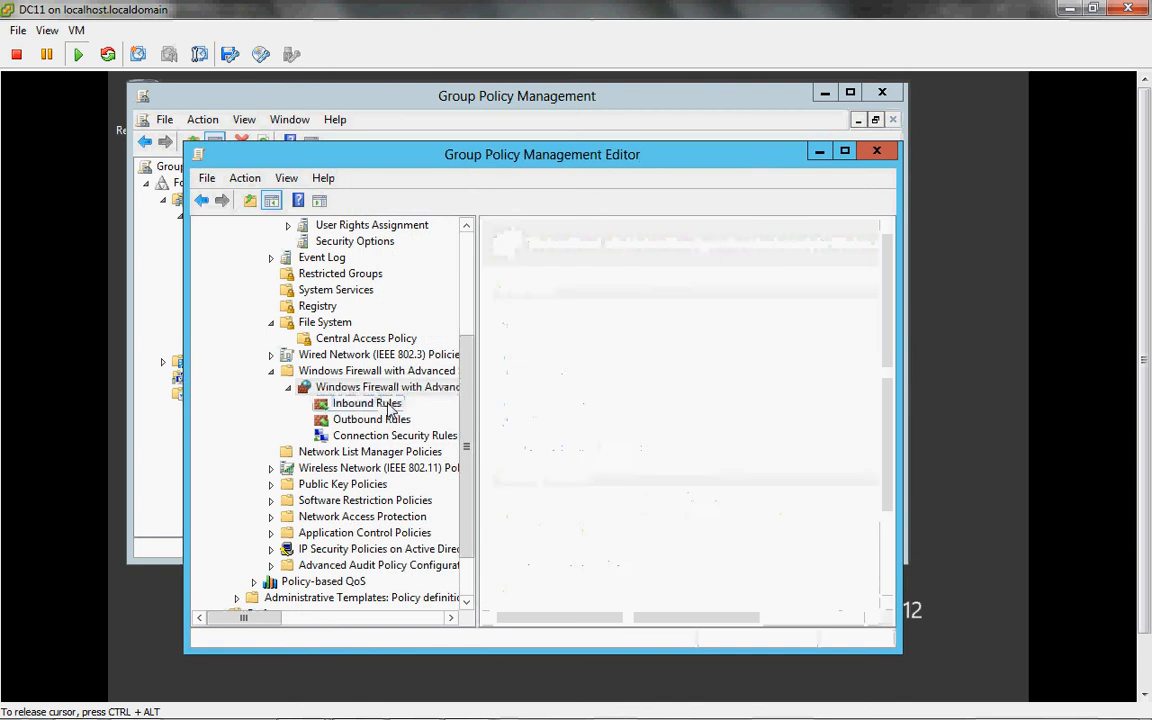
right_click(390, 405)
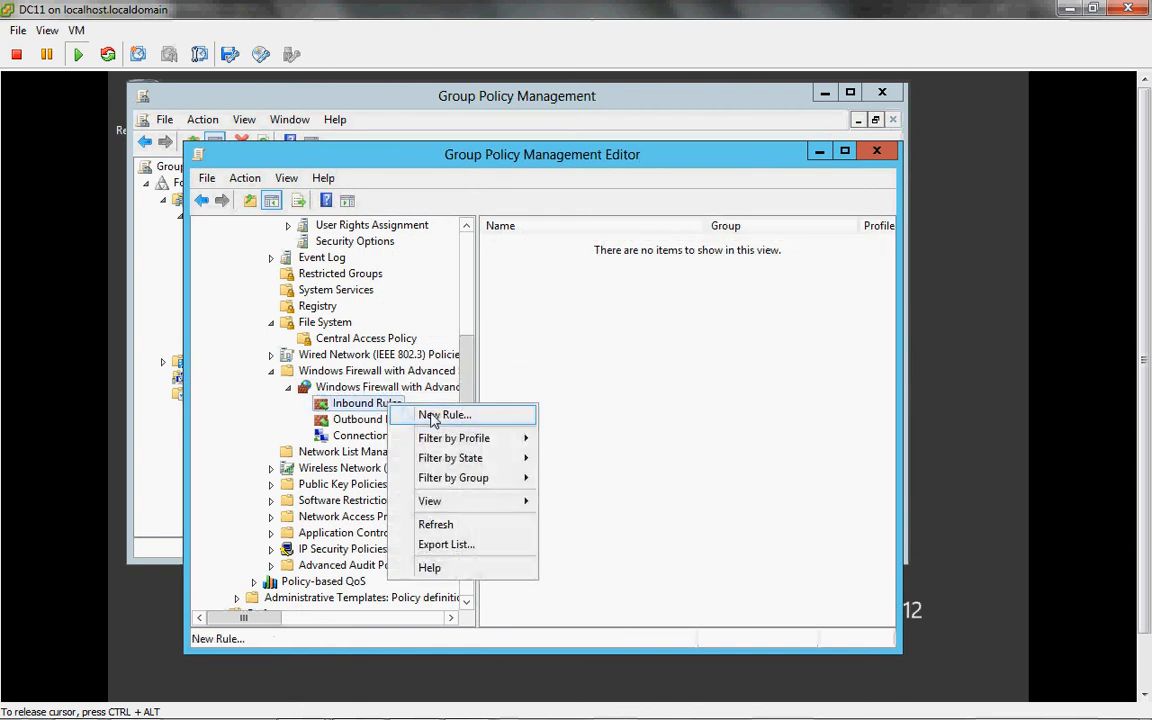
click(436, 415)
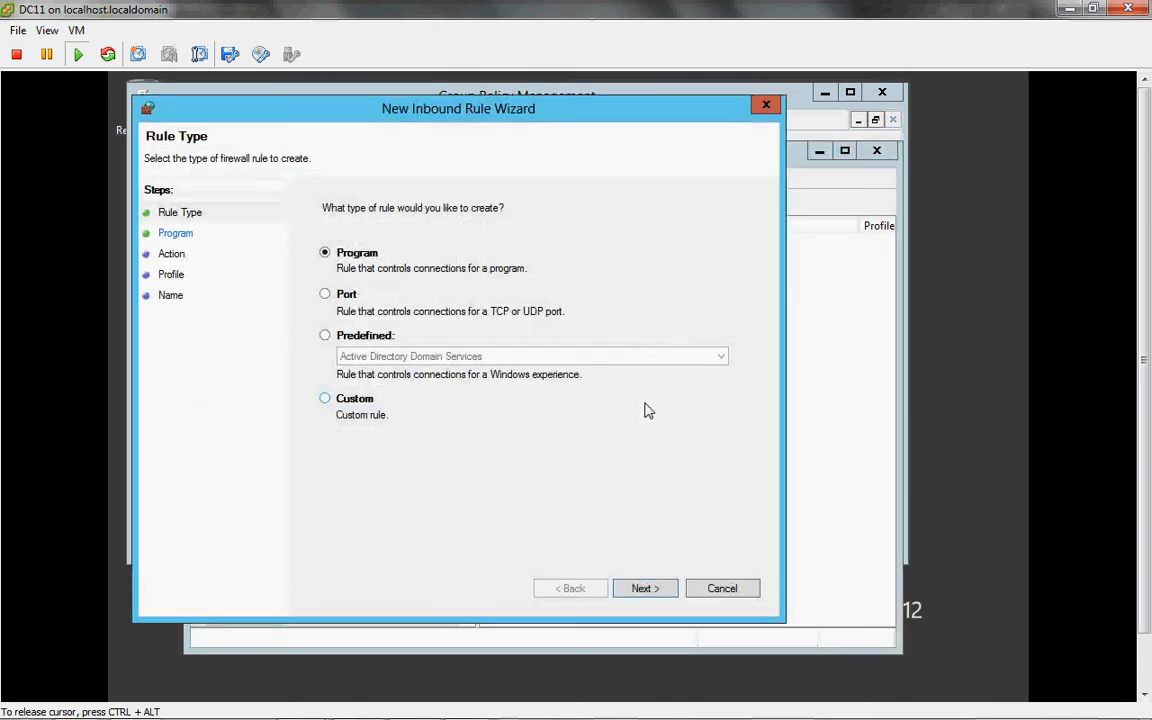
click(385, 337)
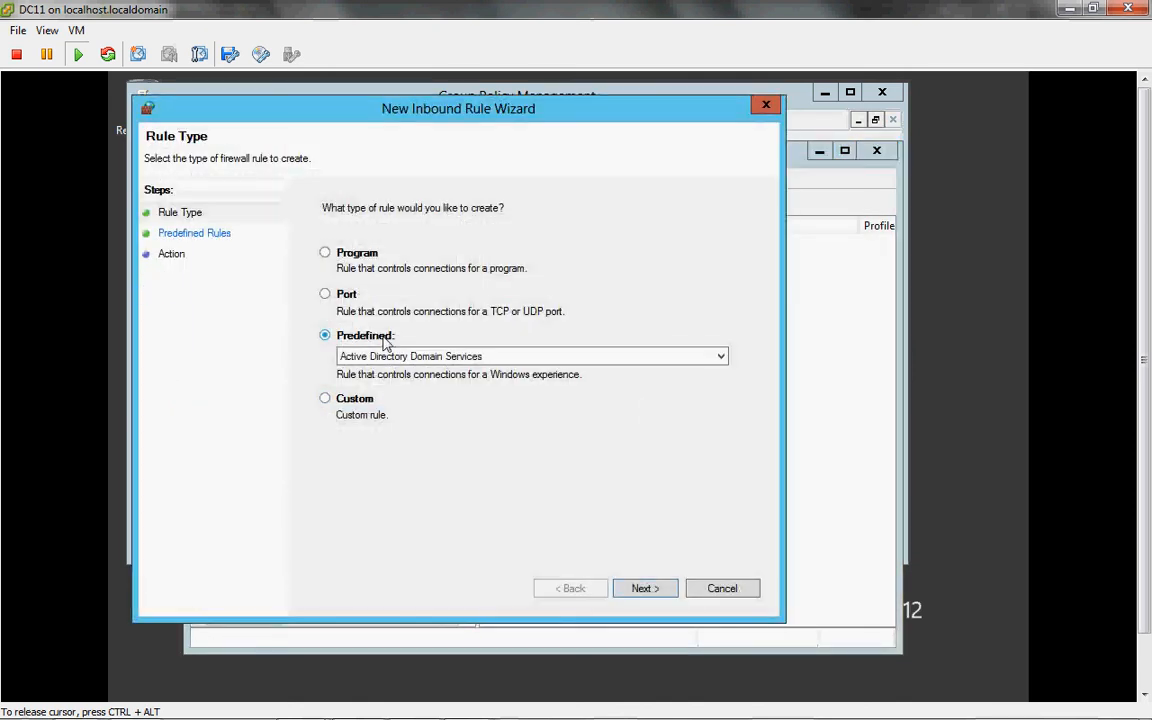
click(423, 365)
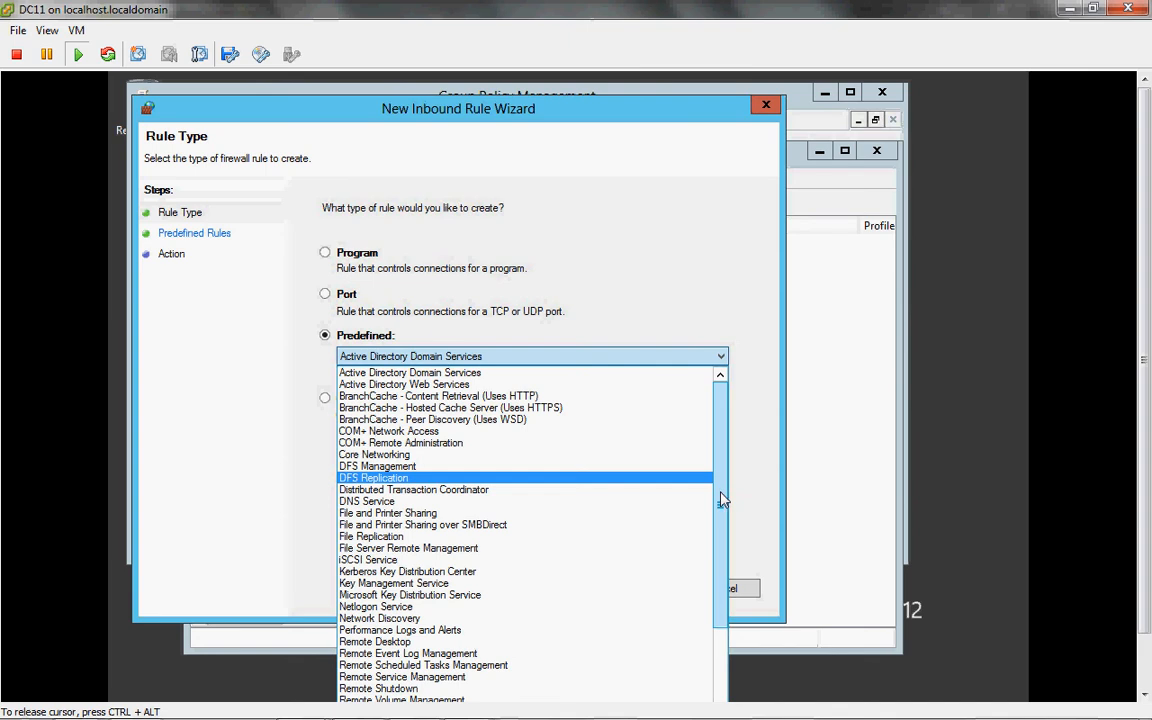
drag(722, 500, 727, 575)
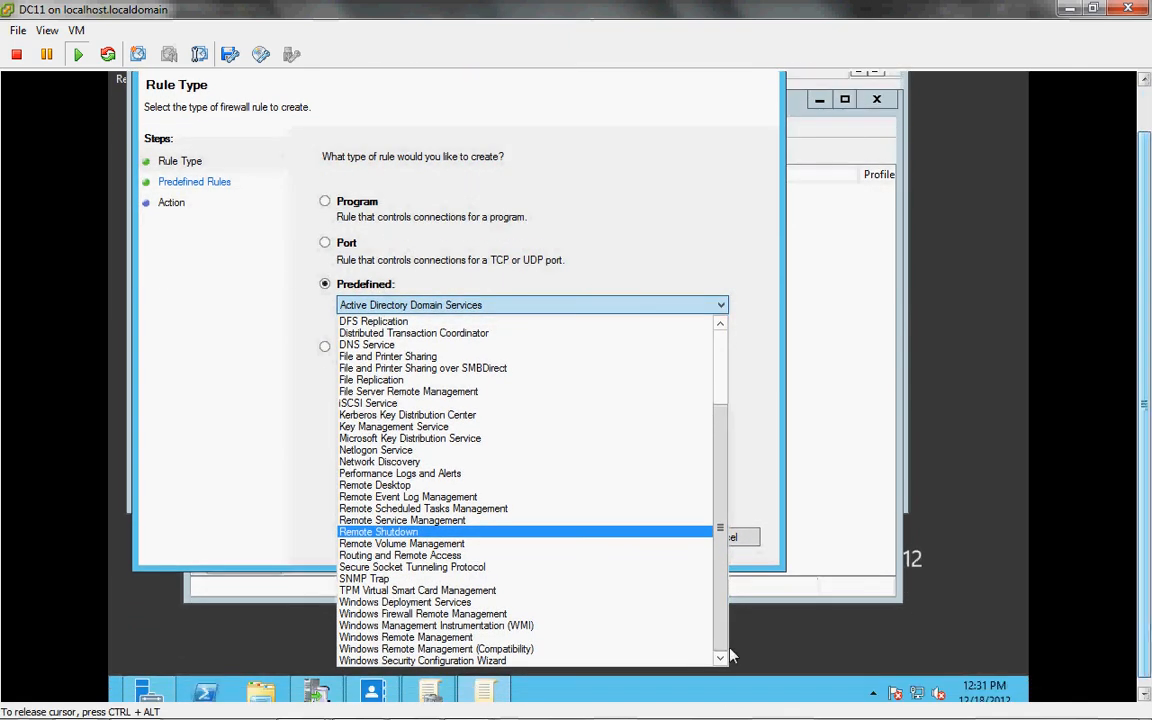
drag(722, 647, 724, 652)
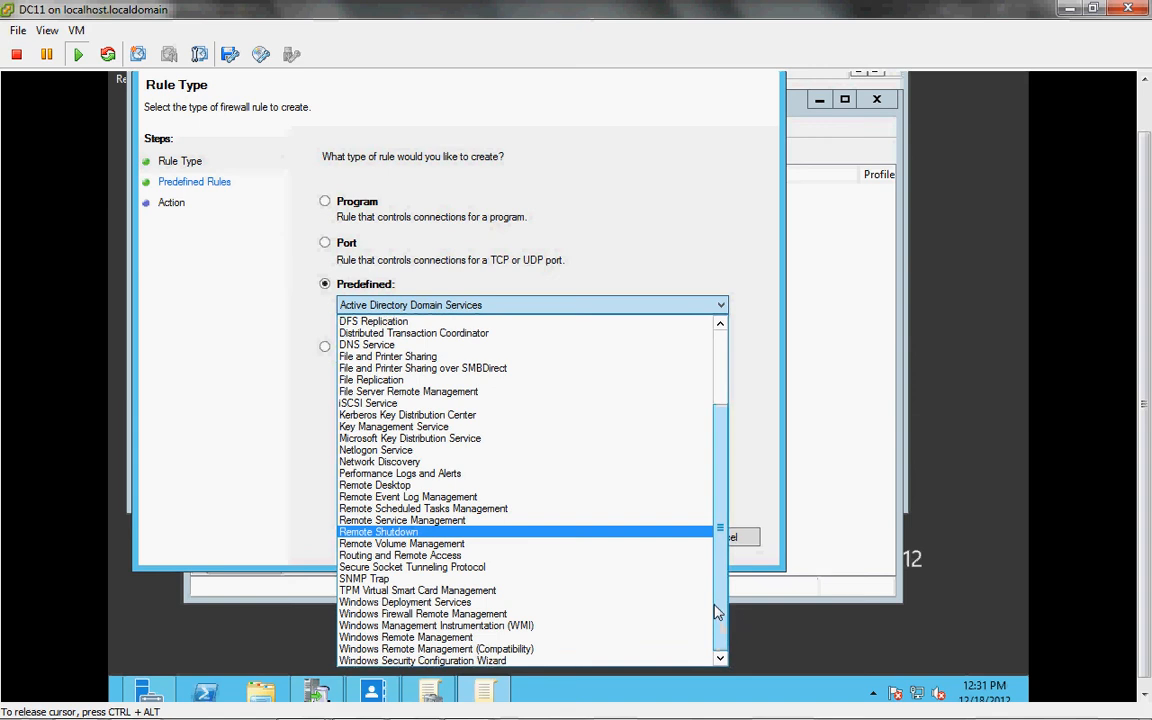
drag(720, 597, 640, 419)
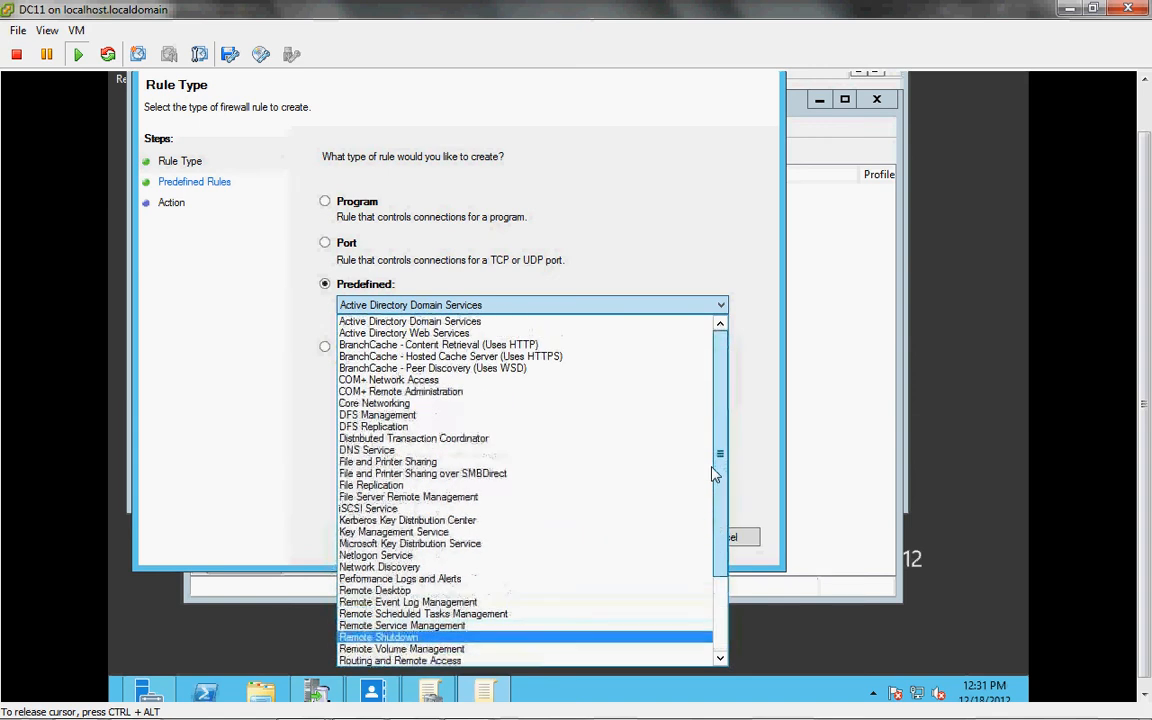
click(640, 259)
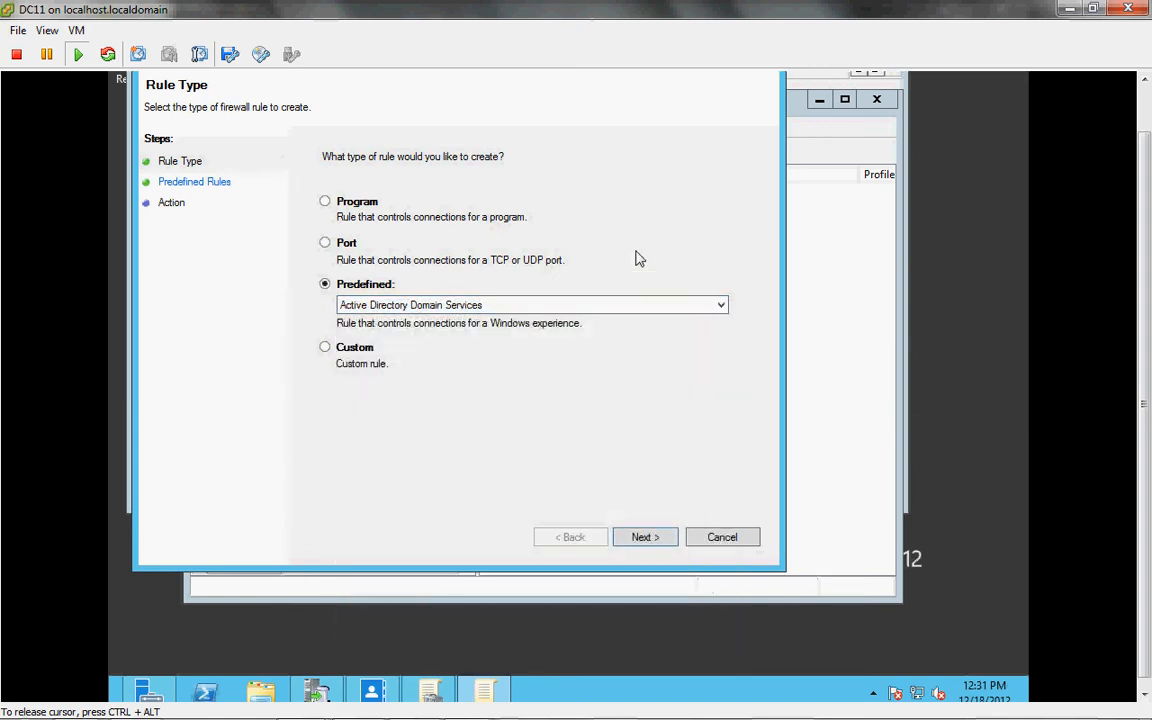
Examine the protocol and port options for a Port rule, cancel the wizard, and show Connection Security Rules.
click(323, 244)
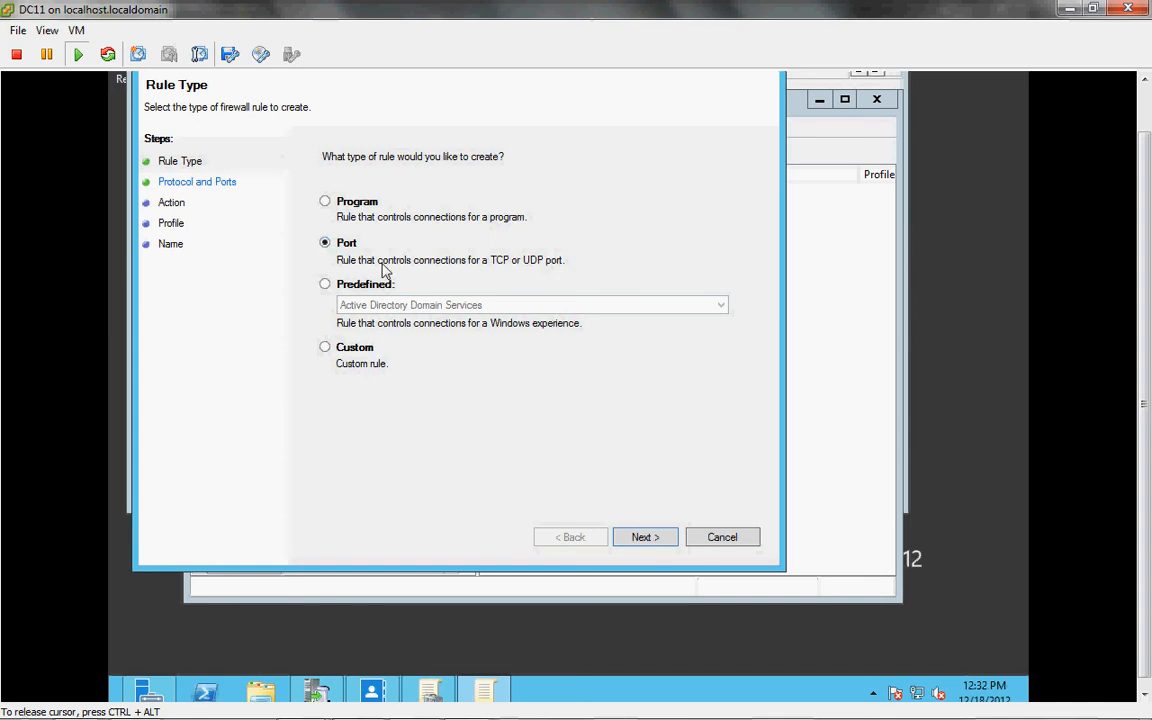
click(645, 539)
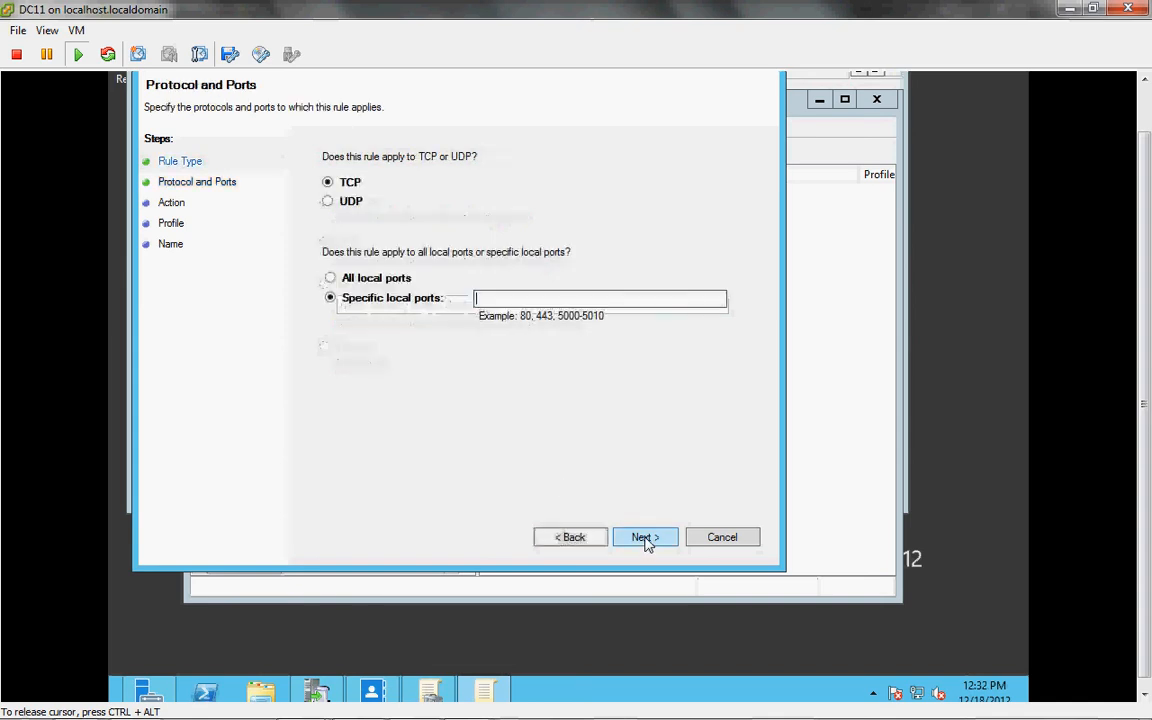
click(718, 537)
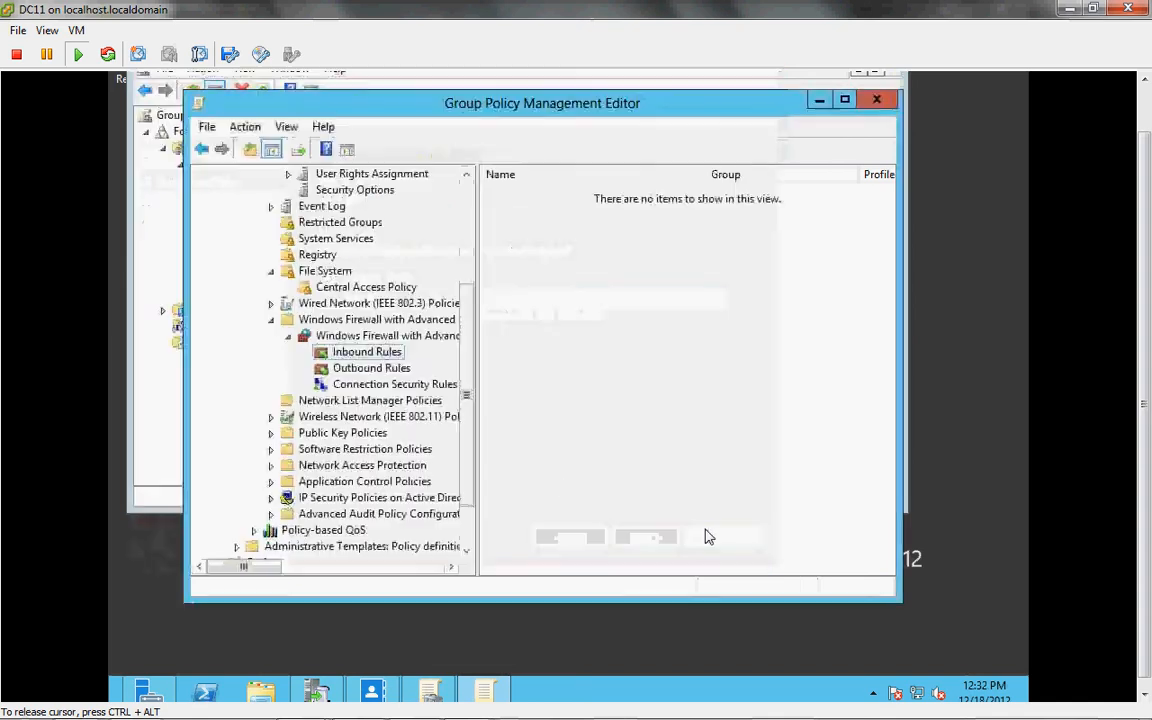
click(416, 385)
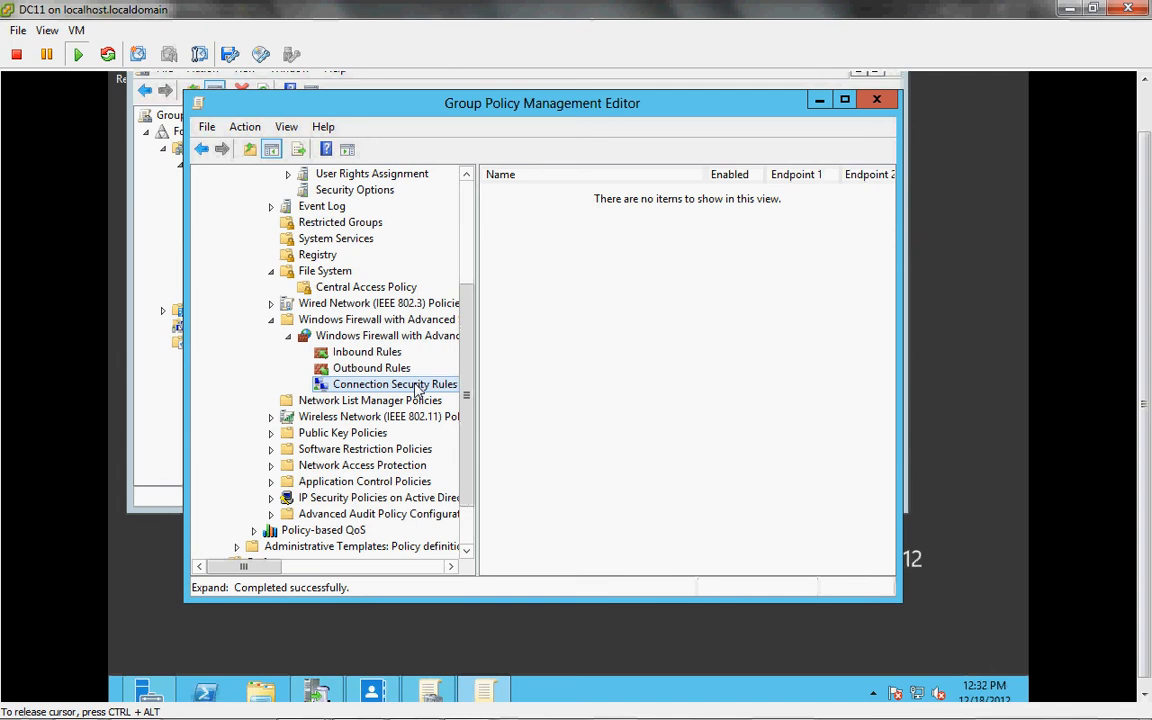
Create new Software Restriction Policies in the GPO's computer security settings.
click(372, 450)
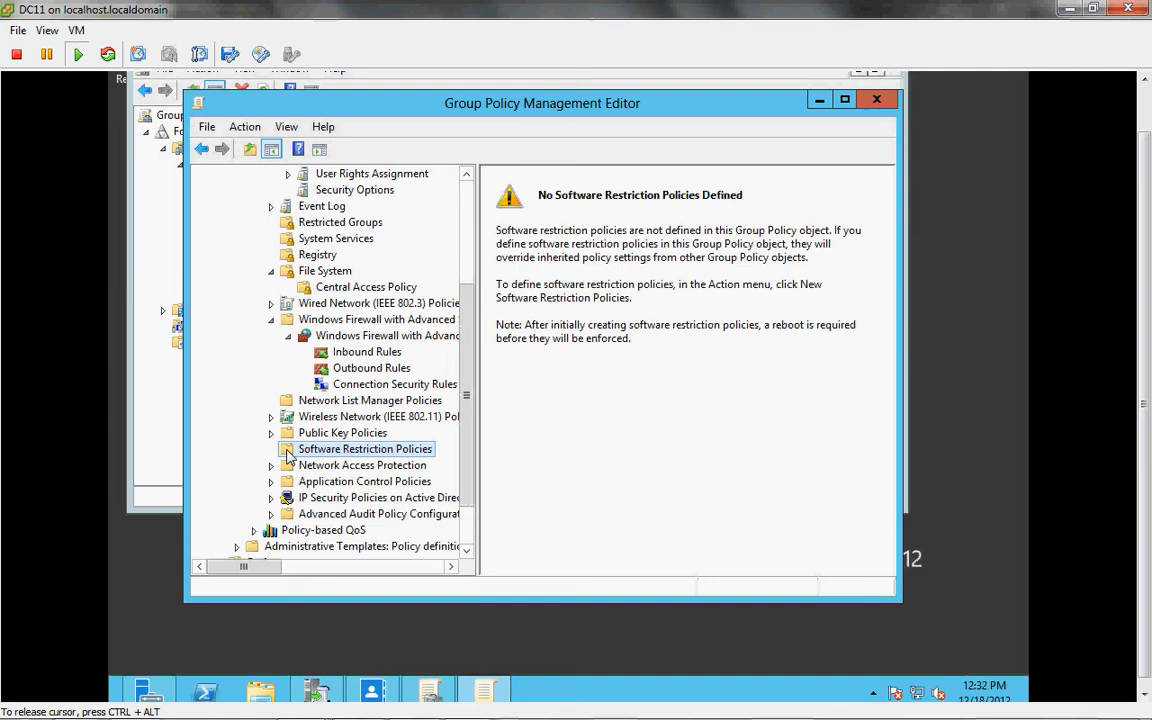
right_click(288, 452)
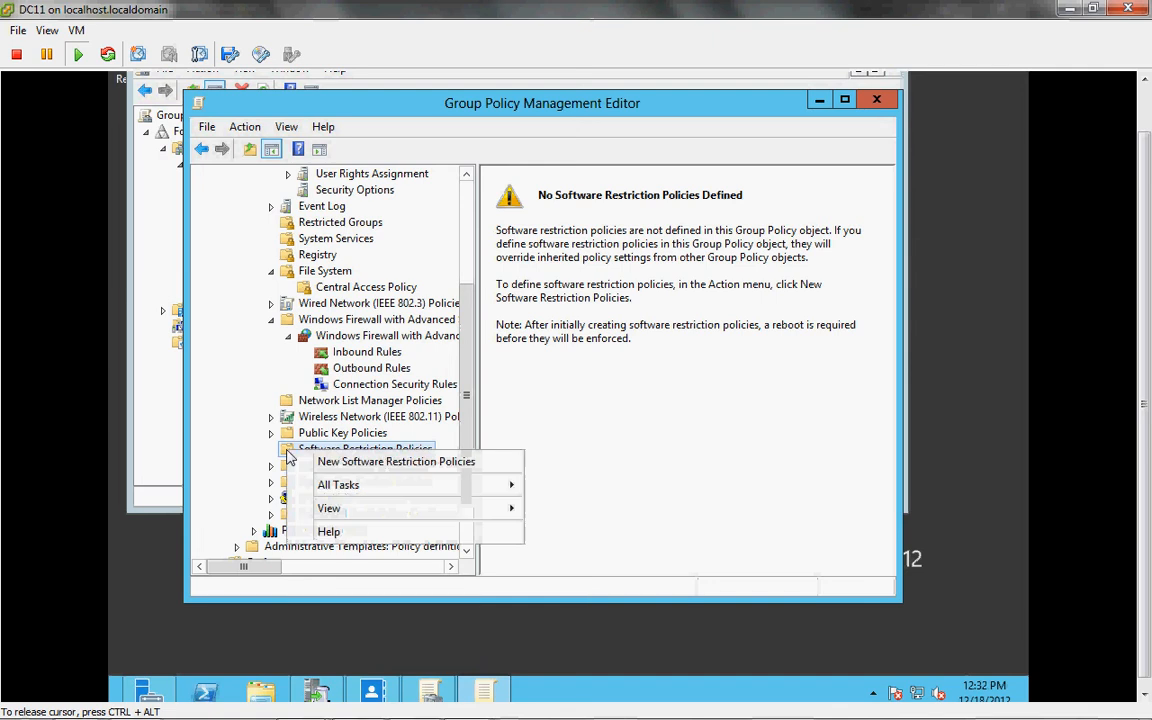
click(352, 466)
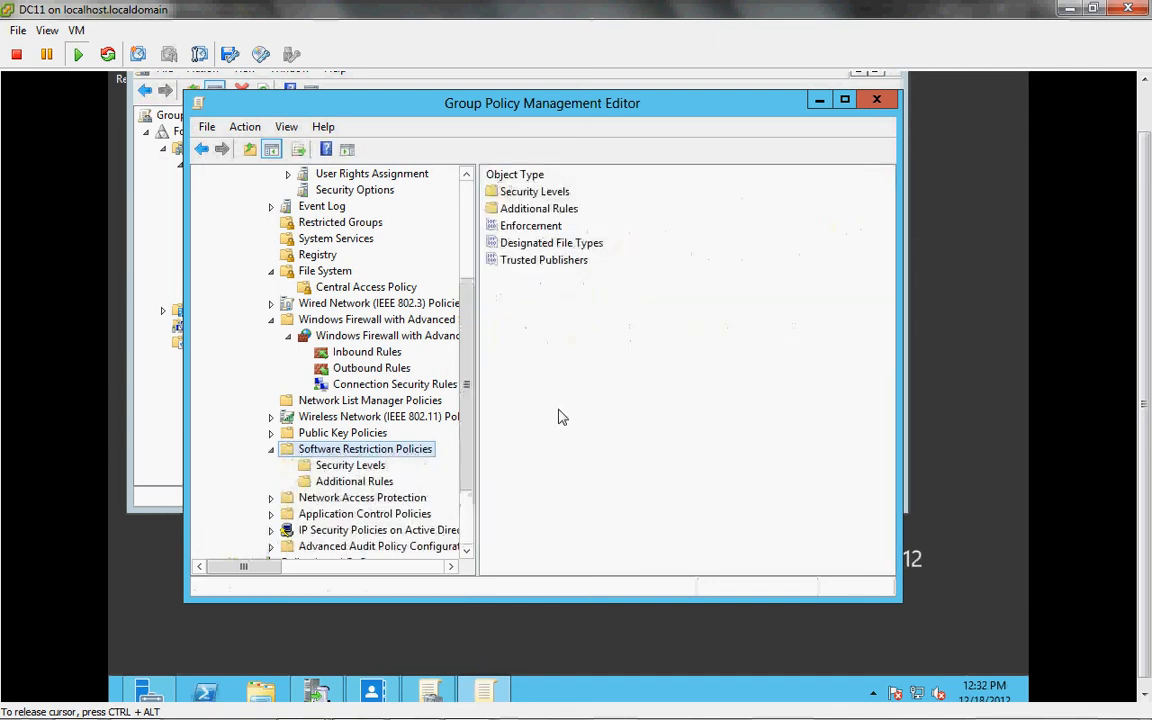
Show the software restriction Security Levels, read the Disallowed level's properties, cancel without changes, and select the Basic User level.
click(360, 467)
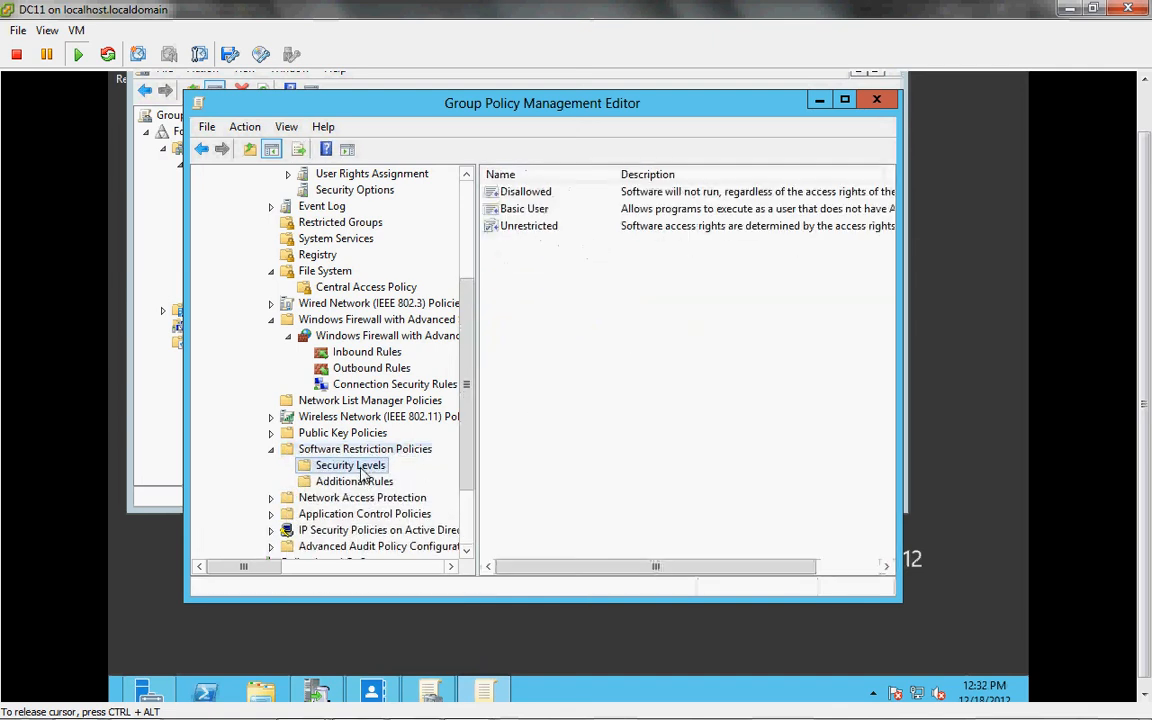
click(518, 196)
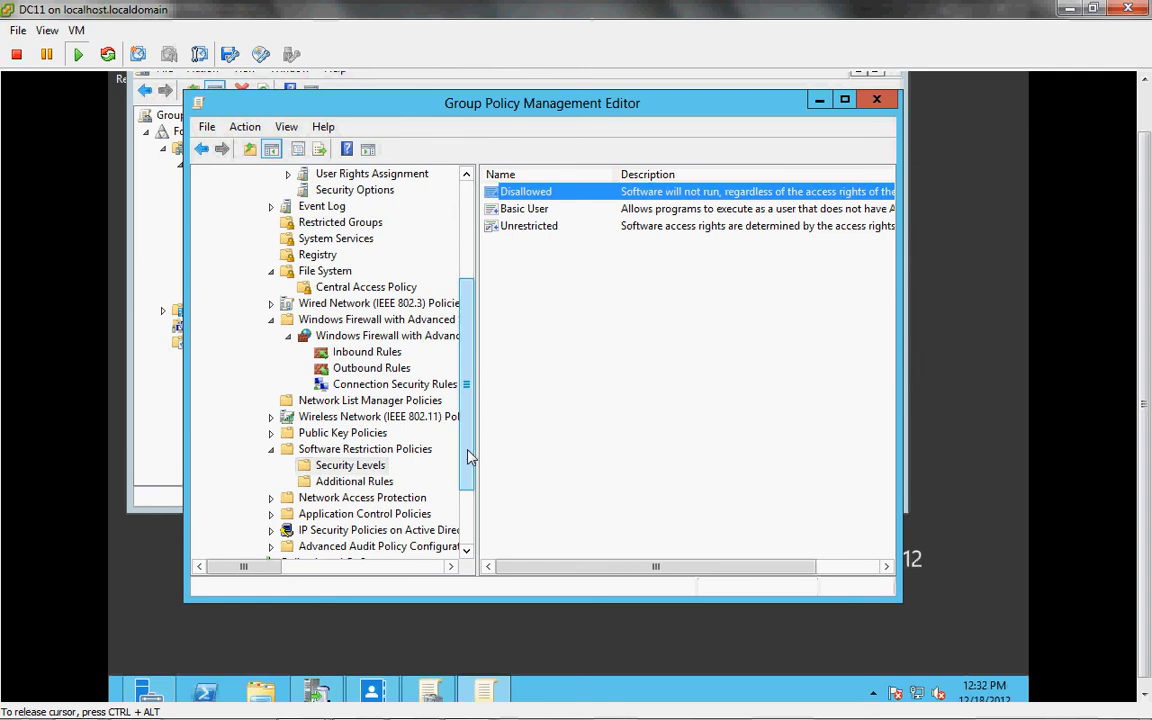
right_click(558, 195)
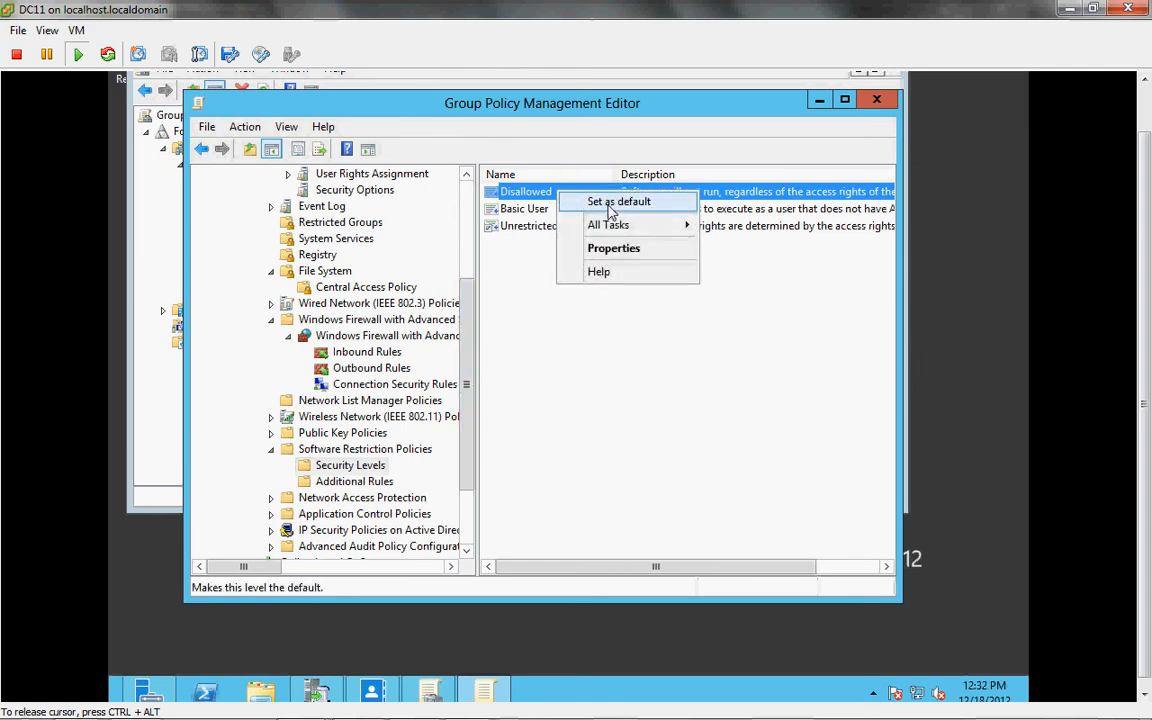
click(617, 250)
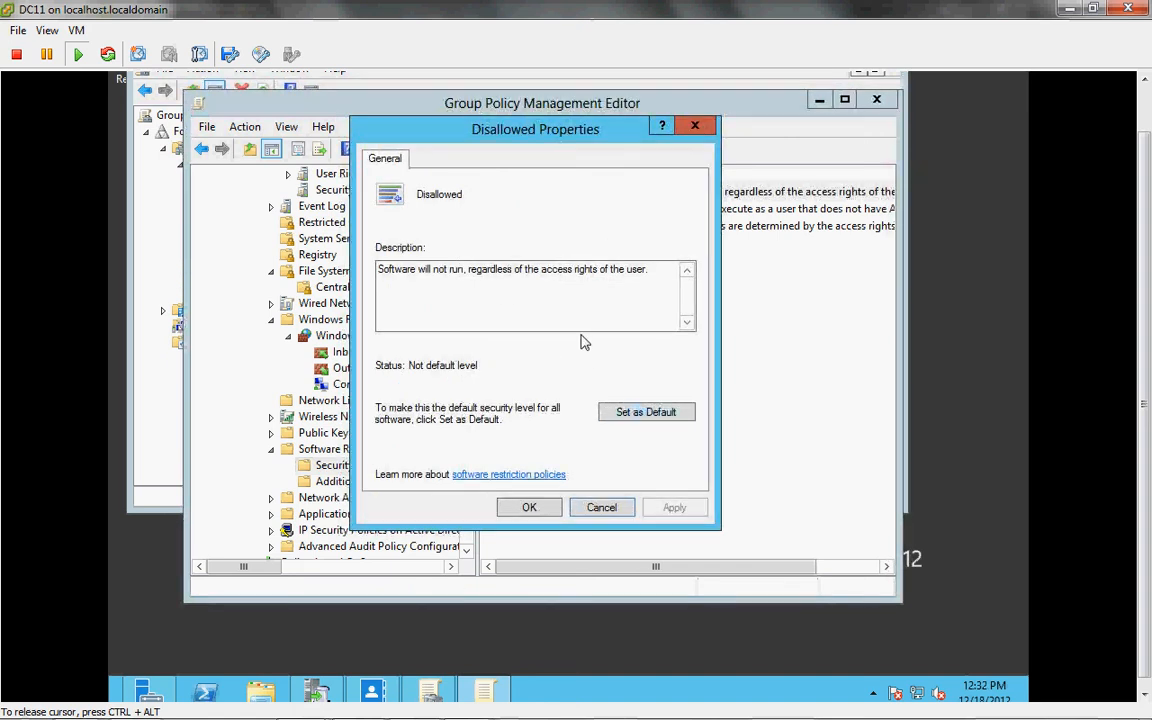
click(612, 511)
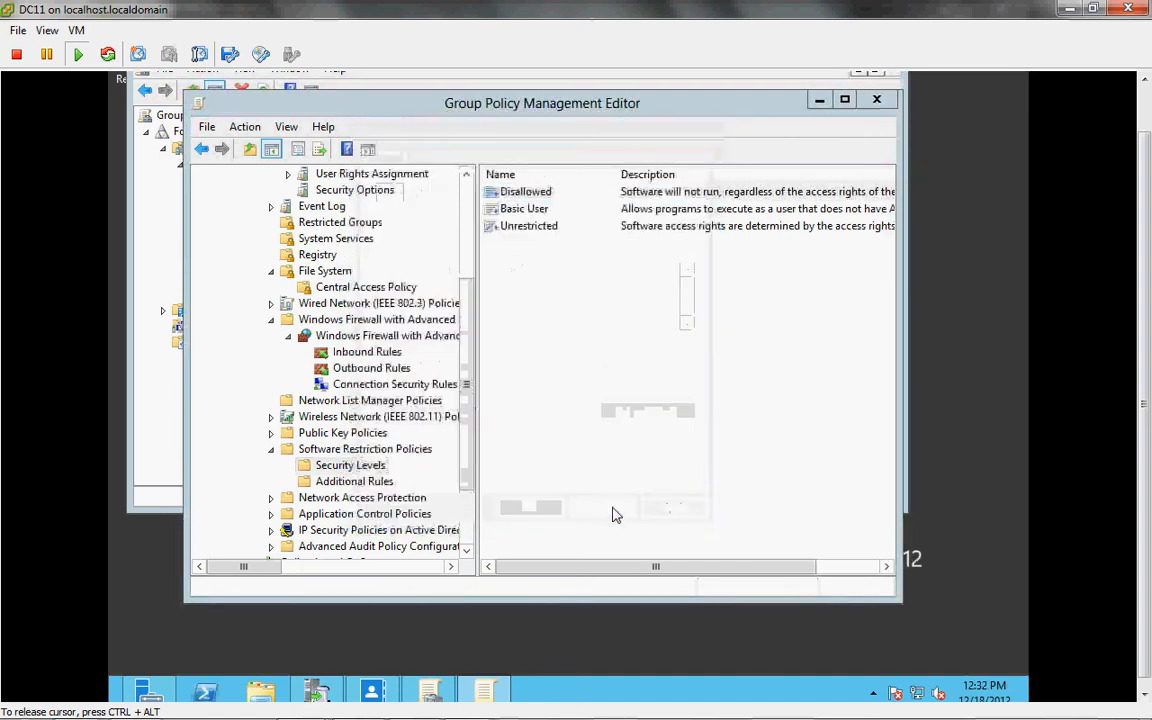
click(528, 212)
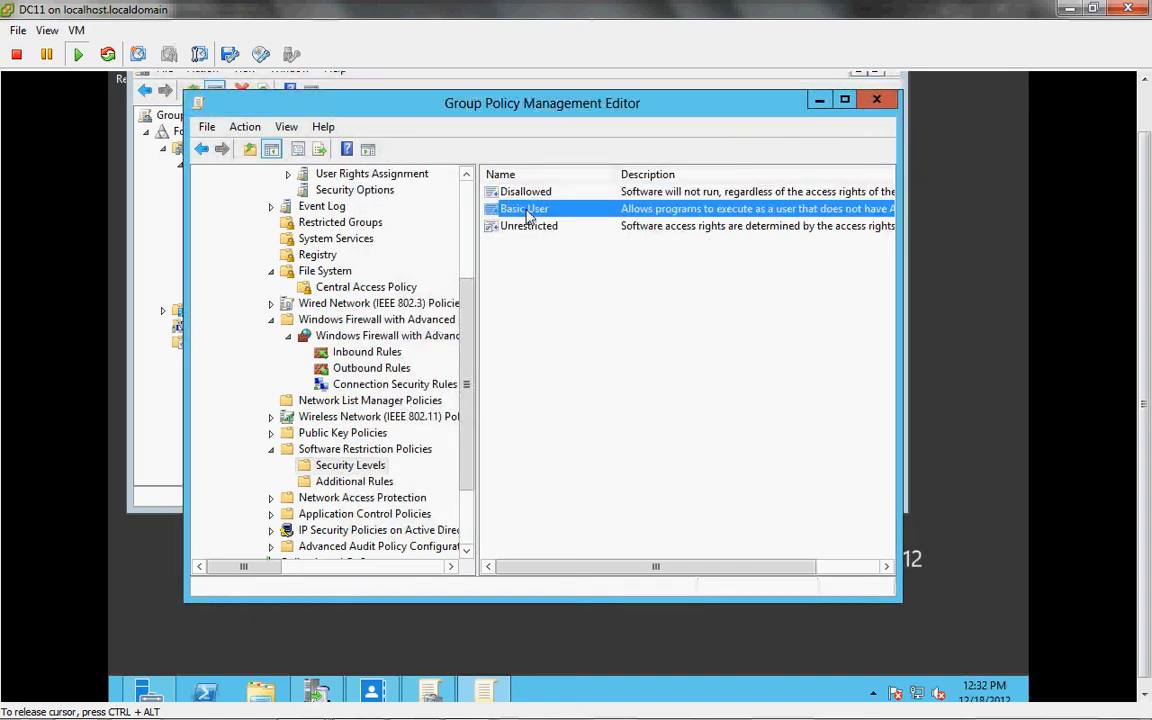
Show the Additional Rules under Software Restriction Policies and bring the remaining security categories into view.
click(381, 482)
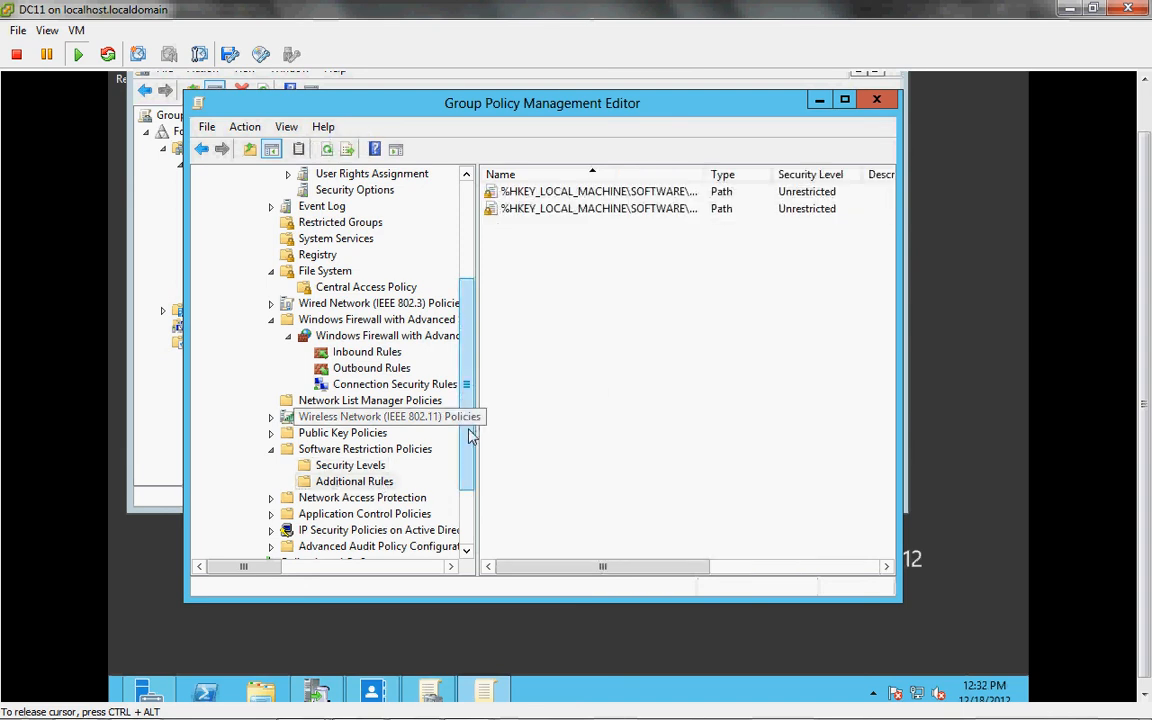
drag(469, 430, 470, 467)
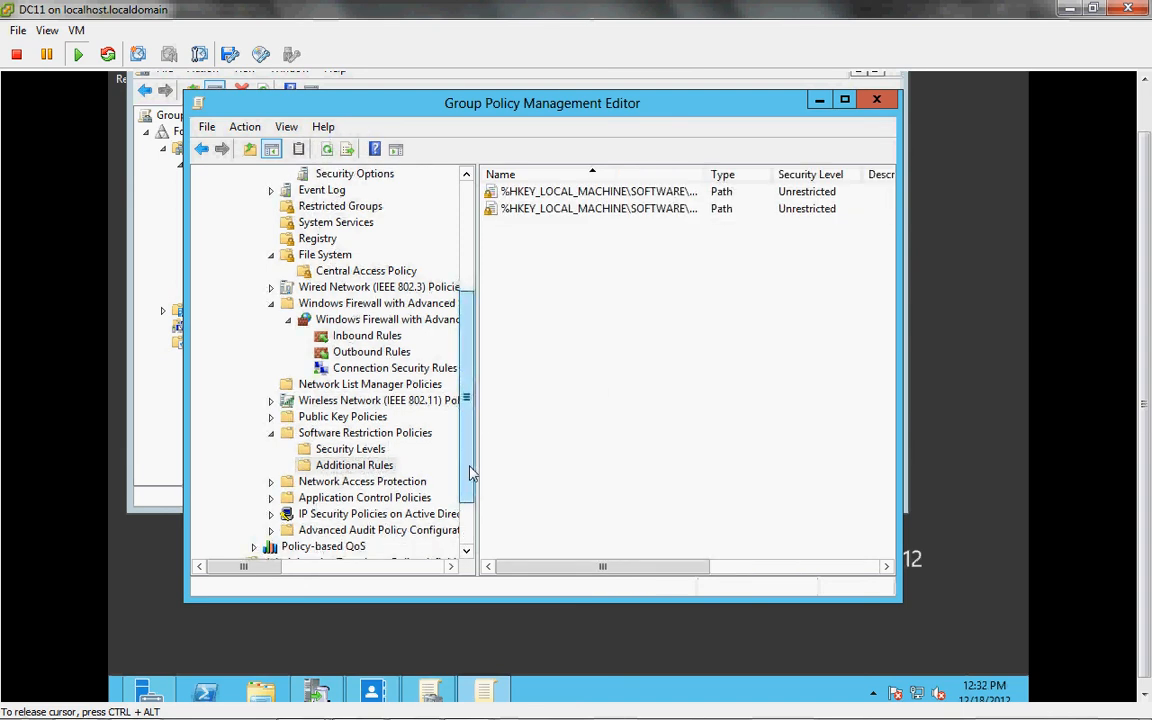
click(323, 546)
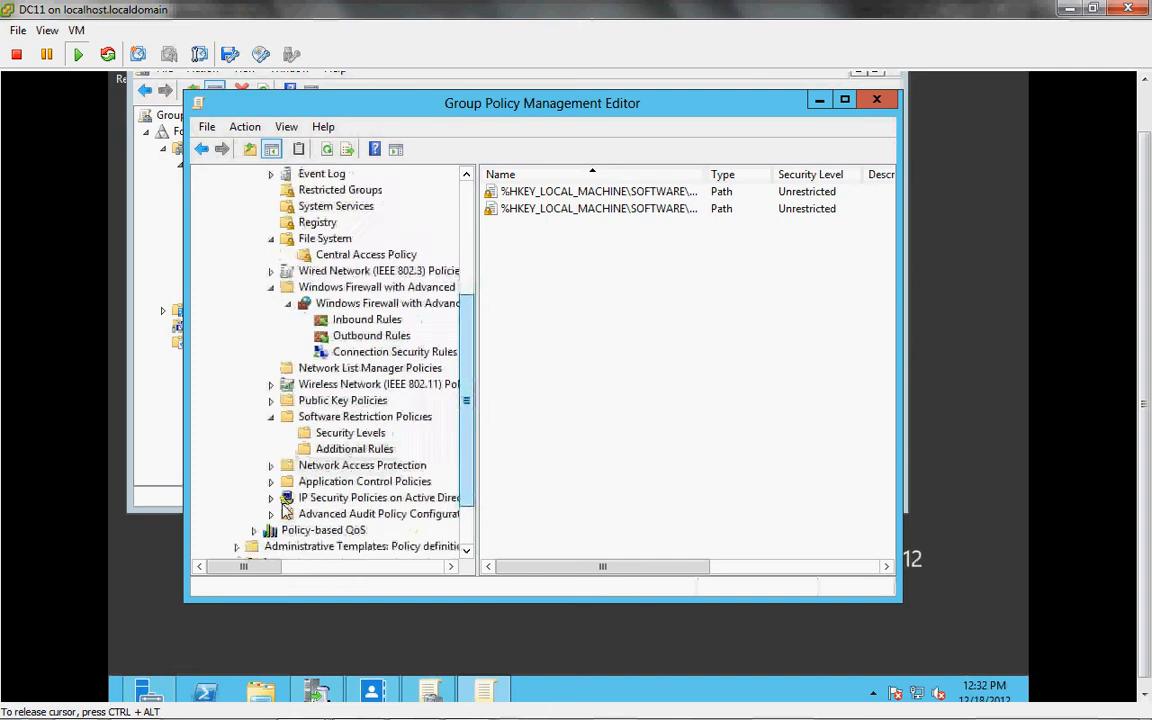
Collapse Software Restriction Policies, and show the AppLocker overview and its rule collections under Application Control Policies.
scroll(257, 481, down, 1)
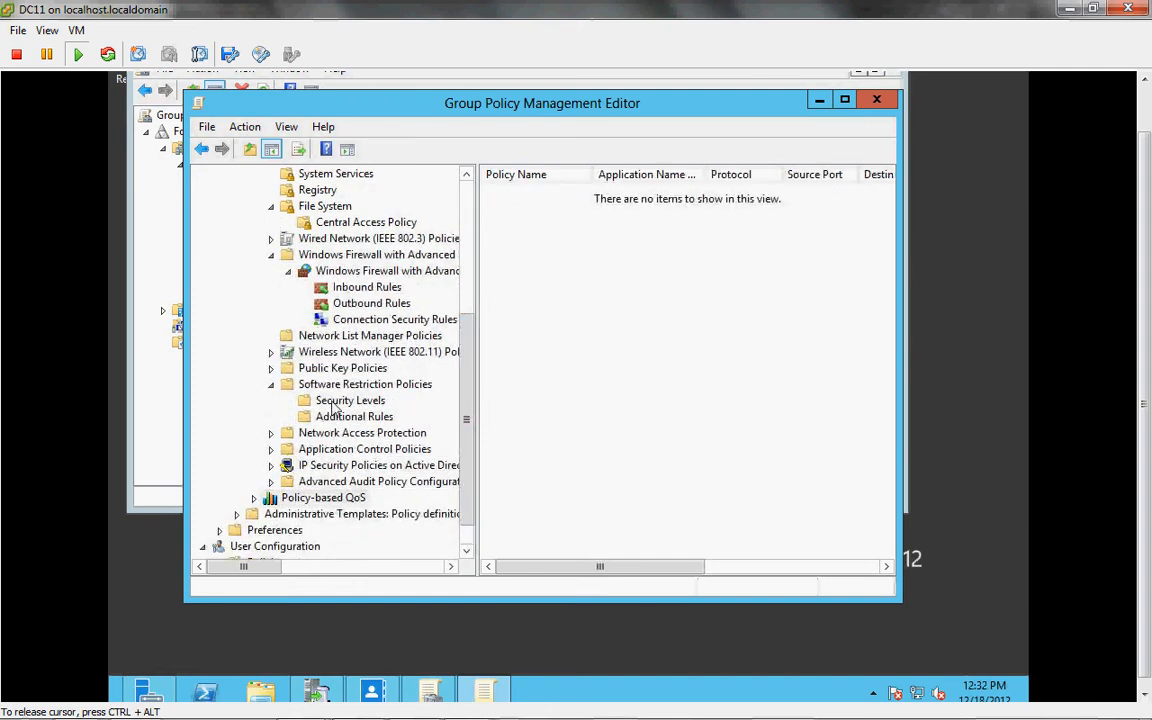
click(272, 385)
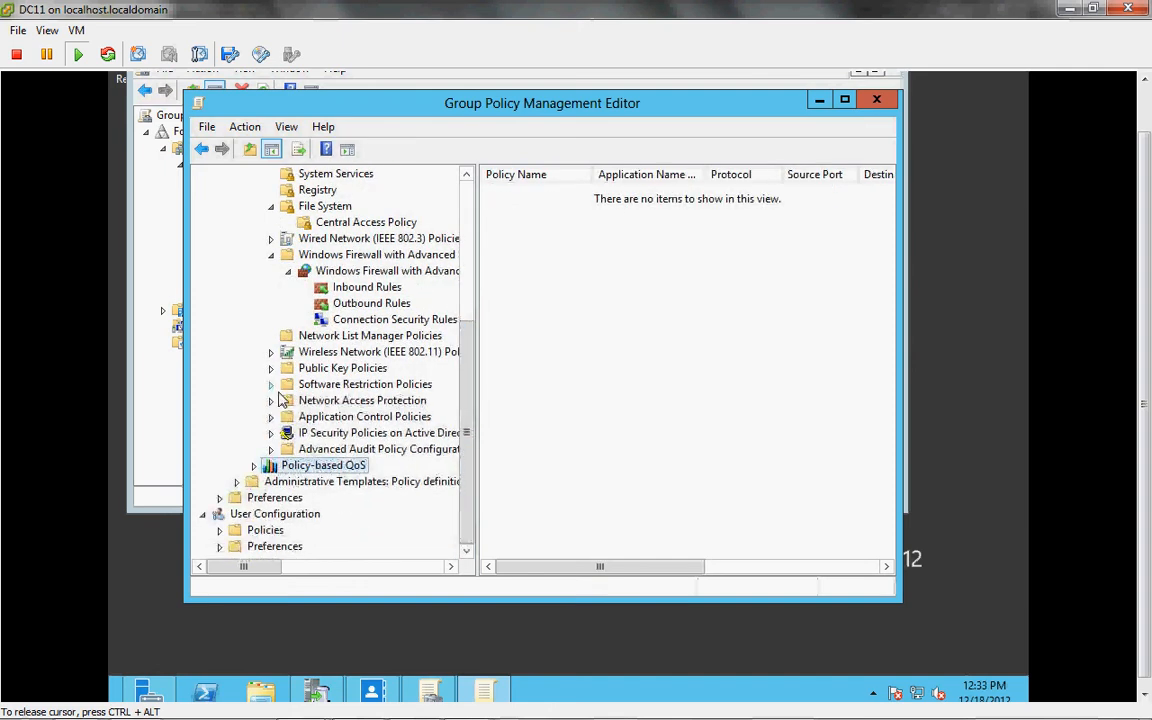
click(326, 420)
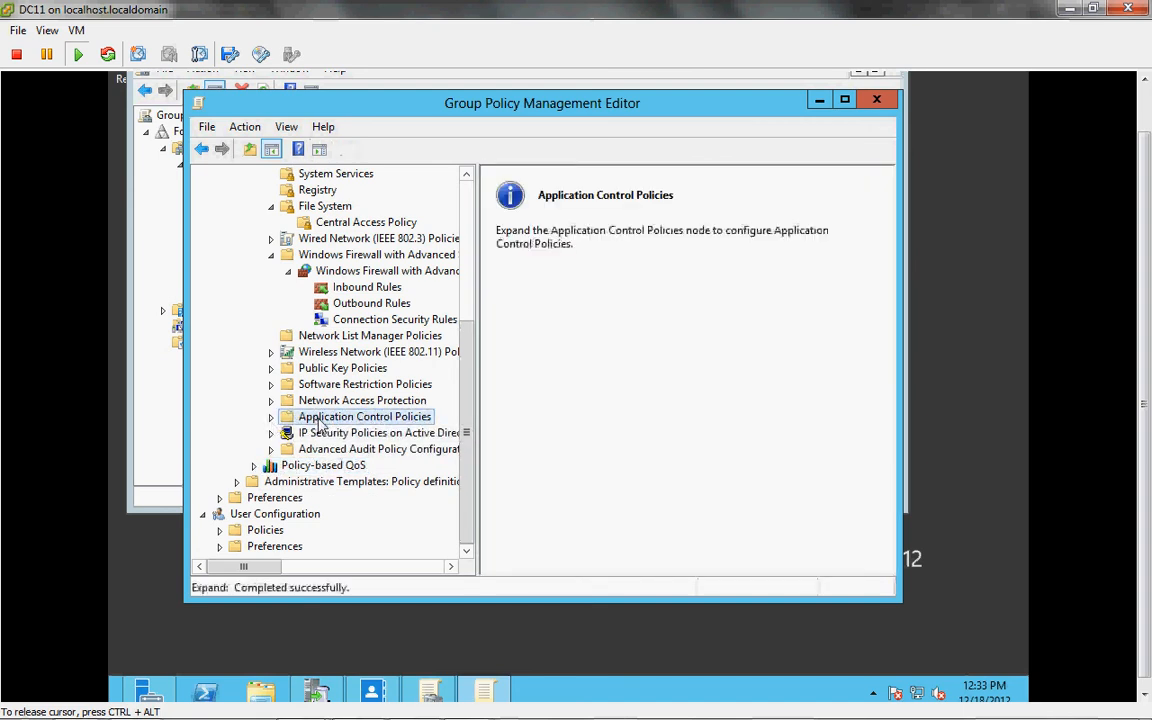
click(271, 417)
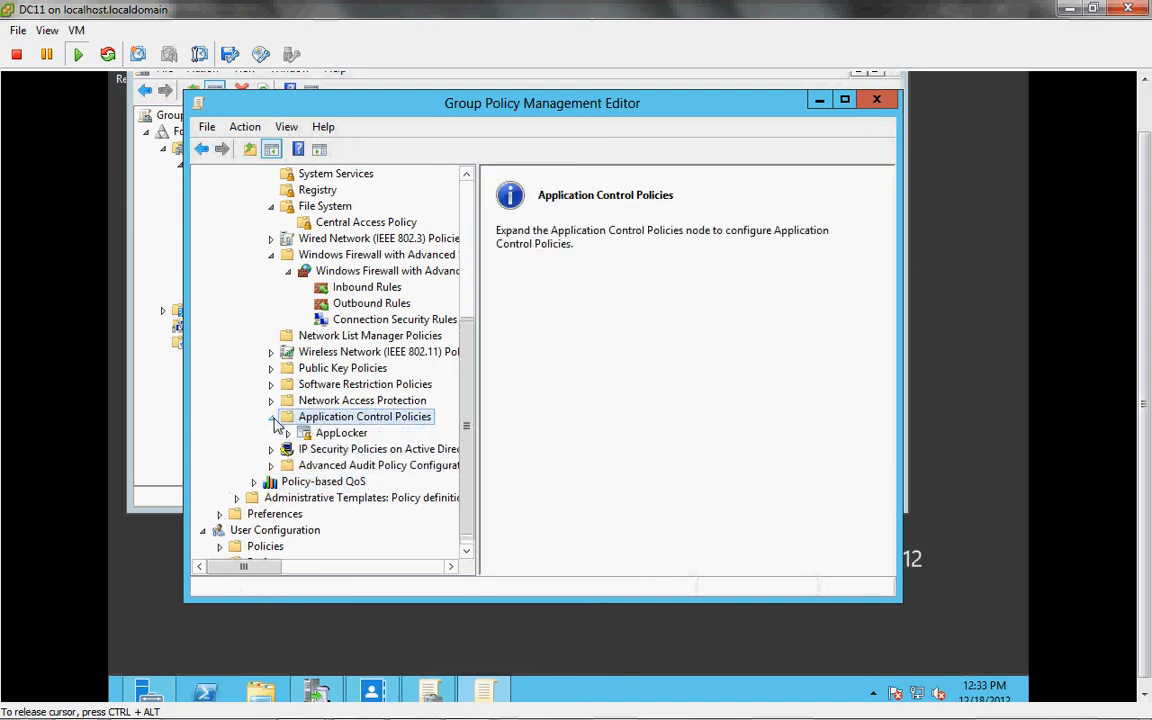
click(300, 433)
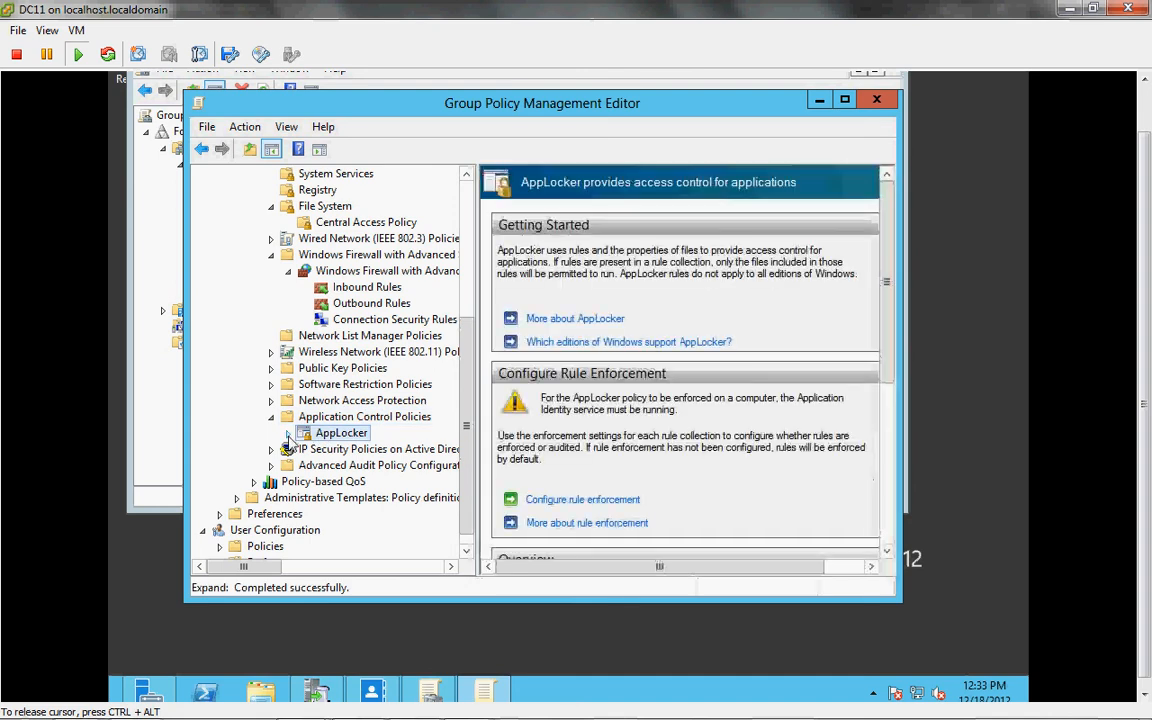
click(288, 436)
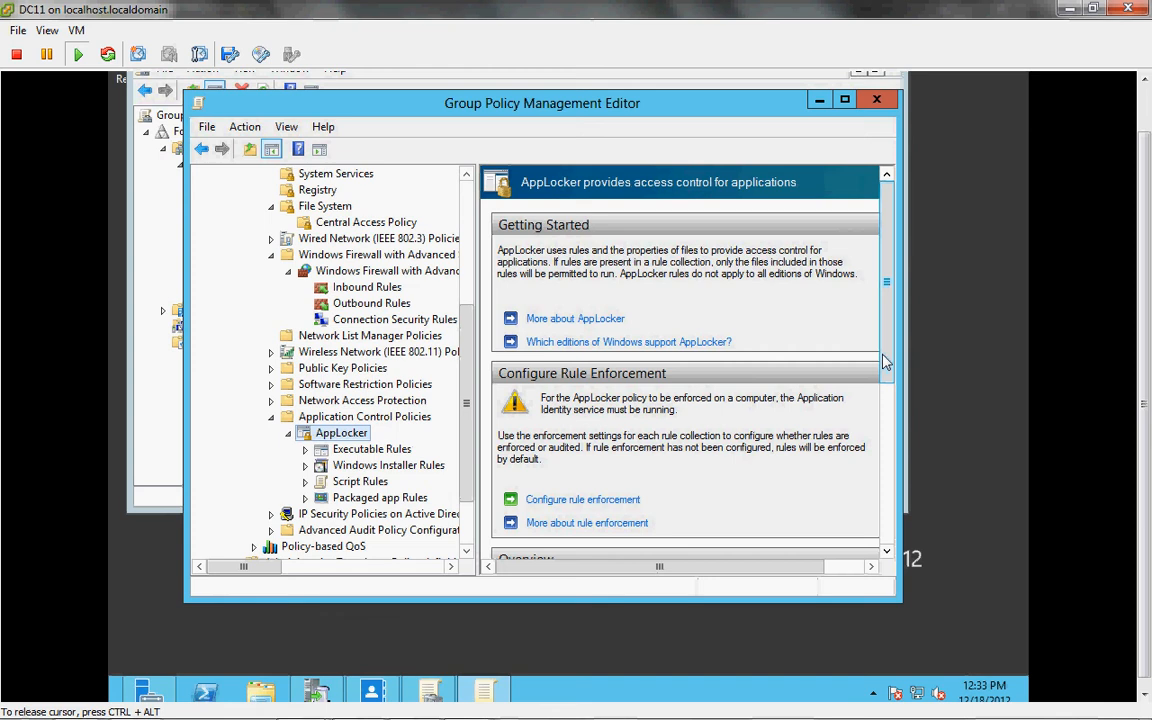
scroll(888, 387, down, 1)
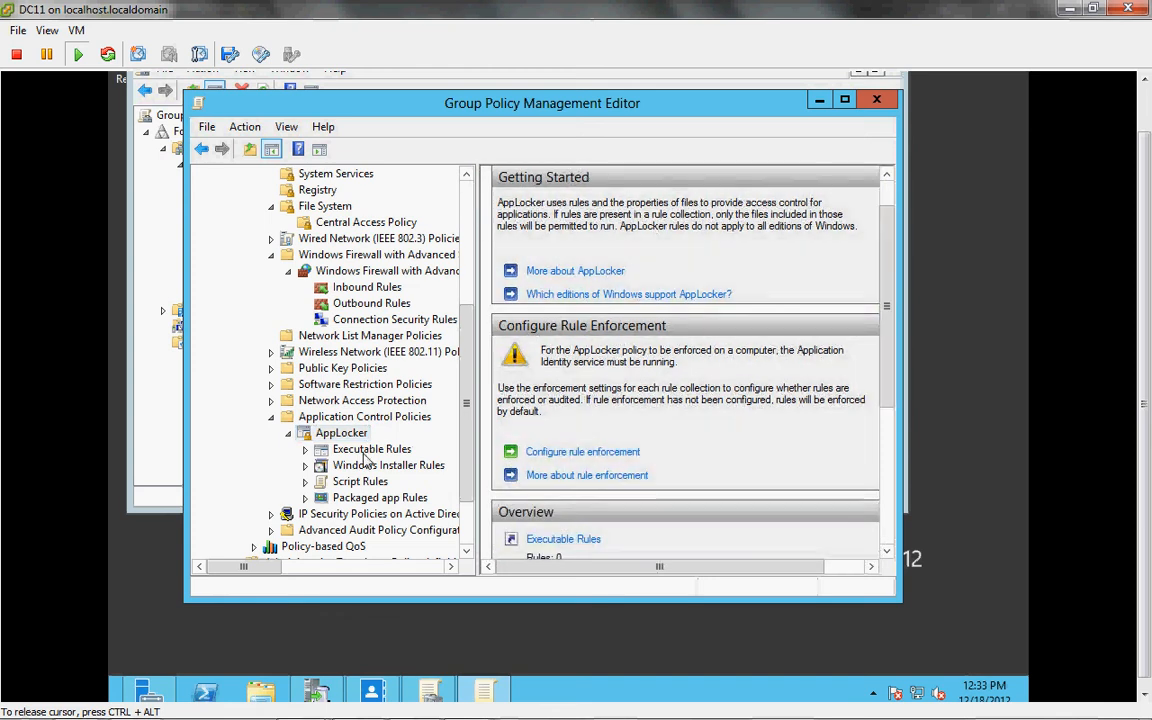
Preview automatically generated AppLocker executable rules for Everyone from C:\Program Files with the preset rule preferences, and cancel without creating them.
click(366, 450)
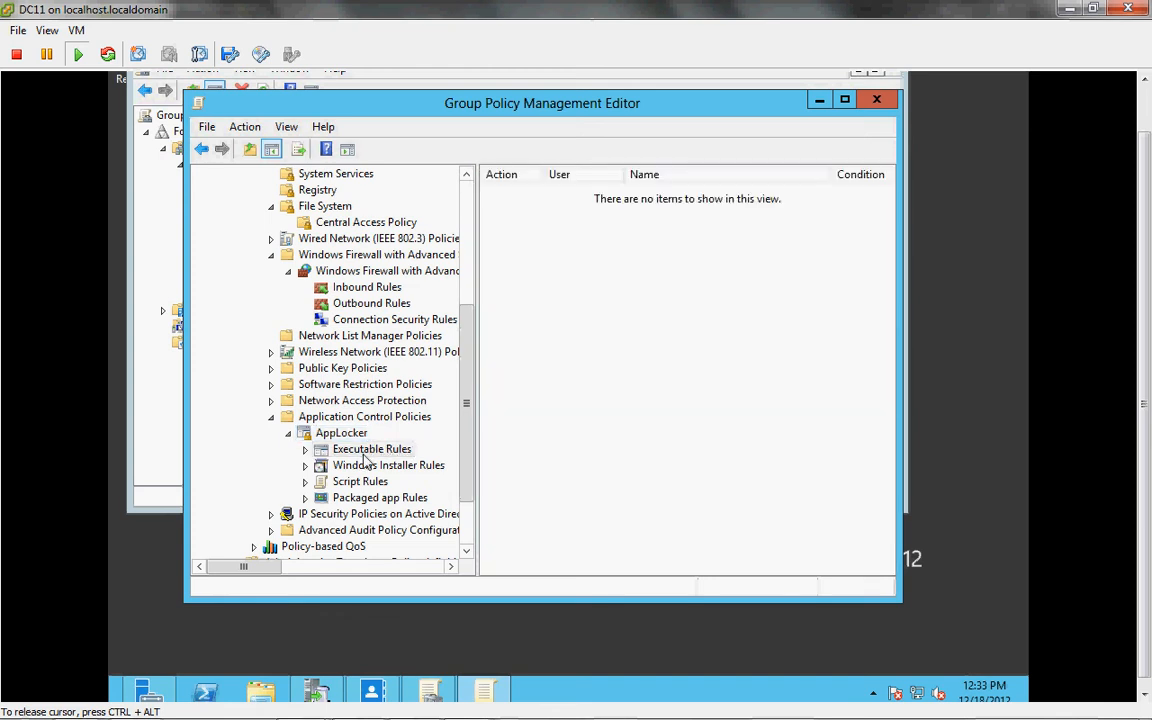
right_click(364, 456)
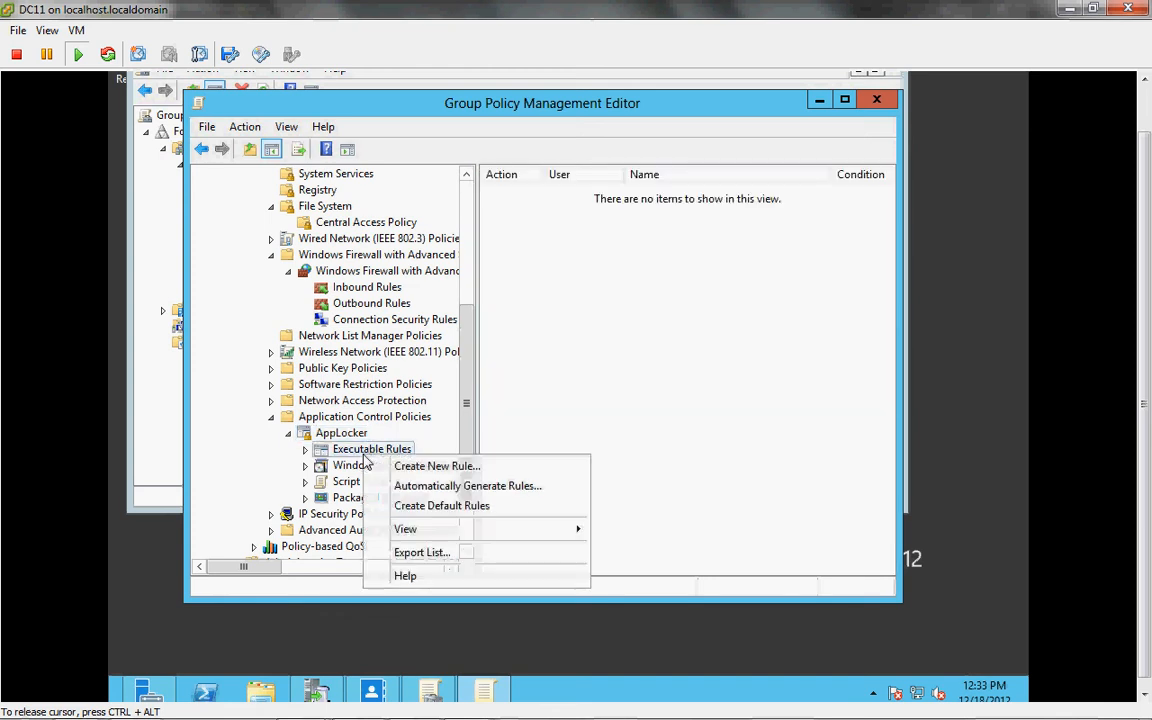
click(440, 487)
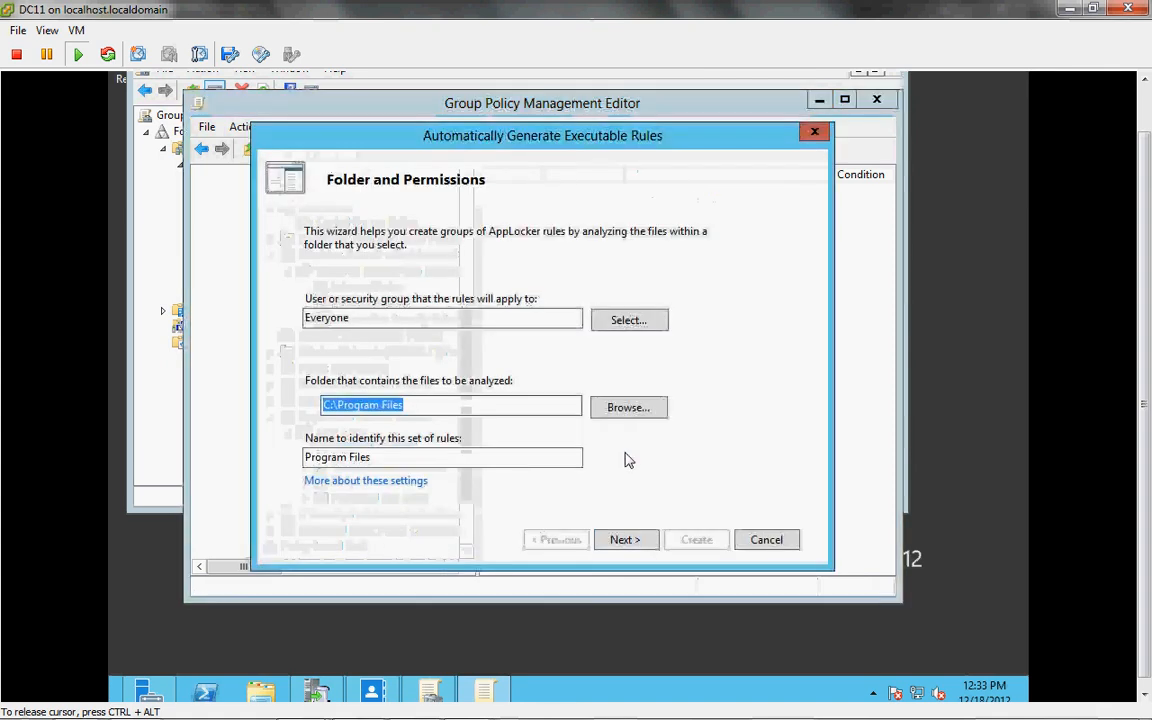
click(622, 540)
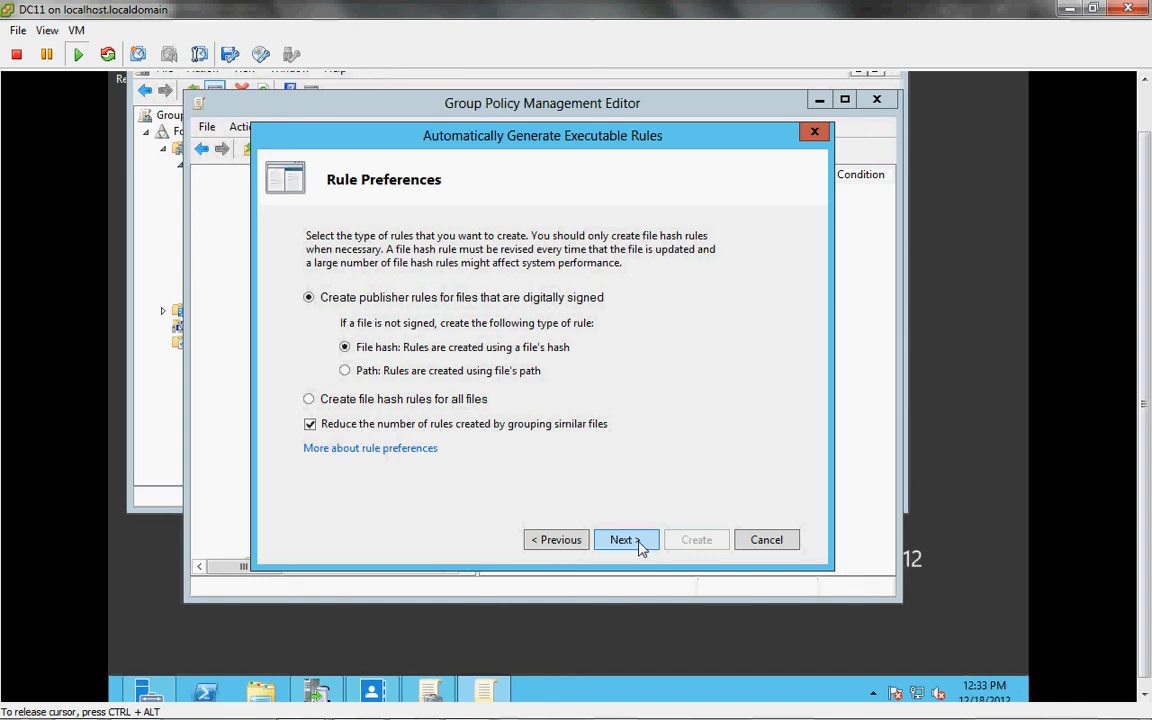
click(630, 540)
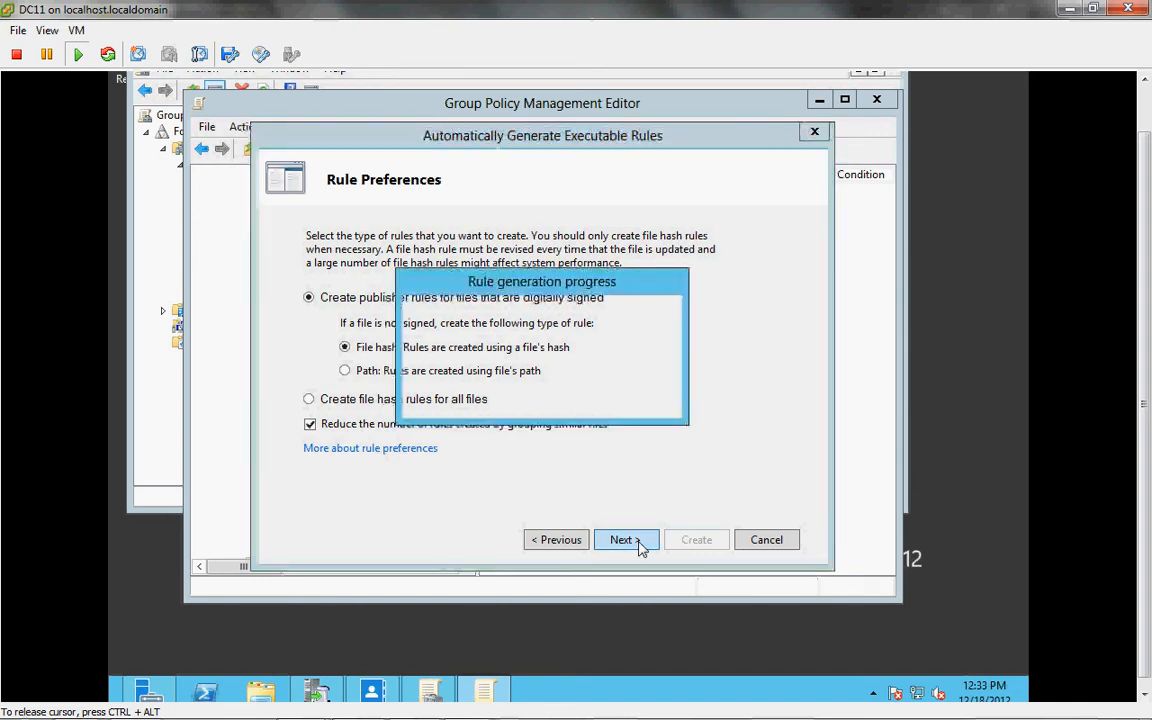
click(538, 392)
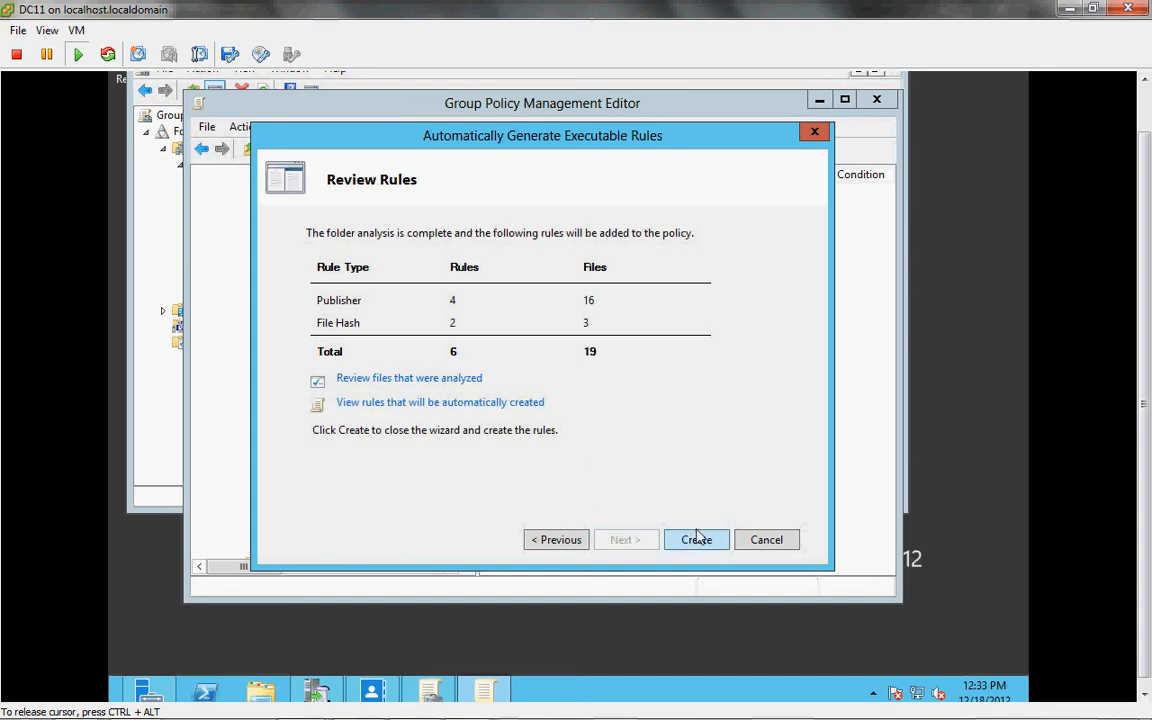
click(752, 545)
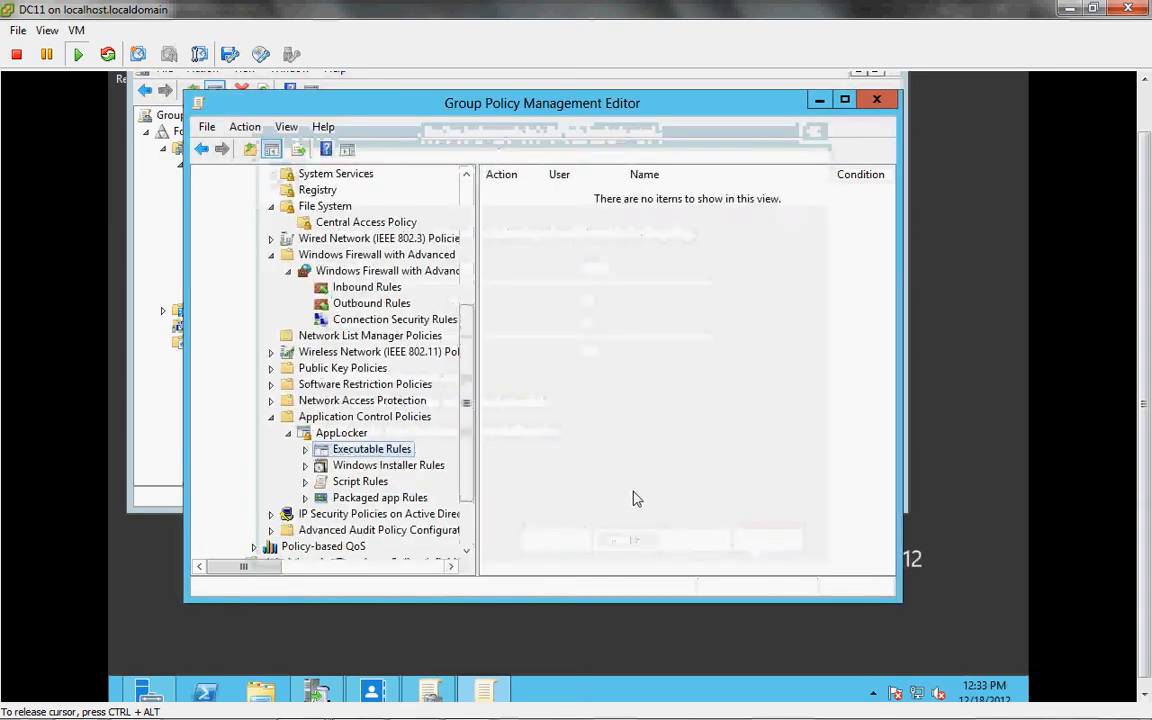
Create the default AppLocker rules for both Executable Rules and Windows Installer Rules.
right_click(359, 440)
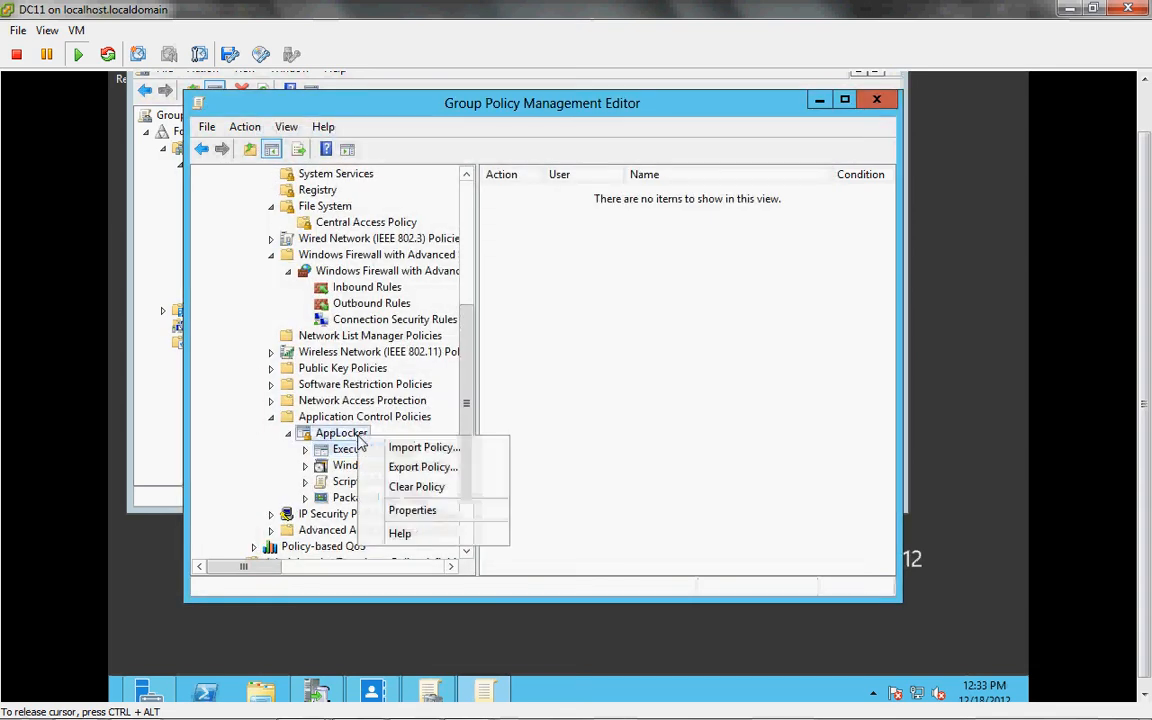
click(352, 450)
right_click(352, 452)
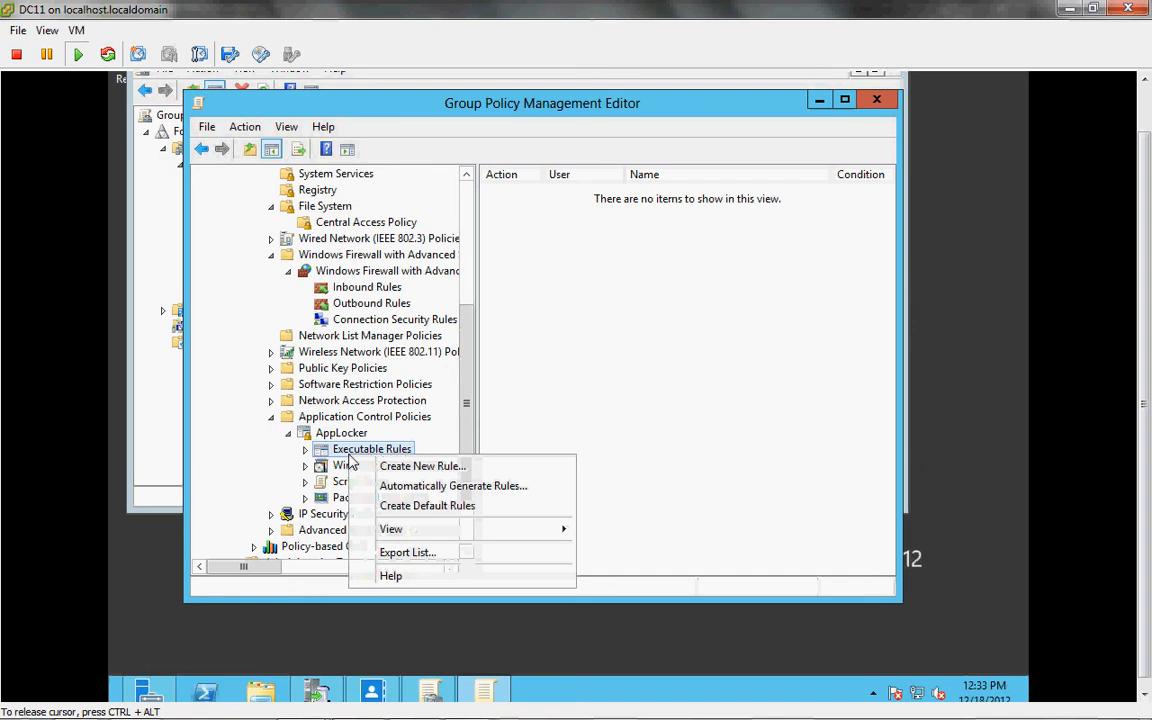
click(422, 507)
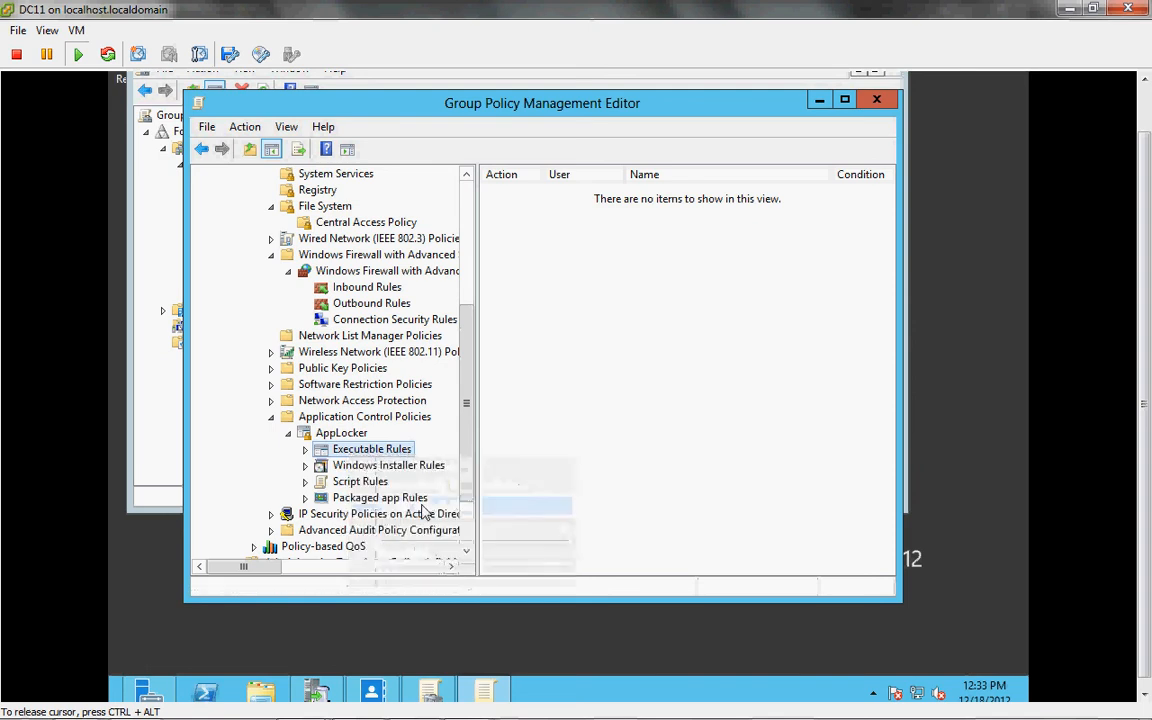
click(396, 470)
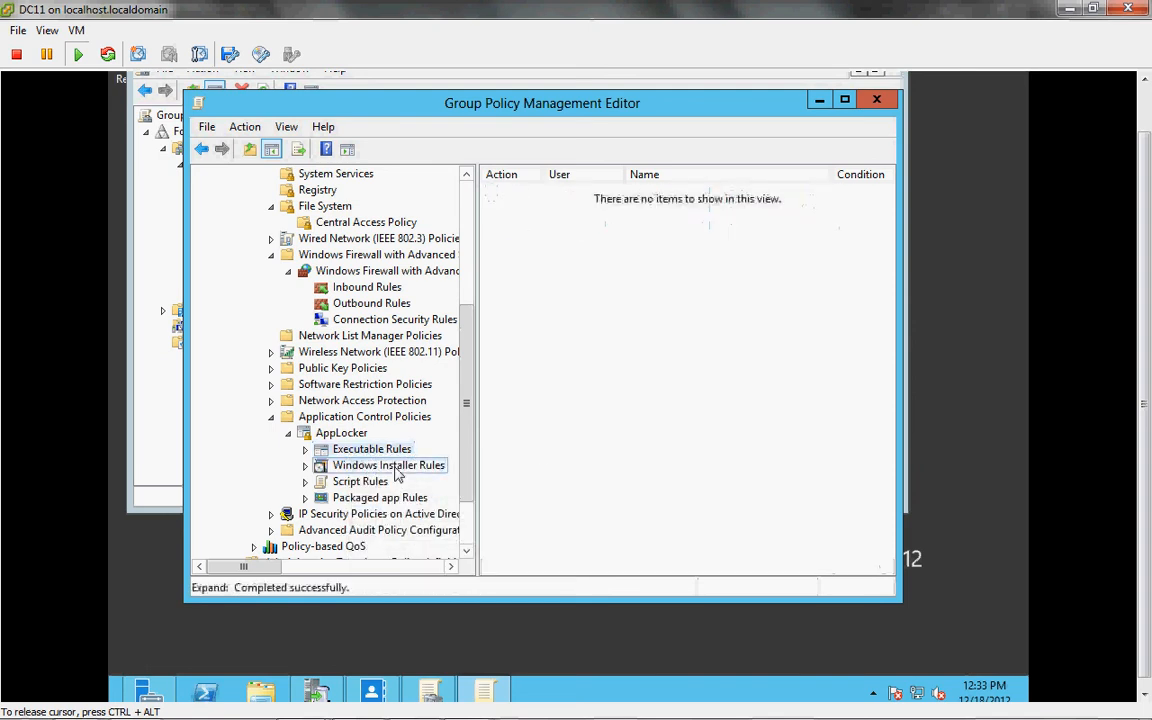
right_click(396, 472)
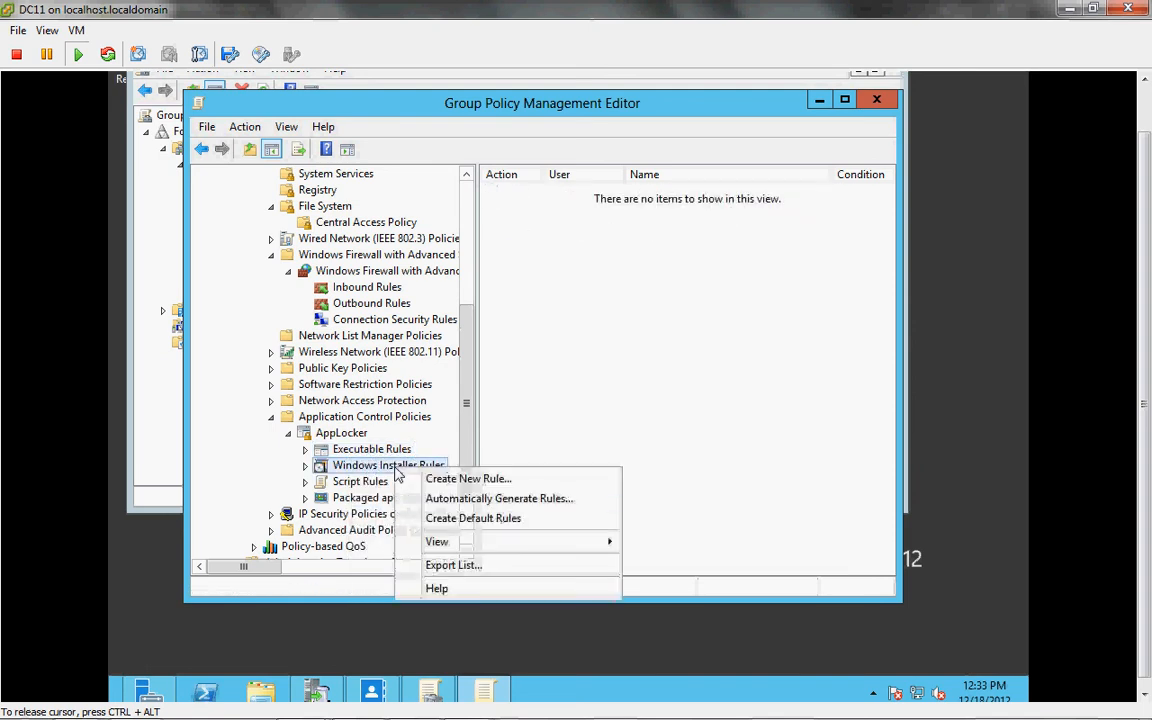
click(420, 516)
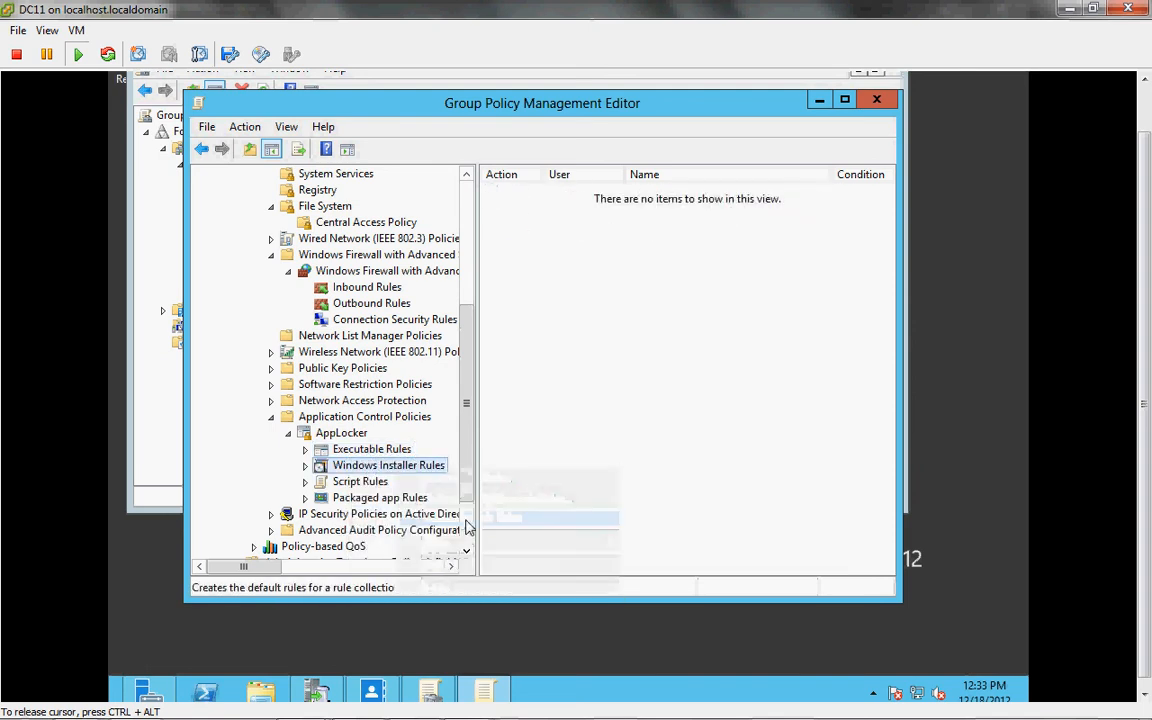
Create the default AppLocker rules for both Script Rules and Packaged app Rules.
click(370, 484)
right_click(376, 483)
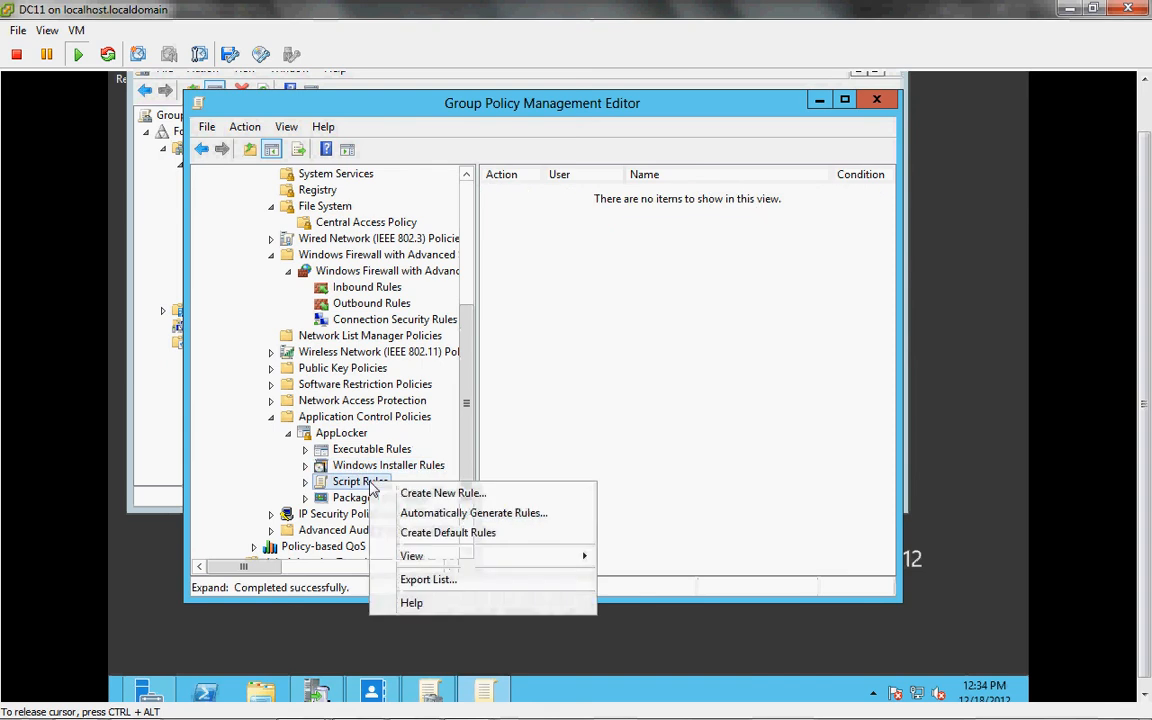
click(445, 533)
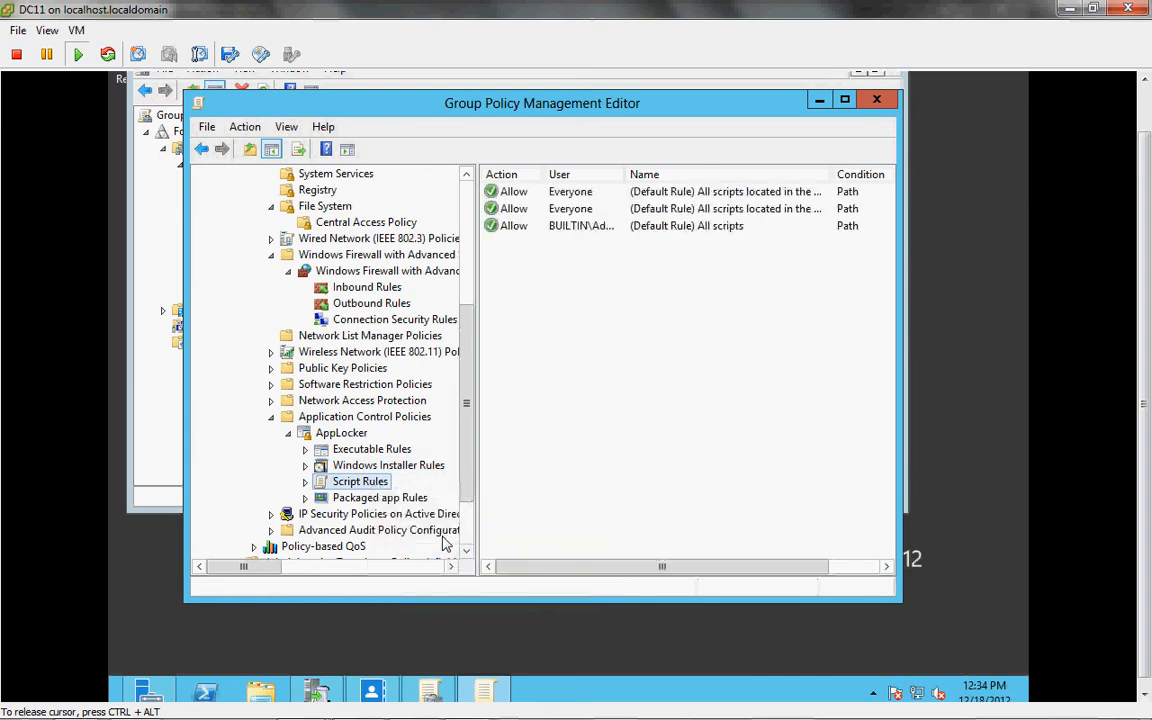
click(415, 499)
right_click(415, 499)
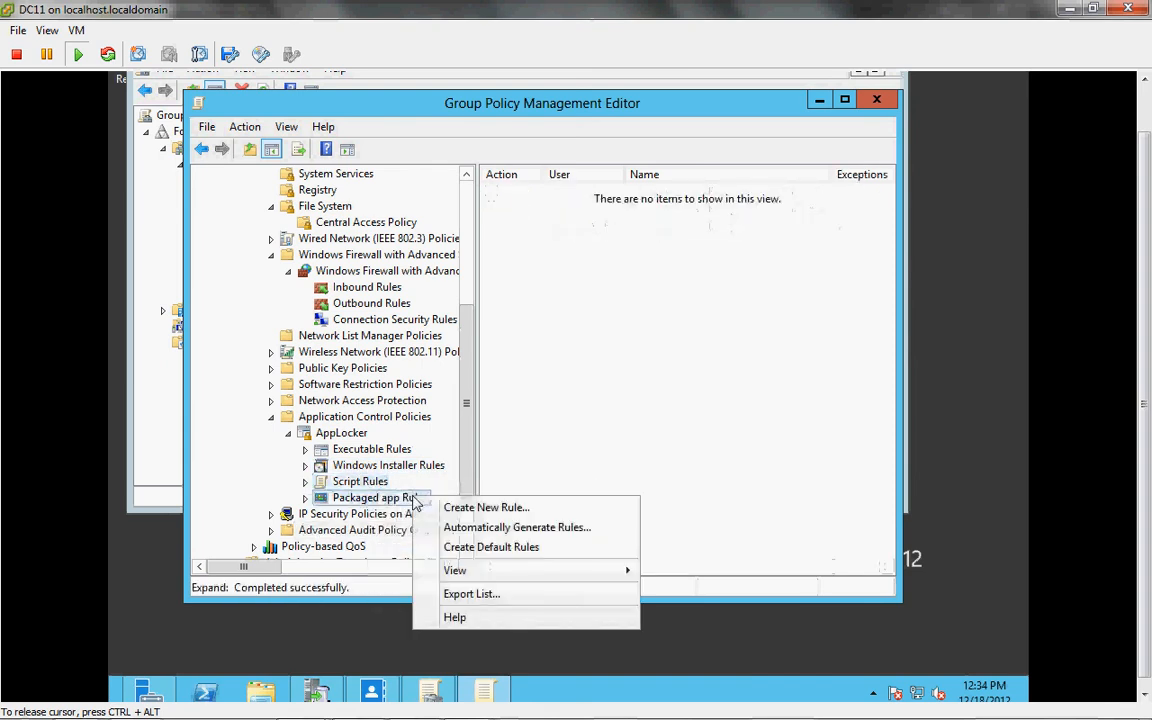
click(445, 548)
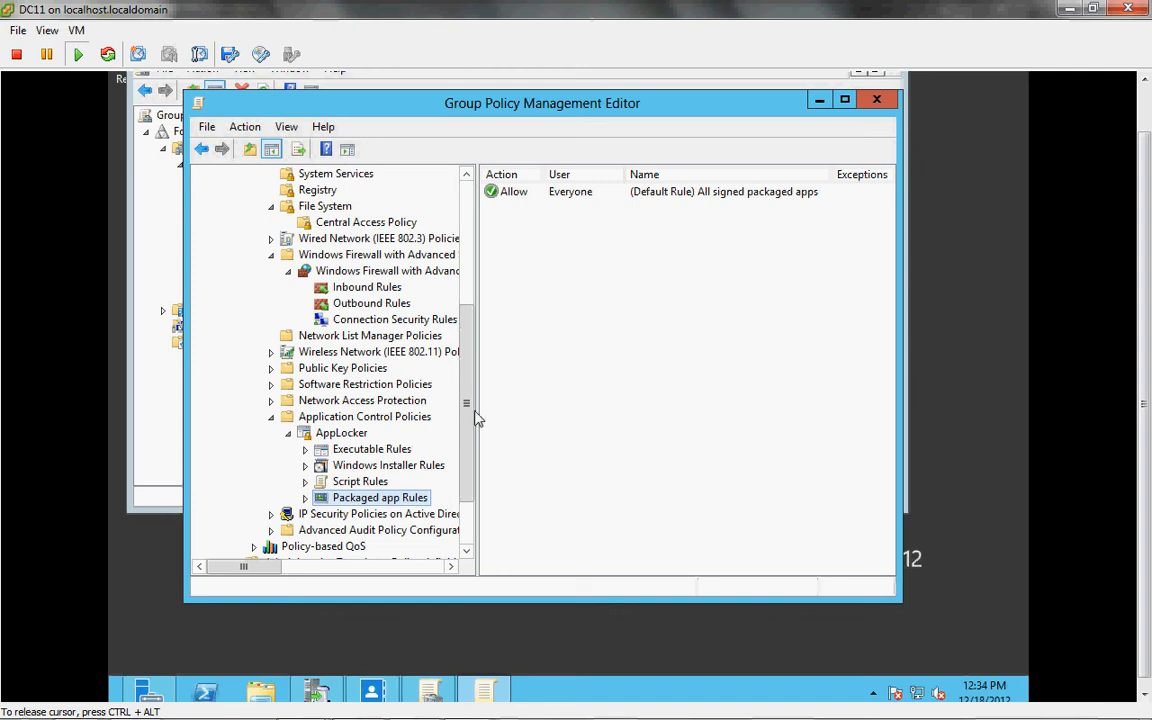
Show the computer Administrative Templates' Windows Update settings under Windows Components in the Standard view.
scroll(466, 455, down, 2)
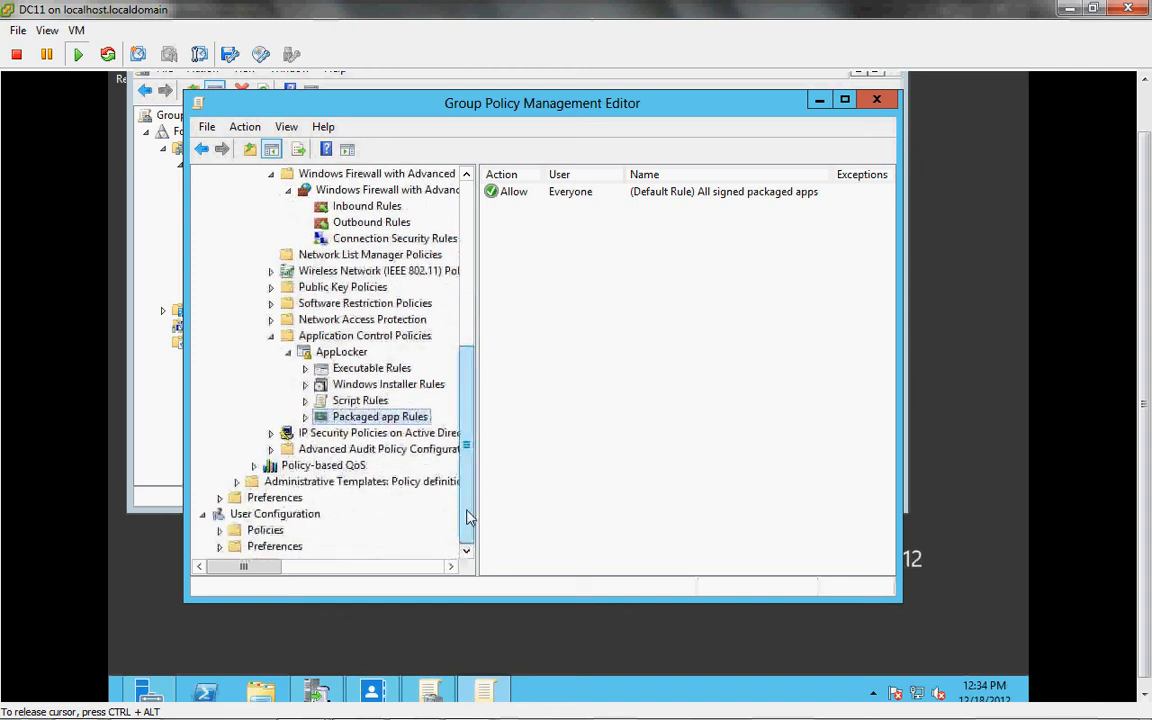
click(237, 483)
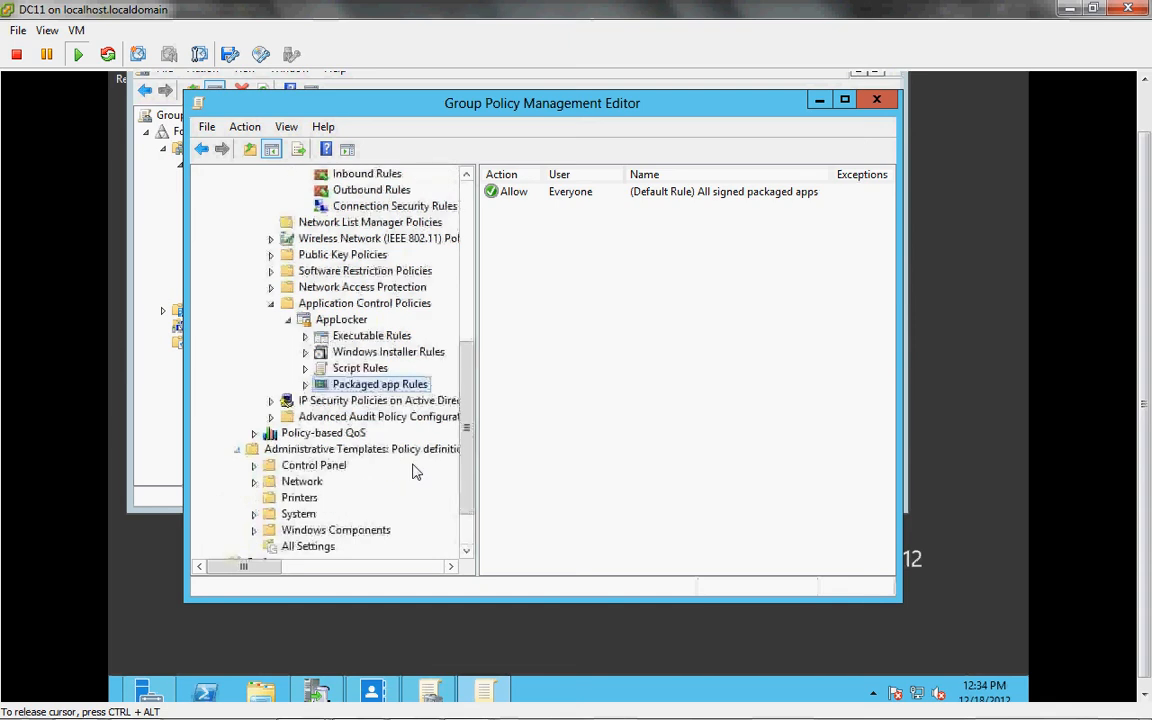
click(258, 531)
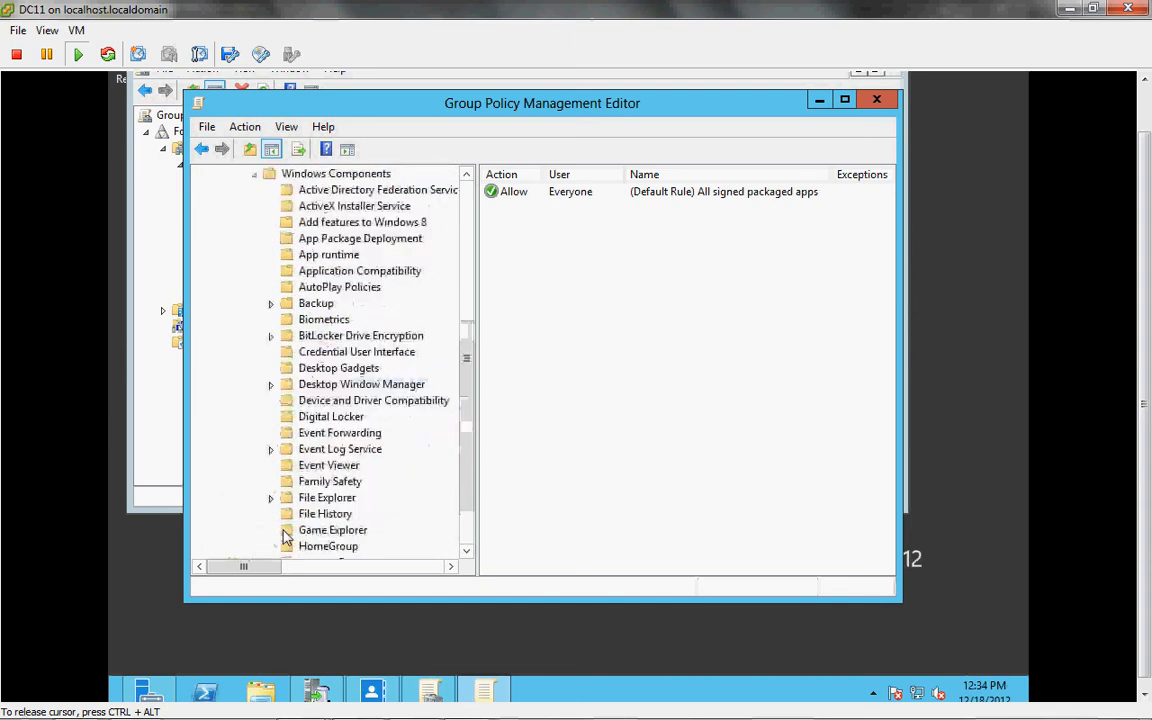
scroll(475, 510, down, 12)
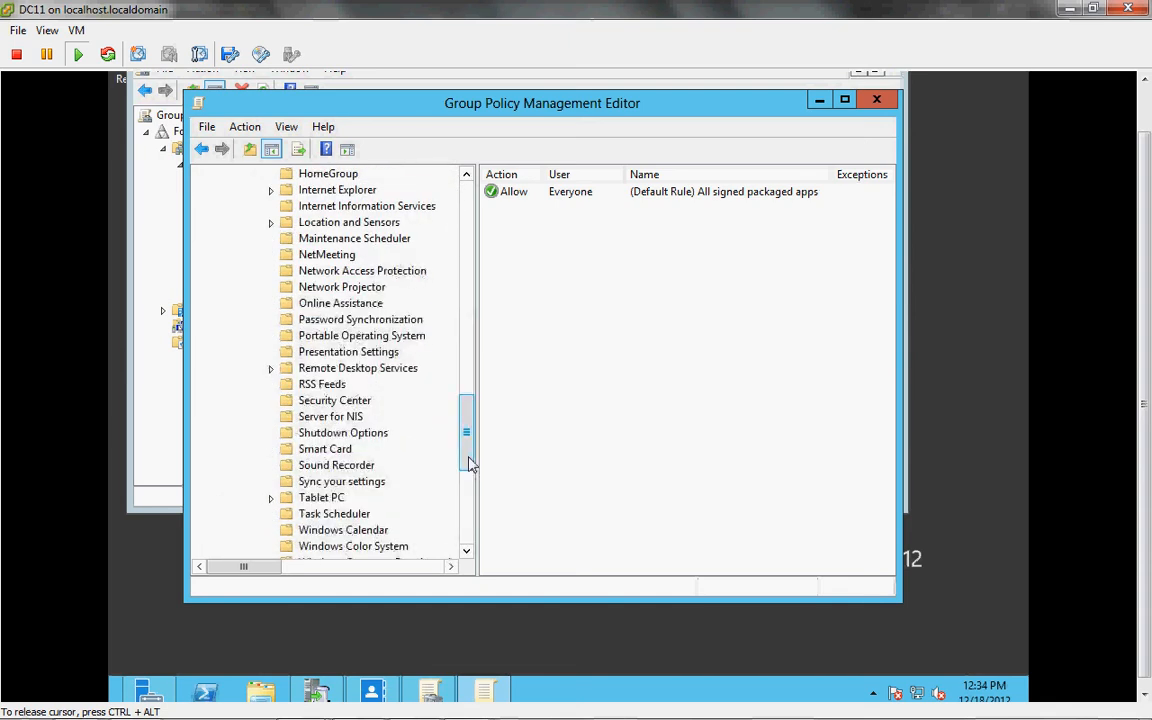
scroll(473, 519, down, 4)
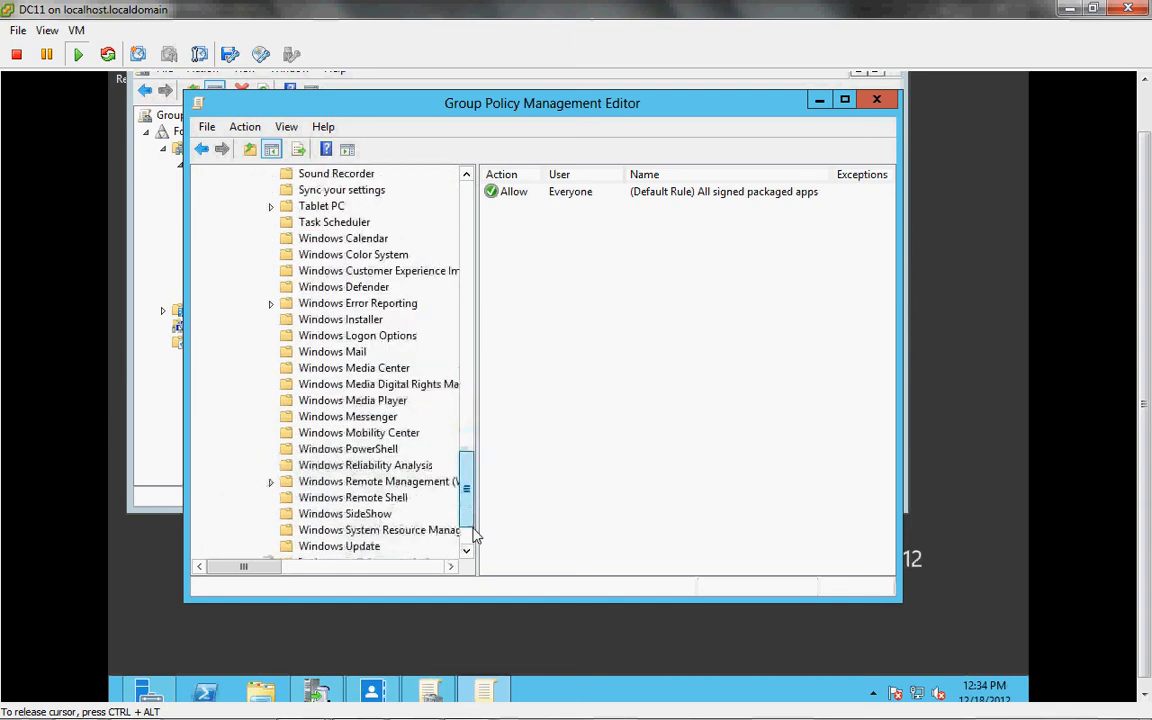
click(353, 483)
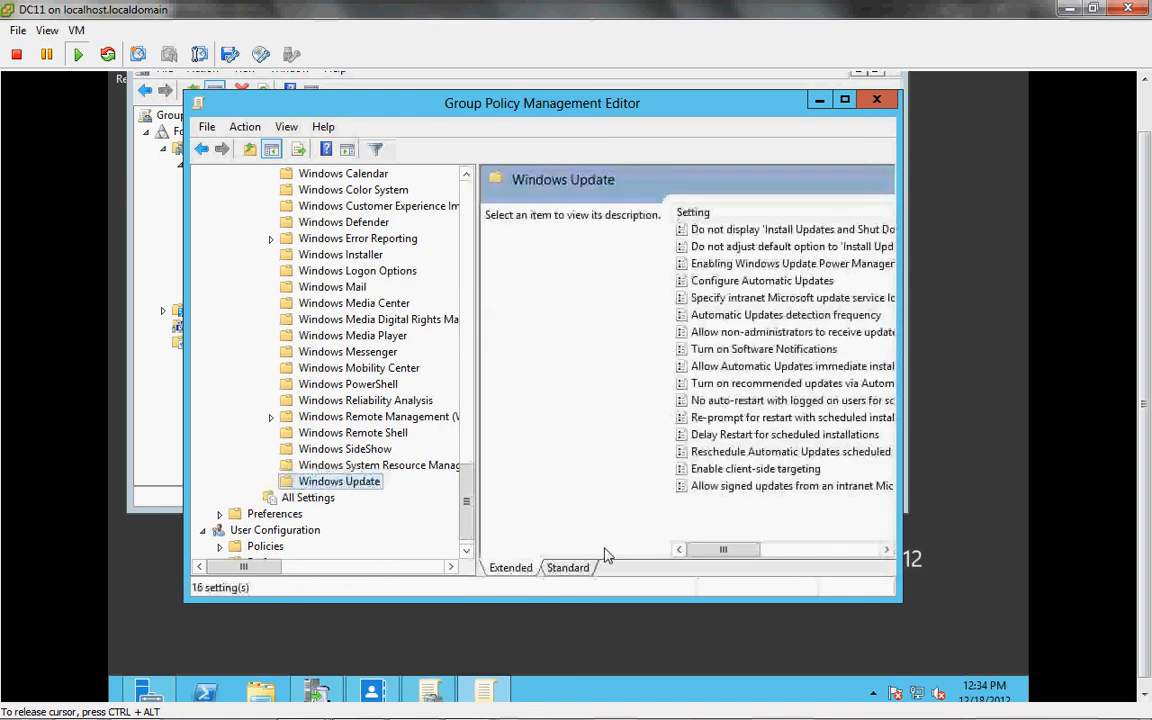
click(568, 568)
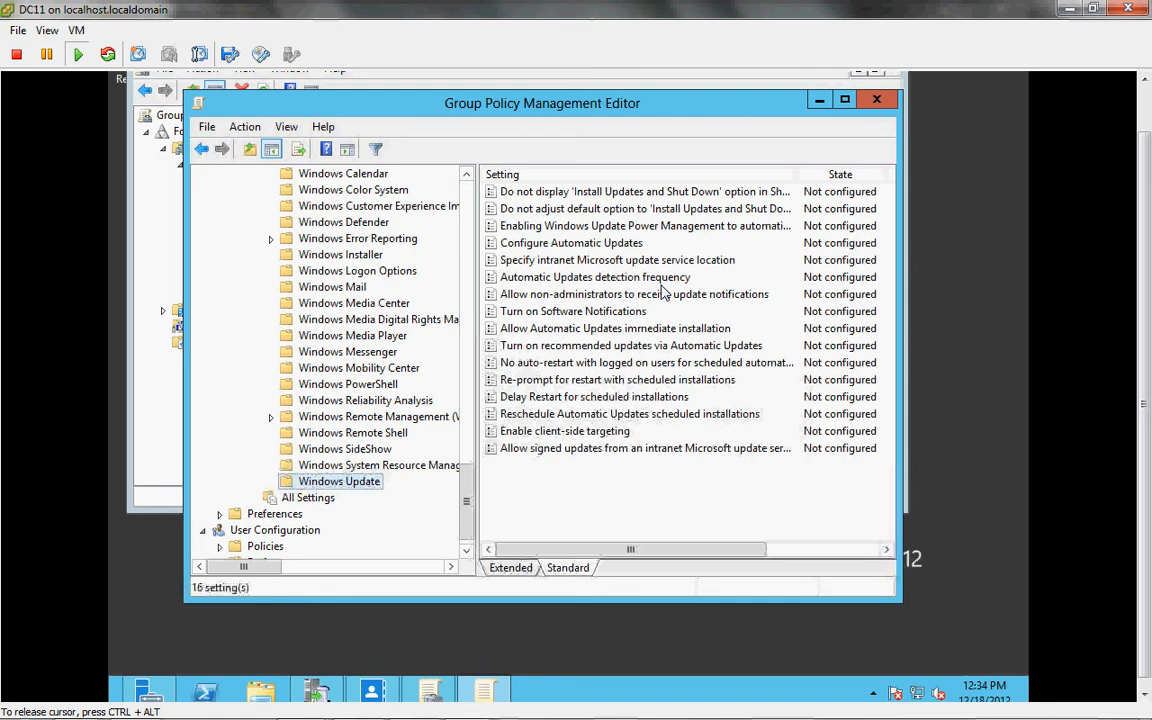
Enable Configure Automatic Updates with option 4 - Auto download and schedule the install.
click(605, 245)
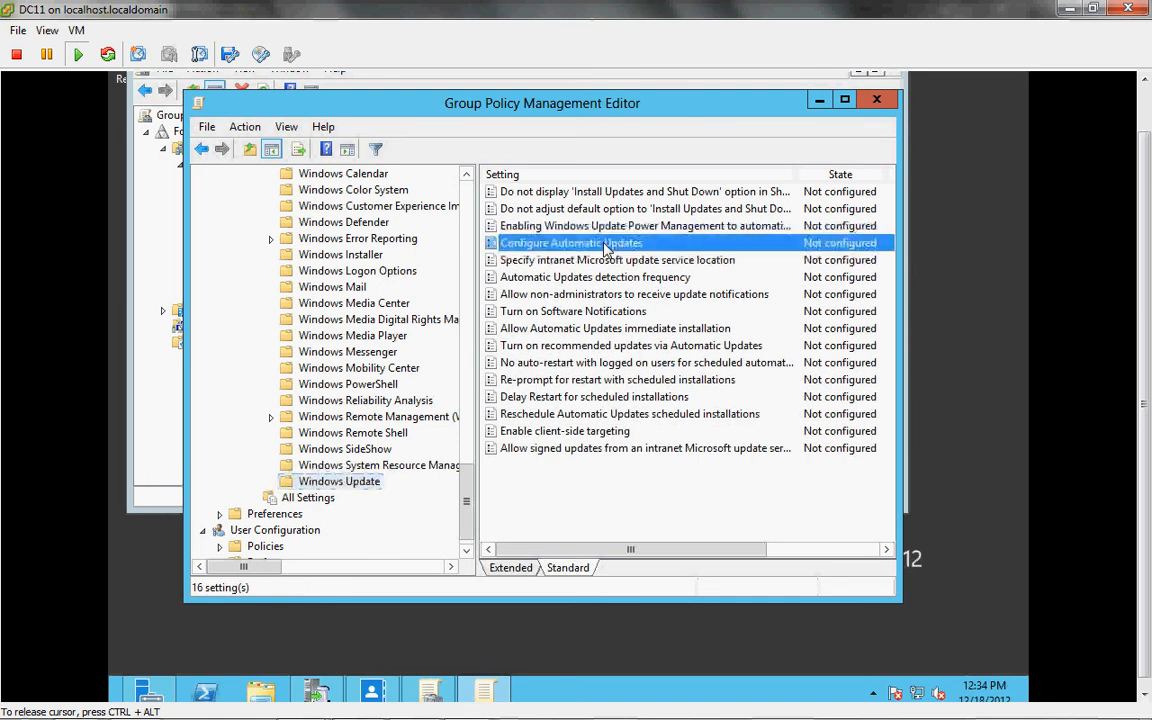
double_click(605, 245)
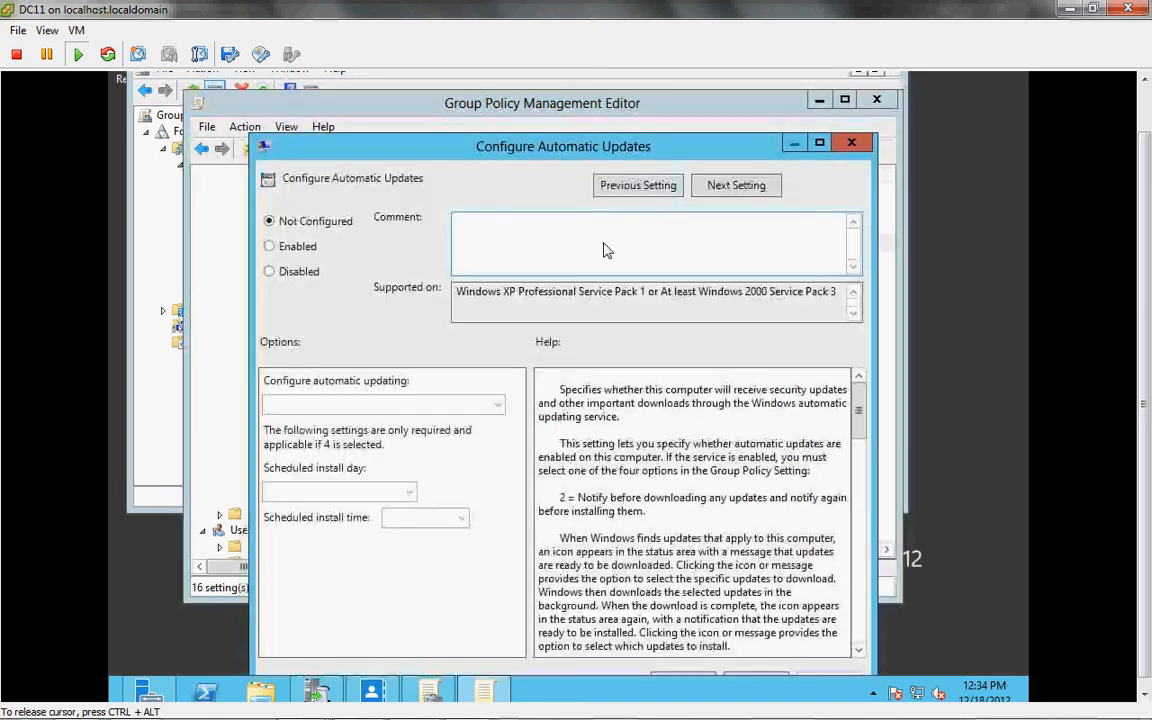
click(272, 247)
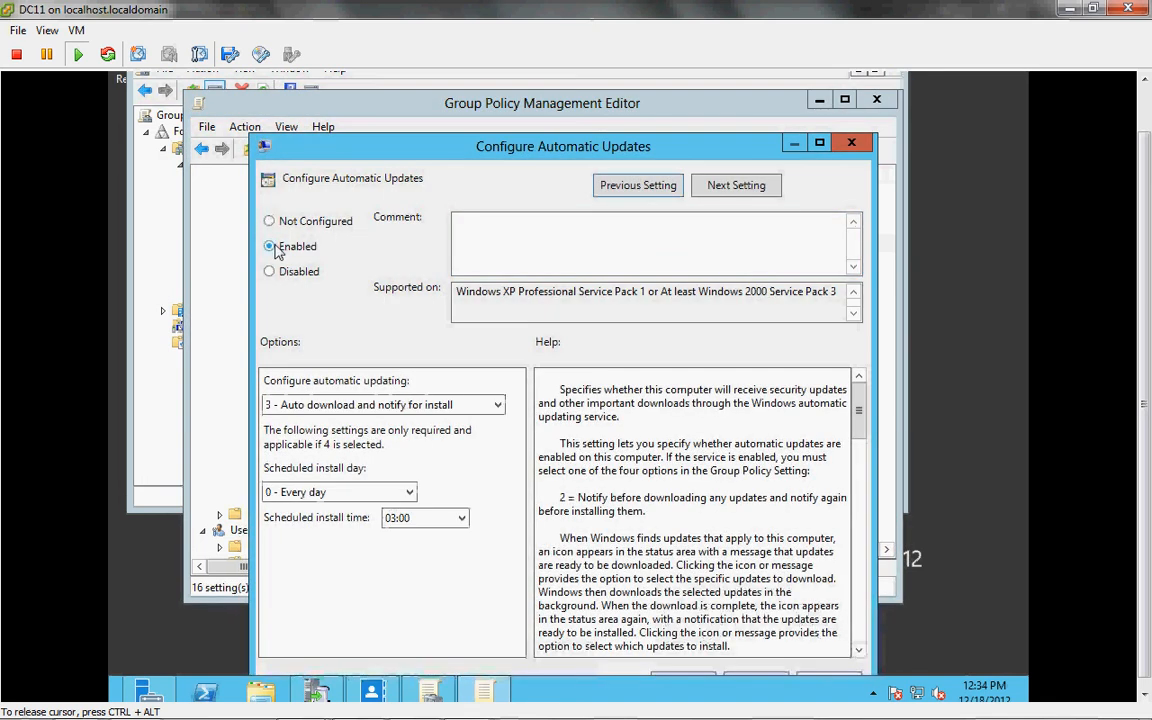
click(390, 408)
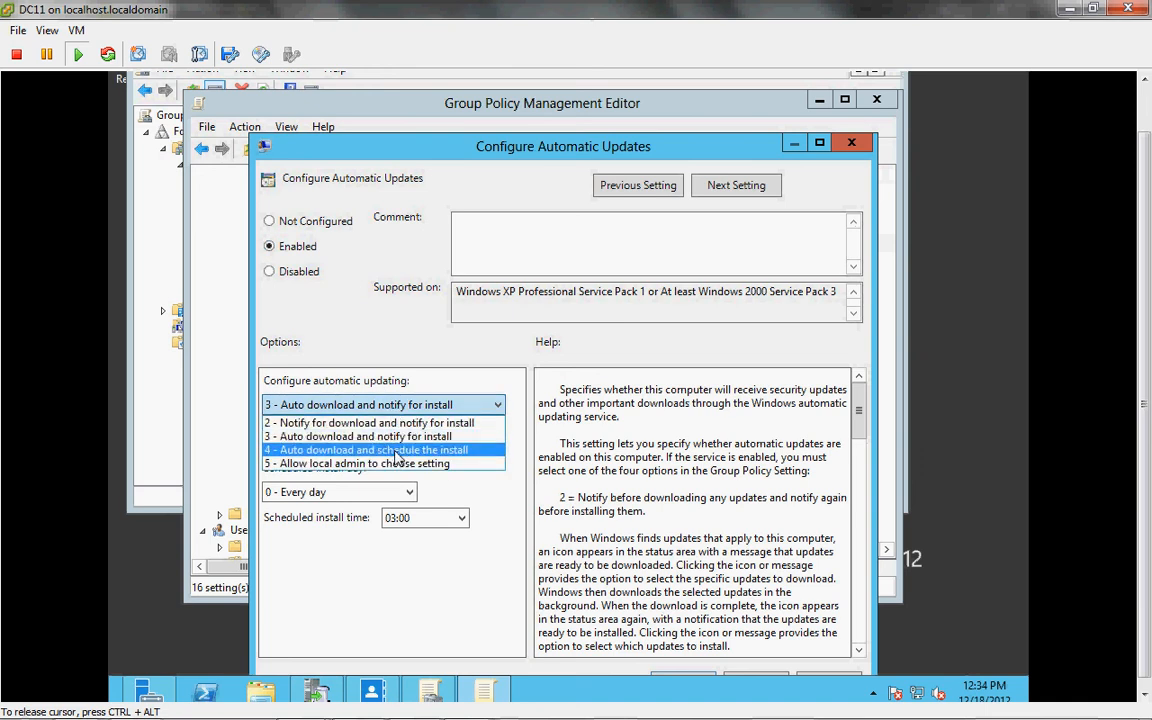
click(397, 452)
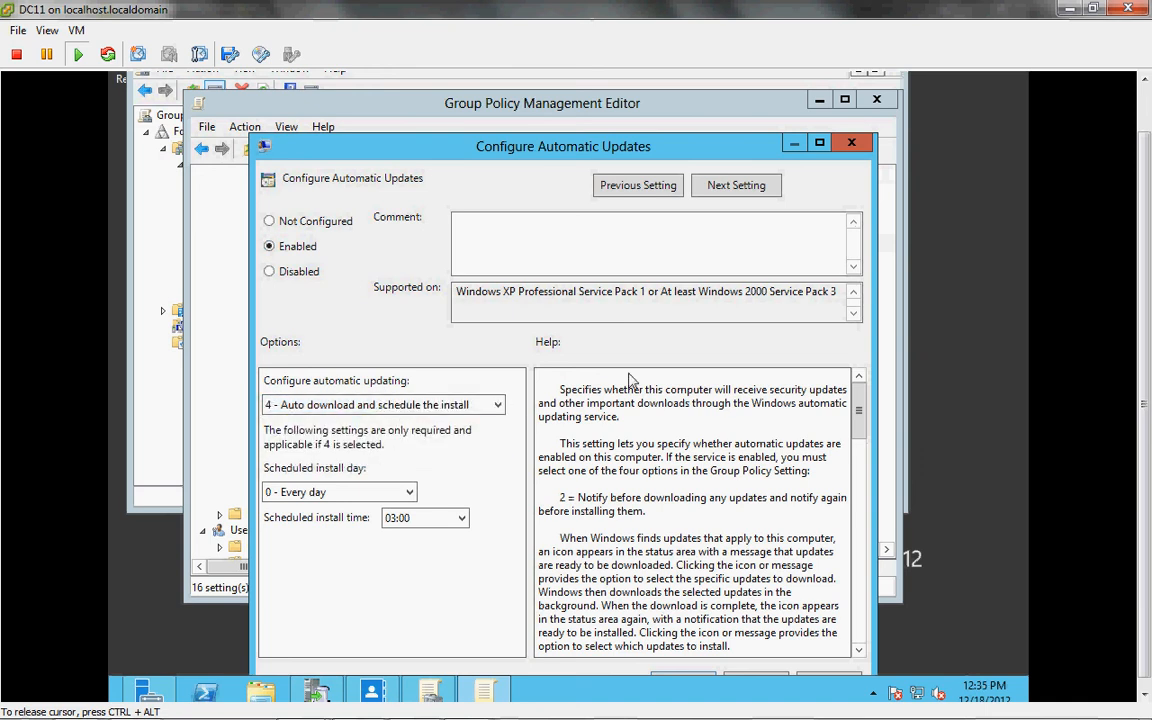
click(746, 194)
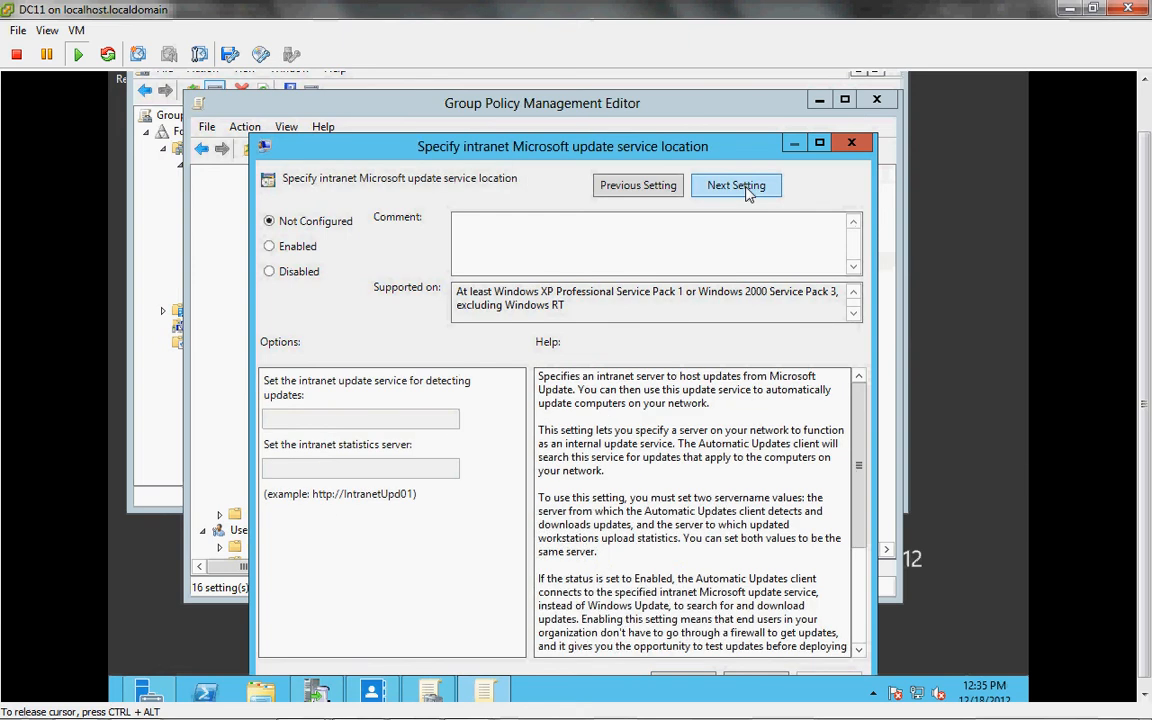
click(270, 250)
click(333, 425)
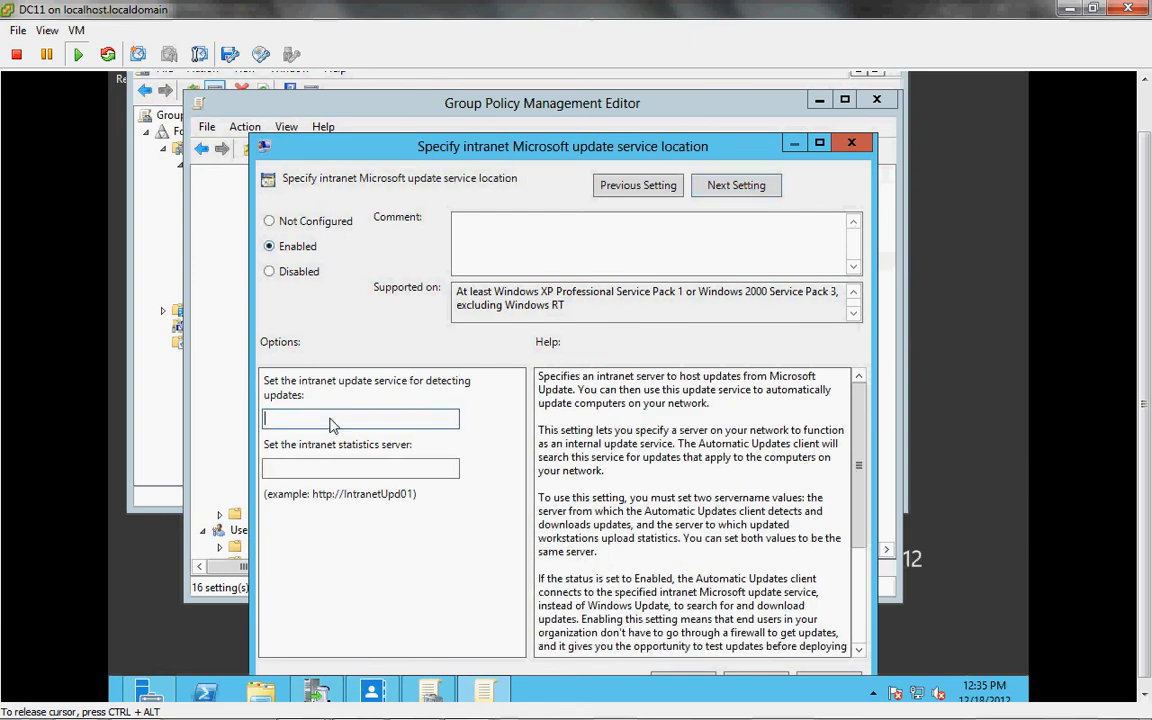
text(http://dhcp12)
Check the DHCP server's name in Server Manager and return to the intranet update service policy.
click(143, 690)
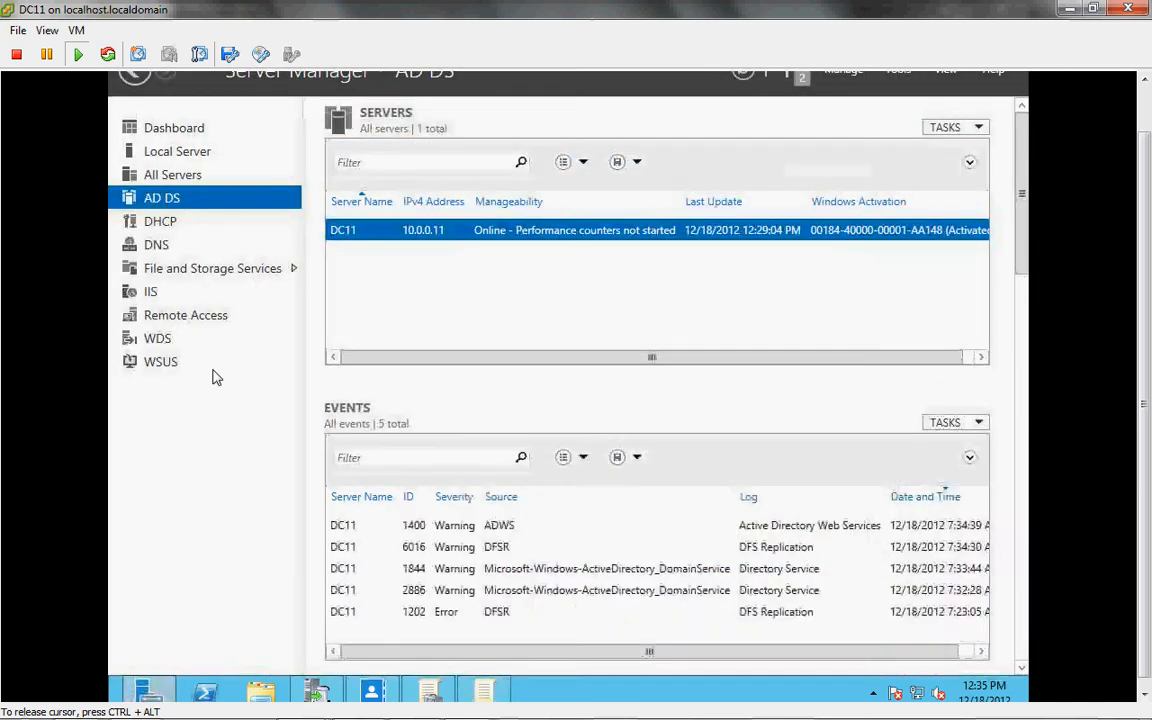
click(162, 226)
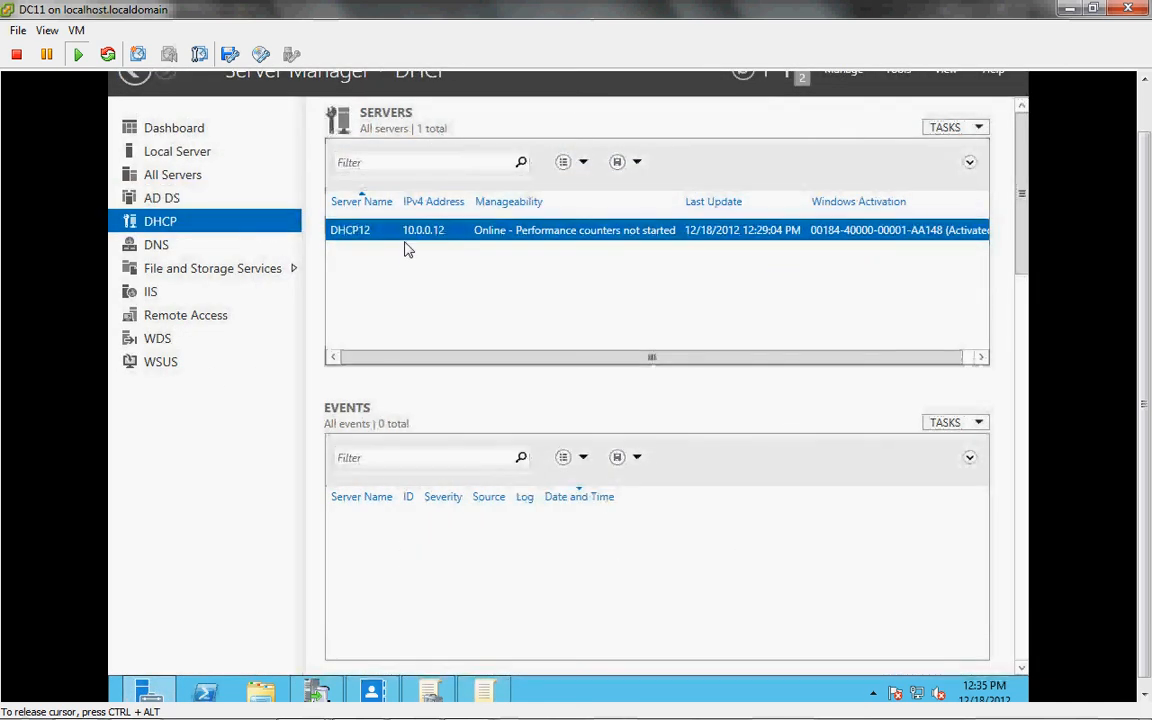
click(450, 690)
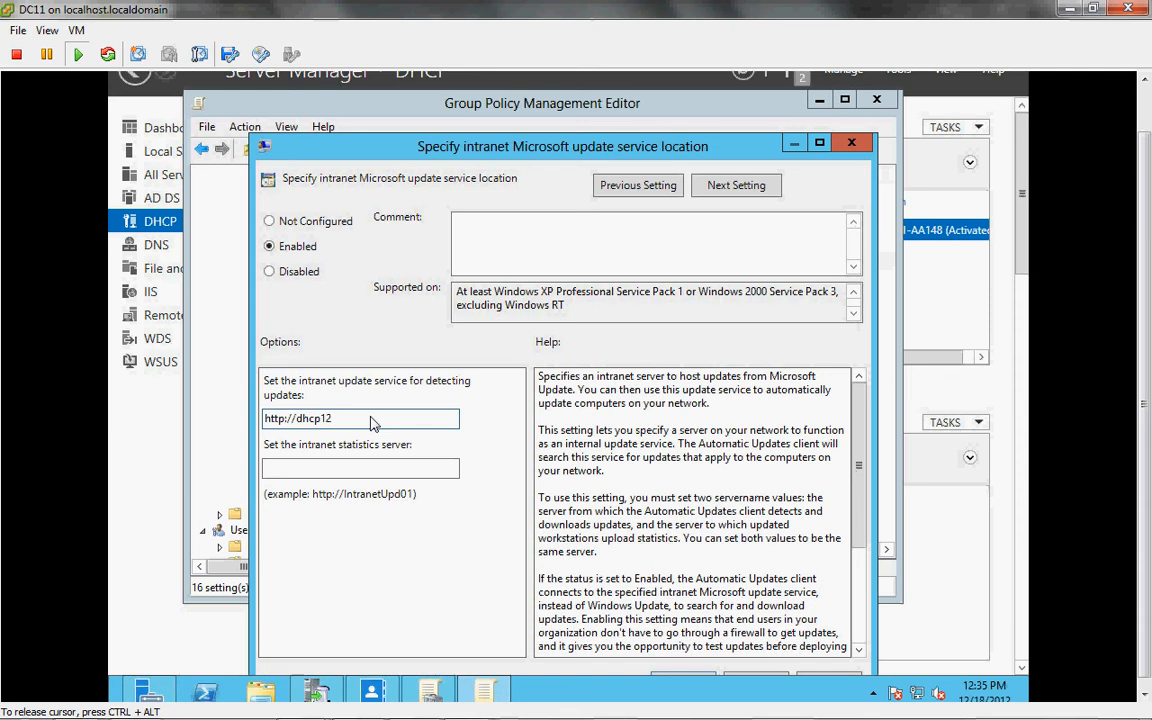
Append a colon to the update detection address, check the WSUS port in the browser's TechNet forum thread, and return to the DC11 console.
text(:)
mouse_move(150, 692)
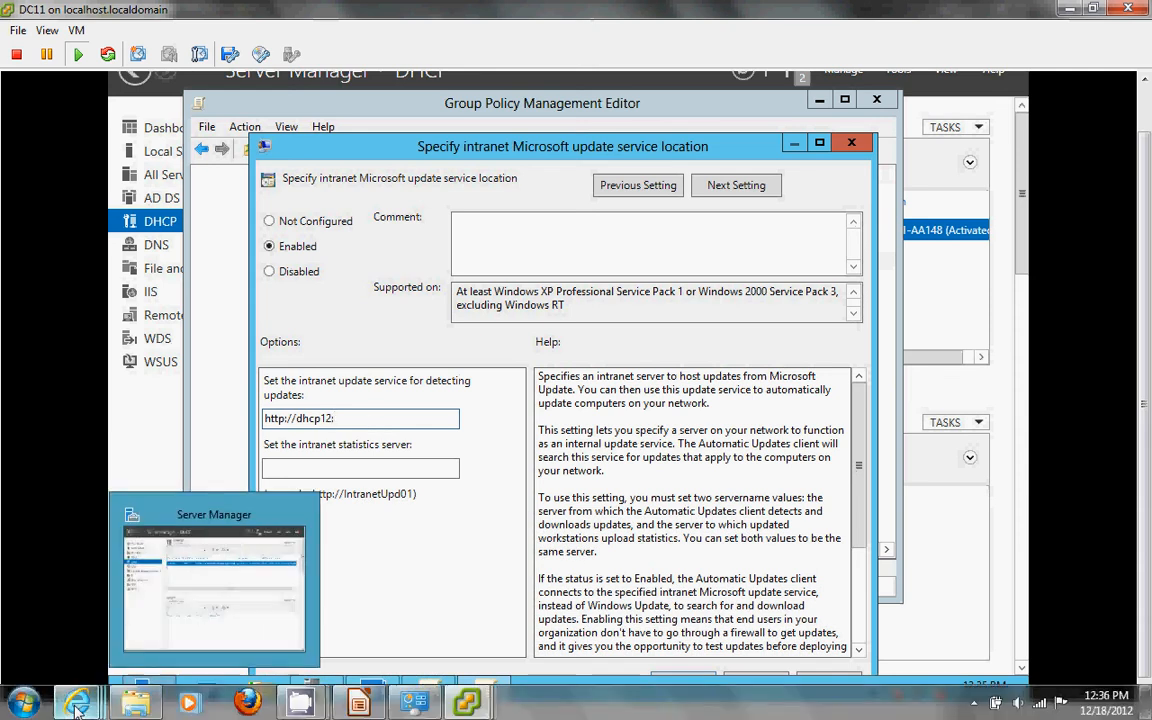
mouse_move(77, 703)
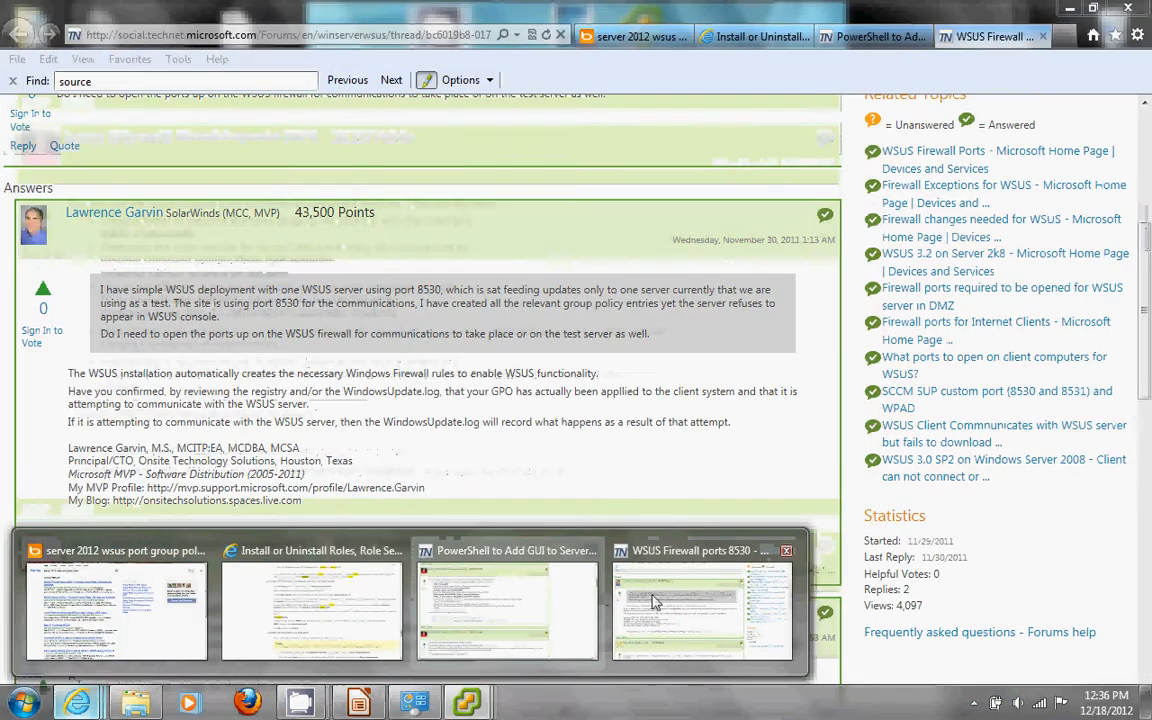
click(650, 604)
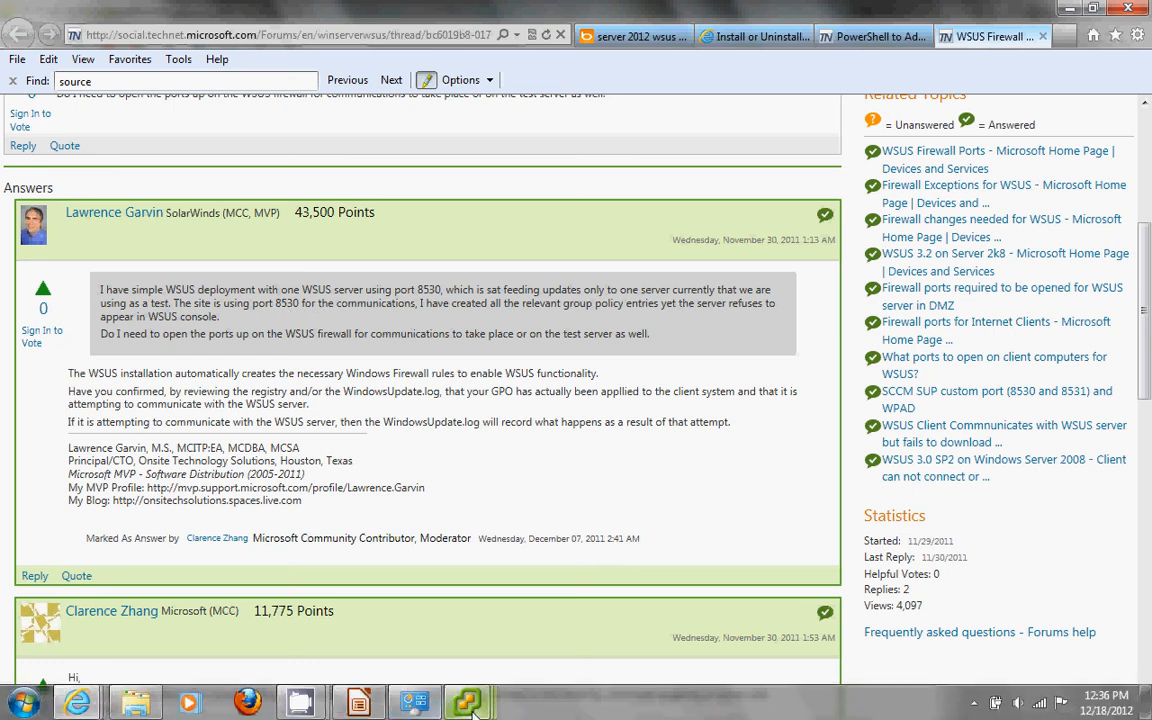
mouse_move(466, 706)
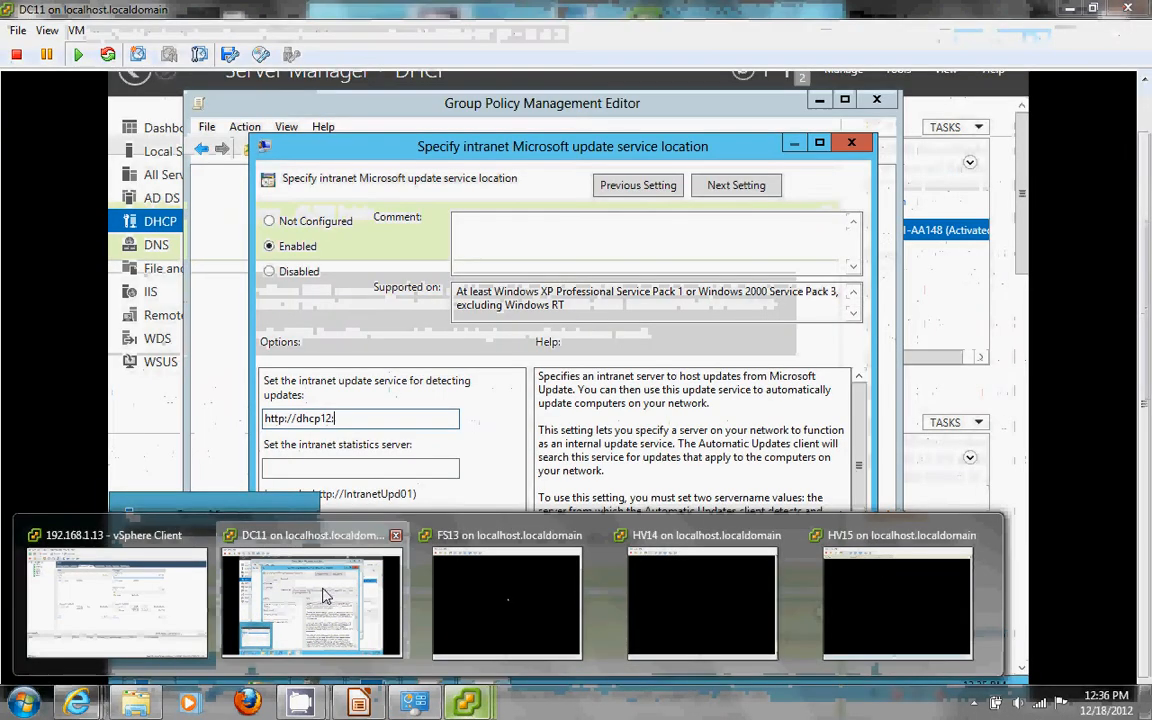
click(312, 600)
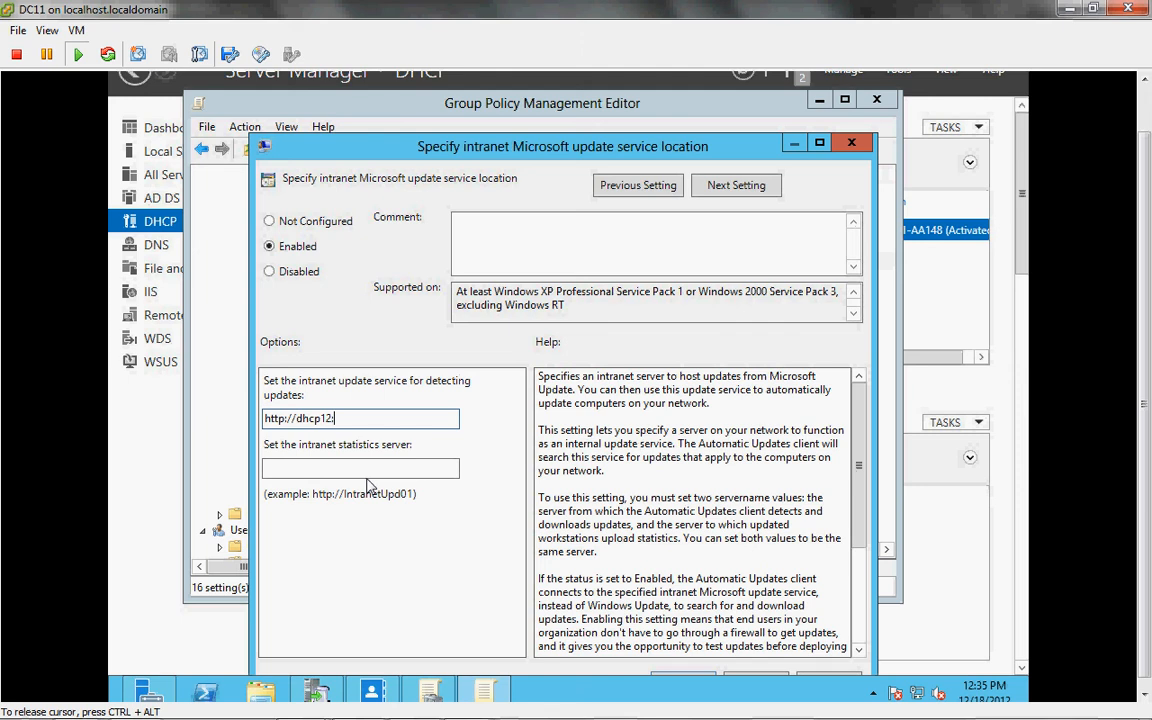
Complete the update detection address with port 8530 and set the intranet statistics server to http//dhcp12:8530.
text(8530)
key(Tab)
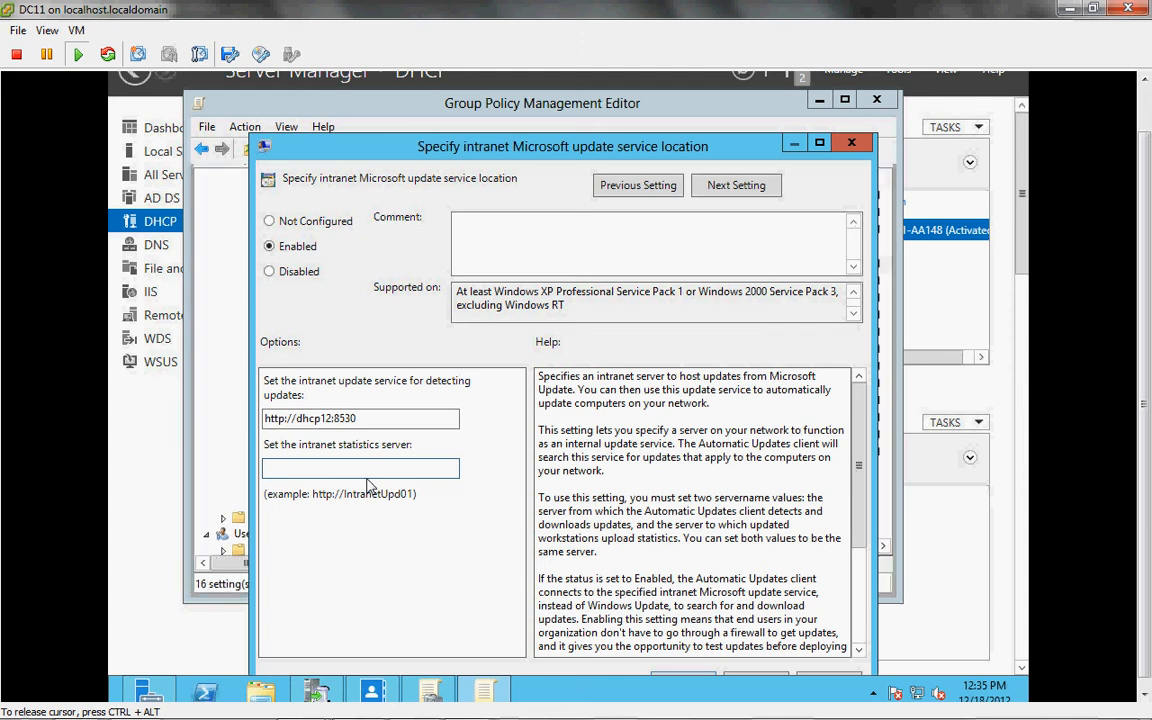
text(http://dhcp12:8530)
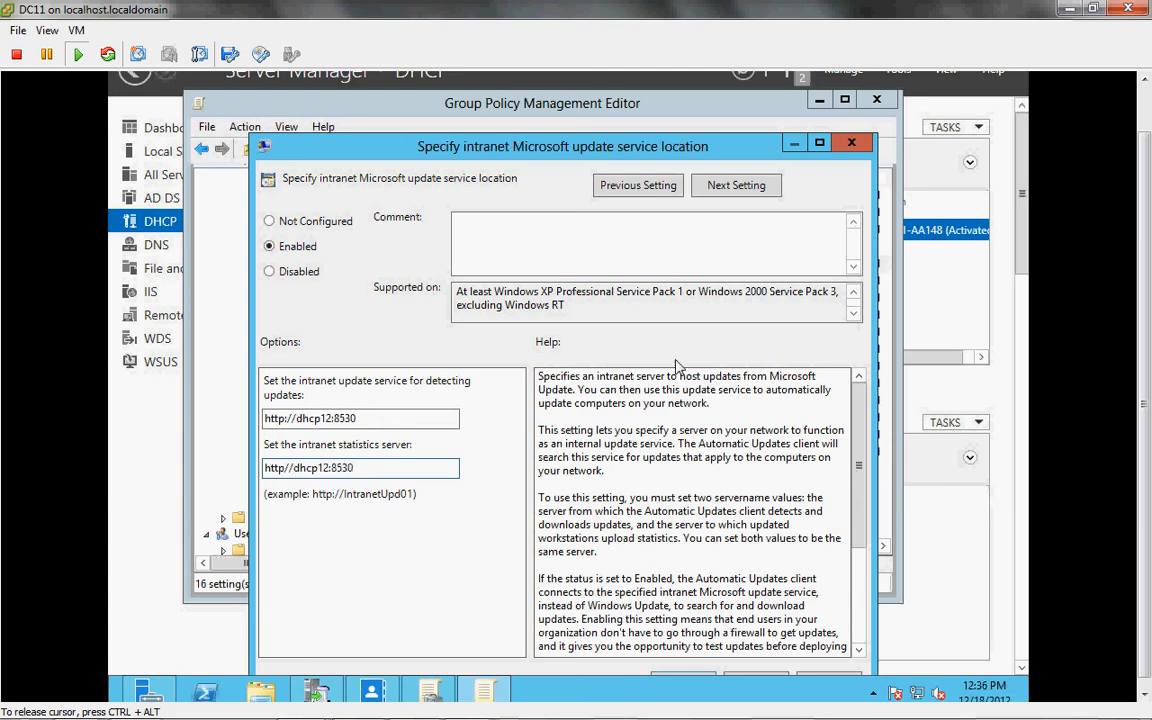
drag(585, 150, 577, 92)
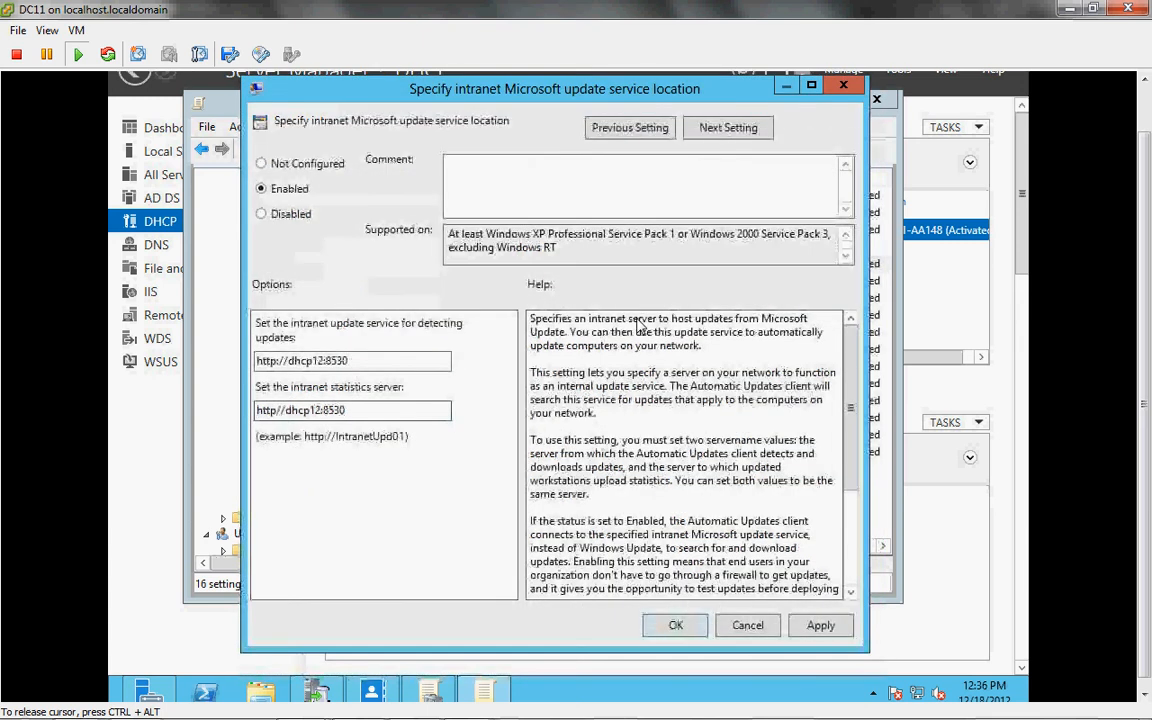
Enable Automatic Updates detection frequency with a 22-hour interval, and enable Allow Automatic Updates immediate installation.
click(729, 129)
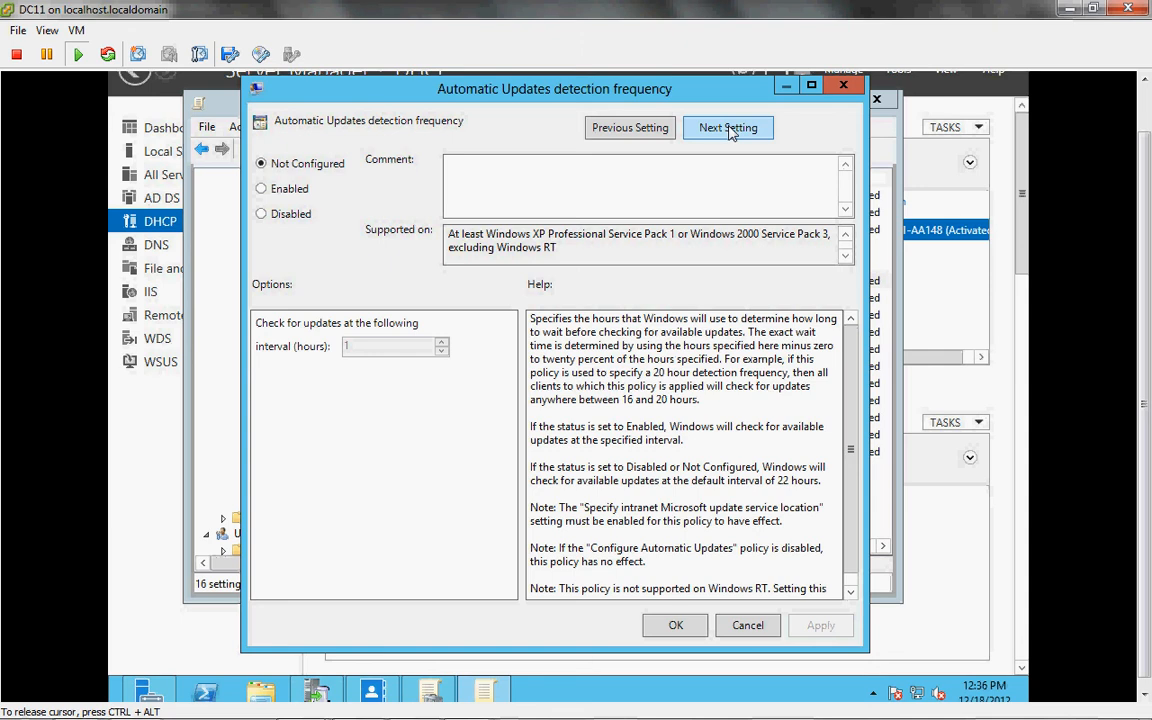
click(266, 192)
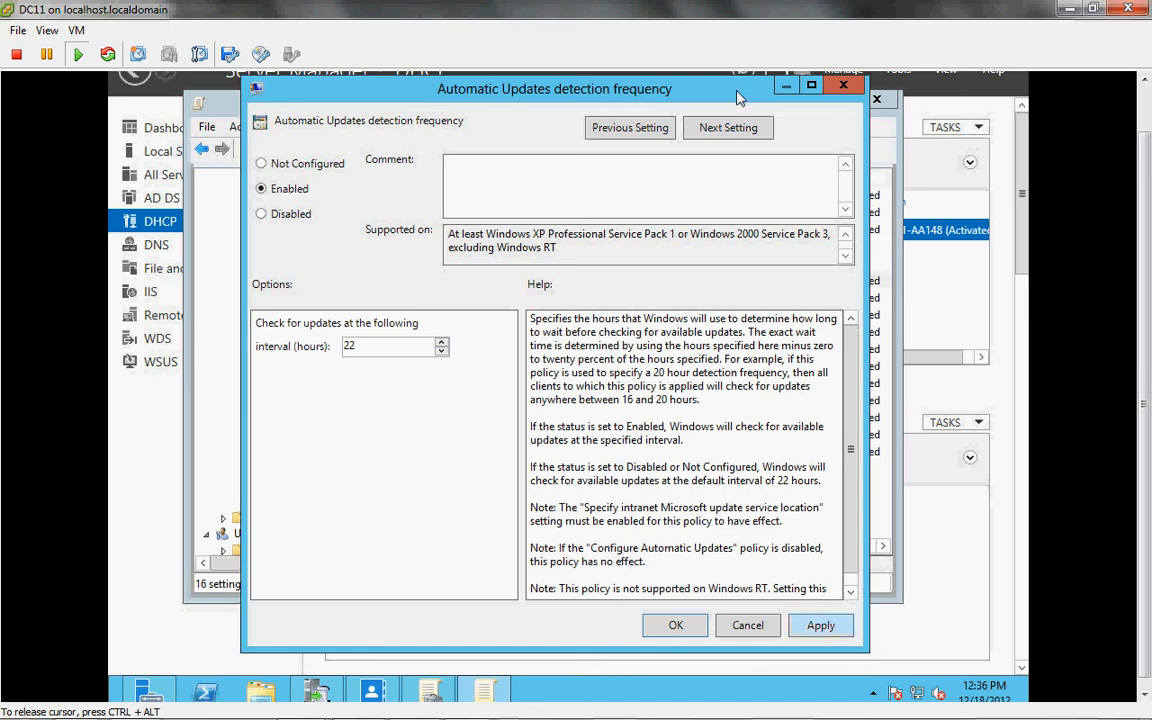
click(729, 128)
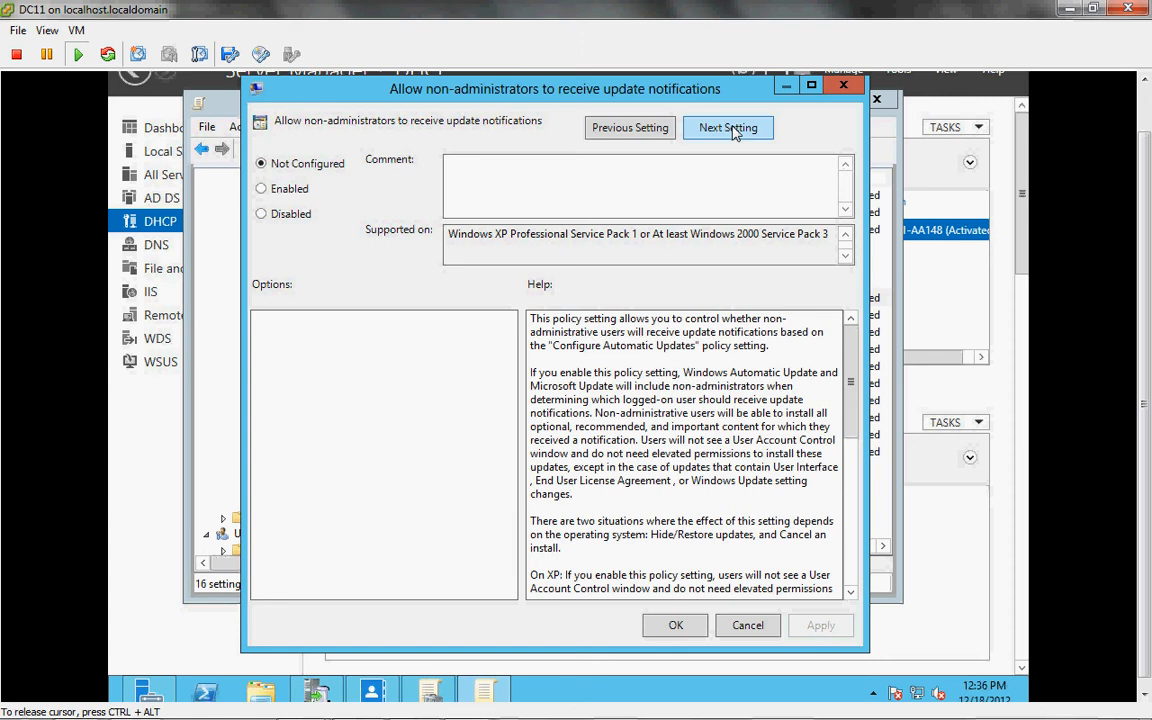
click(728, 128)
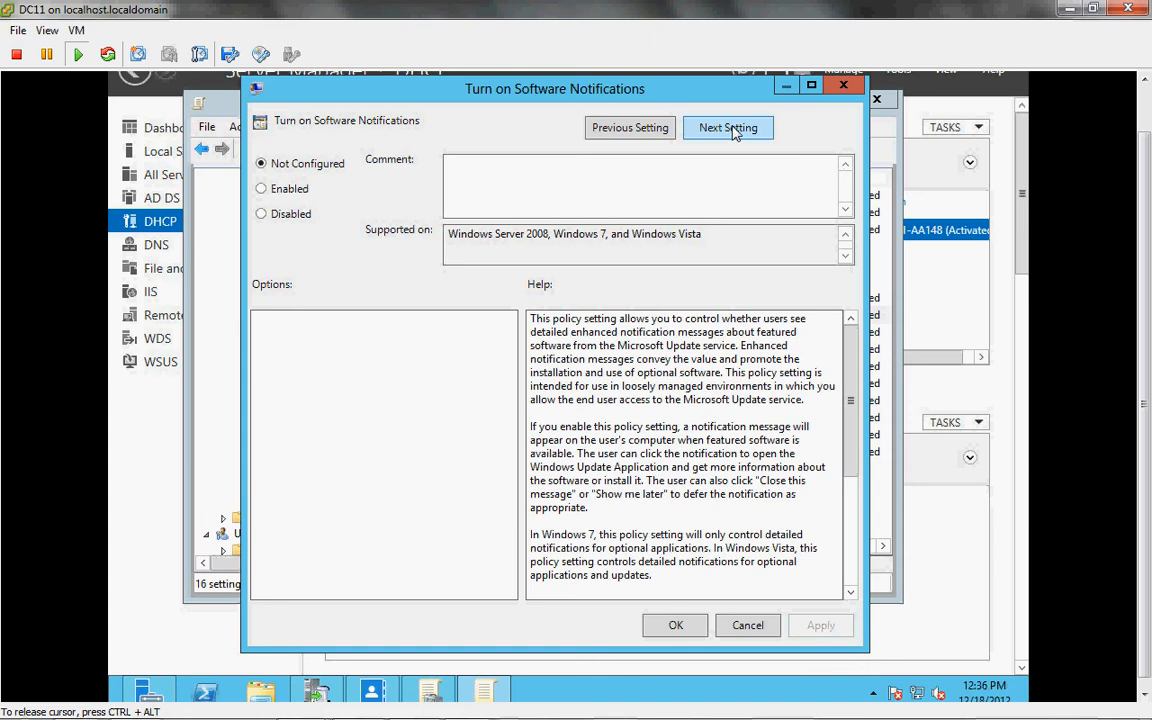
click(728, 128)
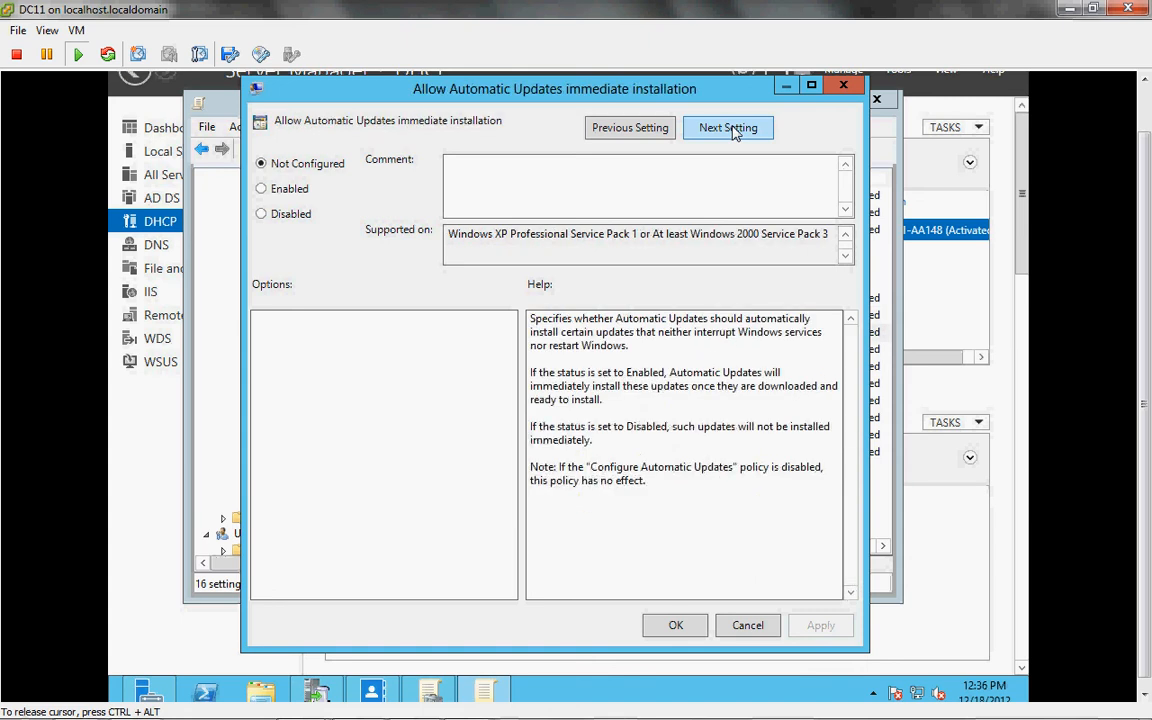
click(264, 192)
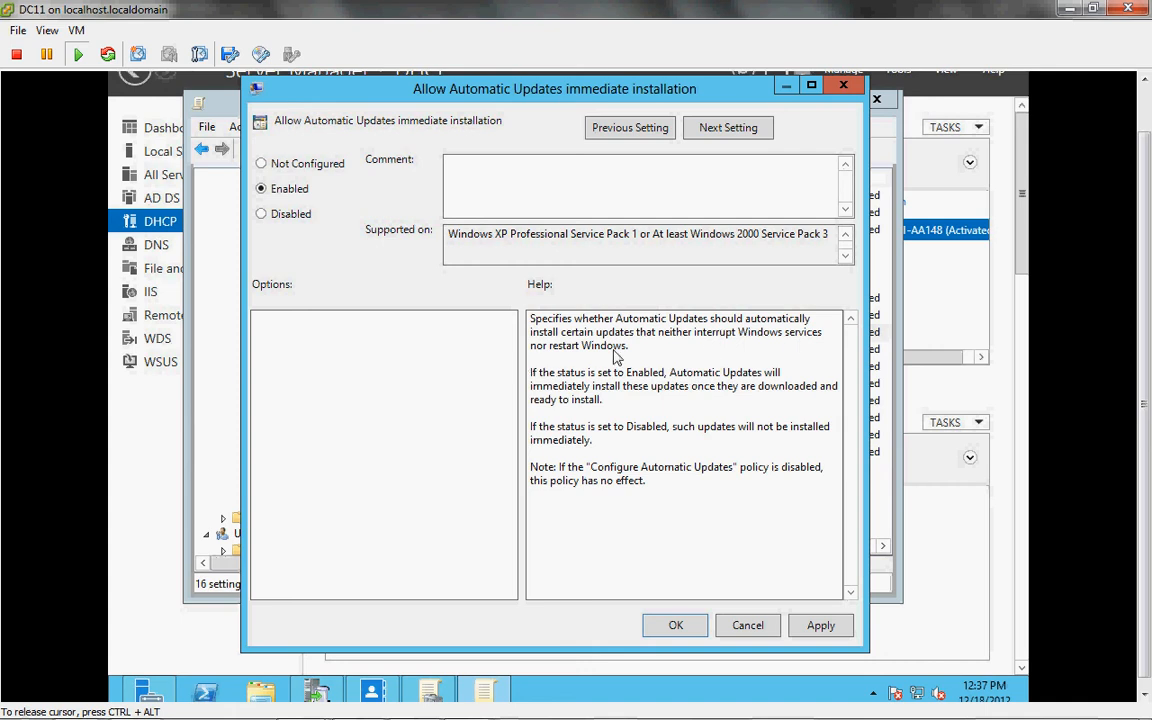
Enable Turn on recommended updates via Automatic Updates, and enable Re-prompt for restart with scheduled installations at 10 minutes.
click(729, 133)
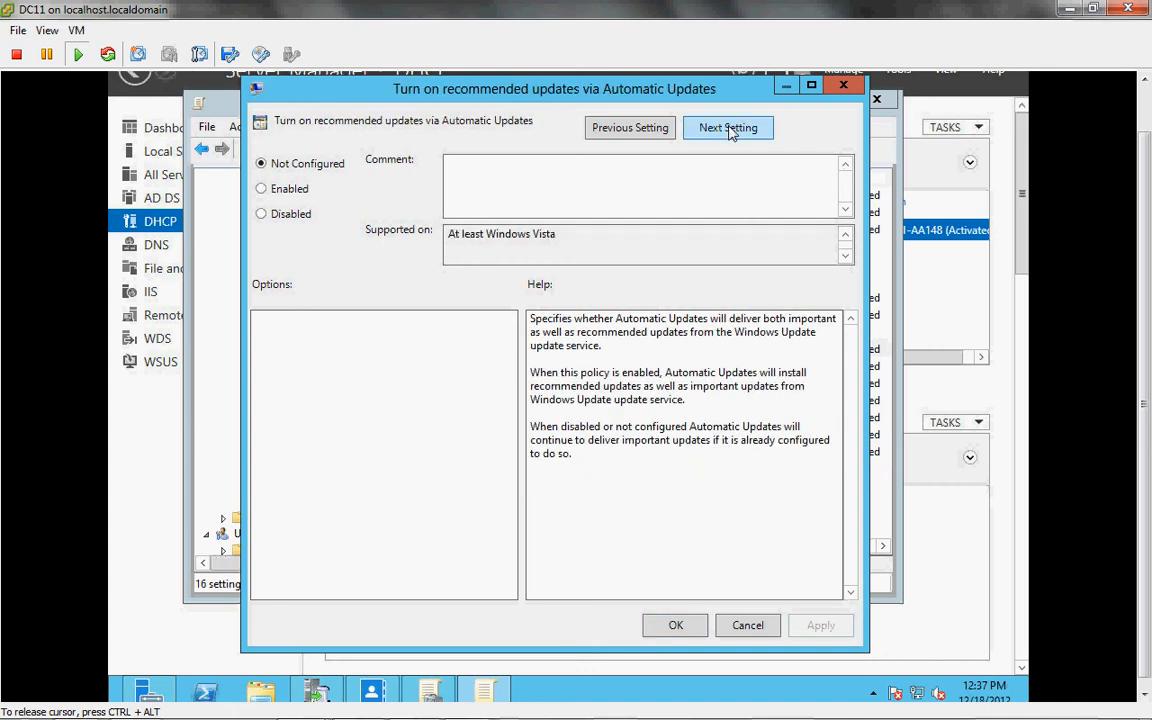
click(276, 190)
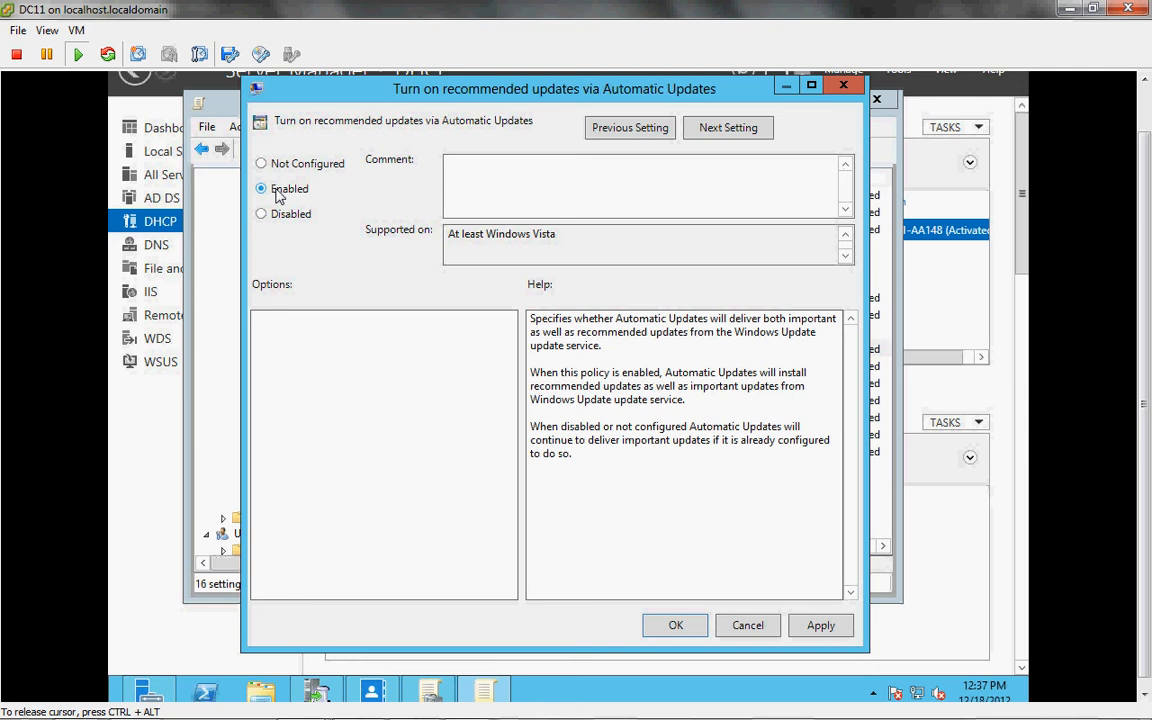
click(729, 128)
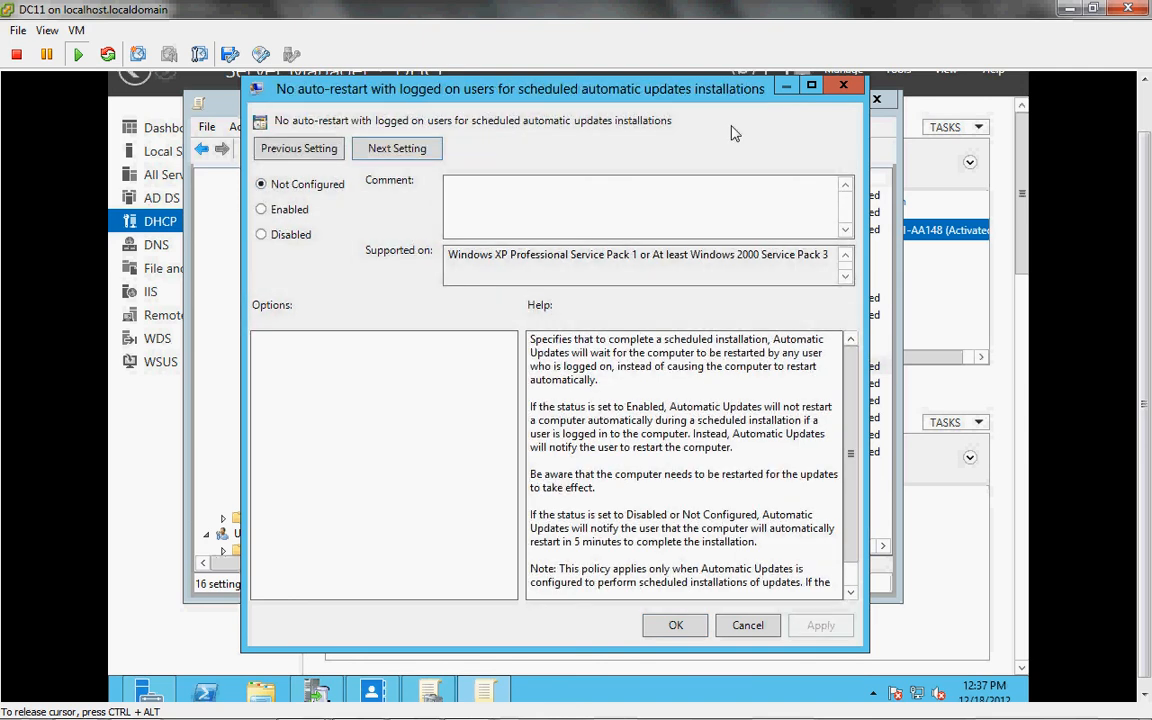
click(413, 152)
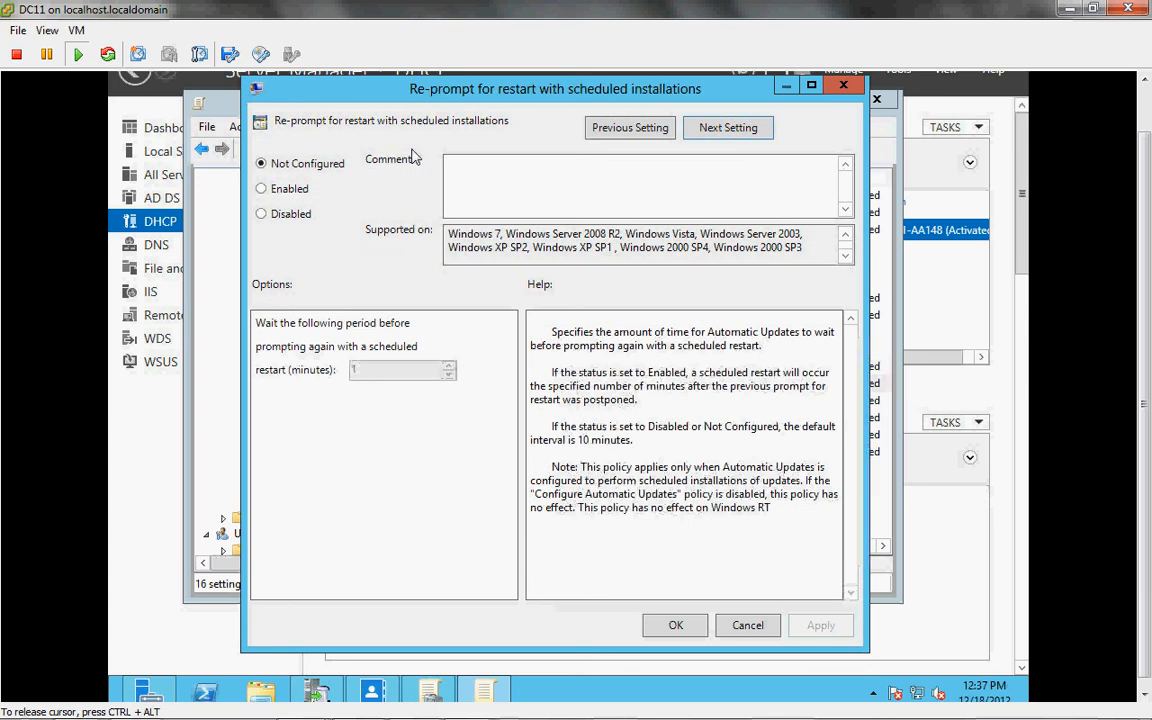
click(274, 192)
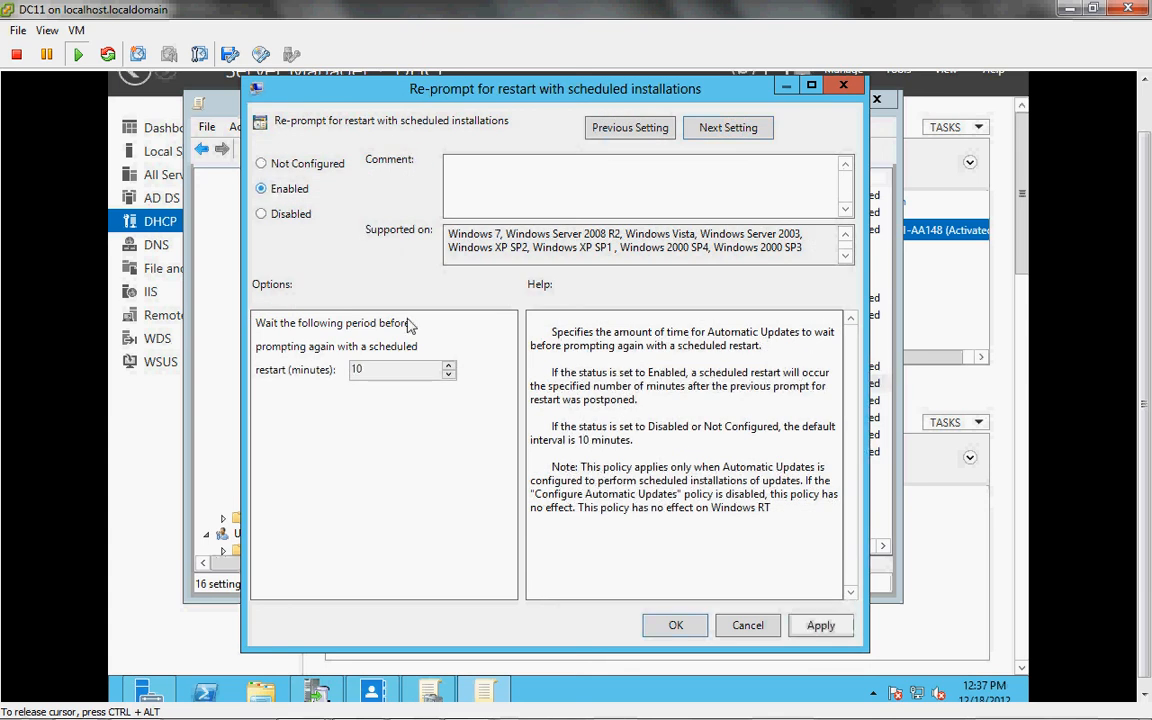
Enable Delay Restart for scheduled installations at 5 minutes and Reschedule Automatic Updates scheduled installations at 1 minute after startup.
click(735, 132)
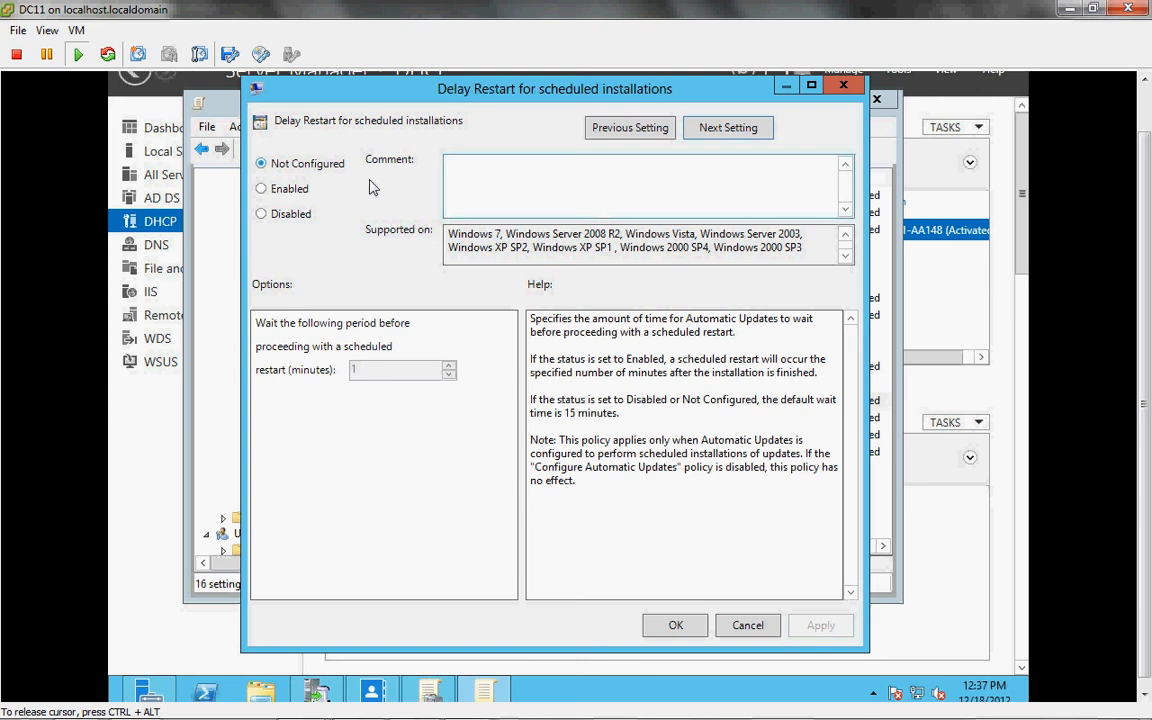
click(261, 189)
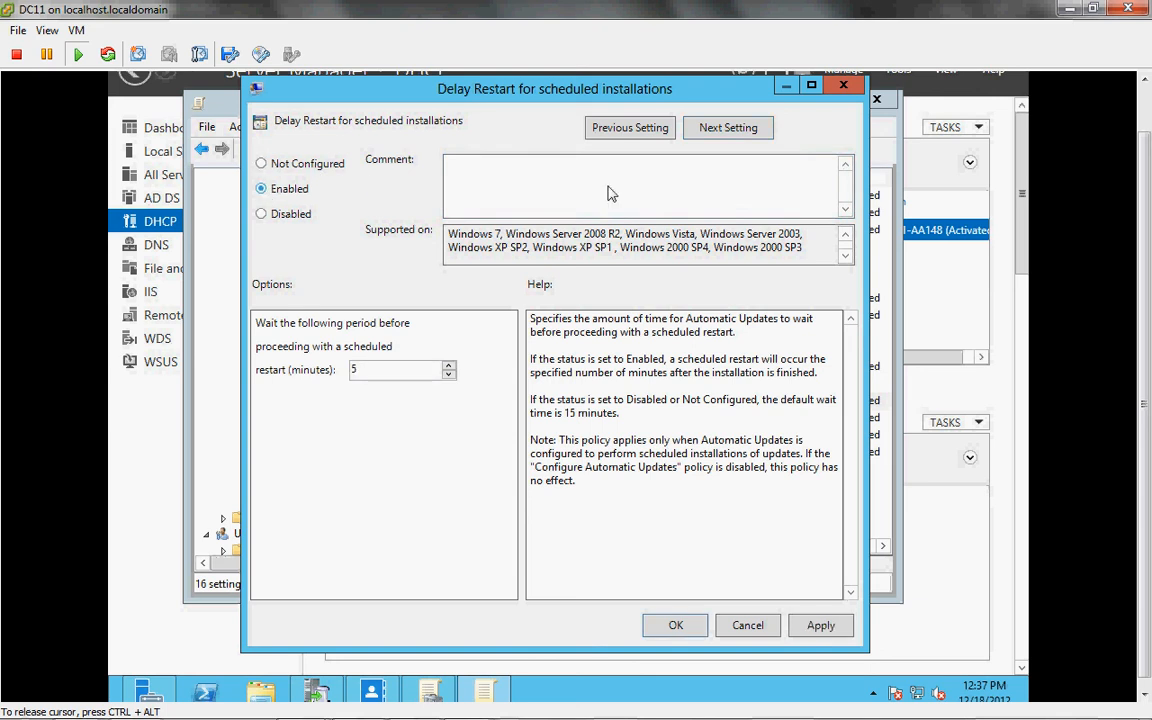
click(728, 128)
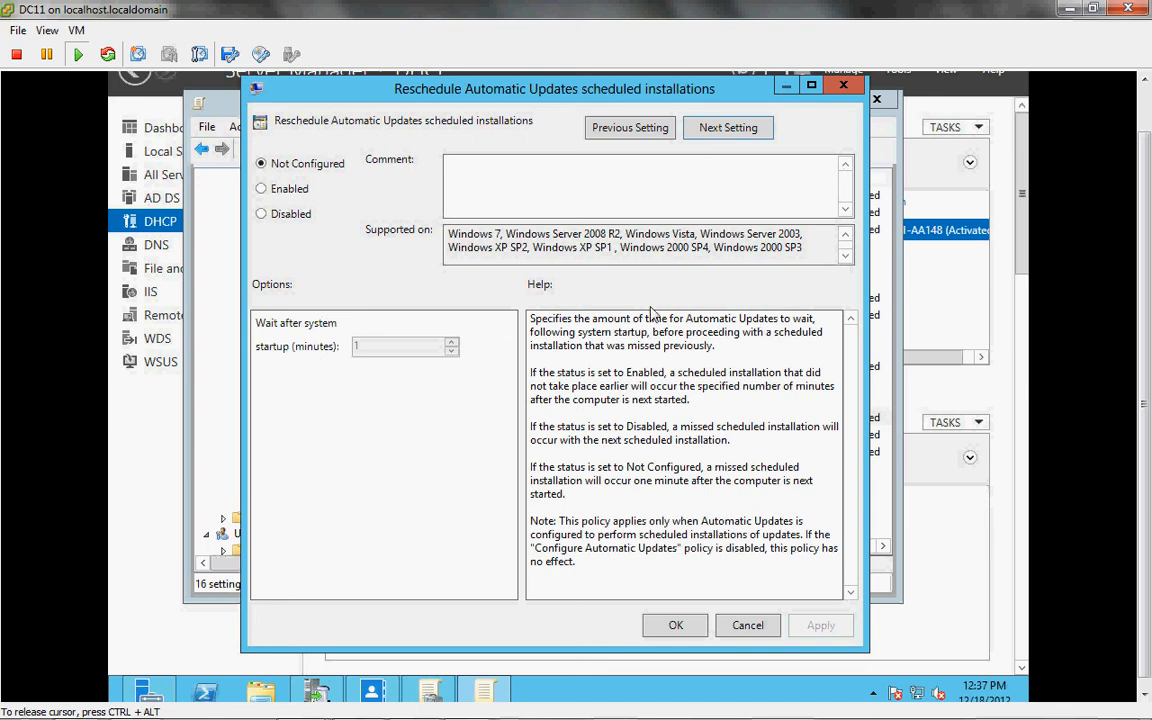
click(268, 189)
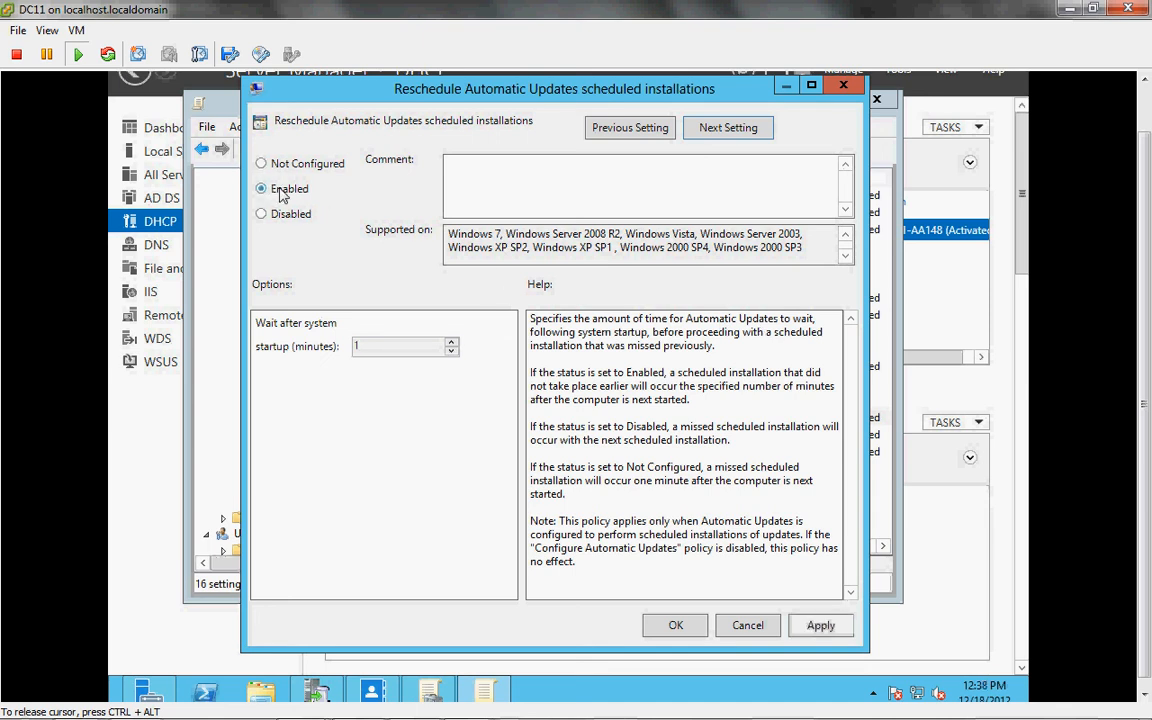
click(728, 128)
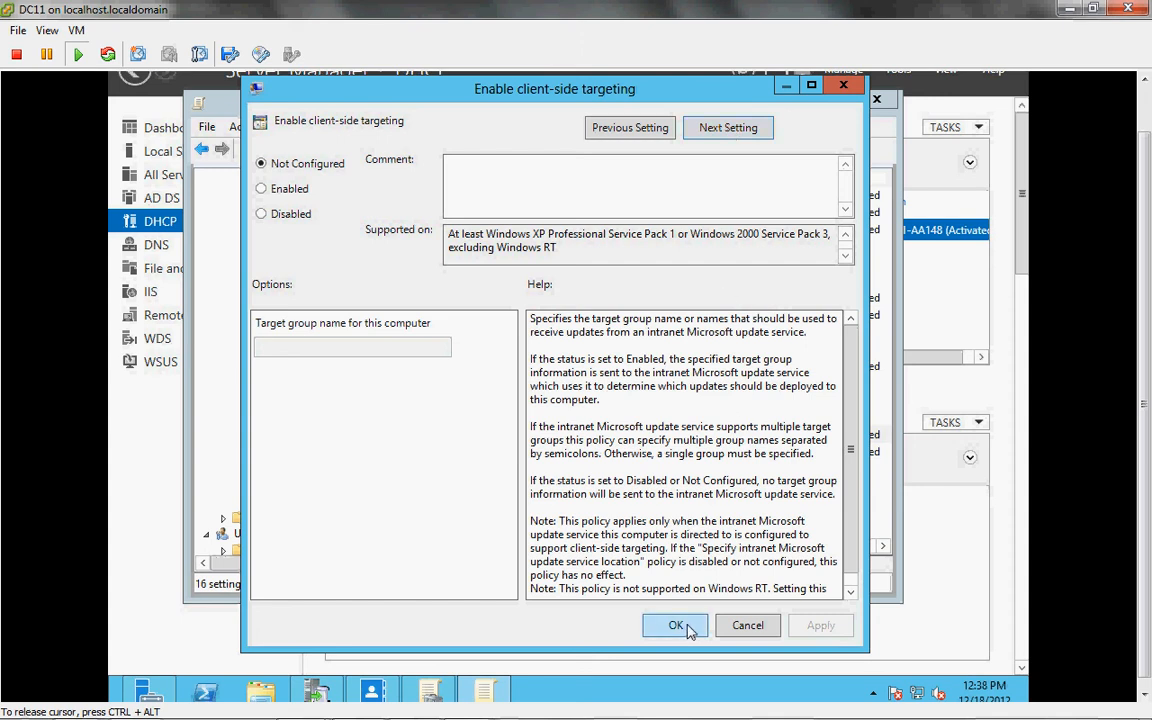
click(738, 138)
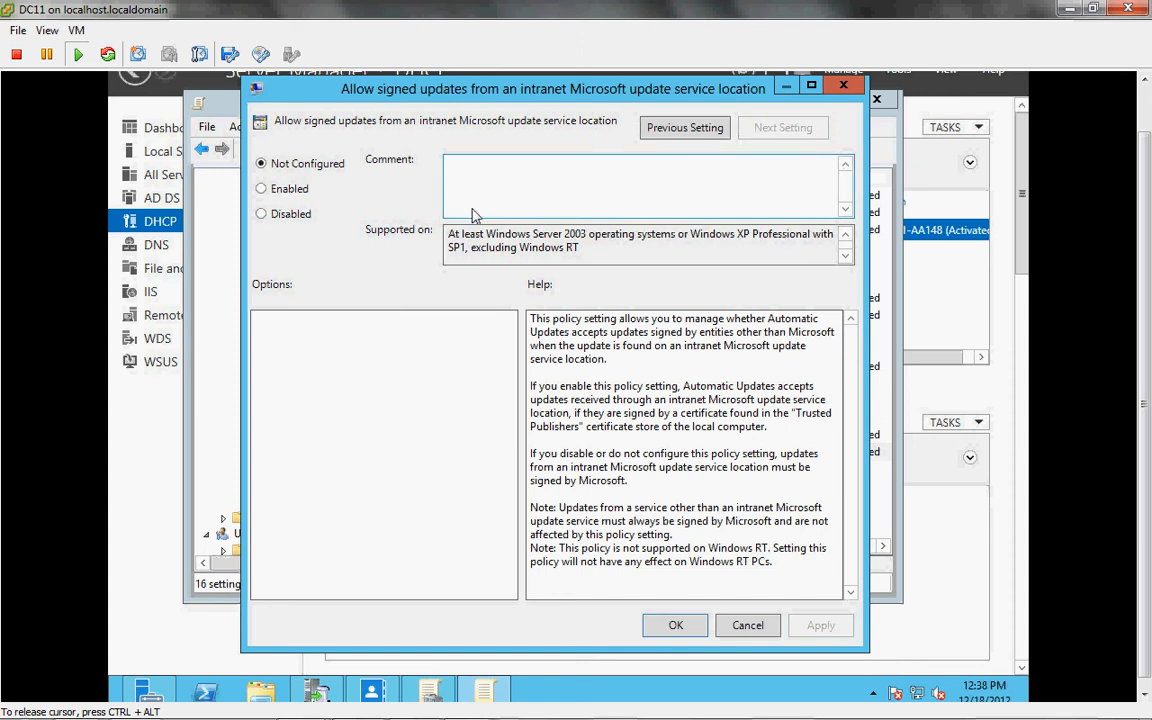
Enable Allow signed updates from an intranet Microsoft update service location, and leave Enable client-side targeting not configured.
click(263, 189)
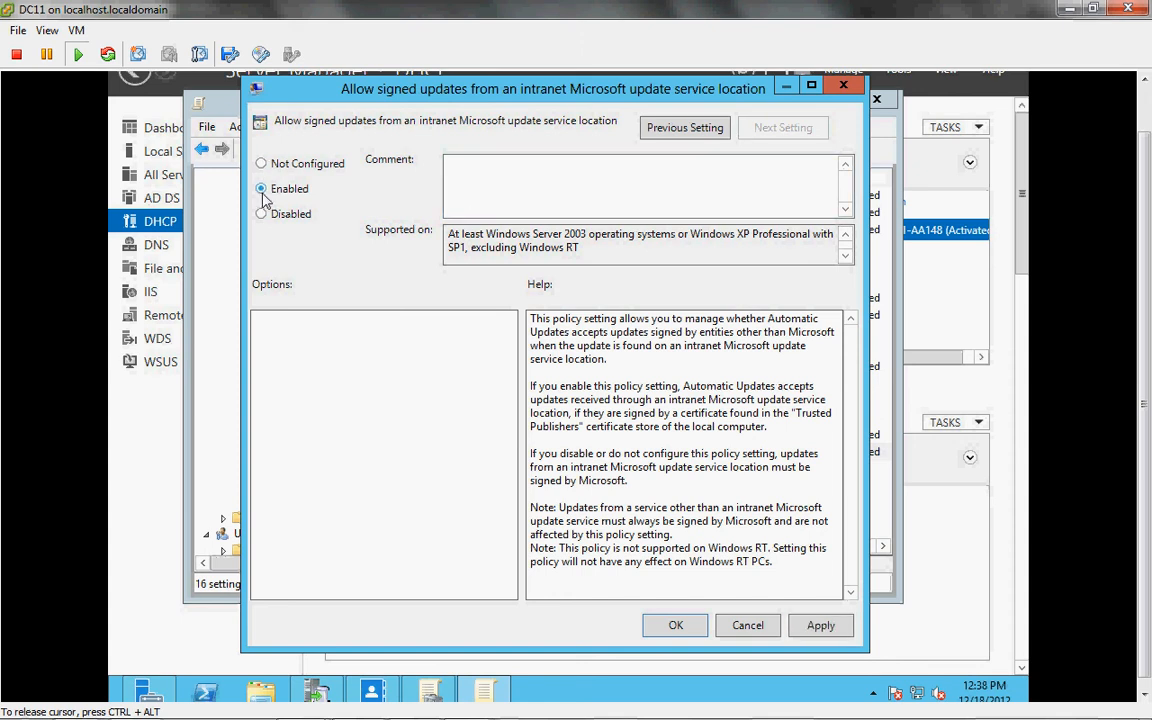
click(704, 127)
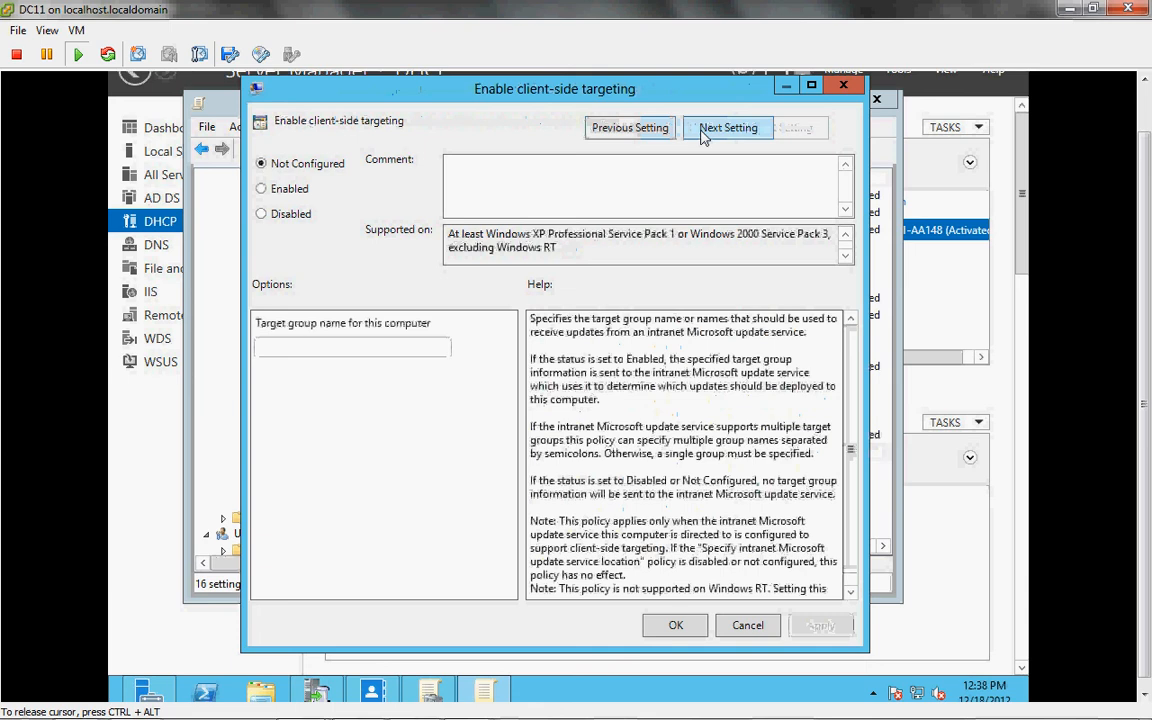
click(704, 132)
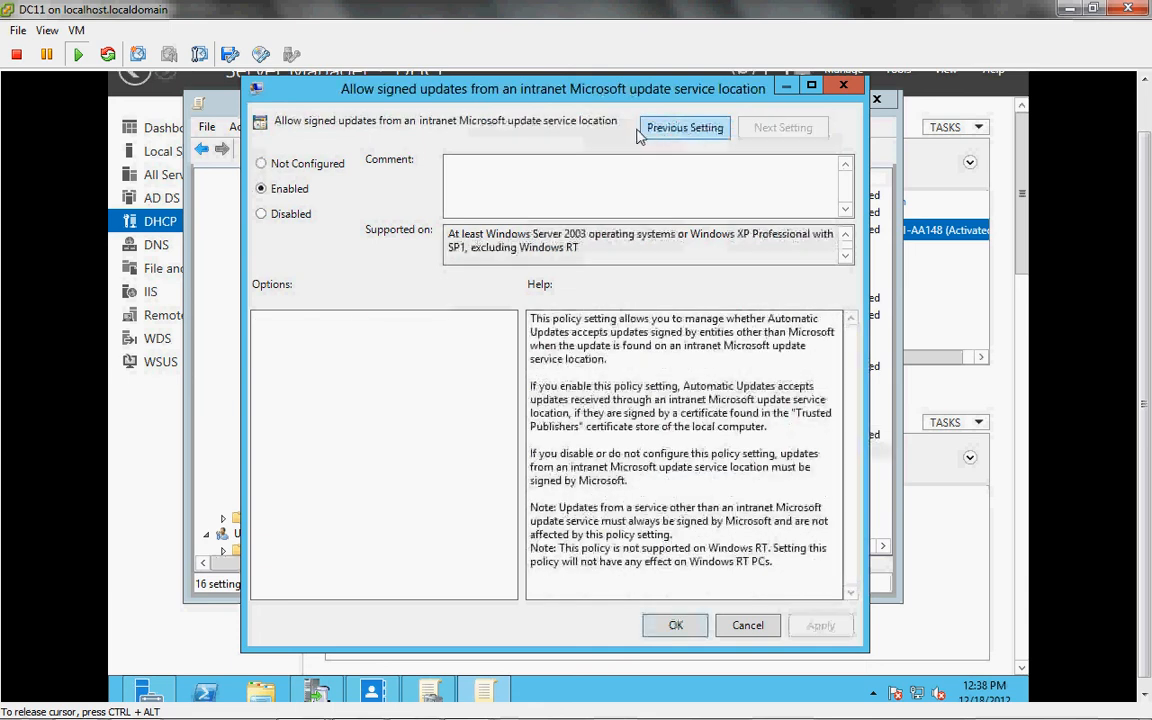
click(684, 625)
click(674, 622)
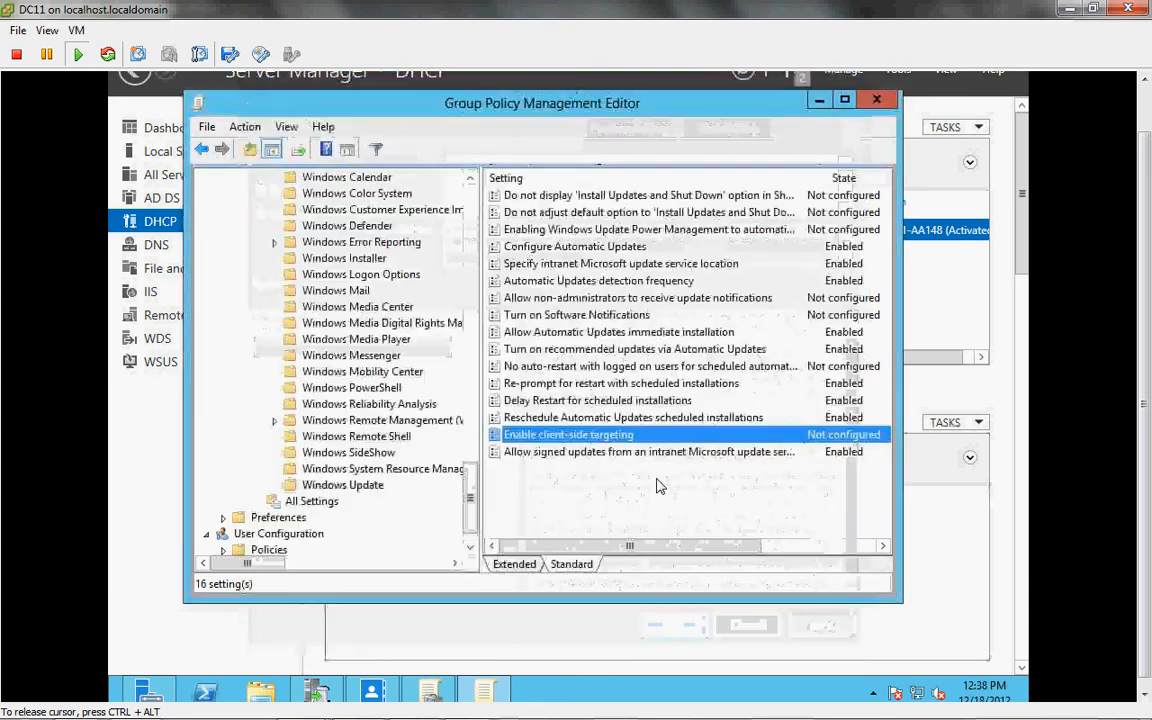
Review the two 'Install Updates and Shut Down' policies, the Windows Update Power Management policy and Configure Automatic Updates without changing them.
click(836, 214)
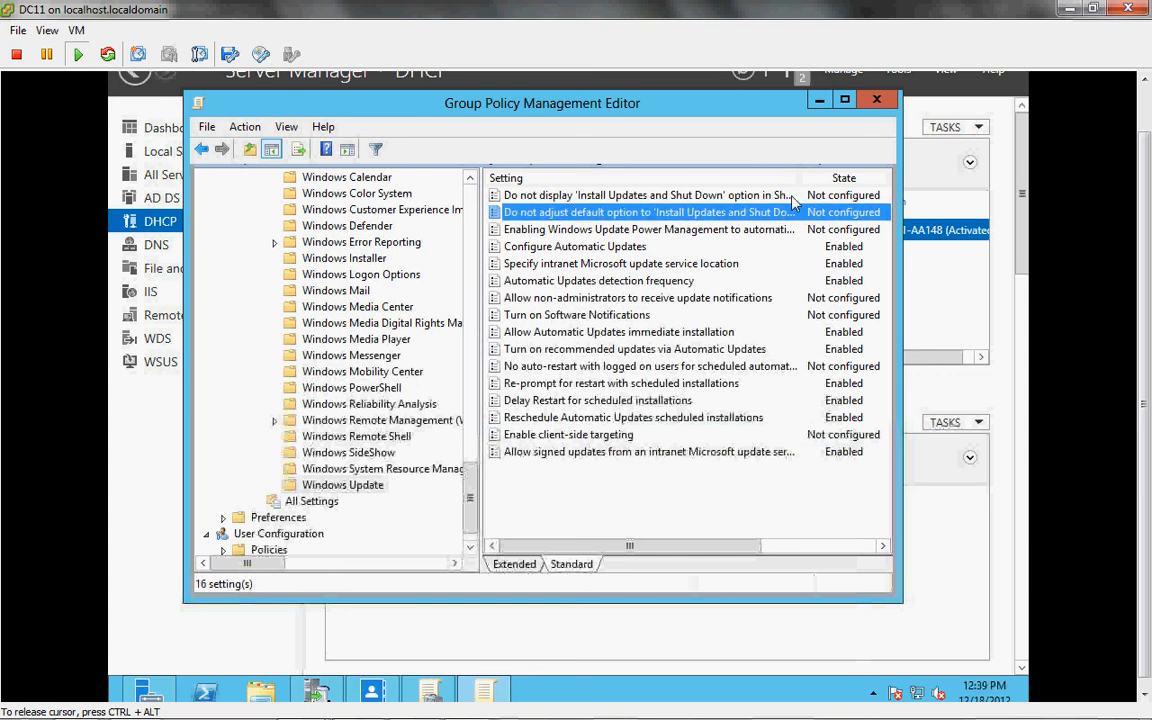
double_click(791, 196)
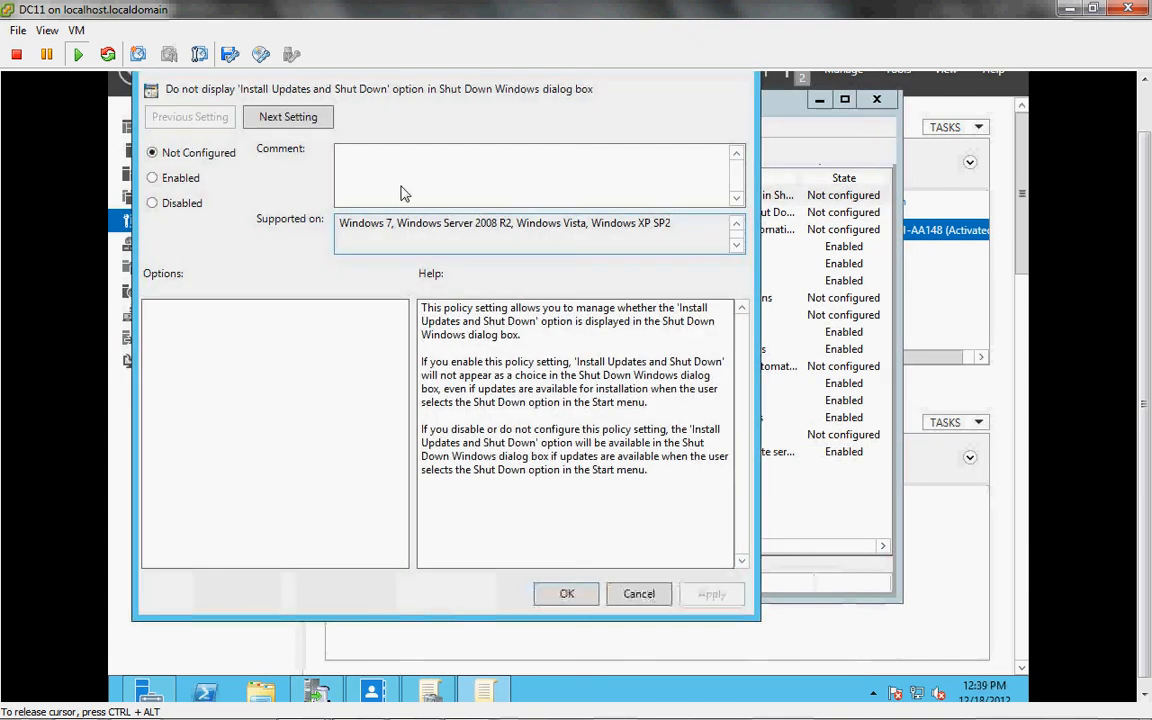
click(293, 121)
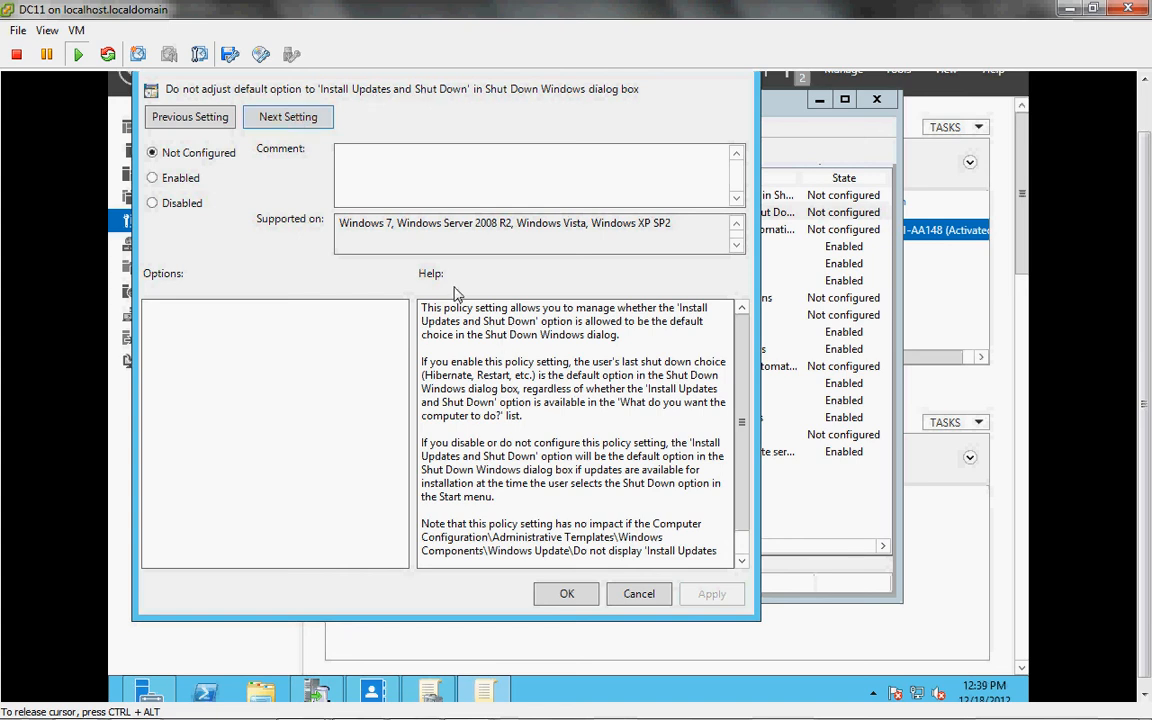
click(297, 122)
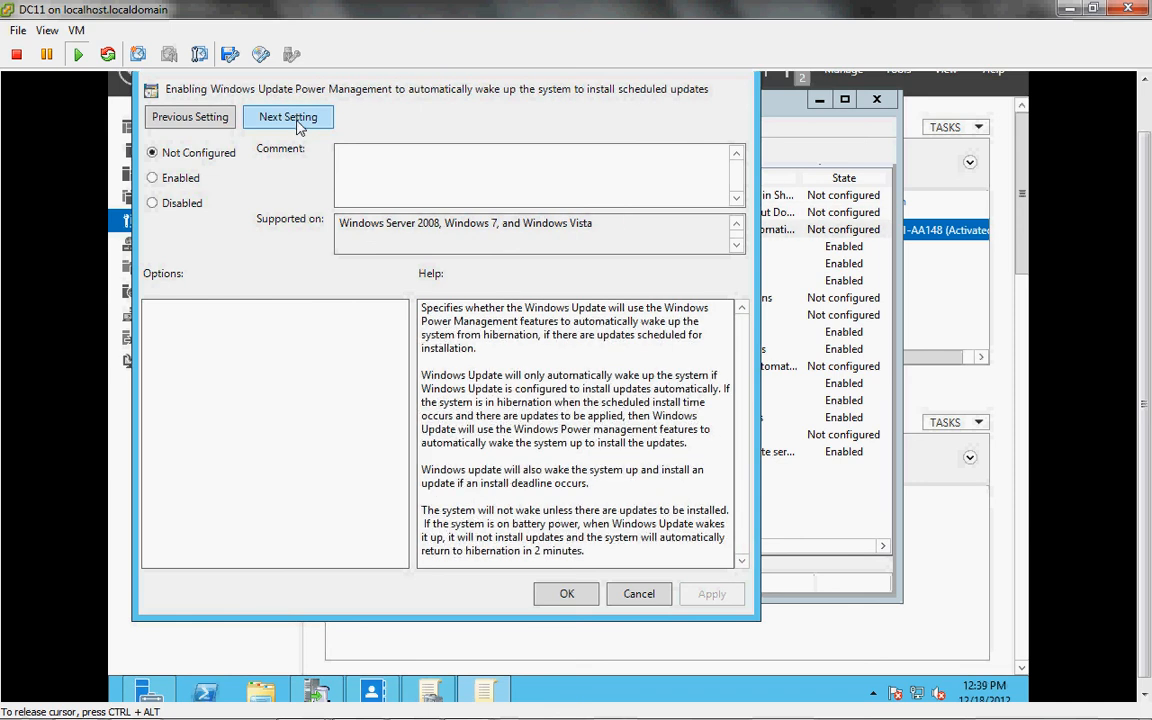
click(297, 122)
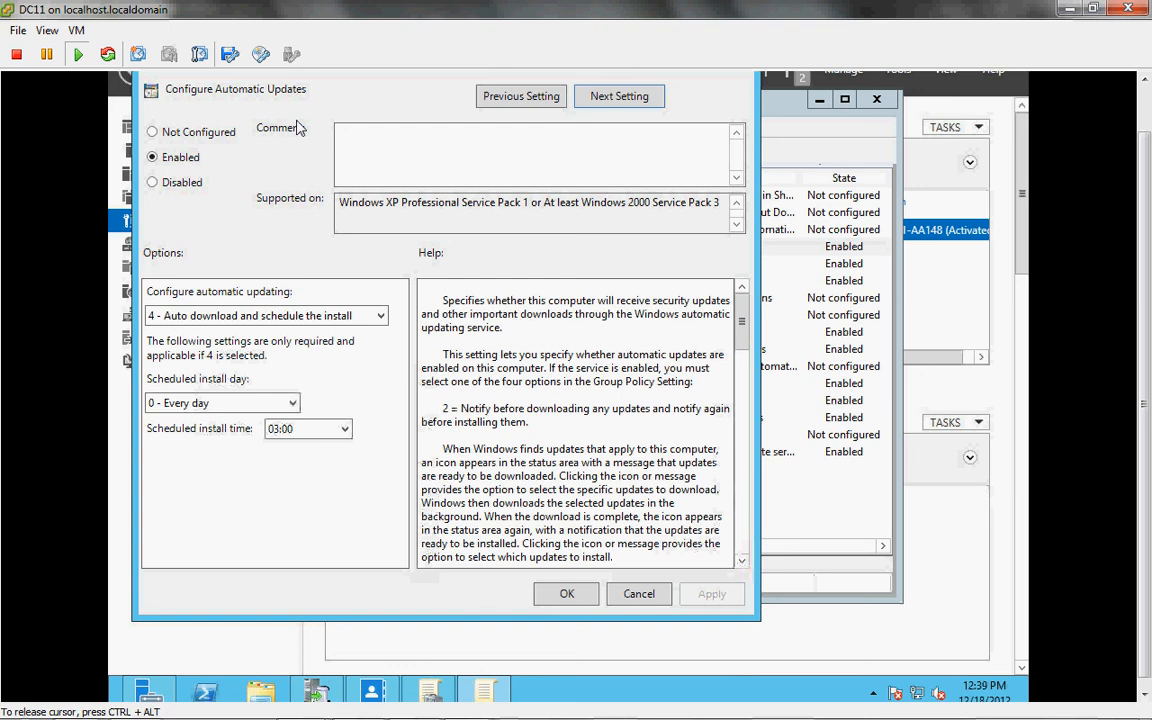
click(570, 595)
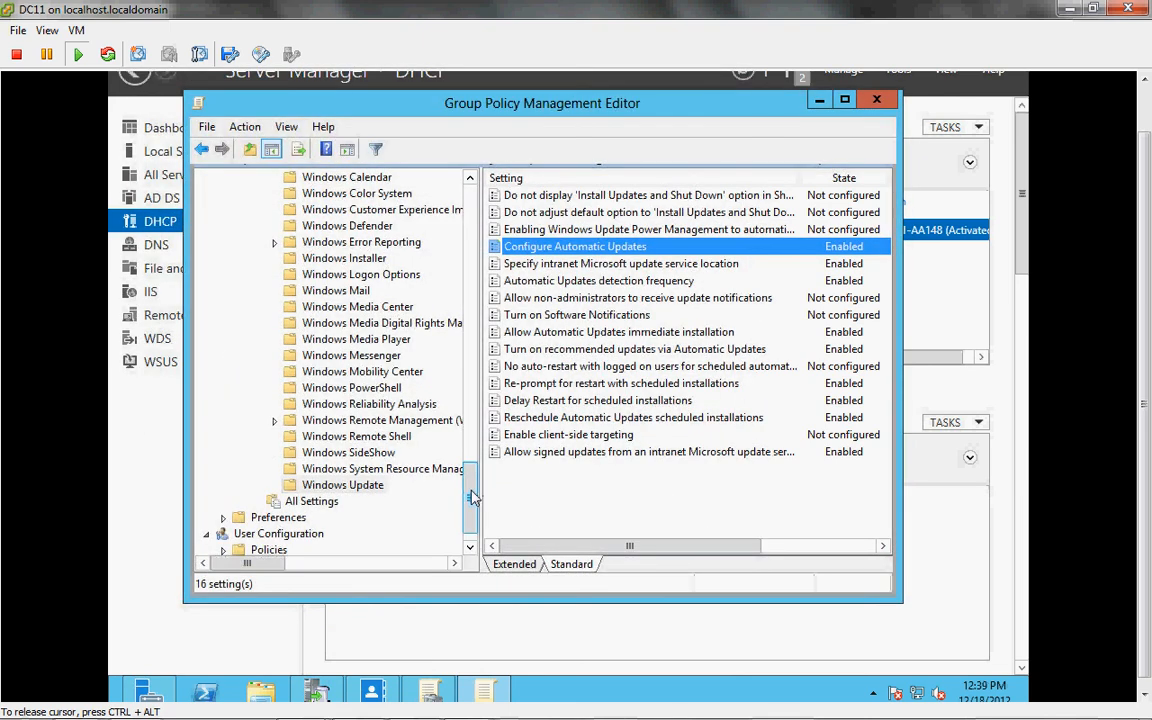
Open the properties of the LabRequiredPolicies root node and disable its User Configuration settings, confirming the change.
drag(474, 497, 466, 180)
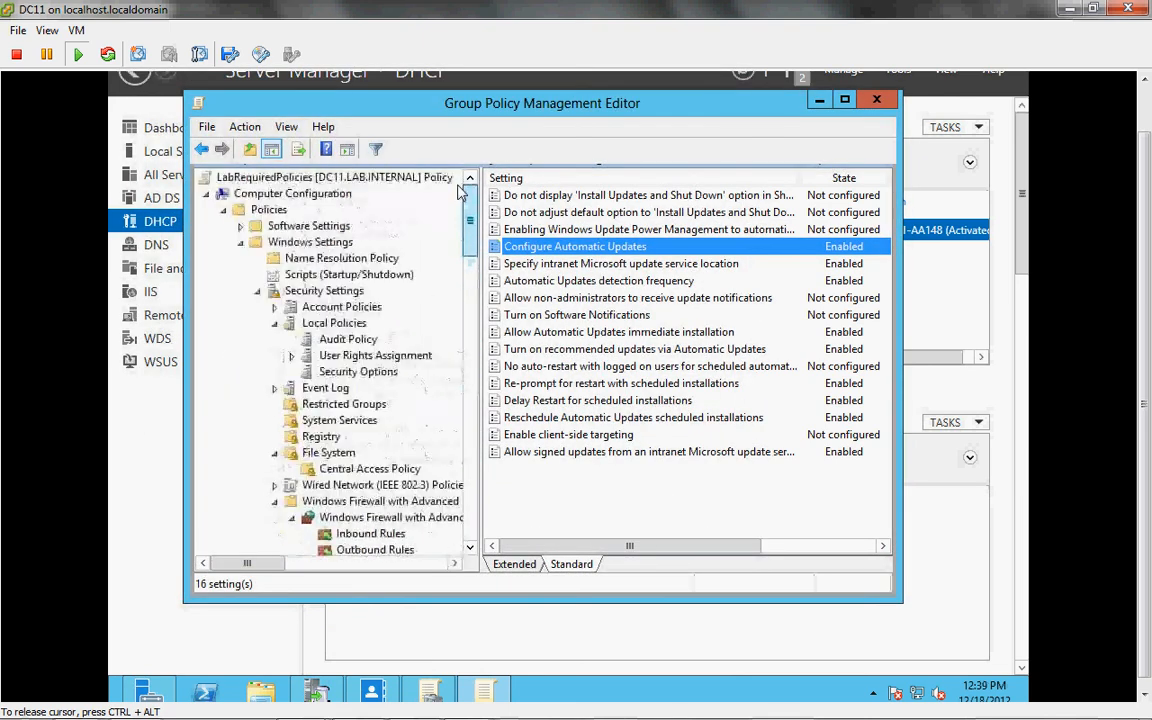
click(208, 195)
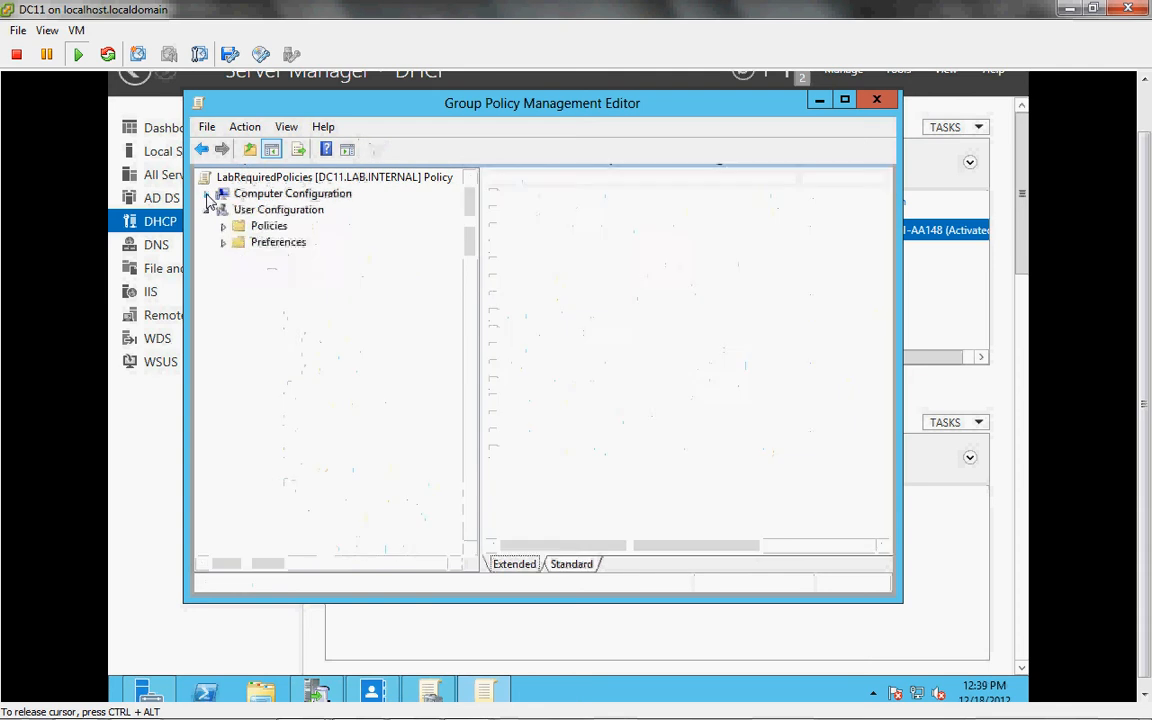
click(278, 178)
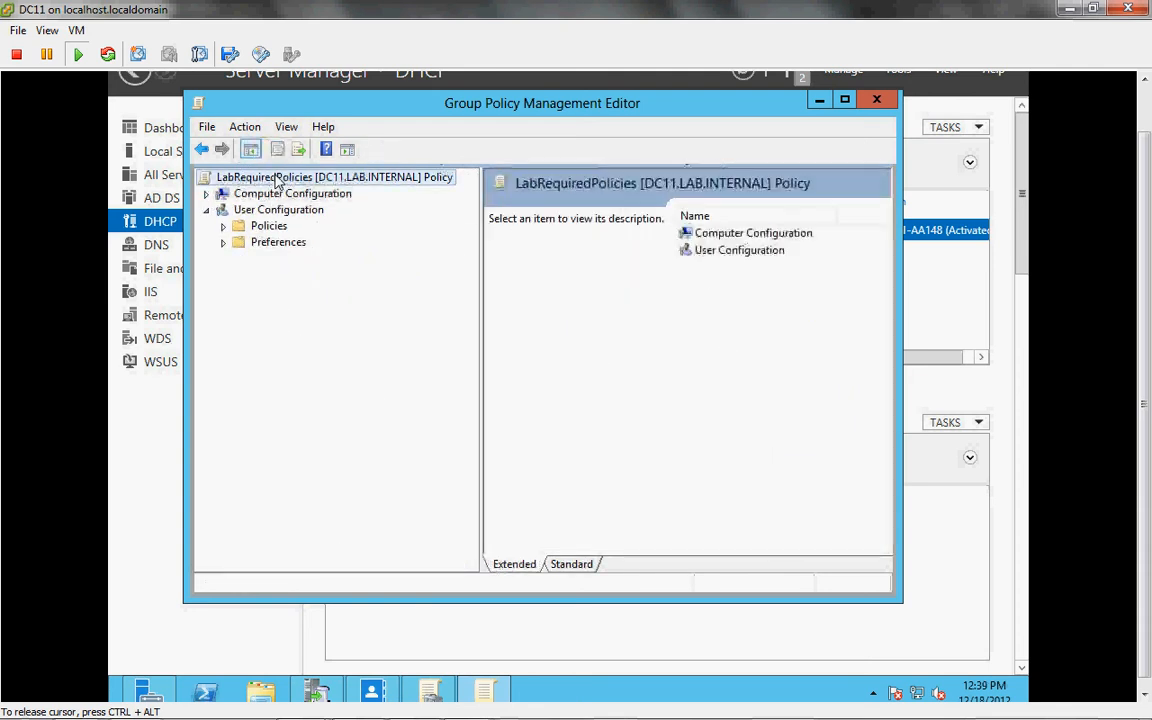
right_click(278, 179)
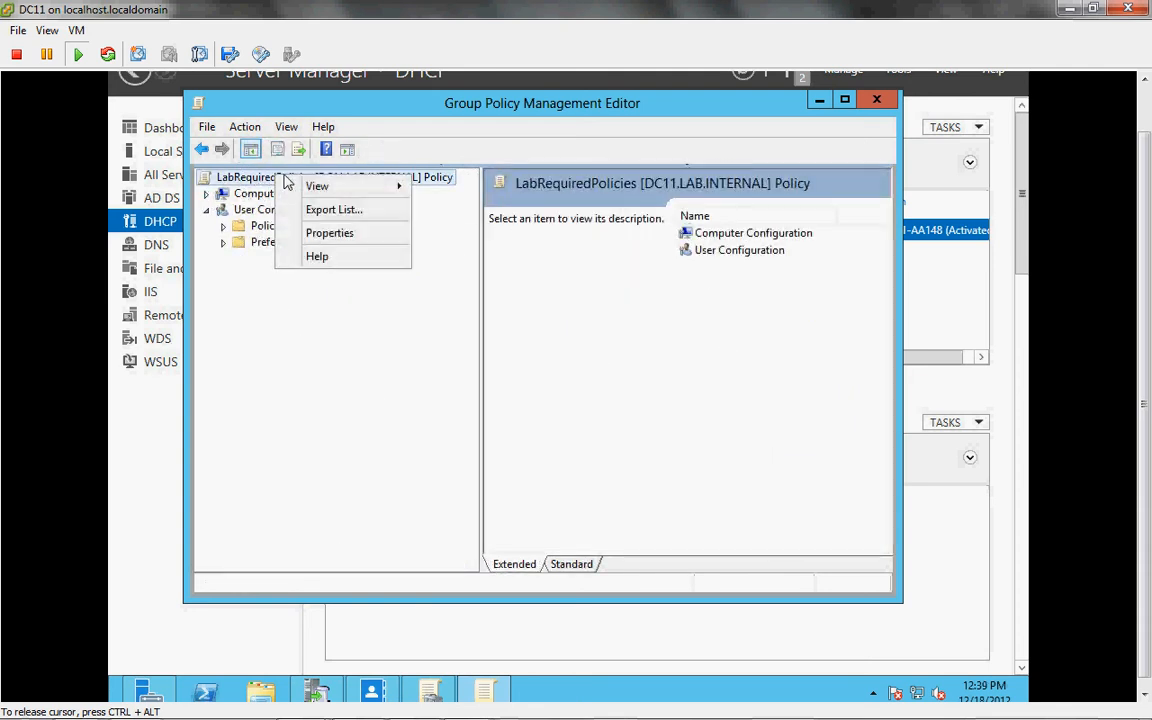
click(332, 236)
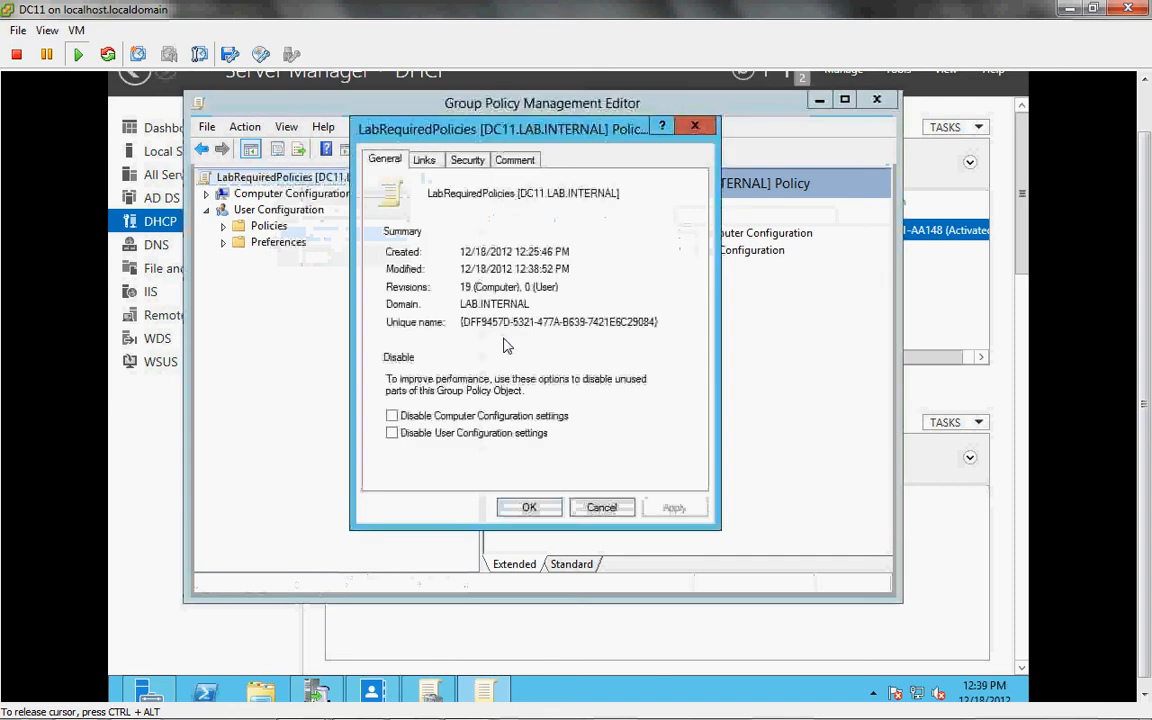
click(393, 434)
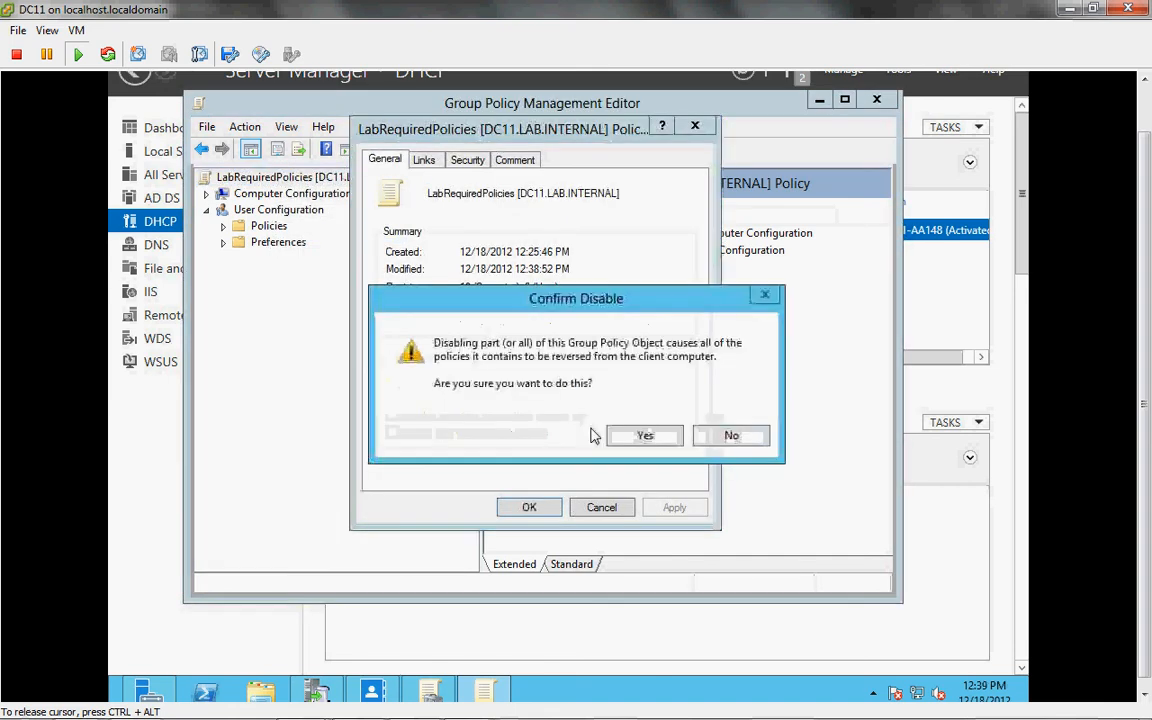
click(645, 437)
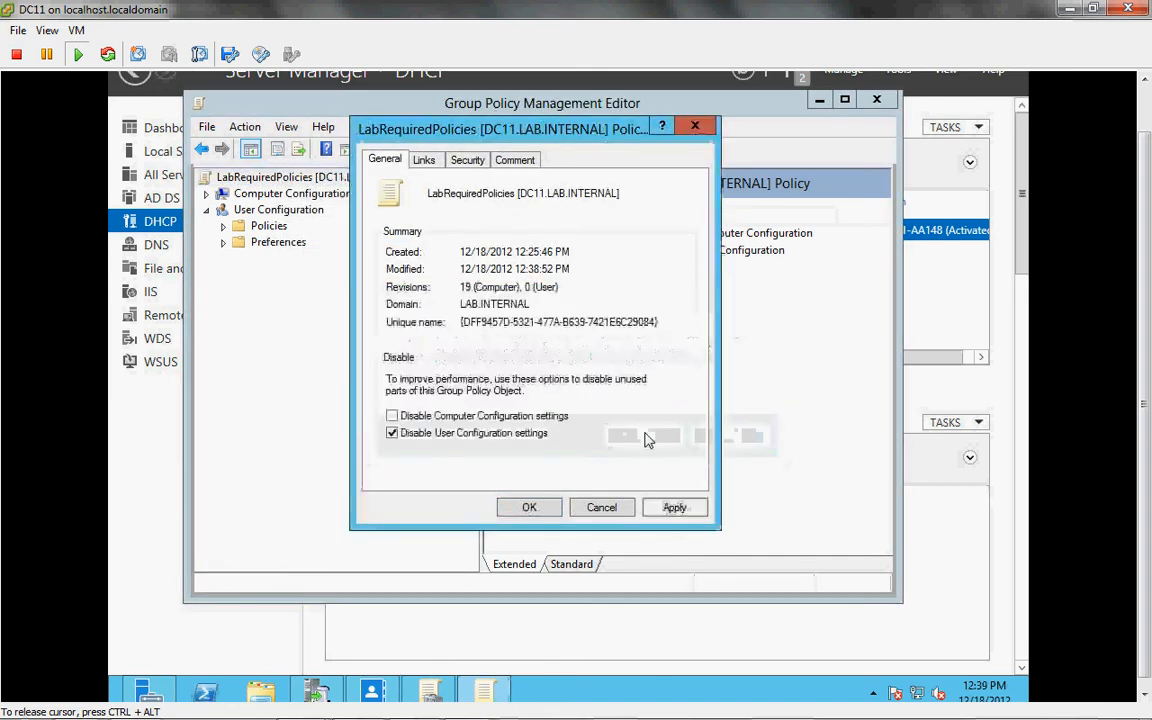
Examine the policy object's link search options and the security permissions granted to Authenticated Users.
click(426, 162)
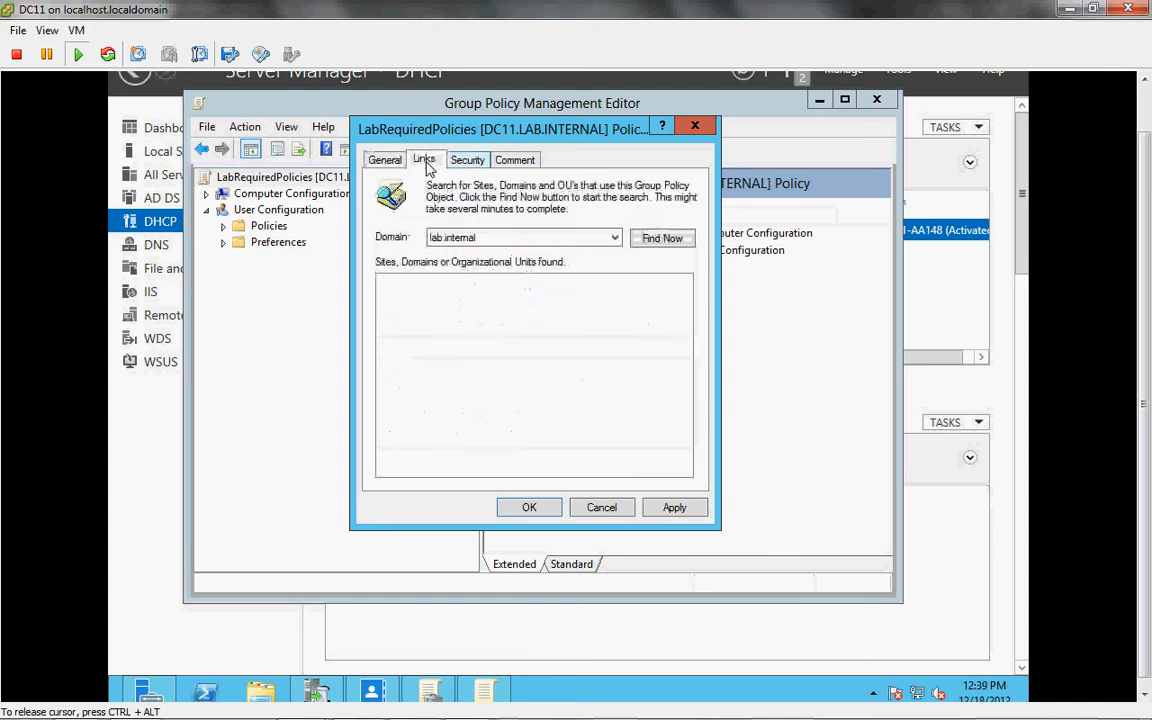
click(463, 163)
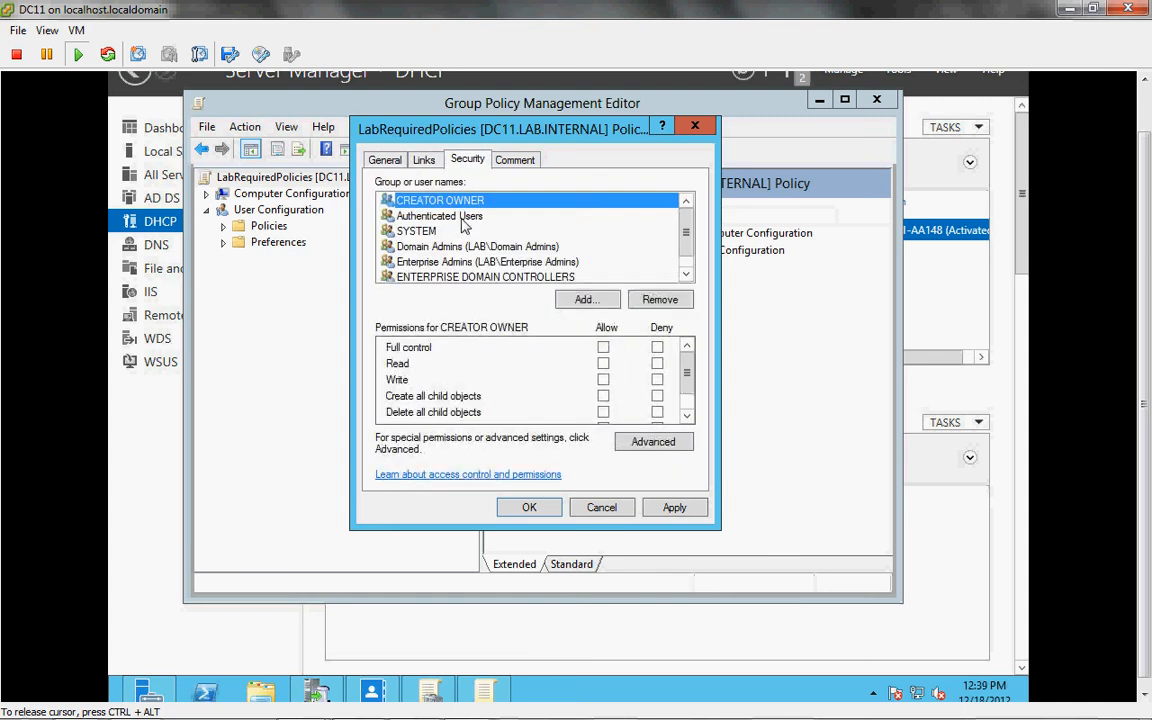
click(462, 219)
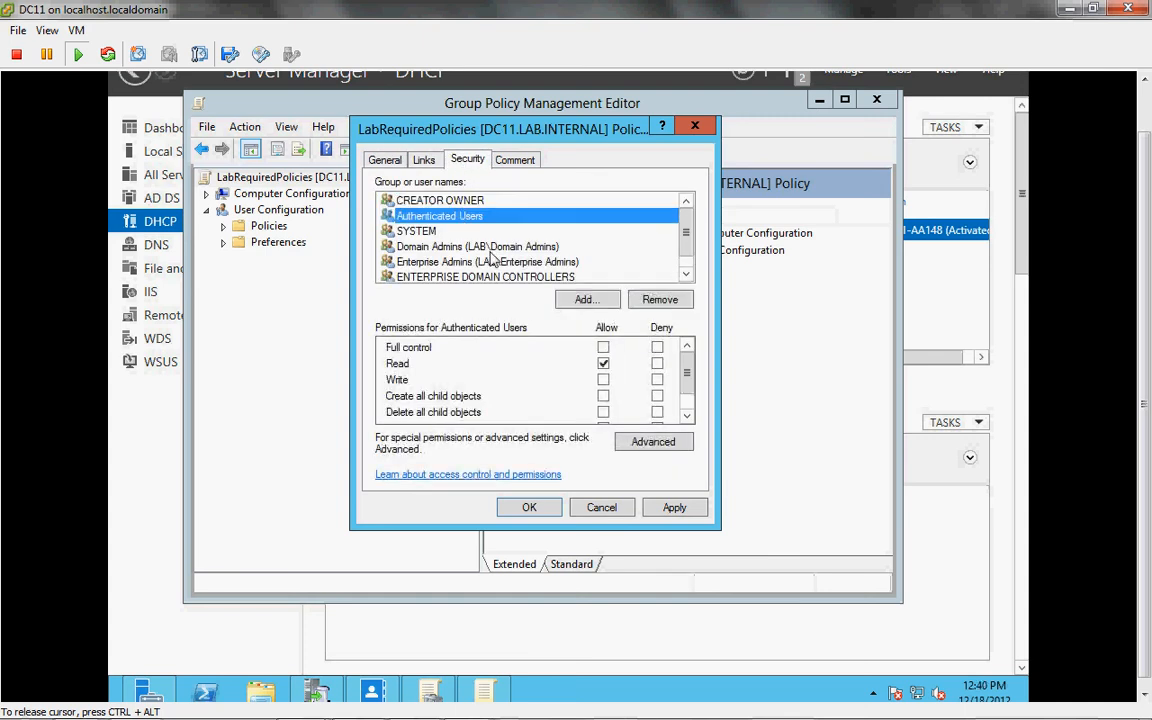
Add the comment "Created 12/18/2012 Implents WSUS configuration - AM" to LabRequiredPolicies, save its properties and close the policy editor.
click(514, 159)
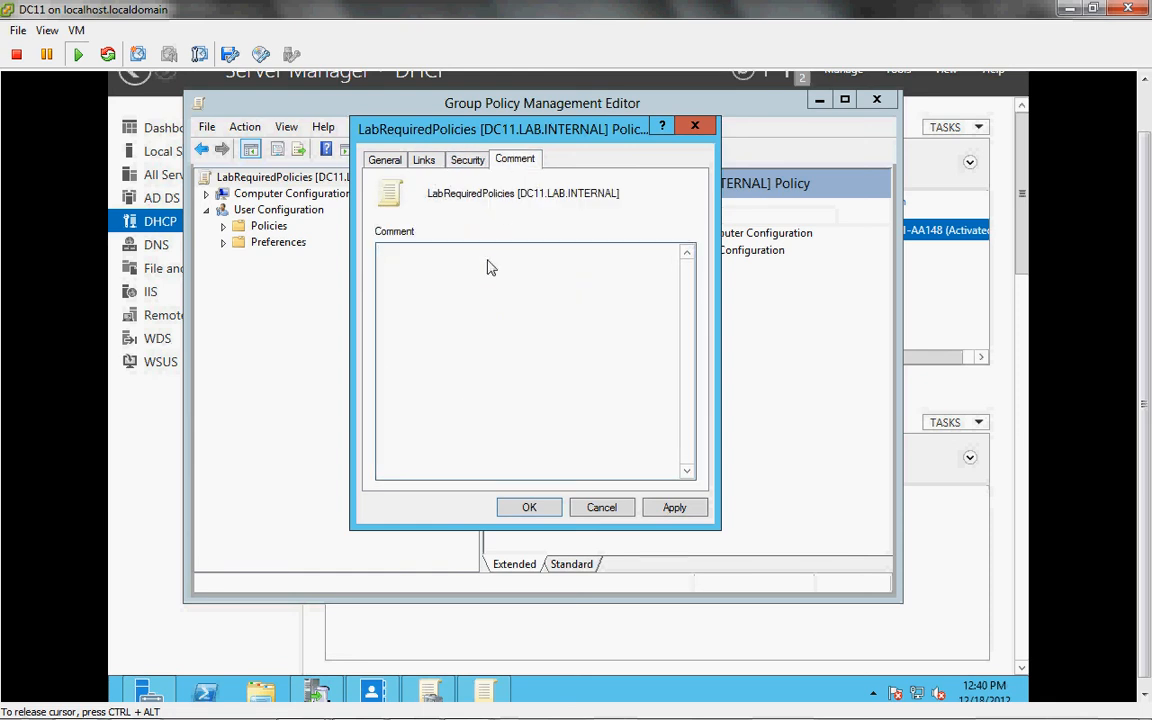
text(Created 12/18/2012 Implents WSUS conf)
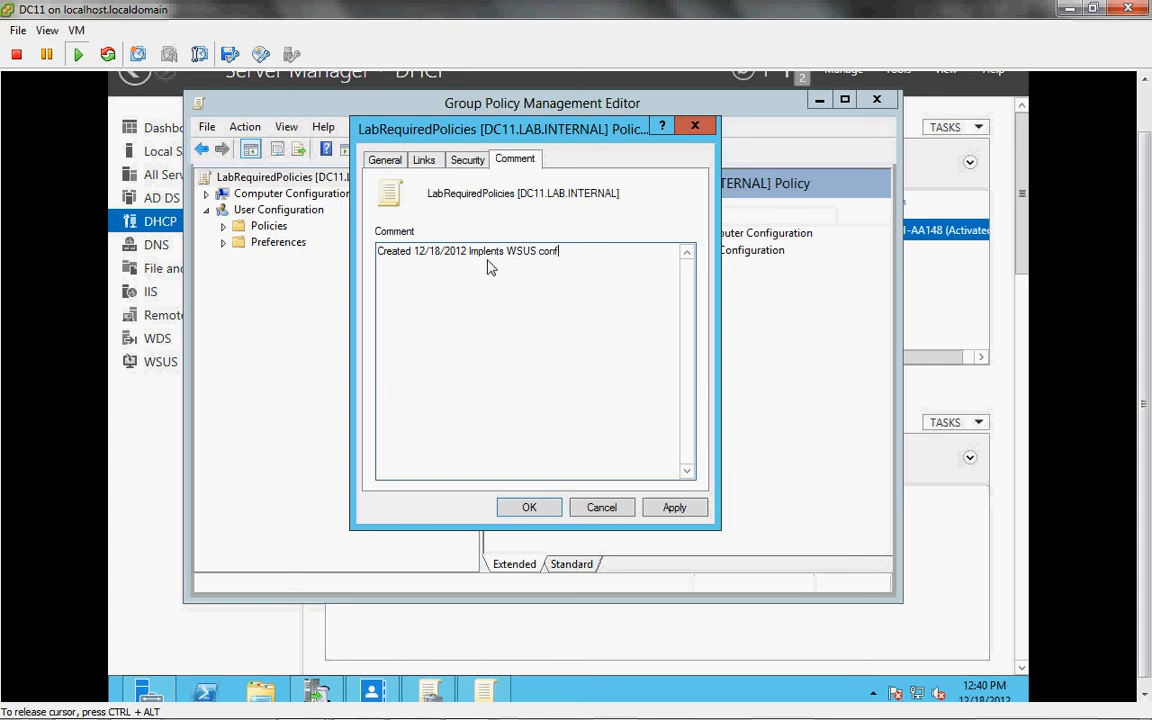
text(urat)
key(BackSpace)
key(BackSpace)
key(BackSpace)
key(BackSpace)
text(iguration - AM)
click(530, 508)
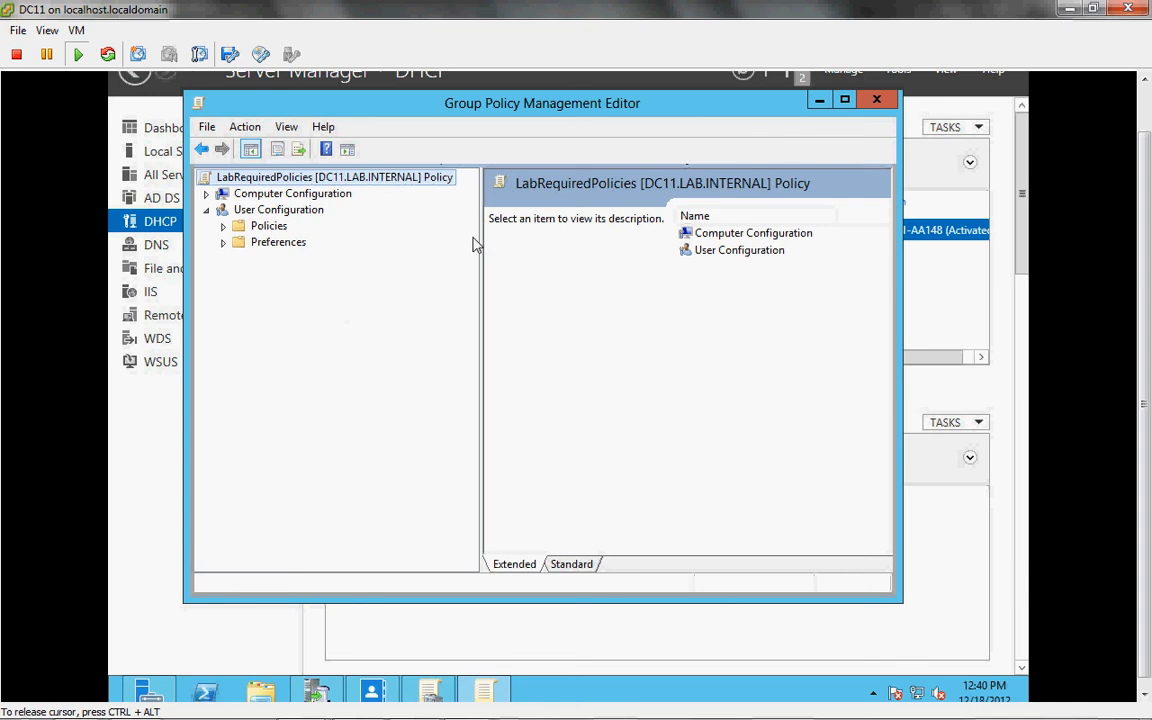
click(877, 101)
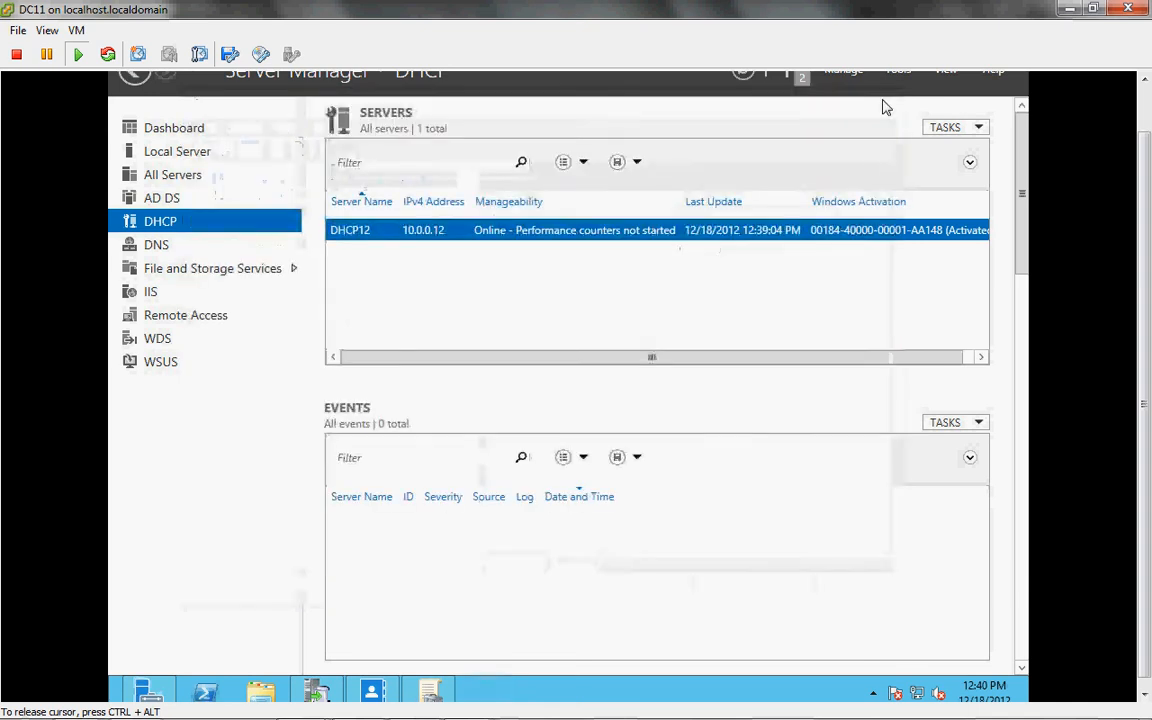
In Group Policy Management, examine the GPOs linked to lab.internal and the policy inheritance of the Domain Controllers OU.
click(430, 690)
click(234, 163)
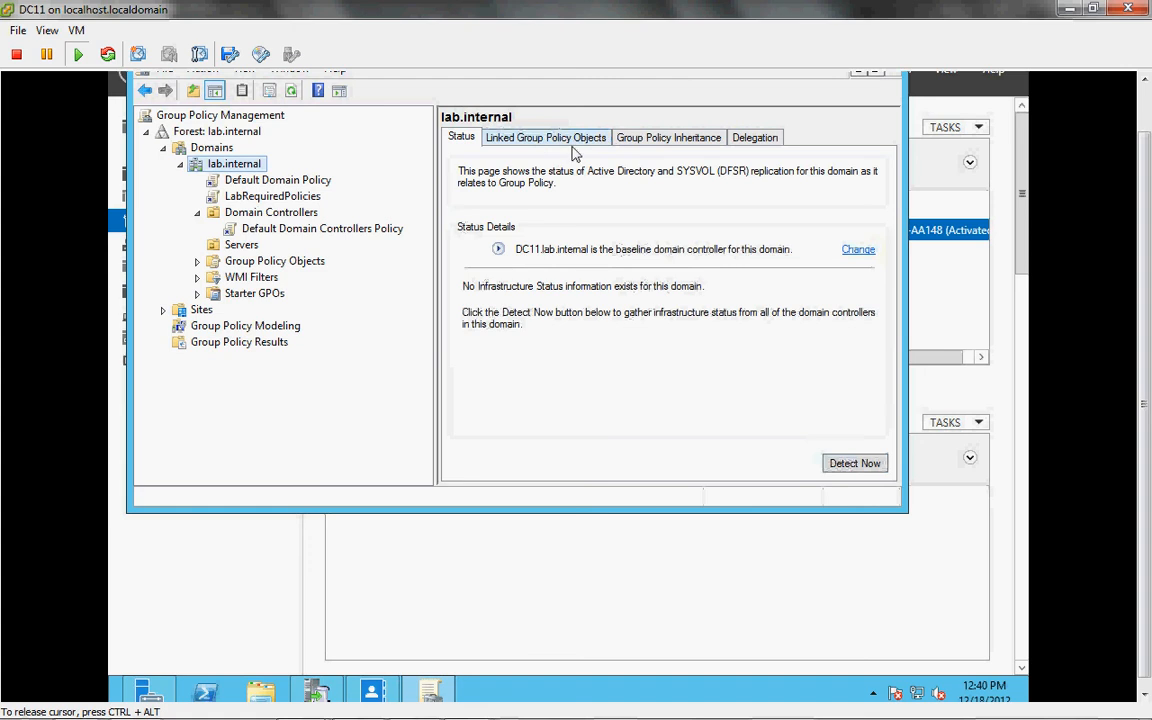
click(575, 140)
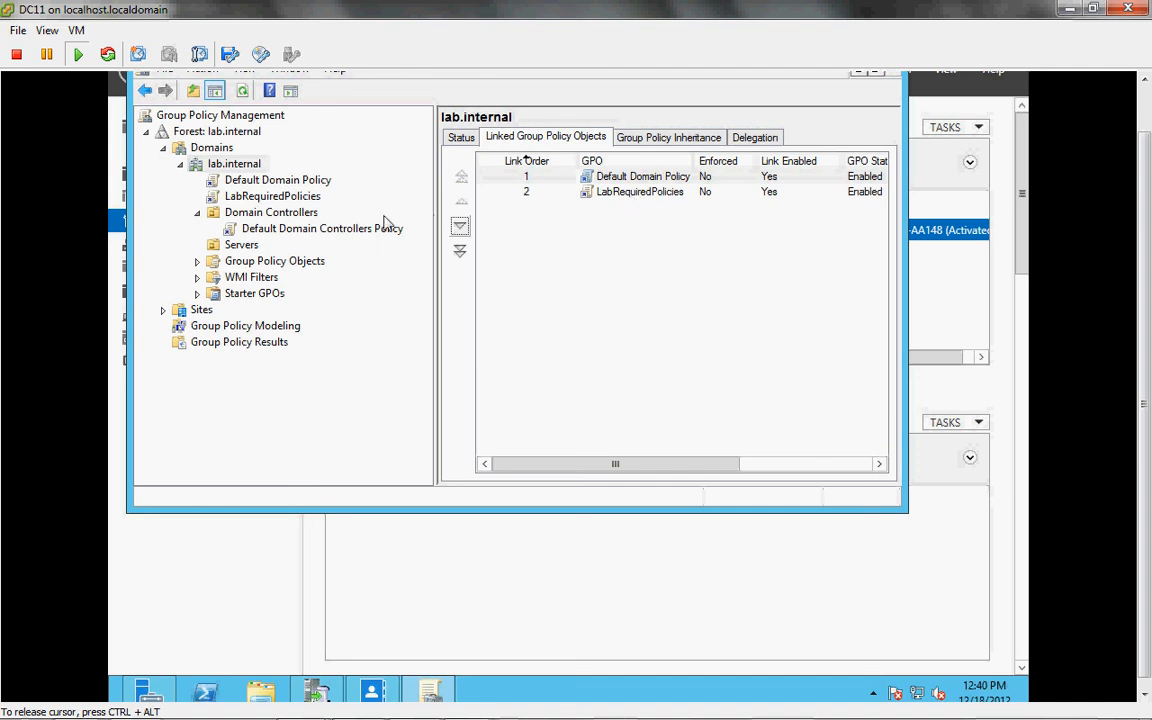
click(308, 218)
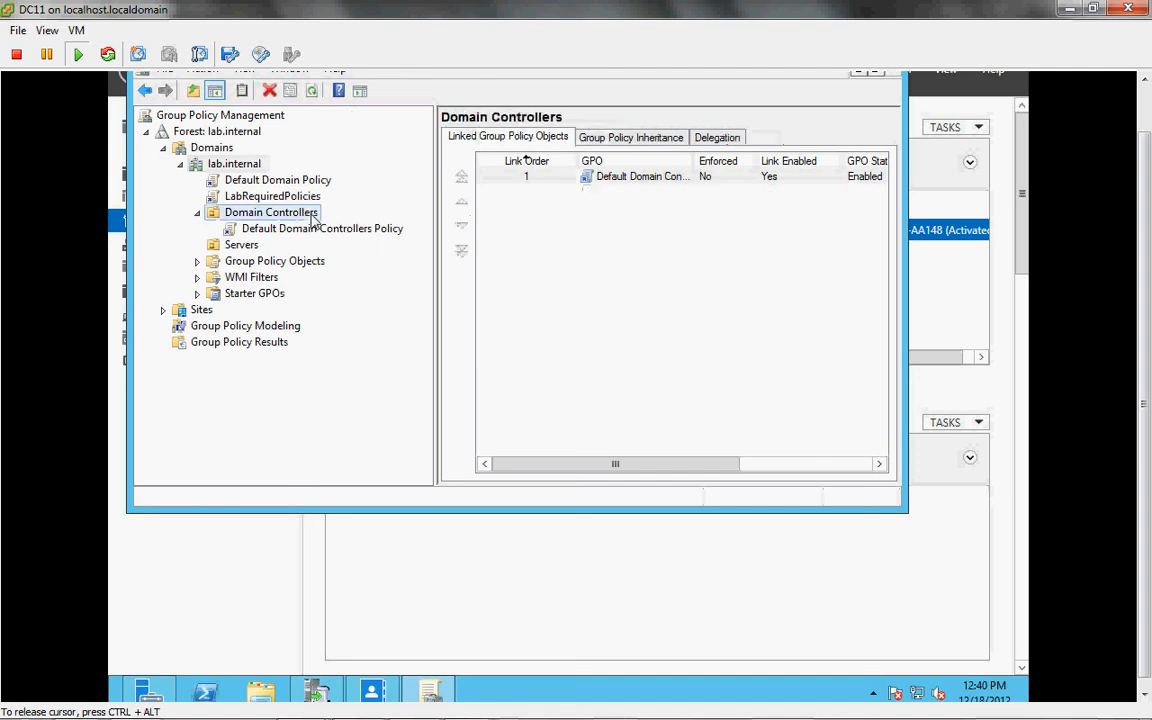
click(617, 137)
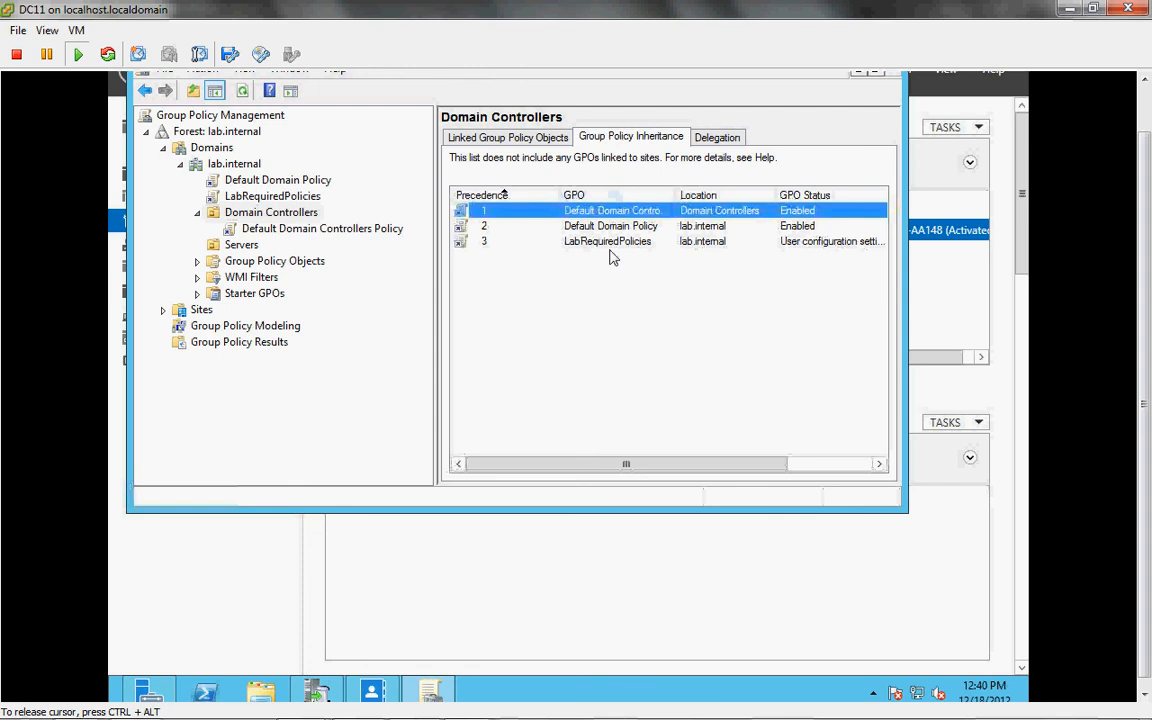
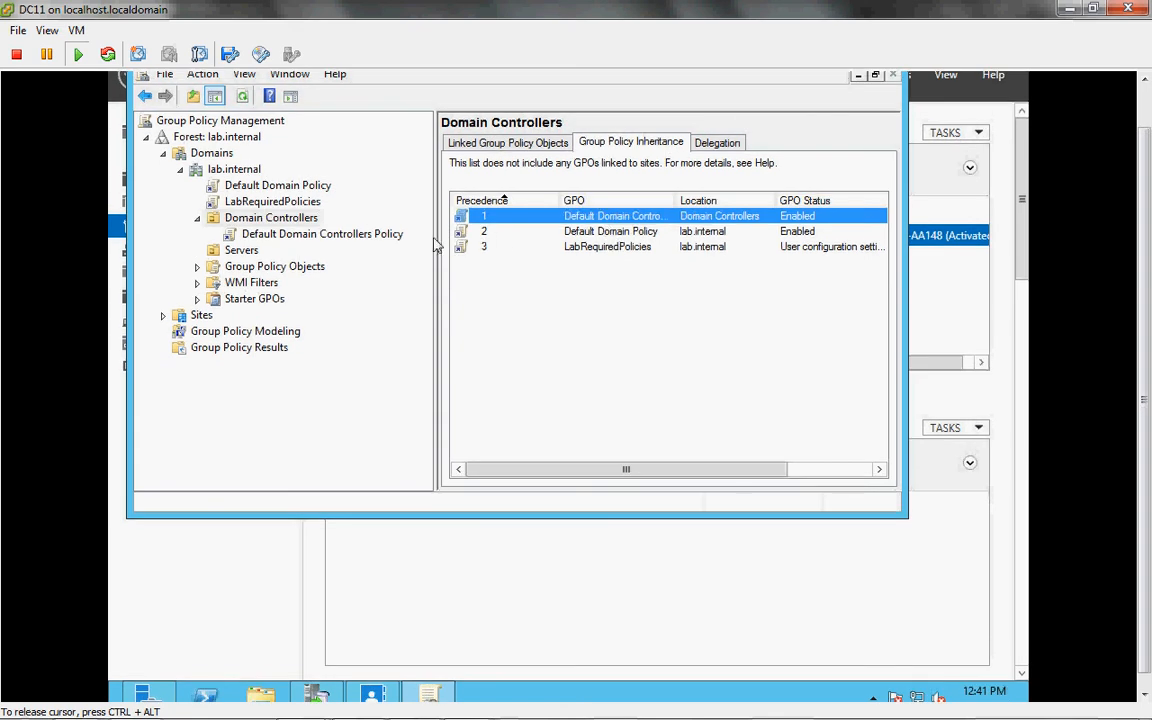
Move LabRequiredPolicies up to link order 1 for lab.internal, and check the domain's policy inheritance.
click(232, 168)
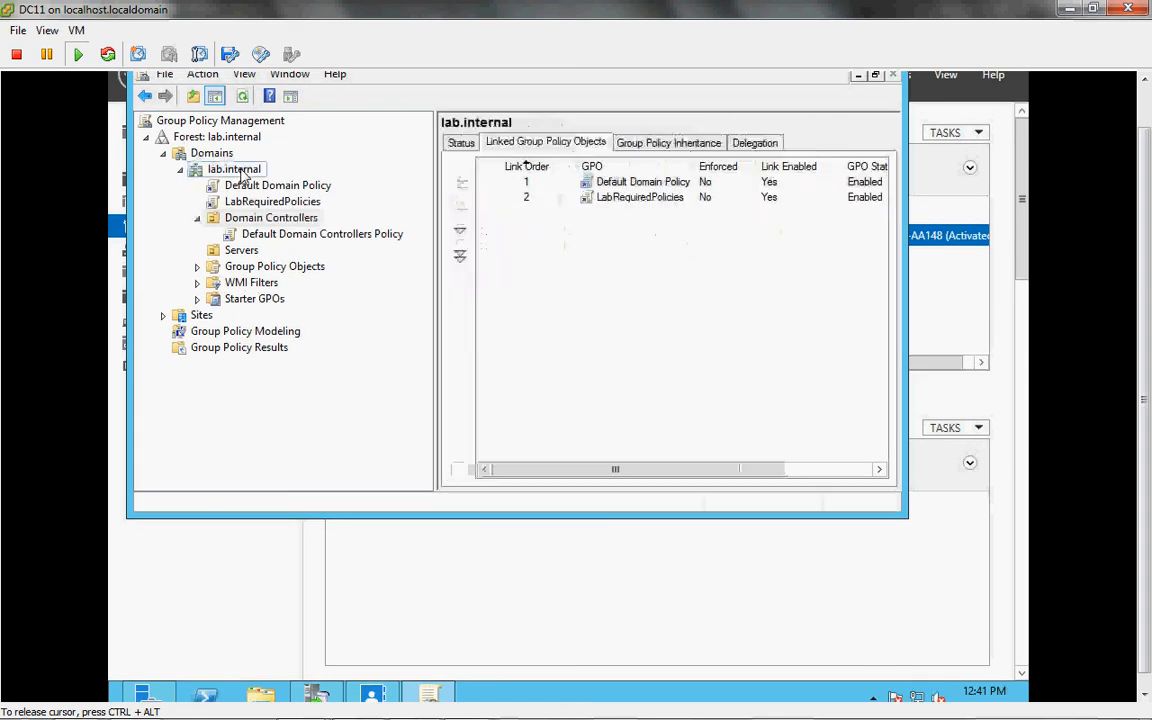
click(667, 143)
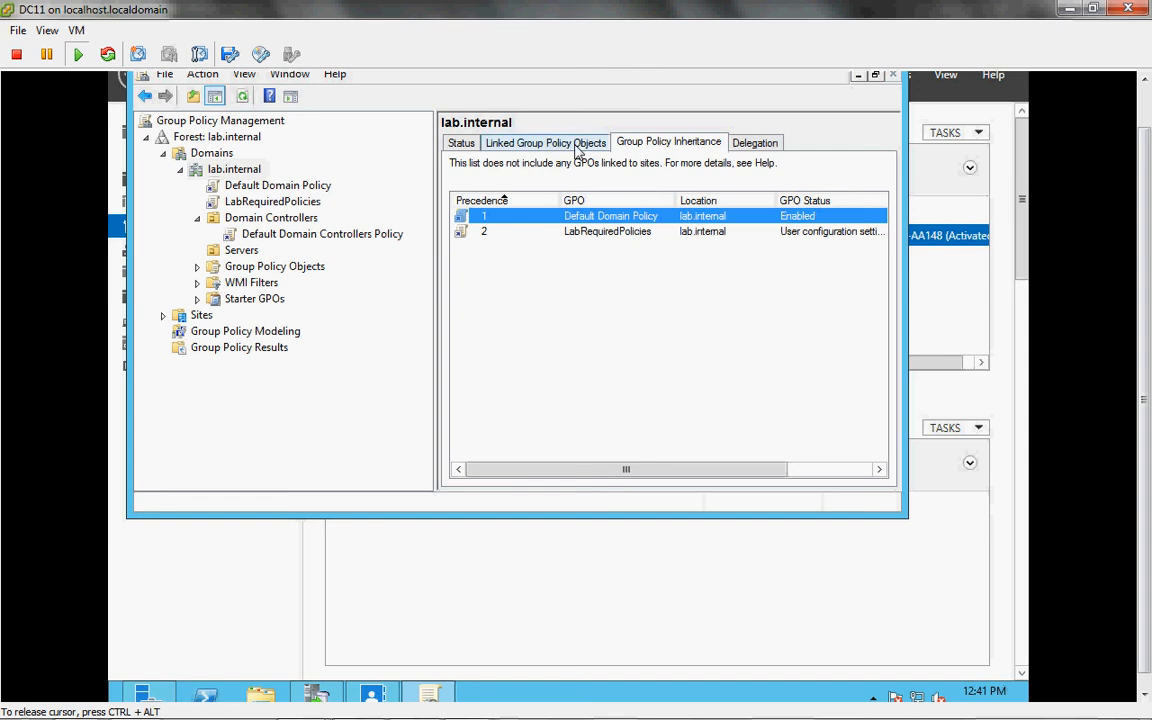
click(522, 142)
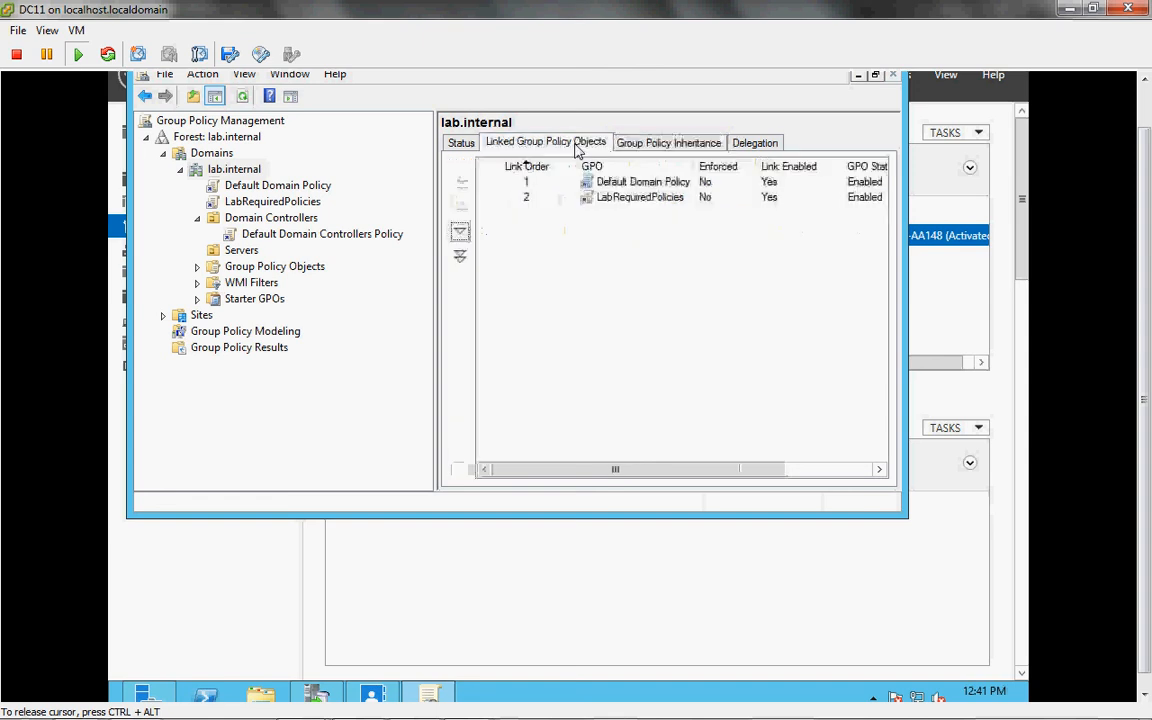
click(612, 197)
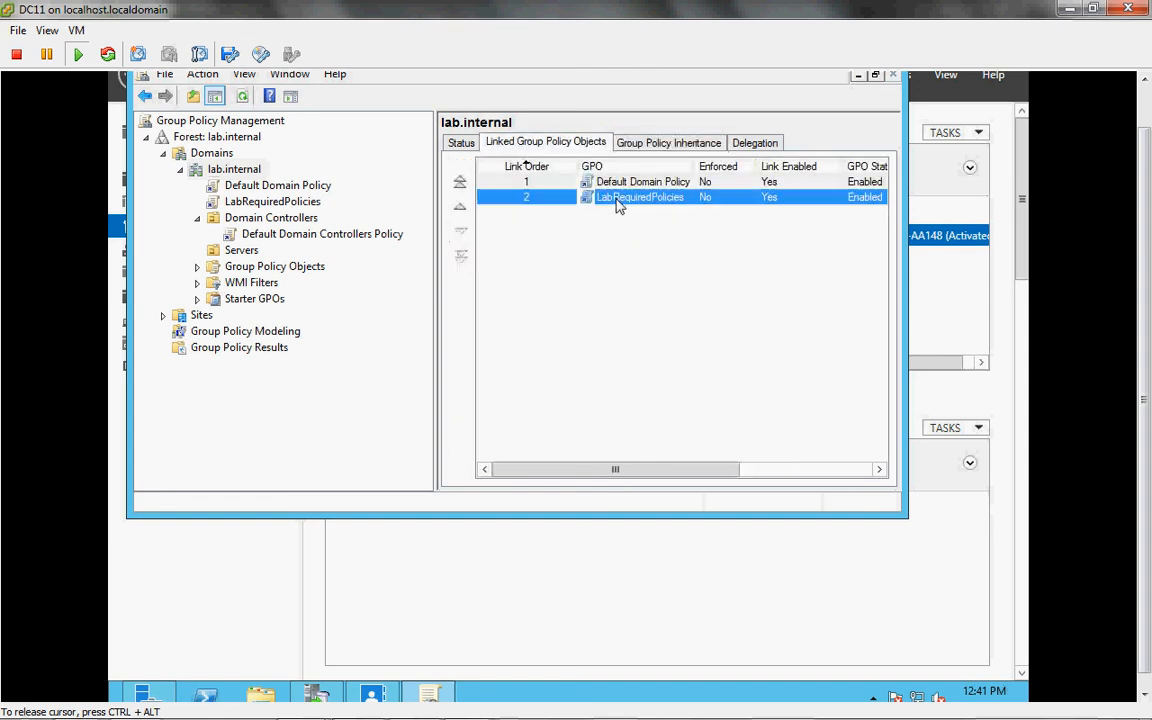
click(461, 207)
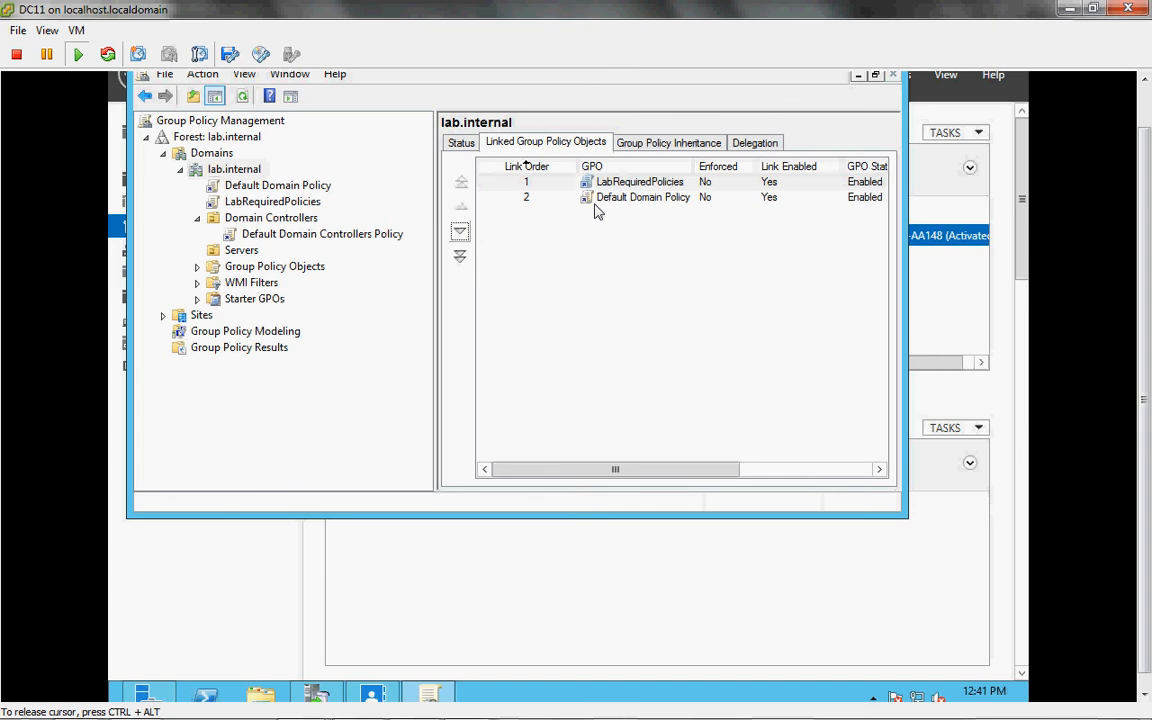
click(643, 147)
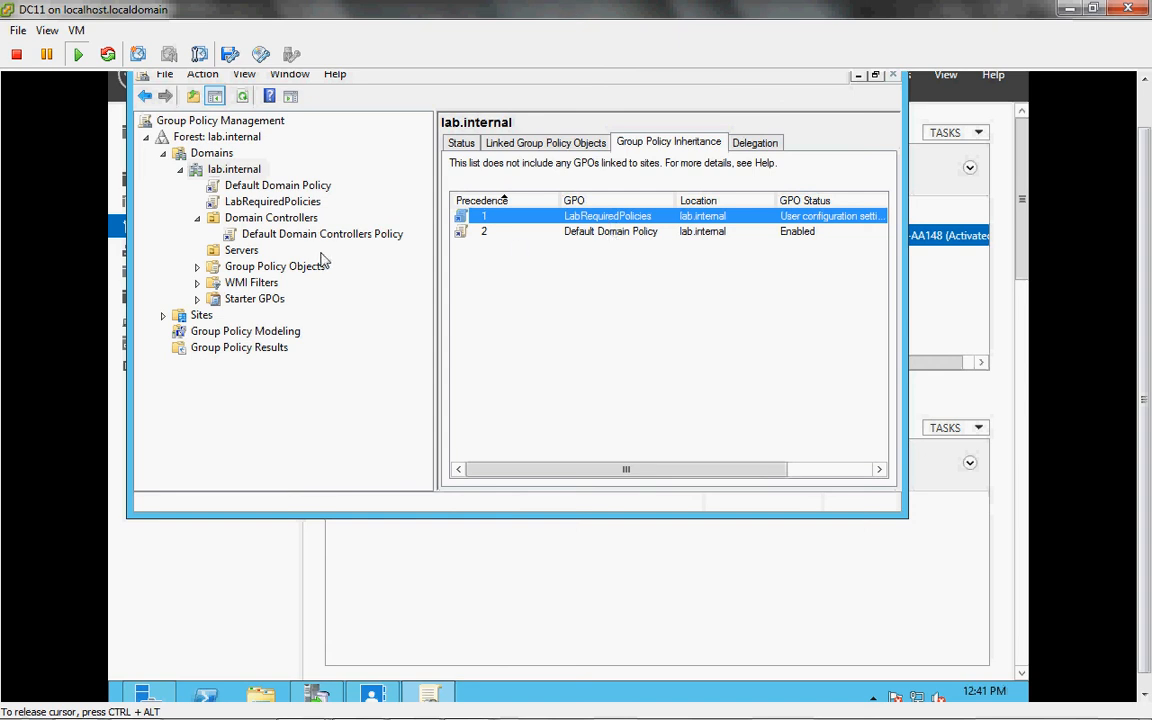
Check the policy inheritance of the Domain Controllers OU and close Group Policy Management.
click(266, 217)
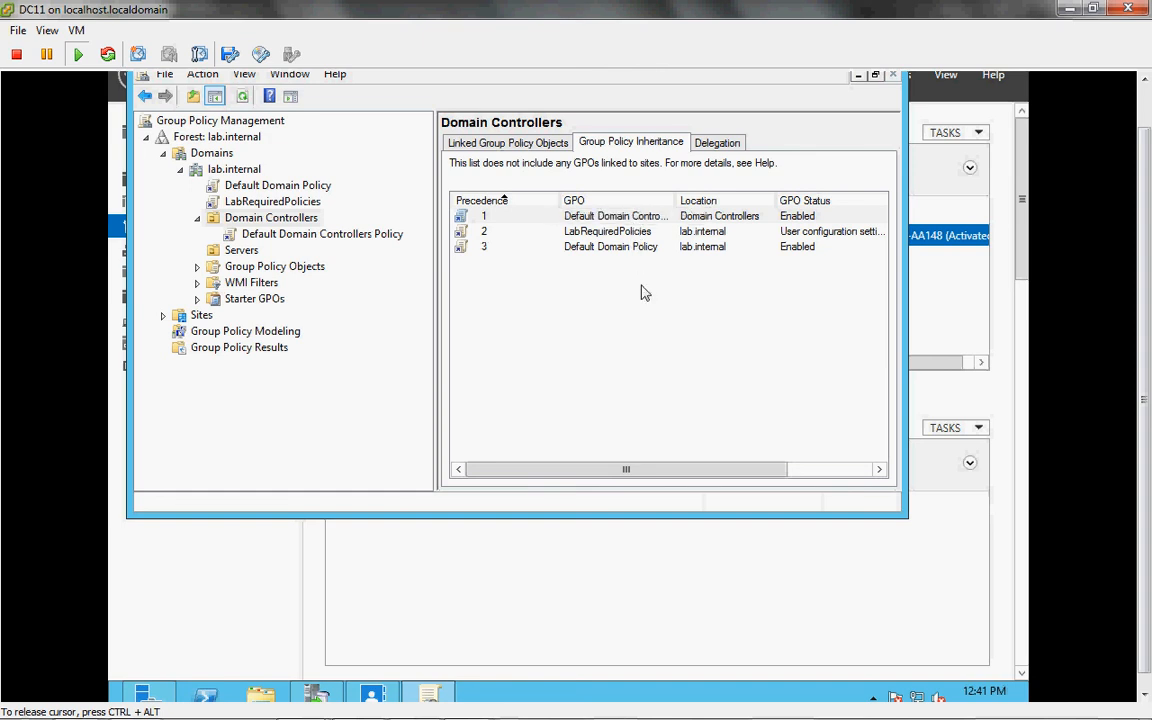
click(1146, 100)
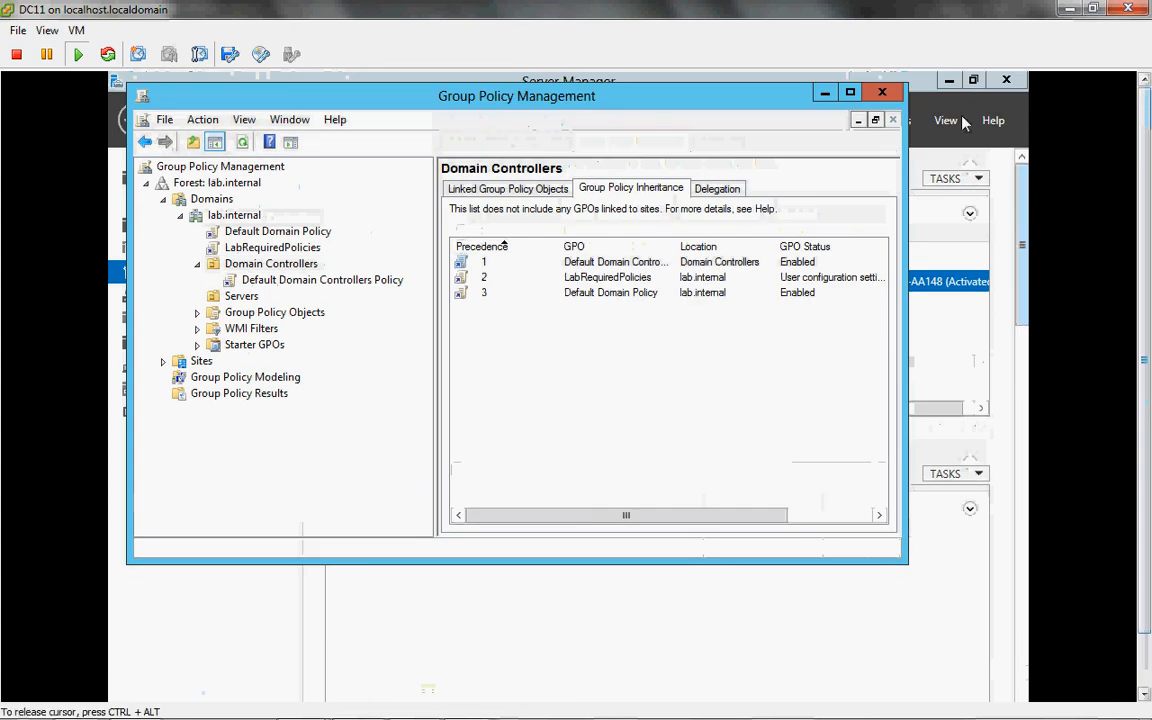
click(884, 93)
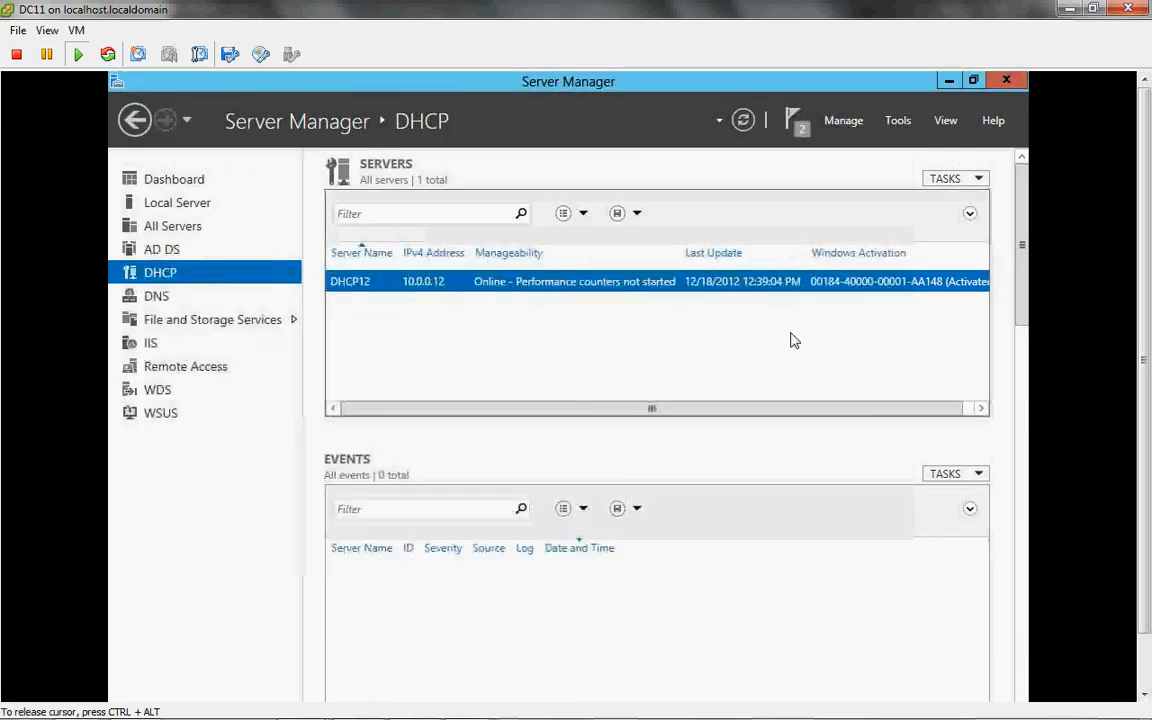
key(super)
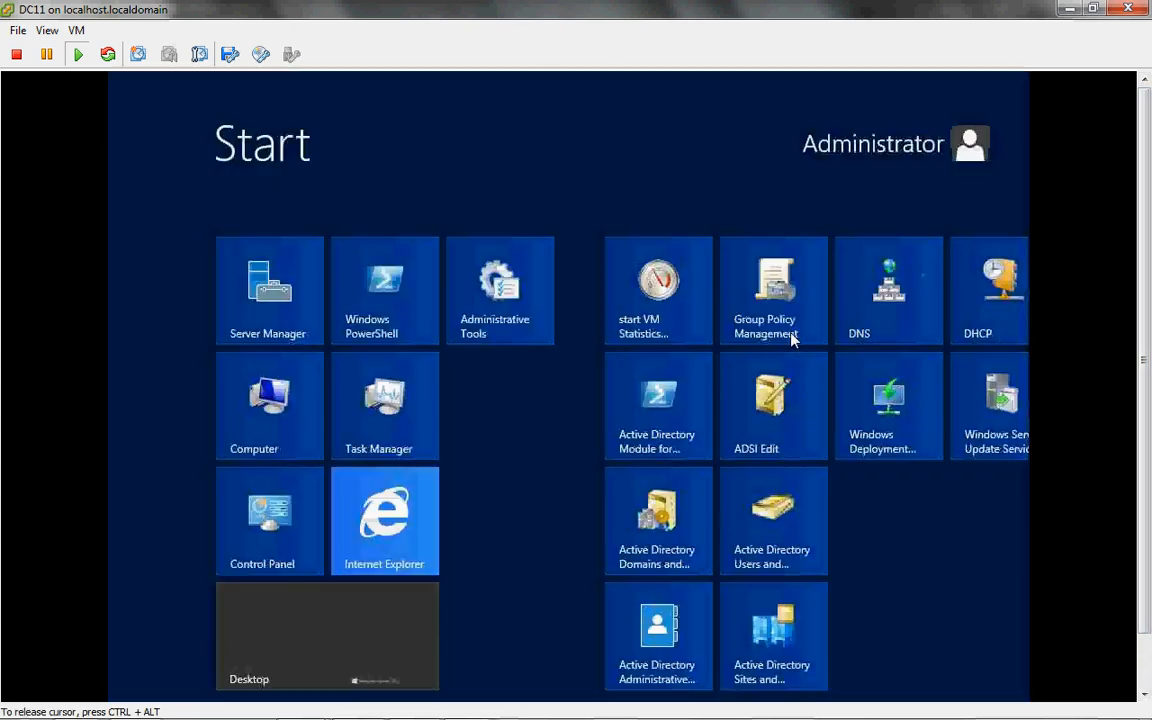
click(521, 323)
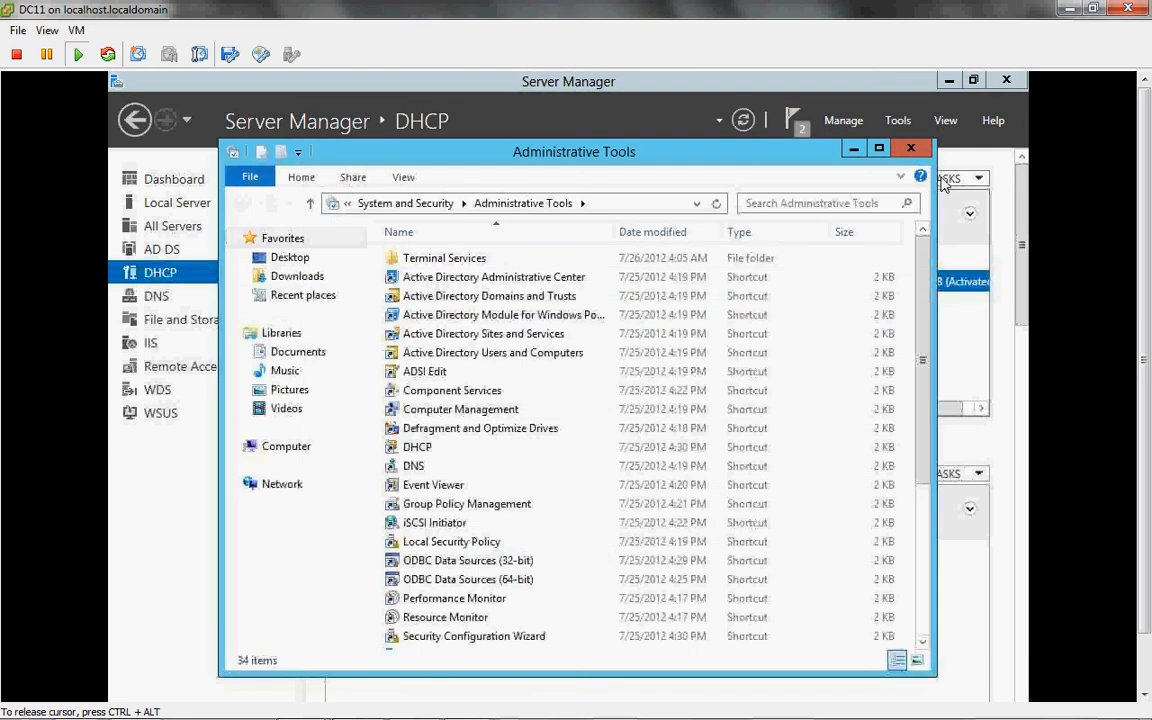
click(908, 149)
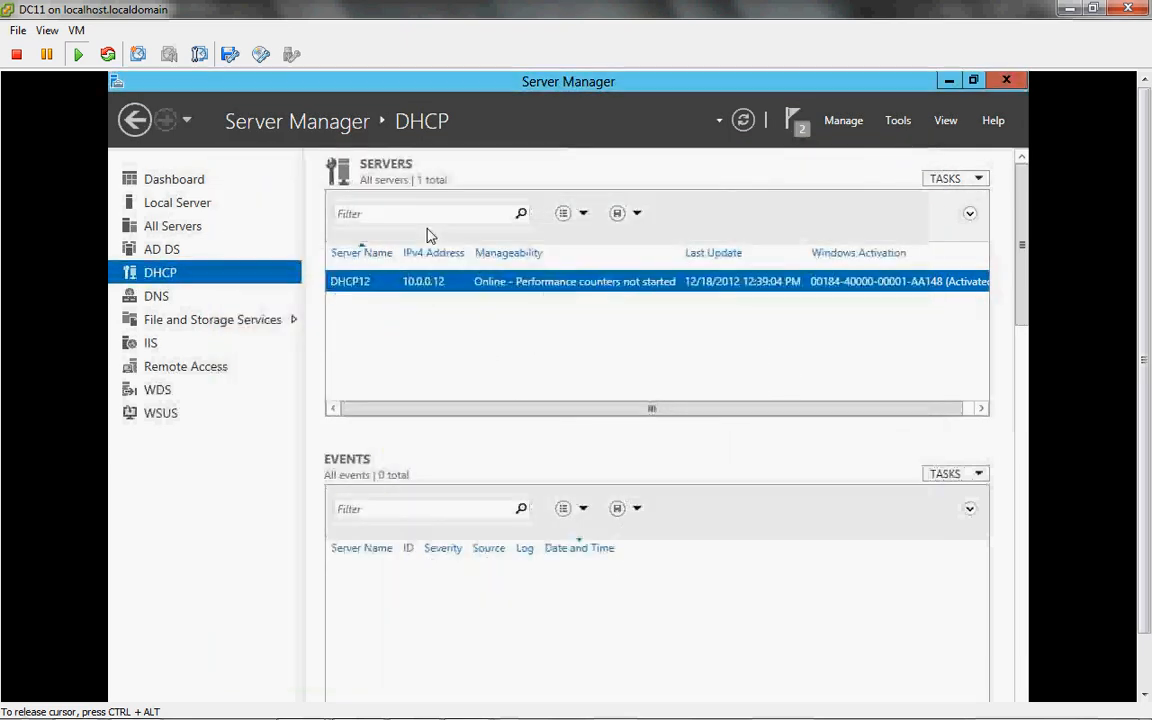
Open Windows PowerShell and change to the desktop directory.
key(super)
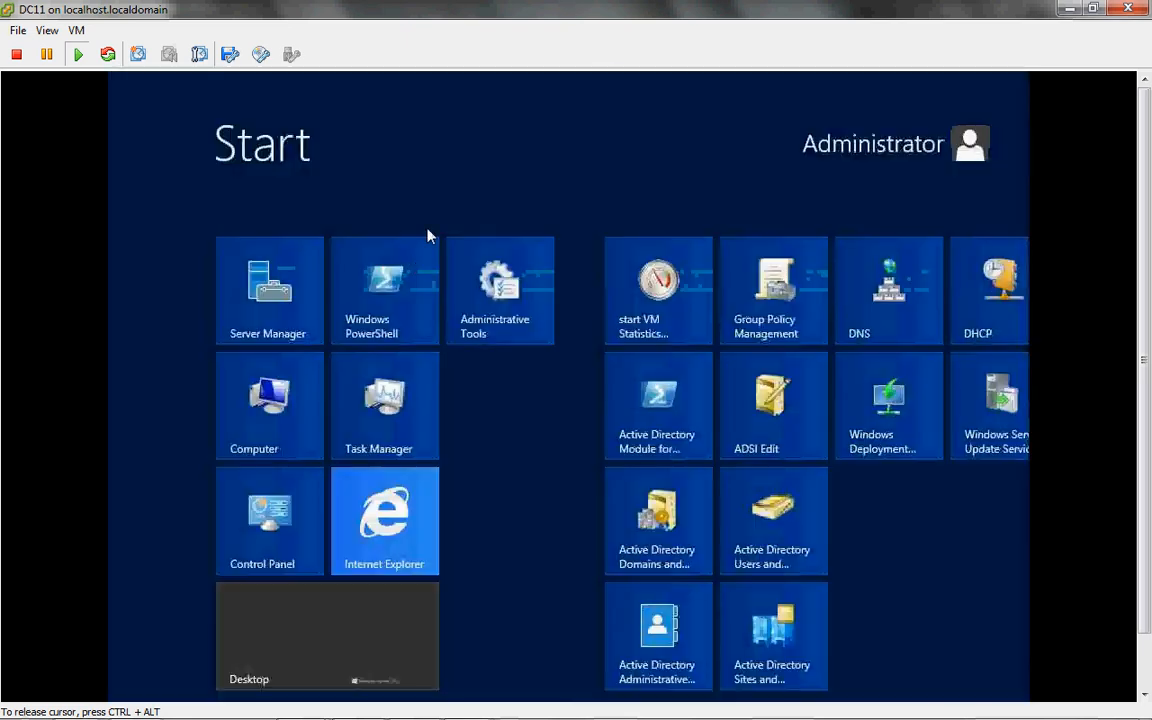
click(406, 293)
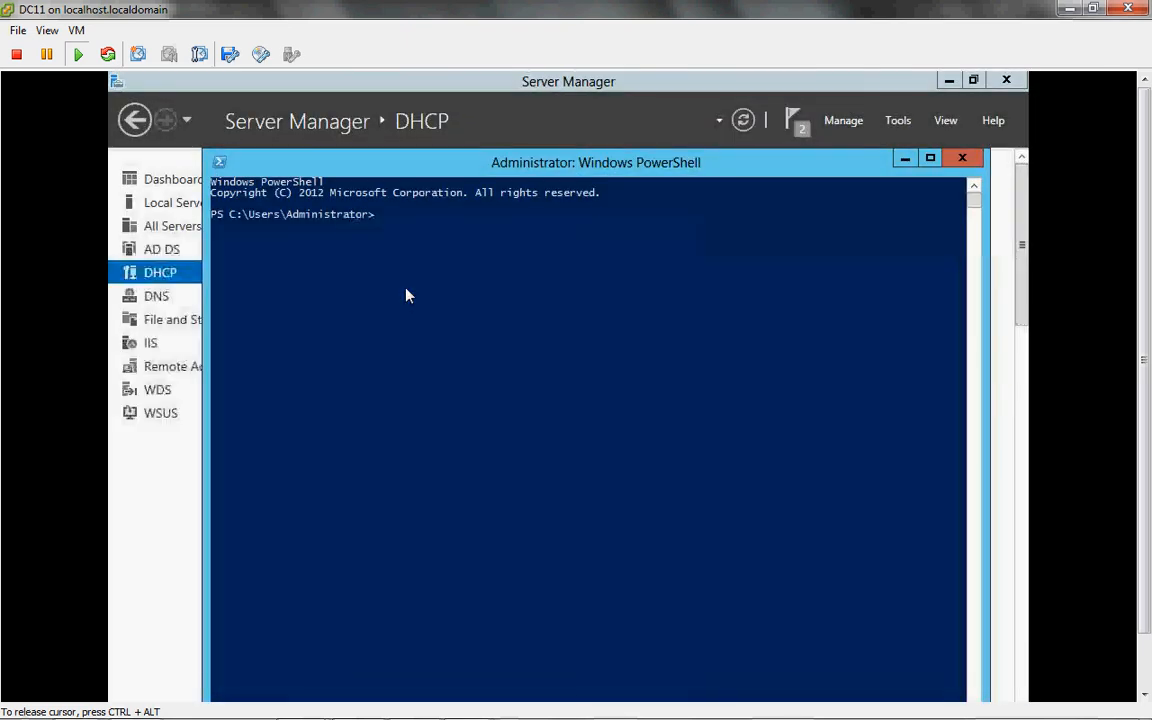
text(rsop.ms)
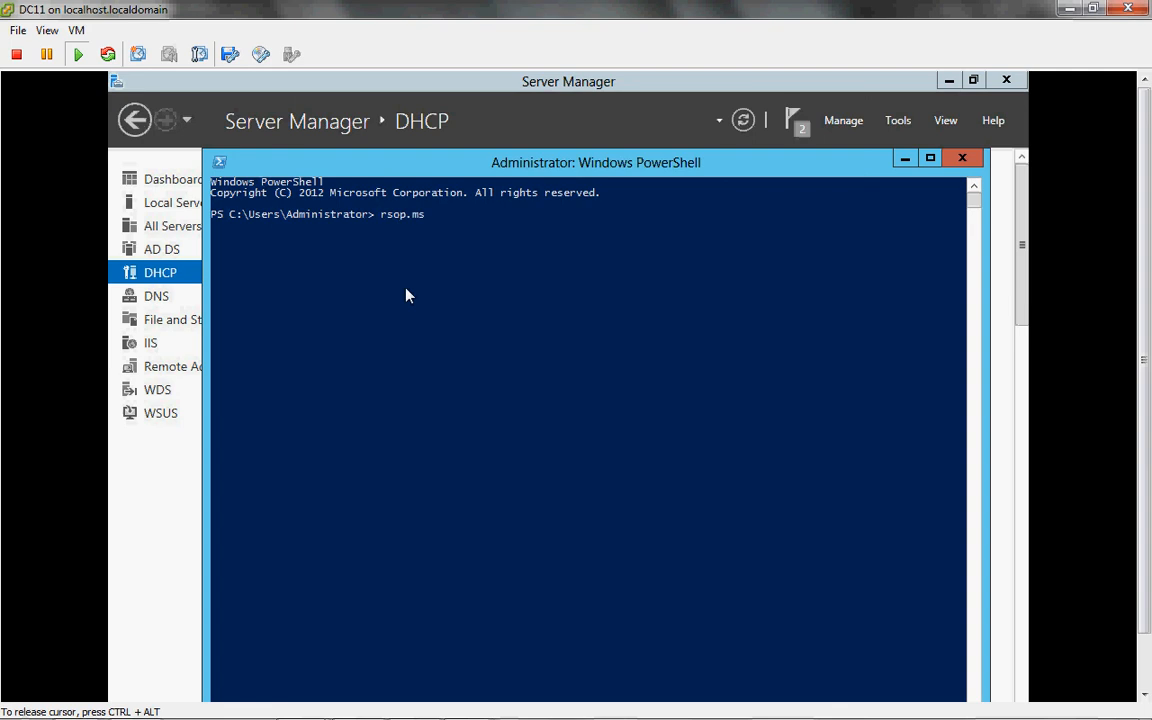
text(c)
key(BackSpace)
key(BackSpace)
key(BackSpace)
key(BackSpace)
key(BackSpace)
key(BackSpace)
key(BackSpace)
key(BackSpace)
text(cd desktop)
key(Return)
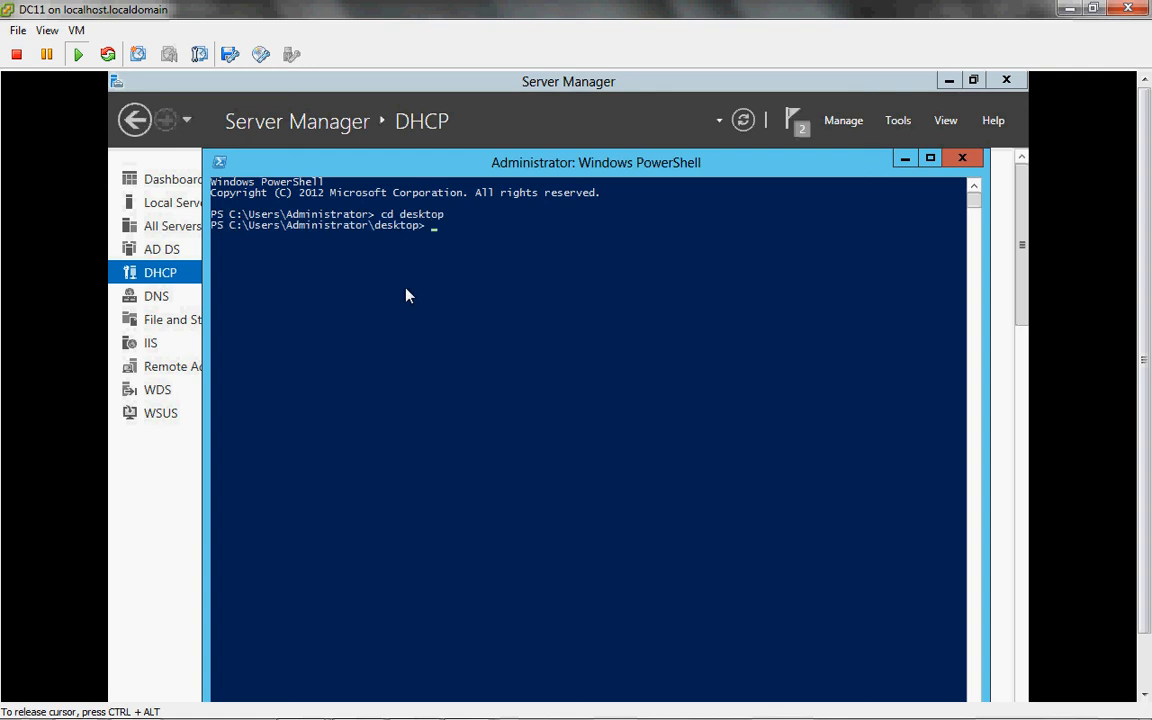
Try the PowerShell command gresult /r policyconfigforDC.html, and list the available commands.
text(gresult /r policyconfigforDC.)
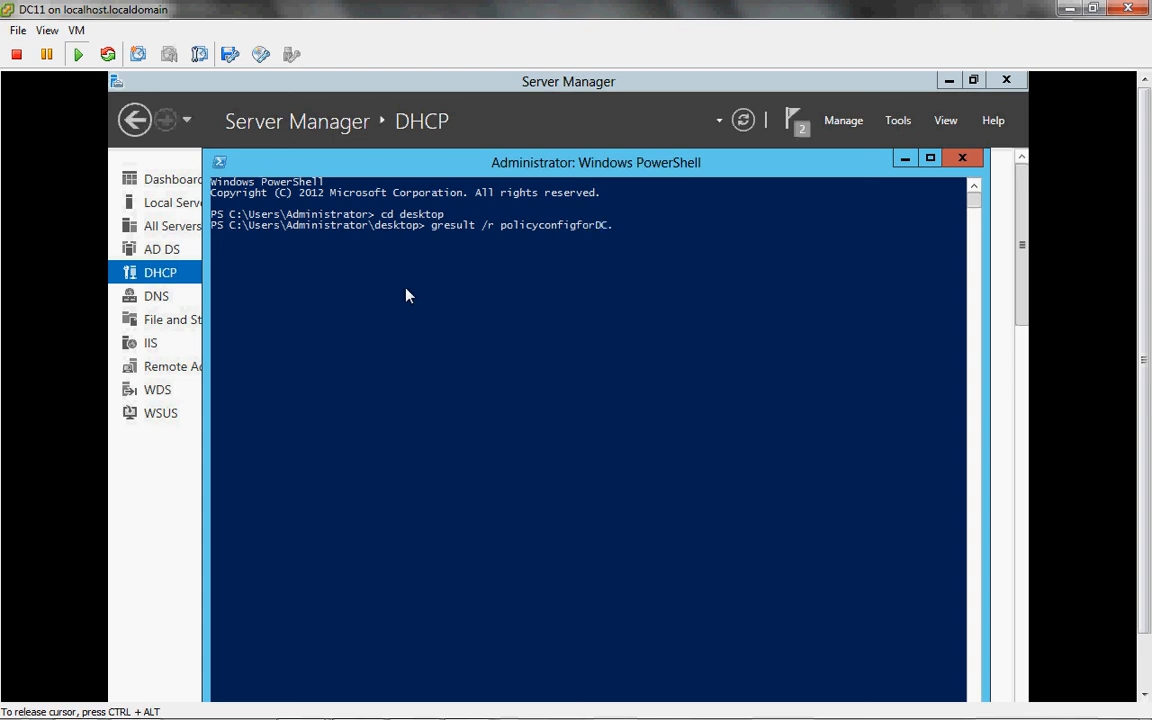
text(html)
key(Return)
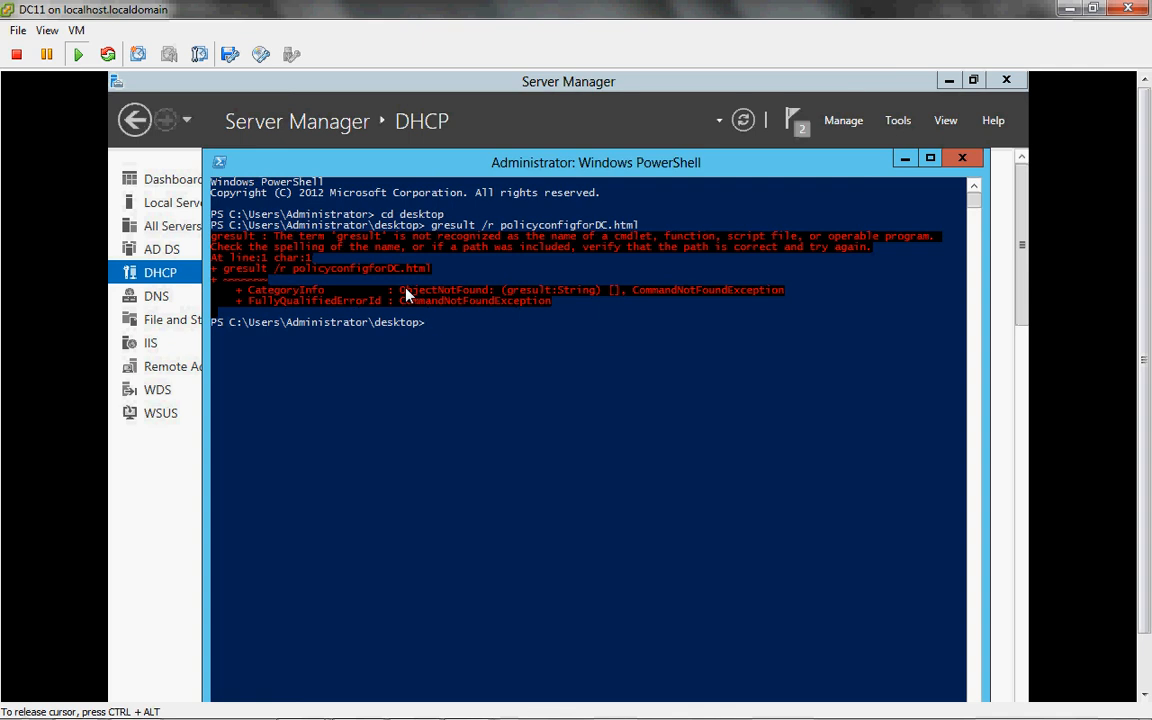
text(command)
key(Return)
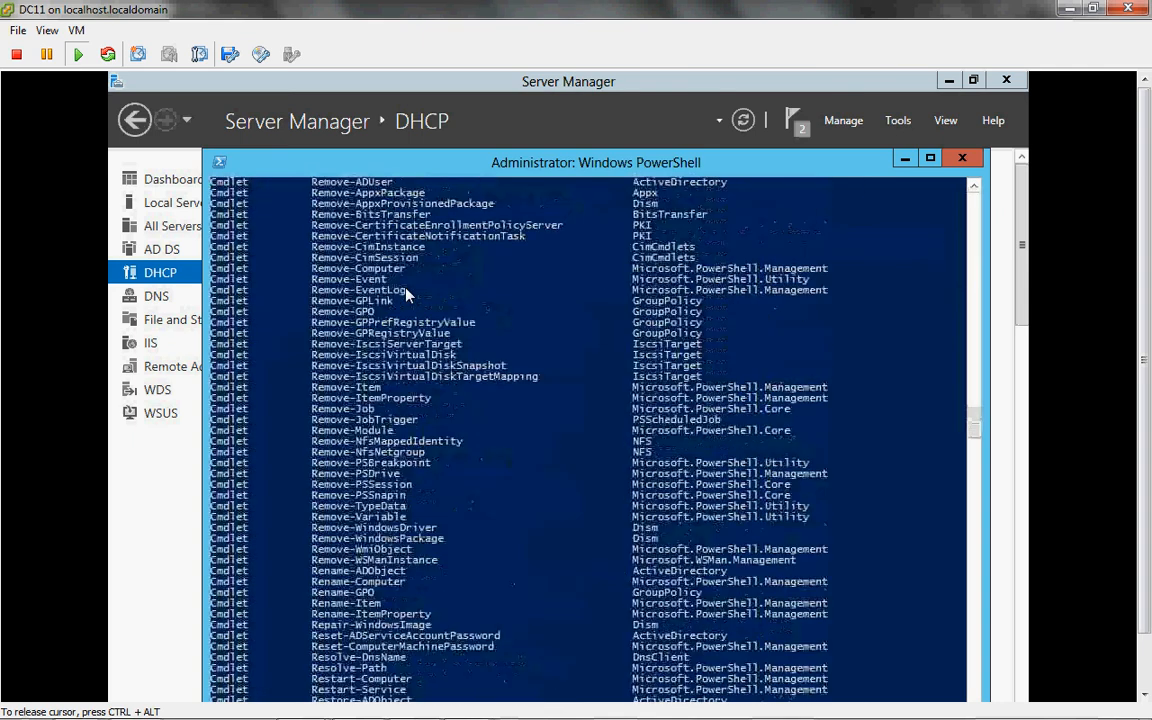
Open a Command Prompt and try to reach the desktop folder by running desktop.
key(super)
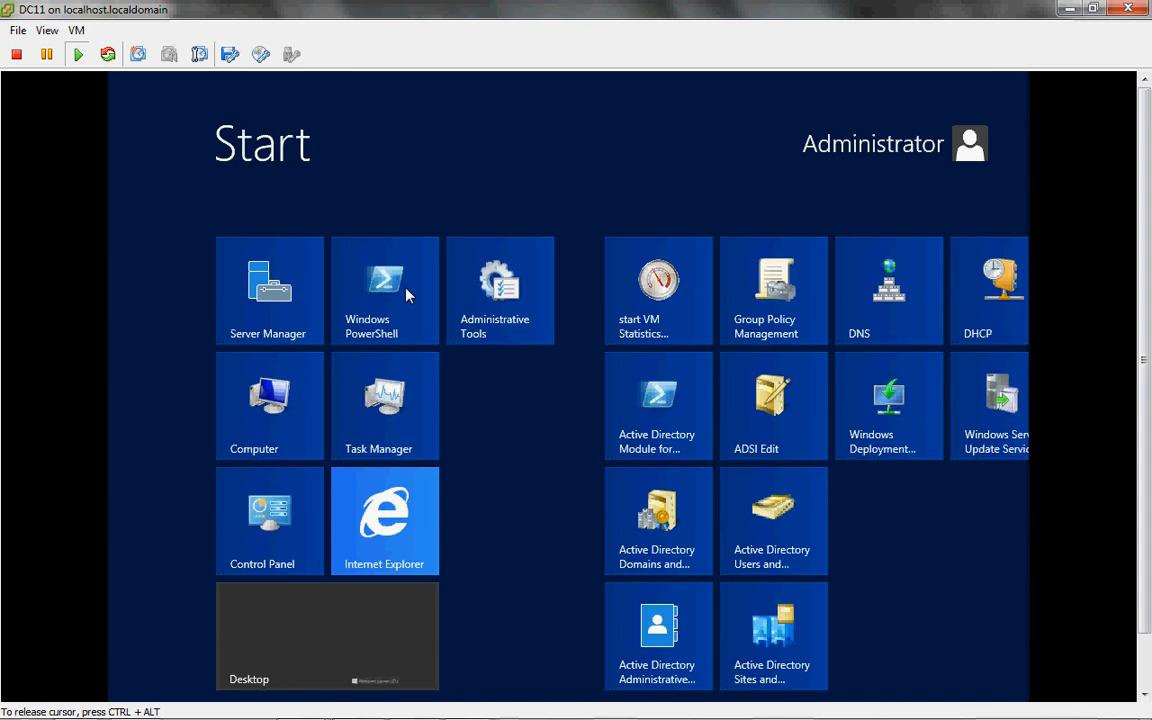
text(com)
key(Return)
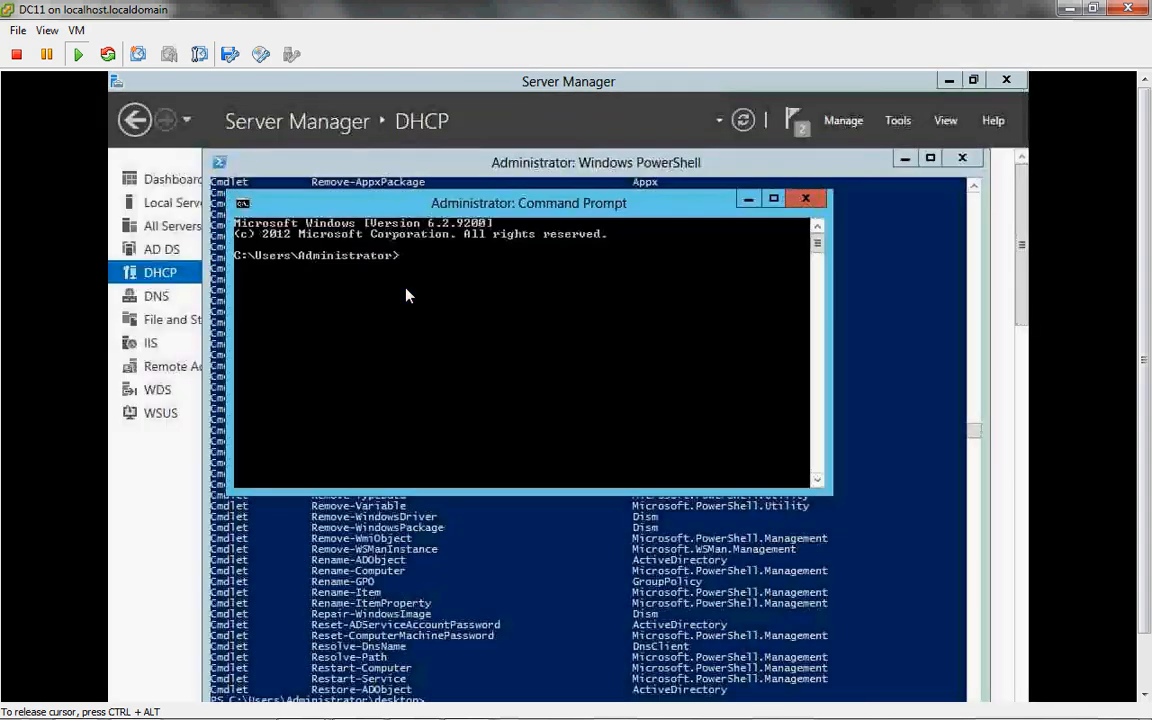
text(gpresult)
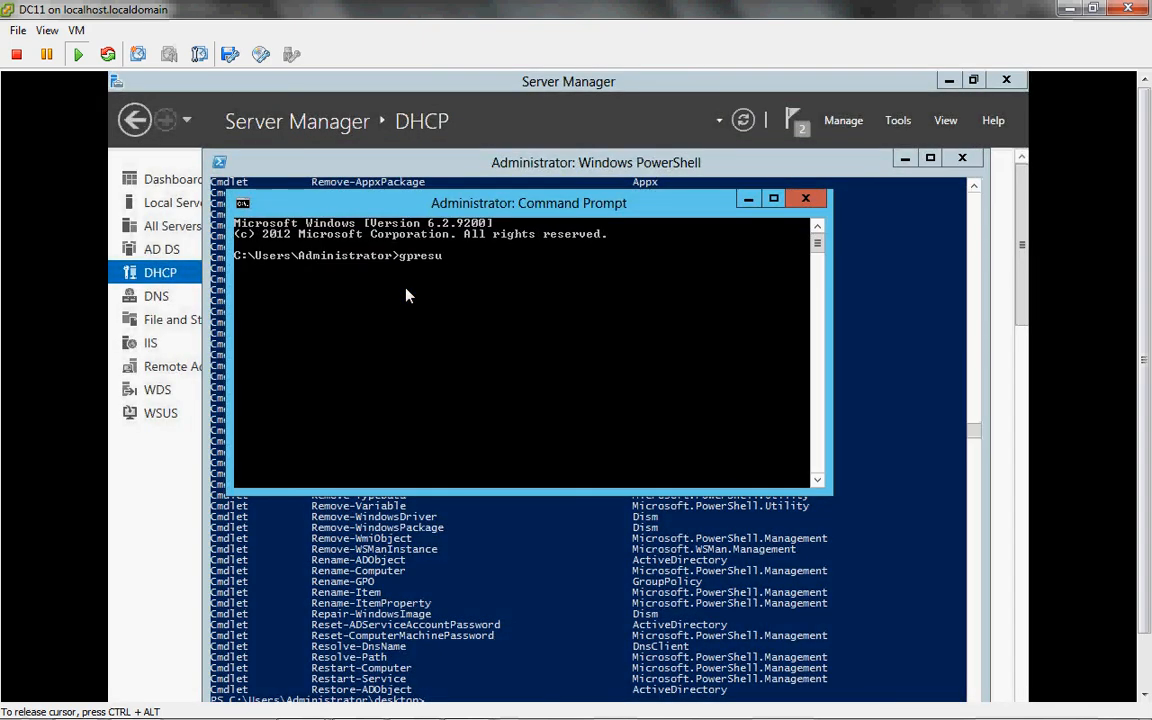
key(BackSpace)
key(BackSpace)
key(BackSpace)
key(BackSpace)
key(BackSpace)
text(desktop)
key(Return)
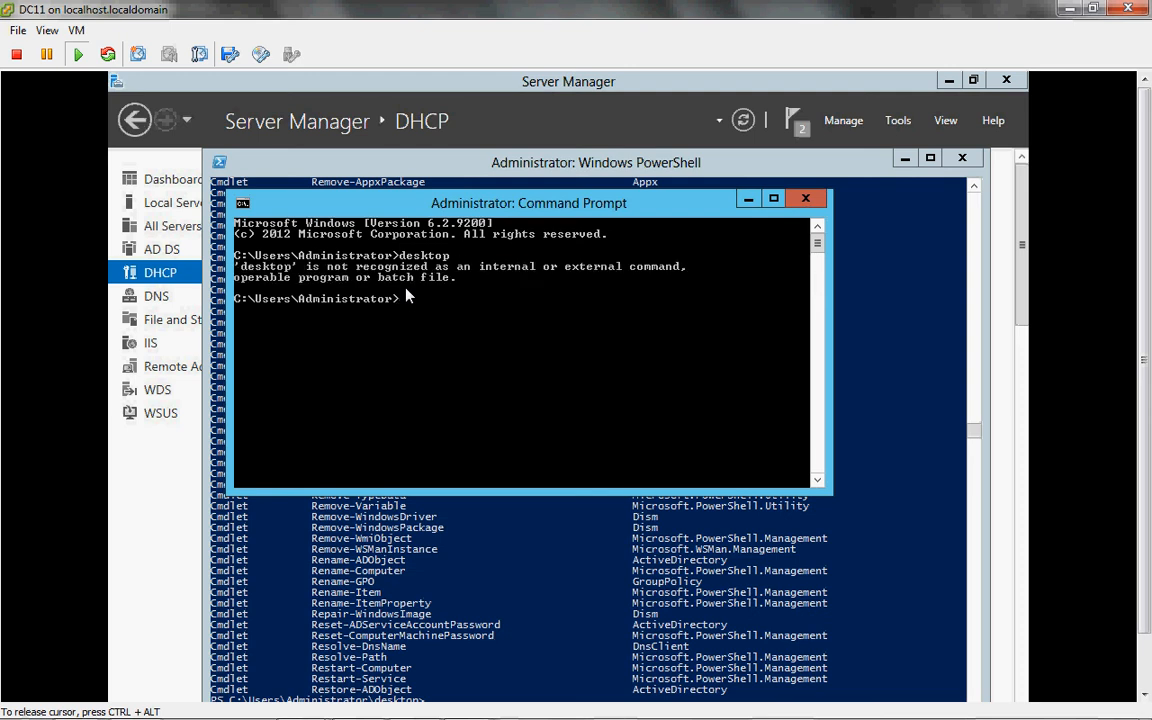
List the contents of the user profile folder and change to its Desktop directory.
text(dir)
key(Return)
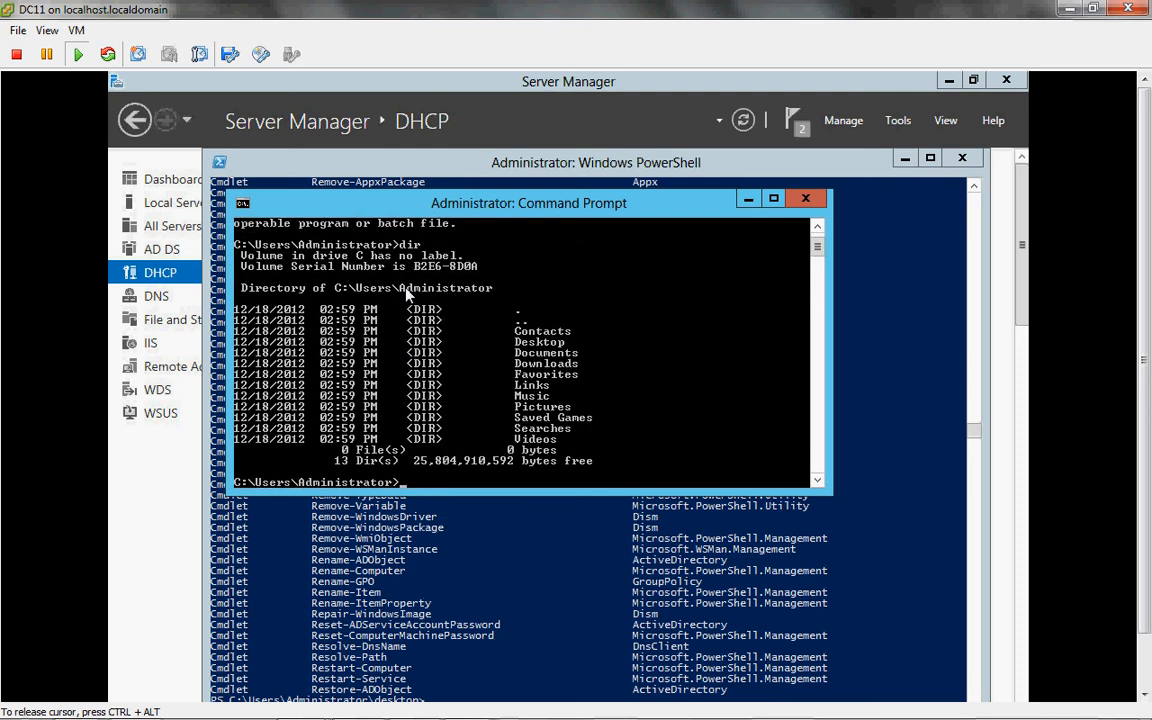
text(dc)
key(BackSpace)
text(cd de)
key(BackSpace)
text(Des)
key(Tab)
key(Return)
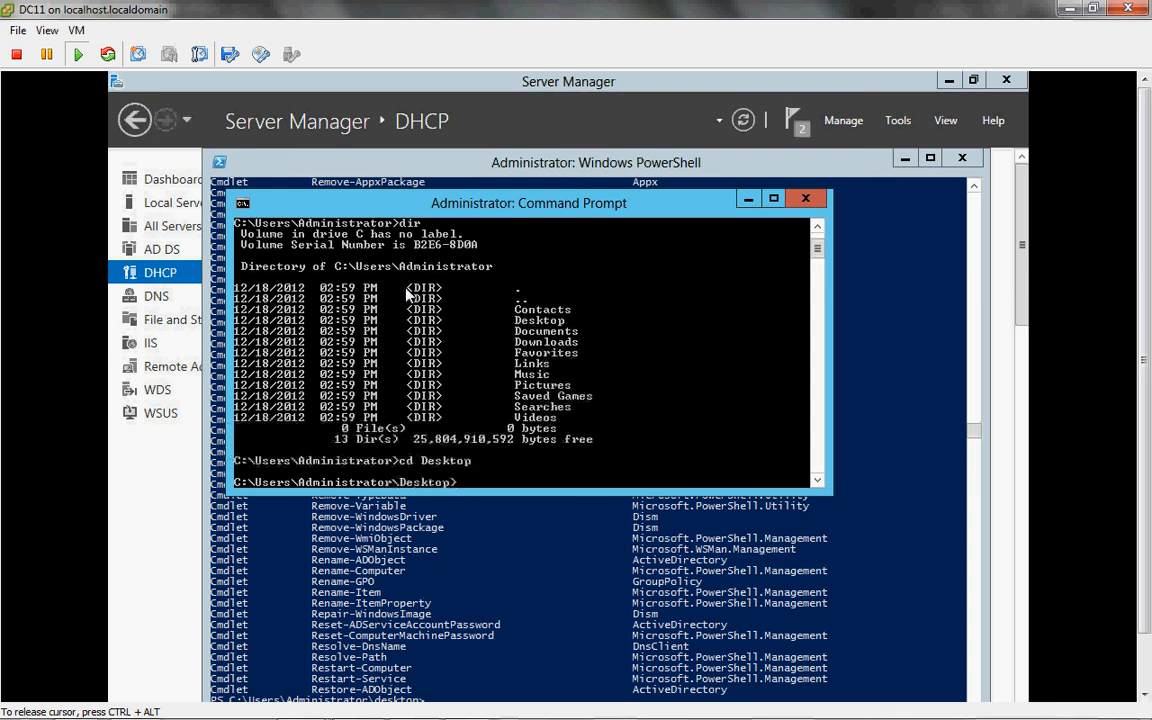
Try to generate the policy report with gpresult /r gpresultForDomainControllers.html.
text(gpresult /r gpresult)
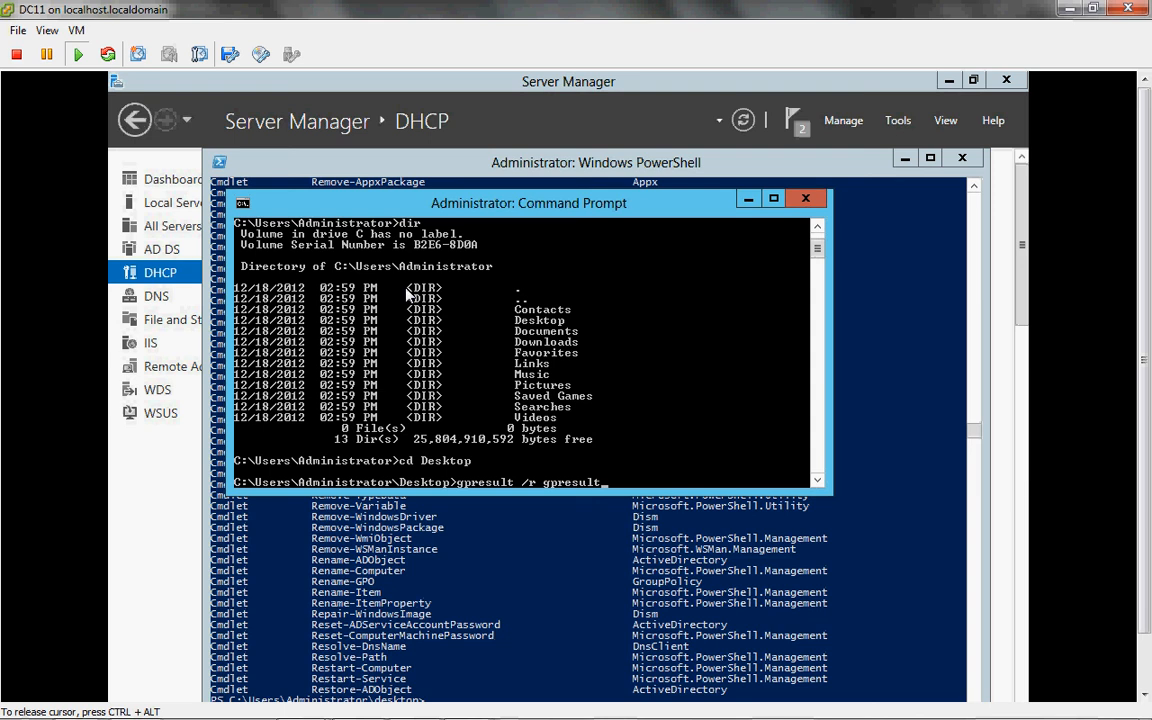
text(ForDomainControllers.html)
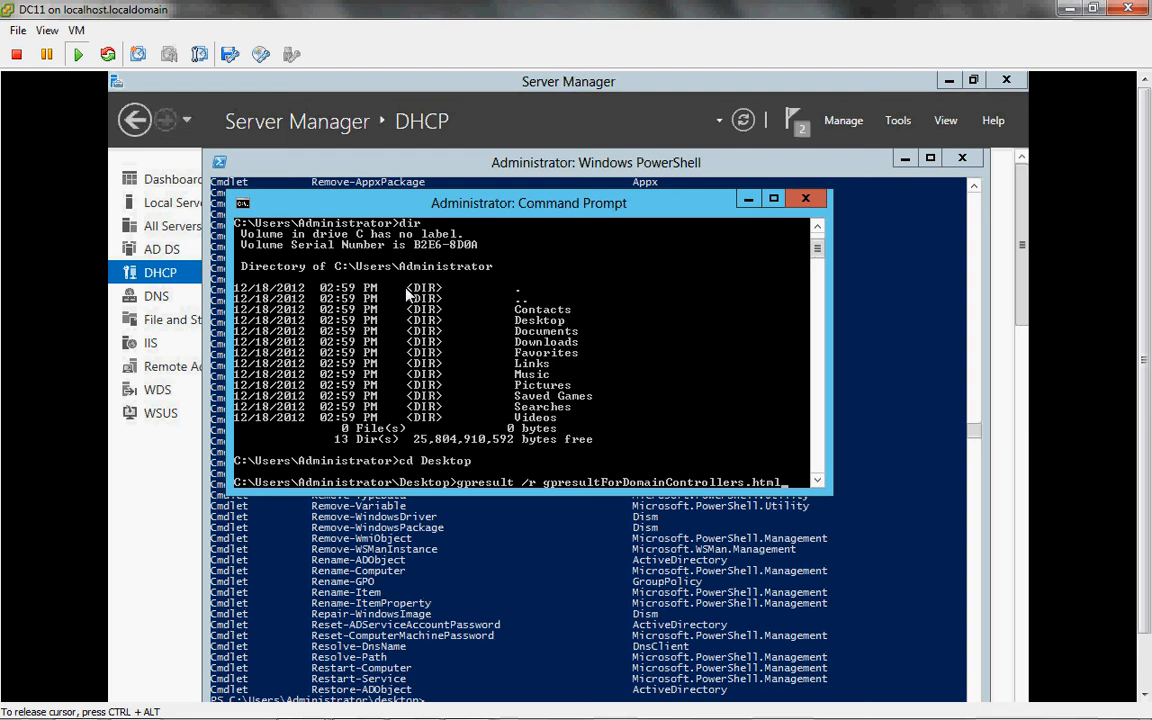
key(Return)
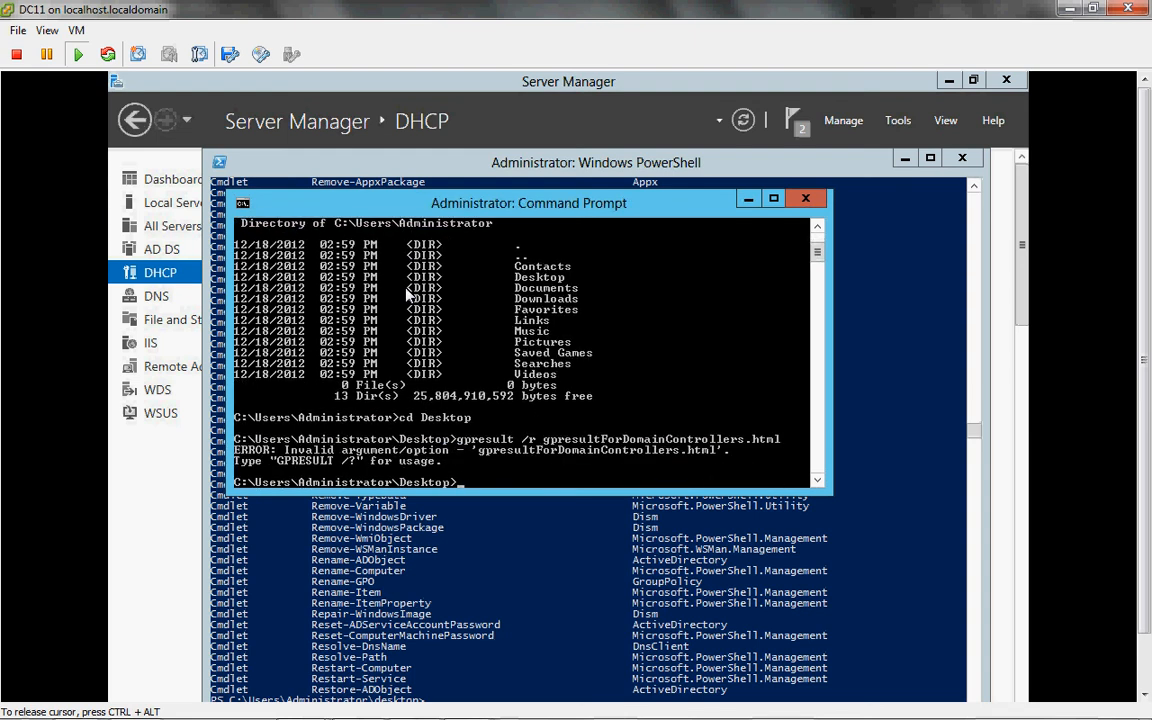
Display the gpresult usage help and generate the HTML policy report with gpresult /h gpresultForDomainControllers.html.
text(gpresult /?)
key(Return)
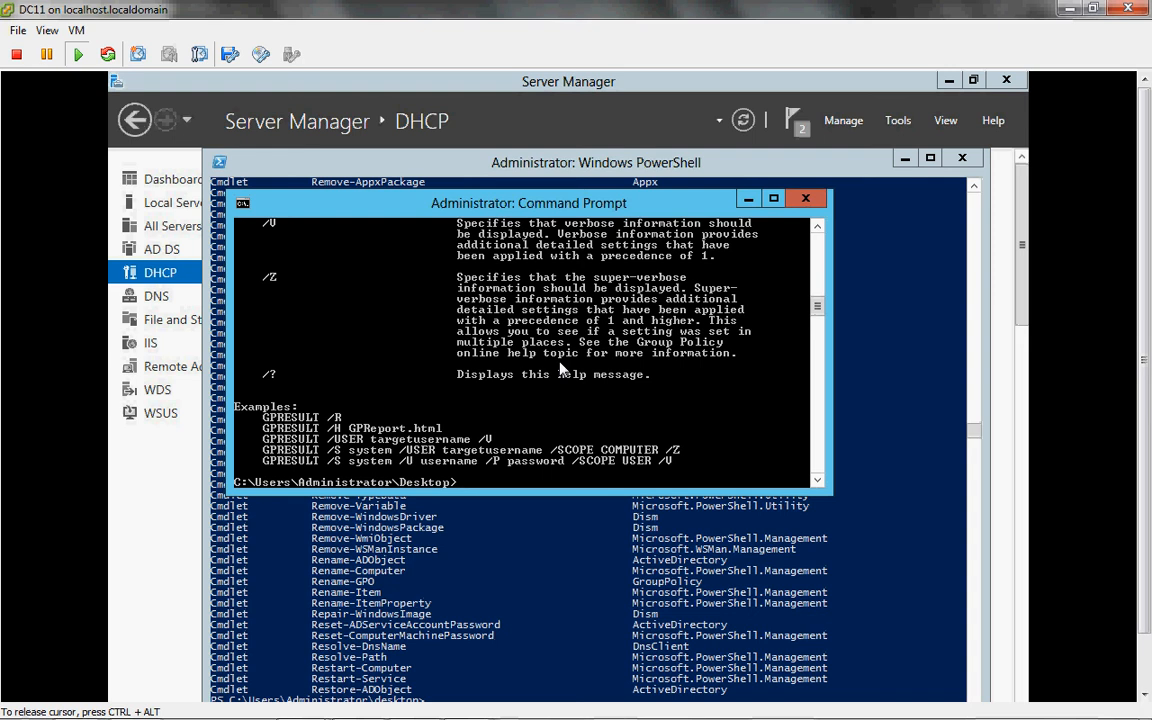
text(gpresult /r gpresultForDomainControllers.html)
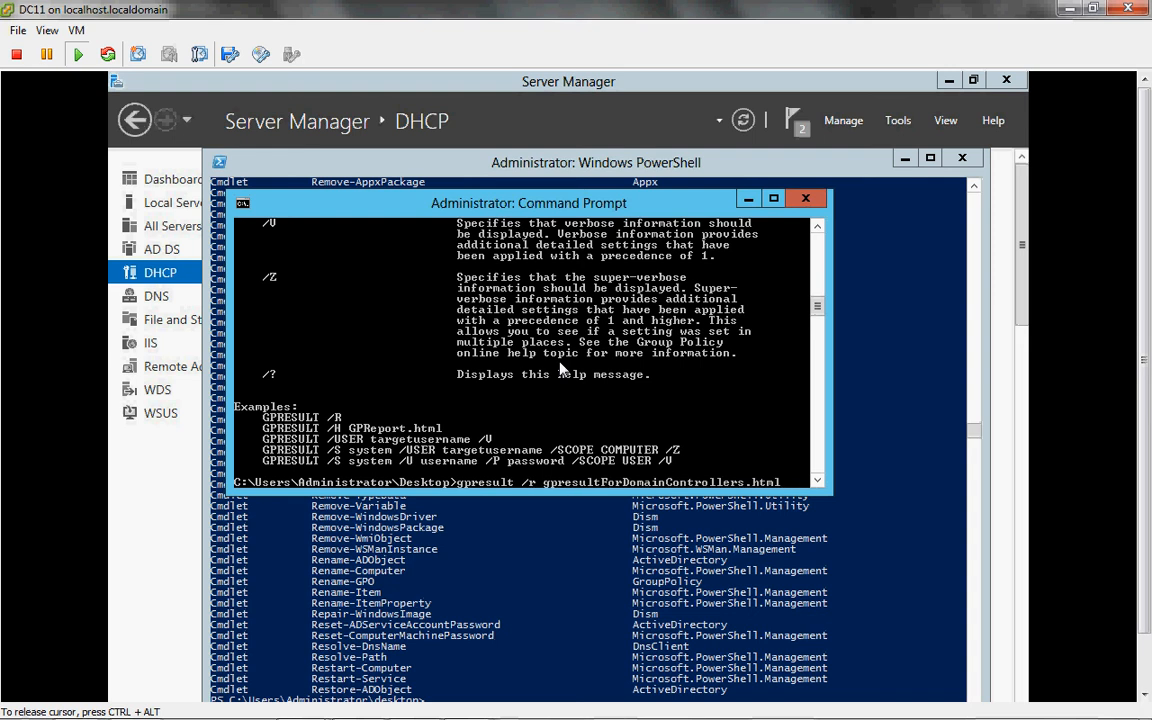
key(Left)
key(Left)
key(Left)
key(Left)
key(Left)
key(Left)
key(Left)
key(Left)
key(Left)
key(Left)
key(Left)
key(Left)
key(Left)
key(Left)
key(Left)
key(Left)
key(Left)
key(Left)
key(Left)
key(Left)
key(Right)
key(Right)
key(Right)
key(Right)
key(Right)
key(Right)
key(Right)
key(Right)
key(Right)
key(Delete)
text(h)
key(Return)
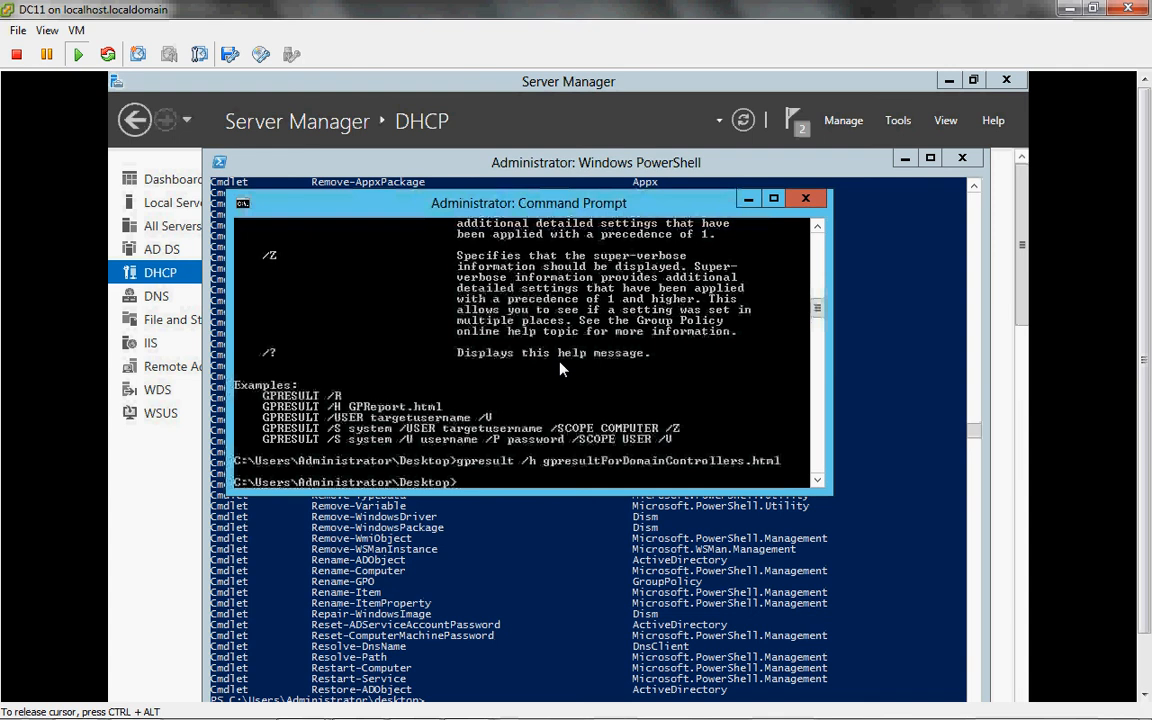
List the Desktop directory's files and open gpresultForDomainControllers.html.
text(dir)
key(Return)
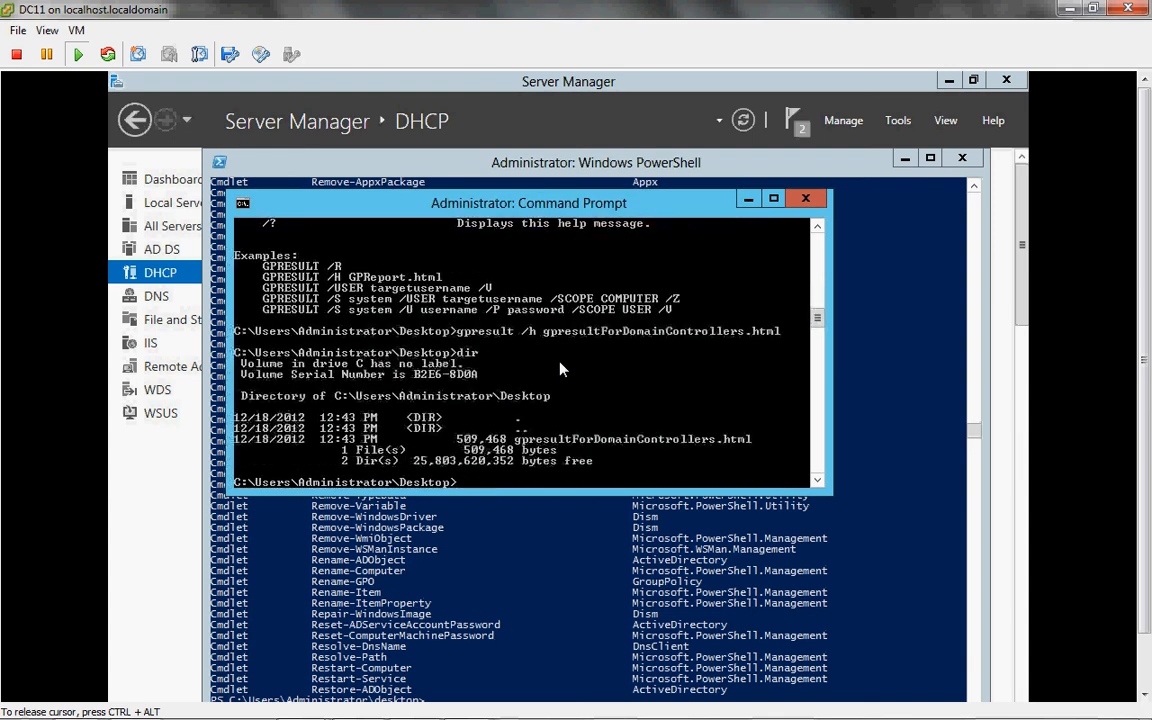
text(gpresul)
key(Tab)
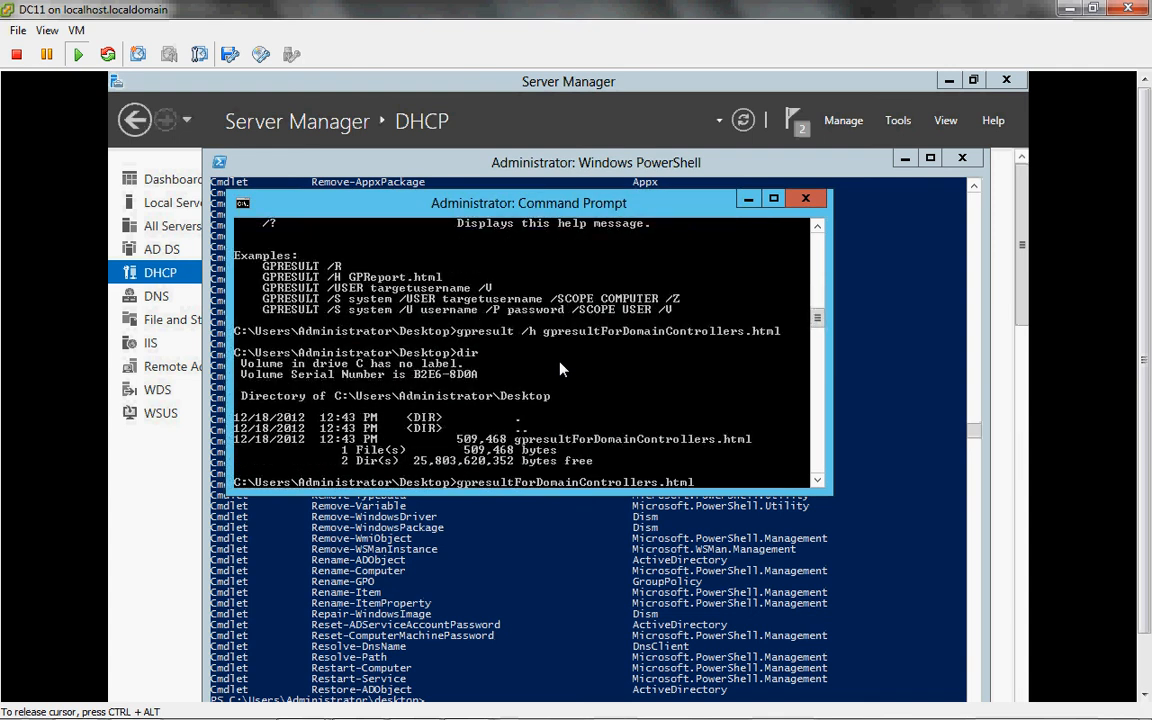
key(Return)
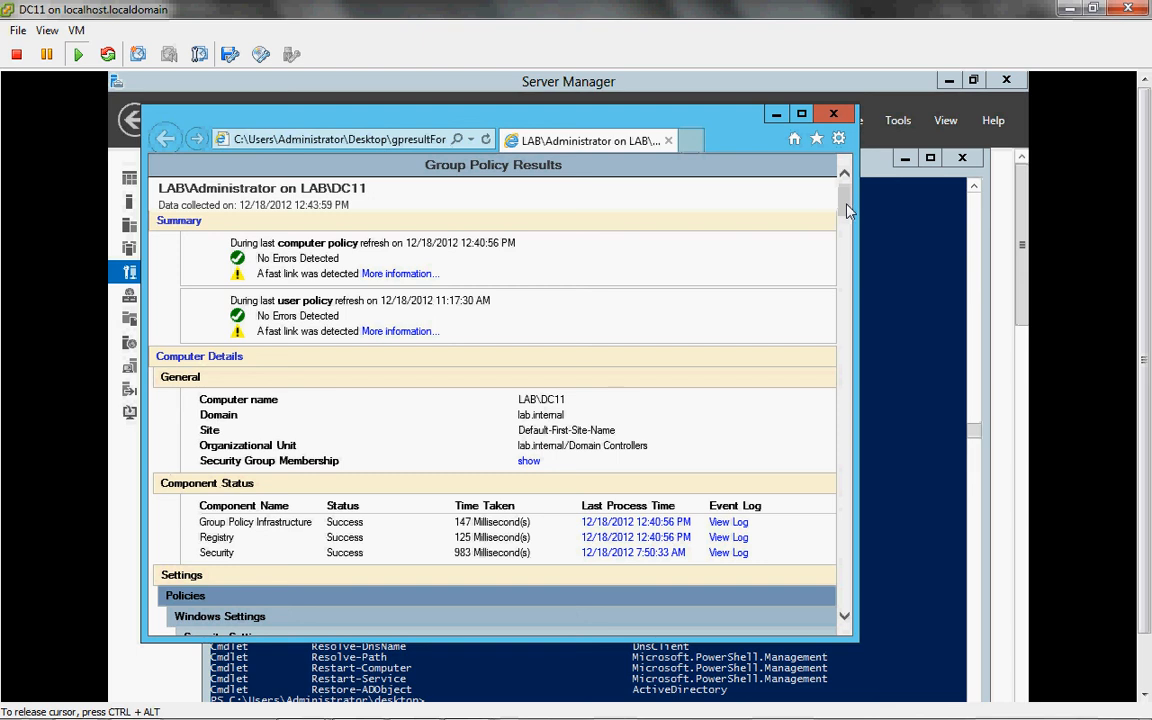
Examine the Group Policy Results report for the winning GPOs, from the security settings through the Windows Update policies.
scroll(846, 244, down, 2)
scroll(846, 244, down, 5)
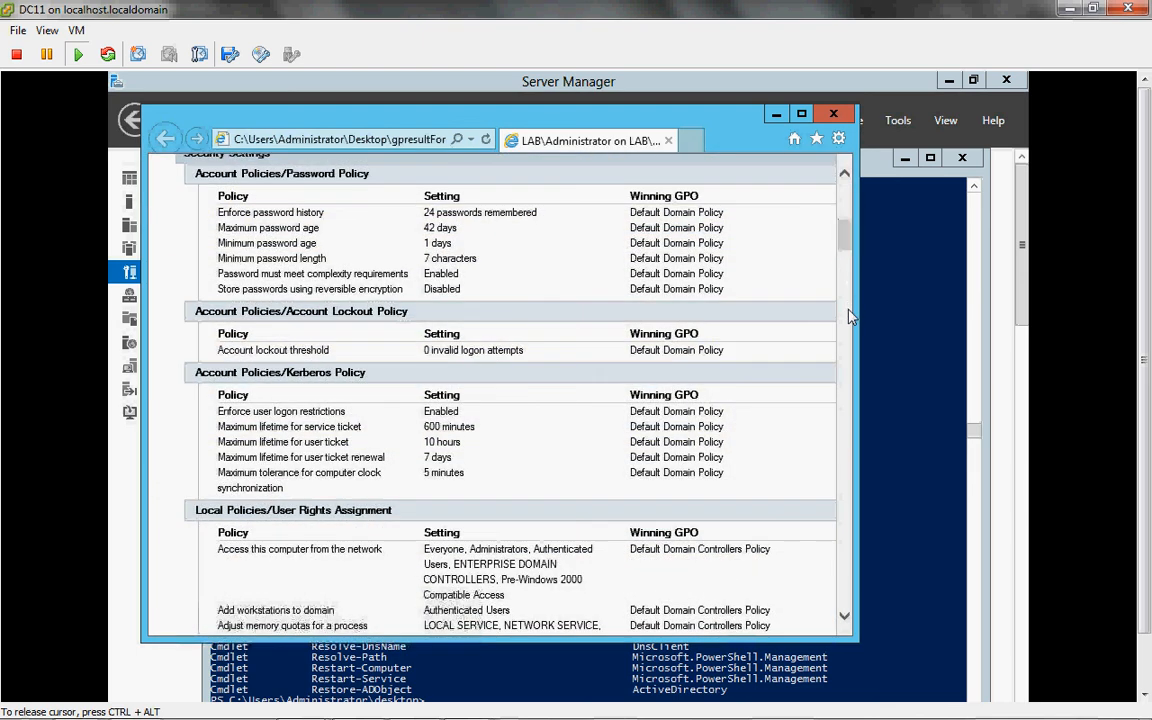
scroll(846, 340, down, 1)
scroll(846, 344, down, 5)
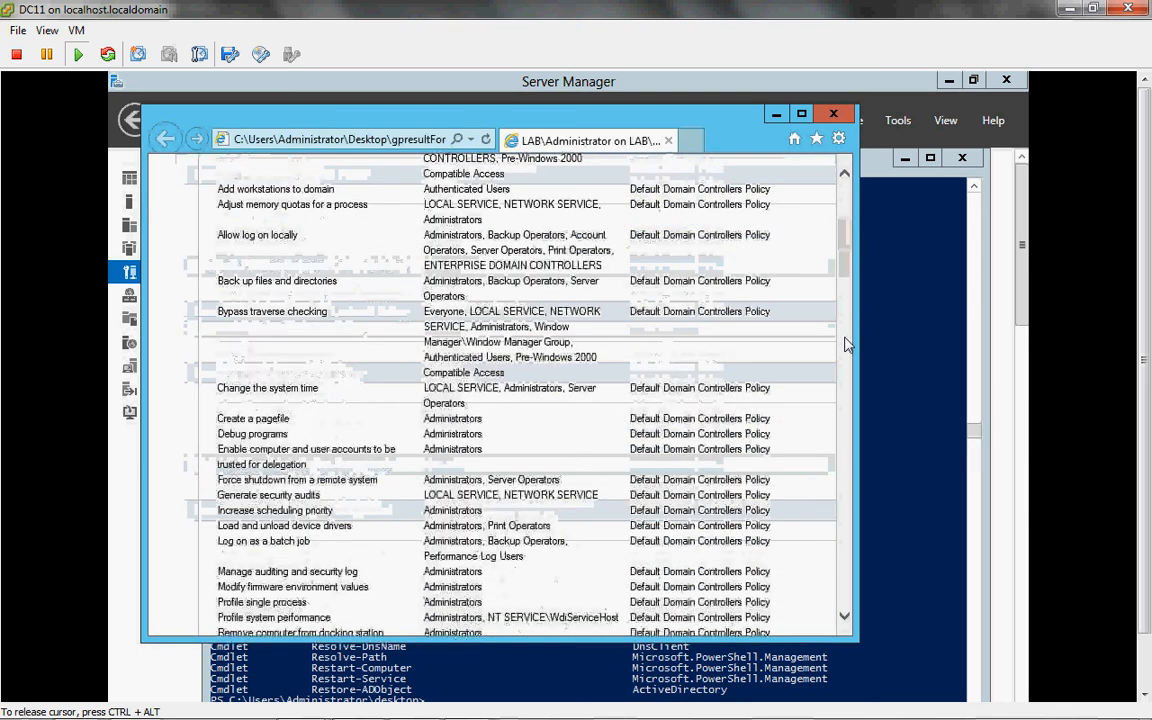
scroll(848, 368, down, 10)
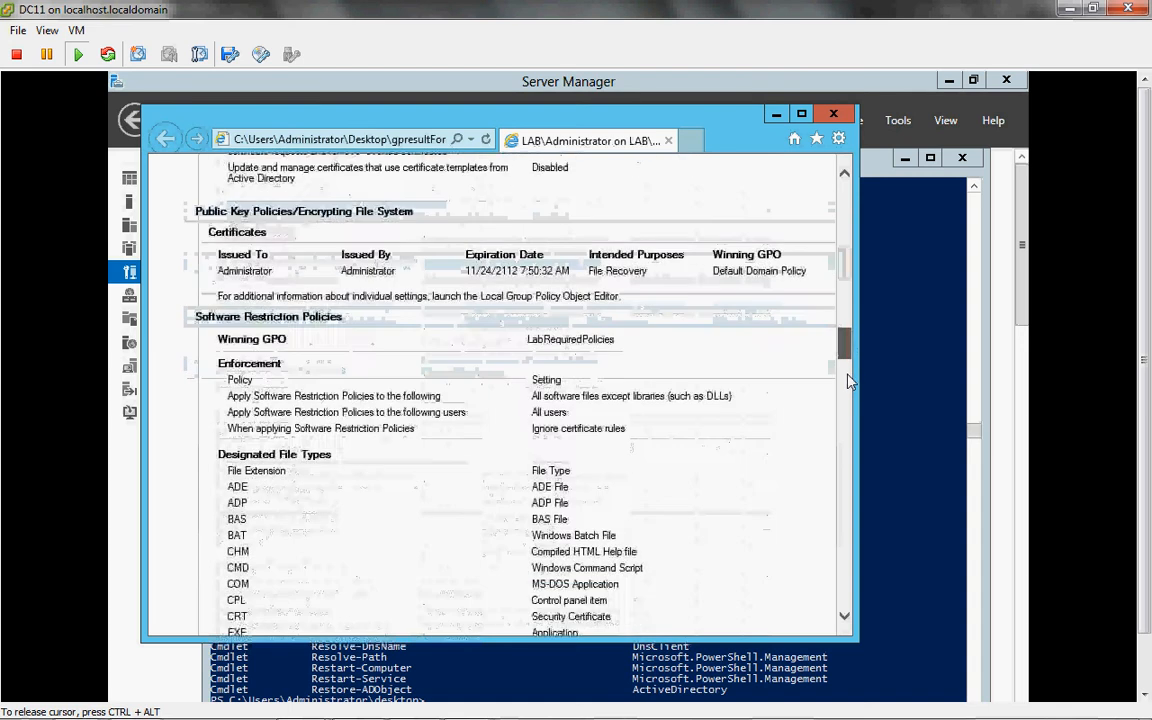
scroll(846, 422, down, 9)
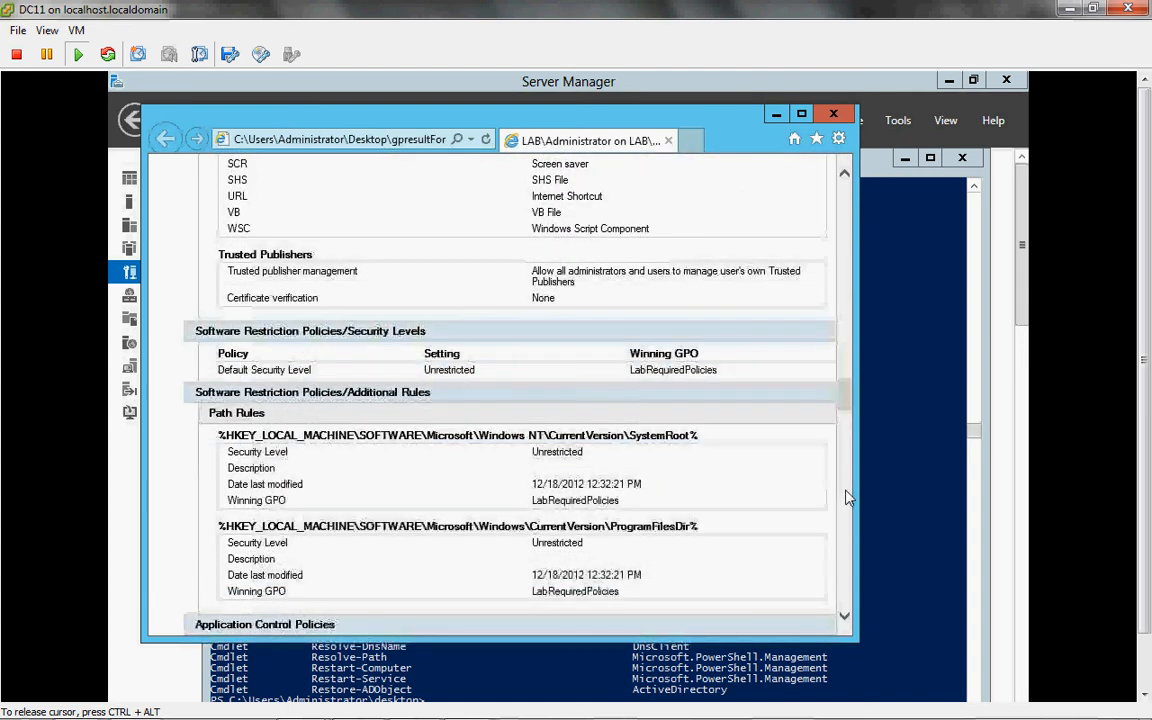
scroll(846, 500, down, 9)
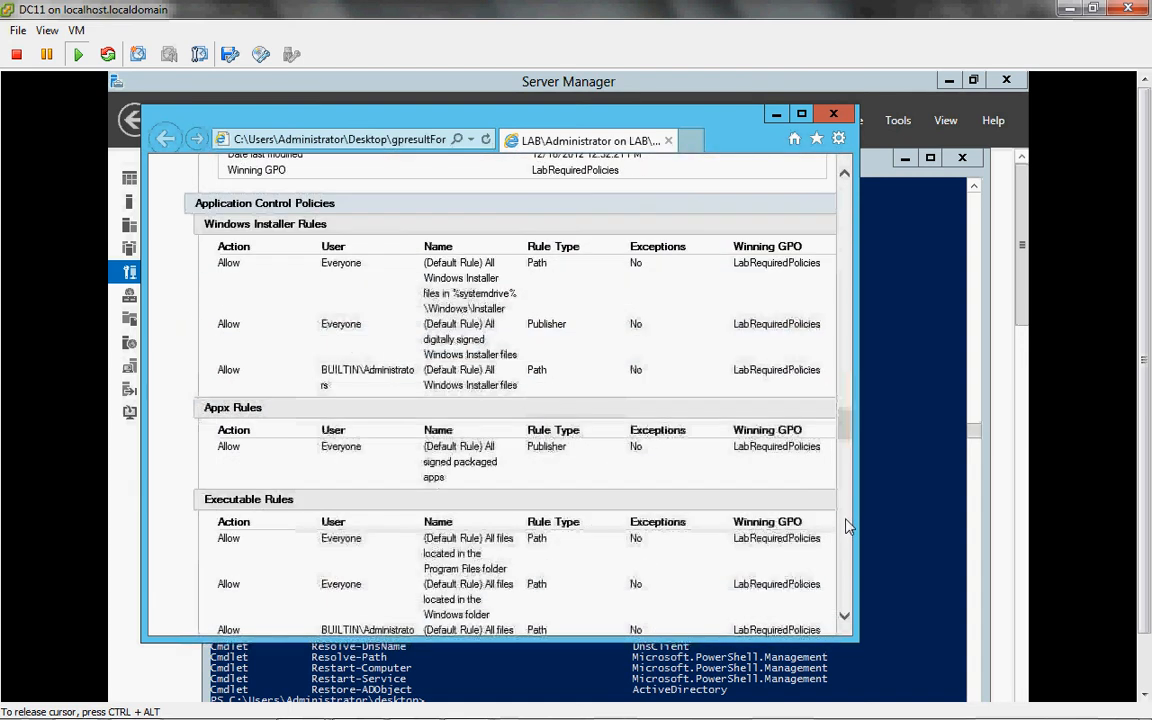
scroll(846, 535, down, 1)
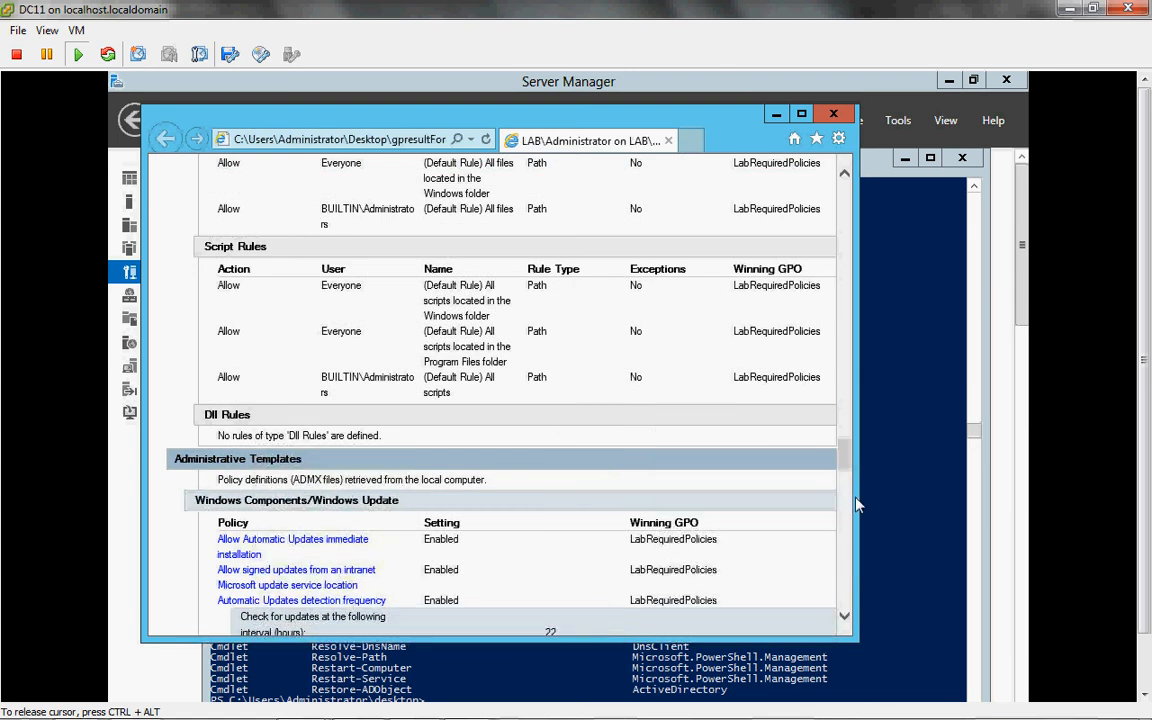
scroll(815, 393, down, 5)
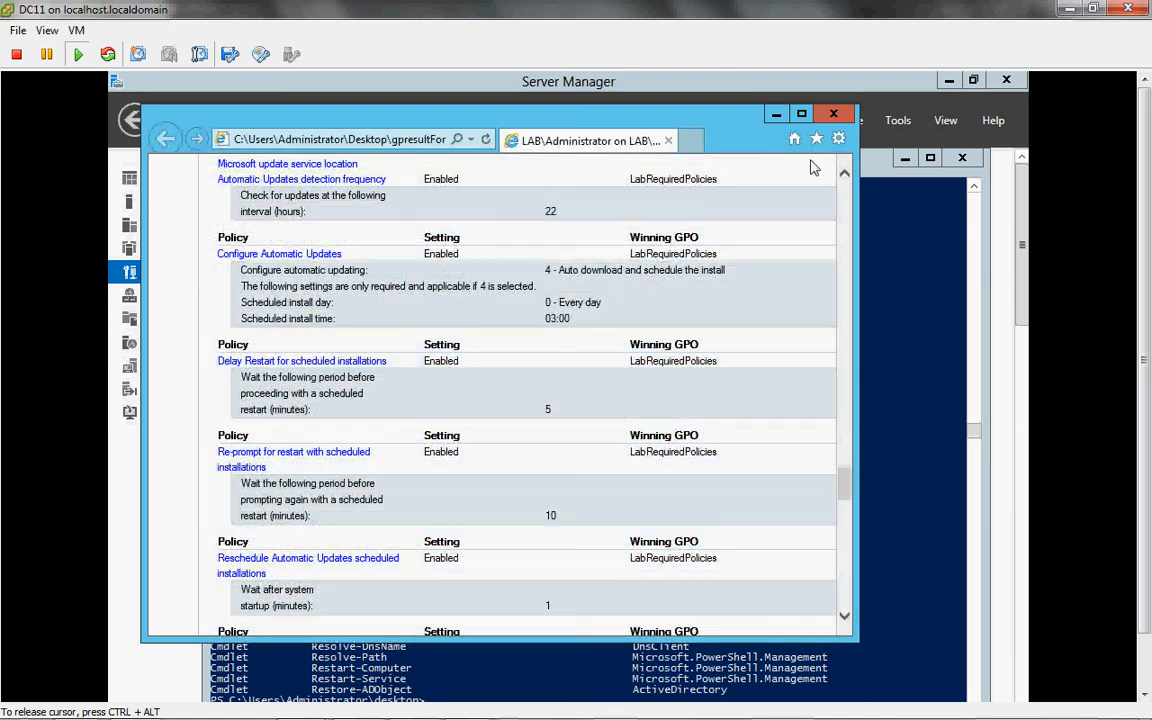
Close the policy report, the Command Prompt and the PowerShell window.
click(835, 115)
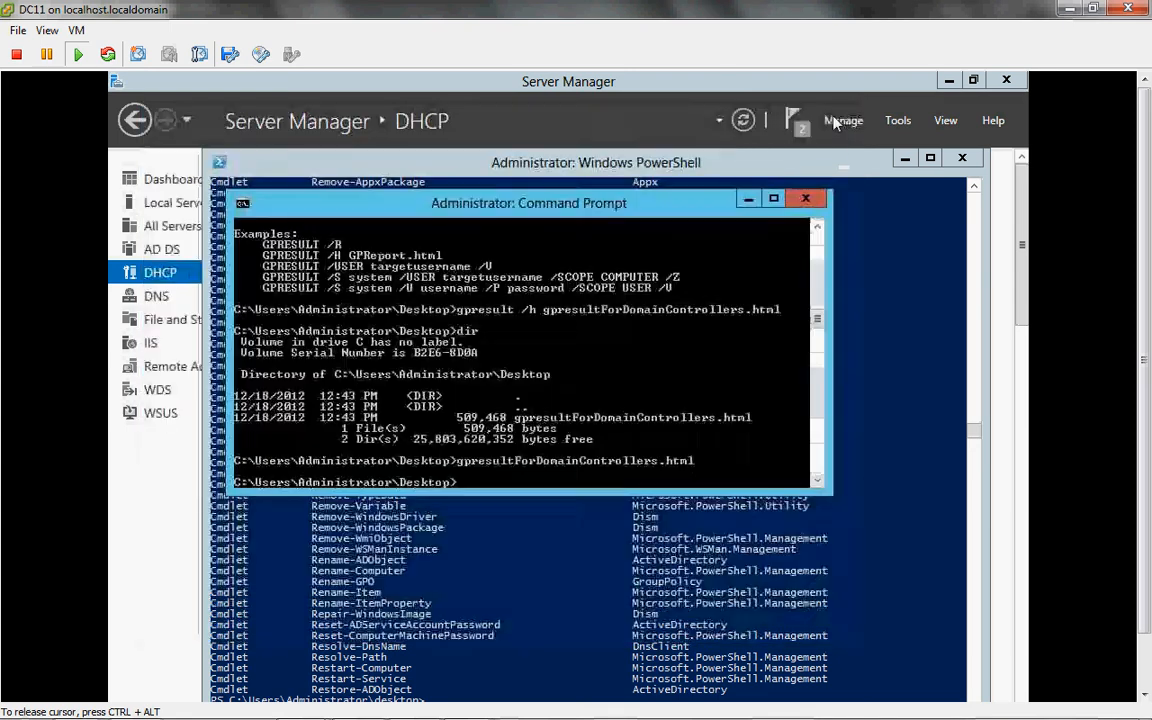
click(806, 200)
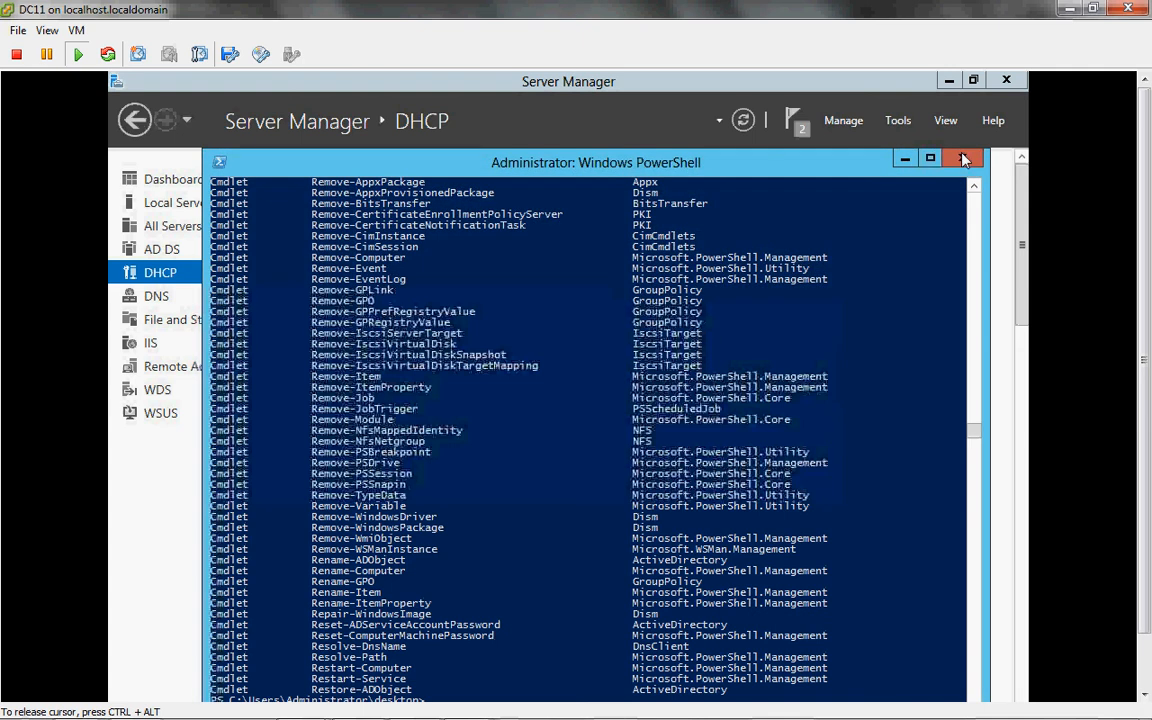
click(963, 161)
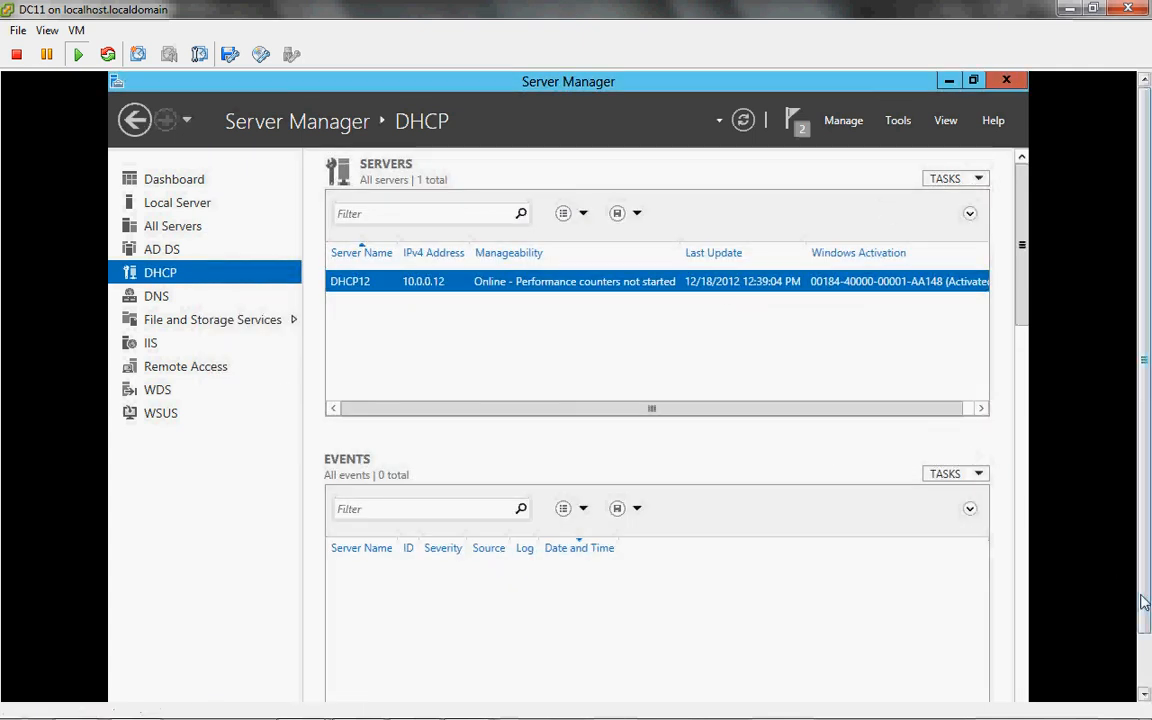
Switch to the Update Services console and list All Computers with status Any, refreshing the list.
click(1147, 666)
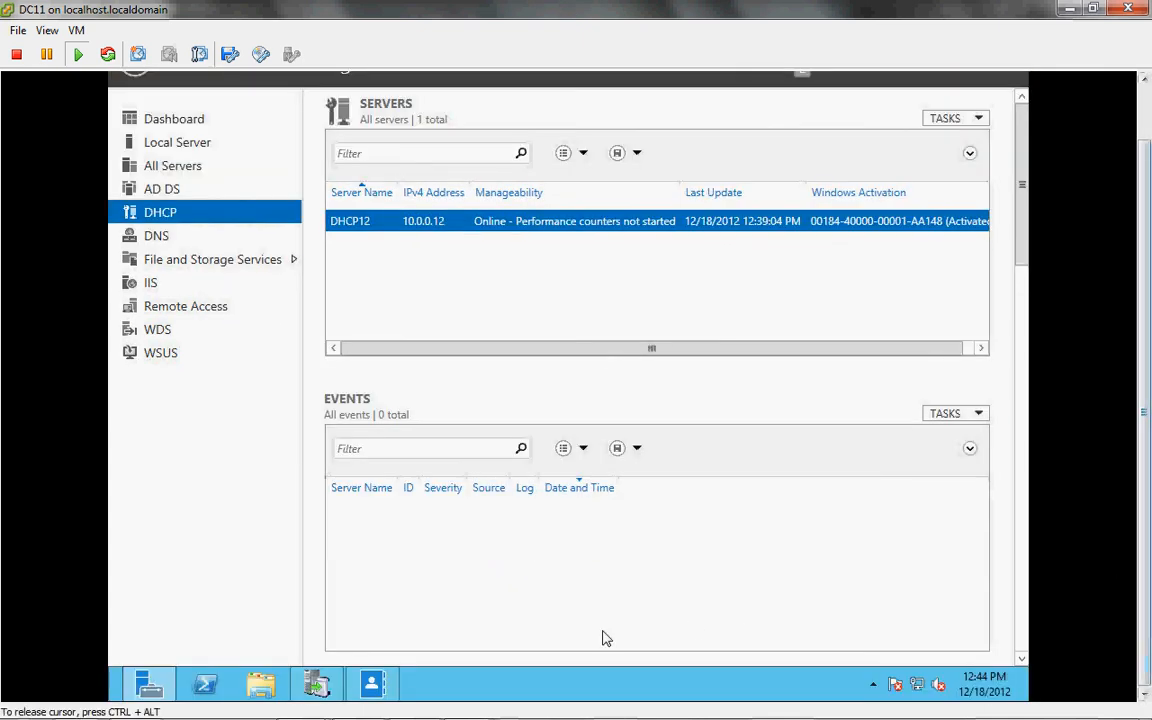
mouse_move(383, 686)
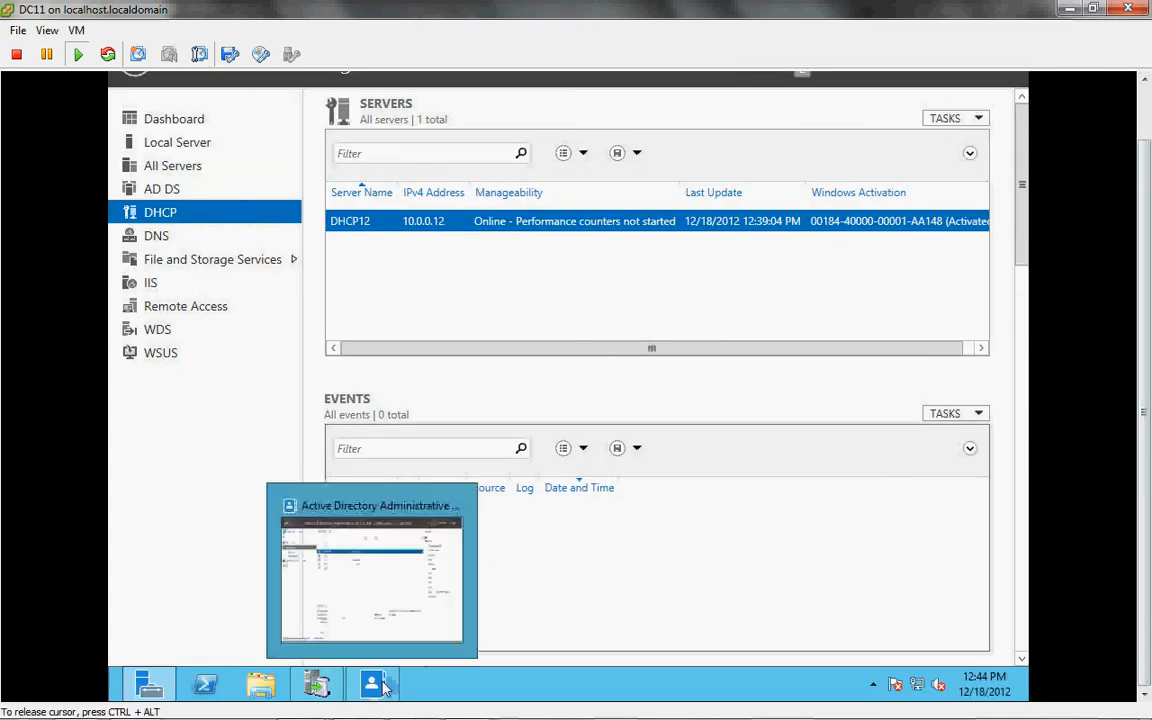
click(315, 688)
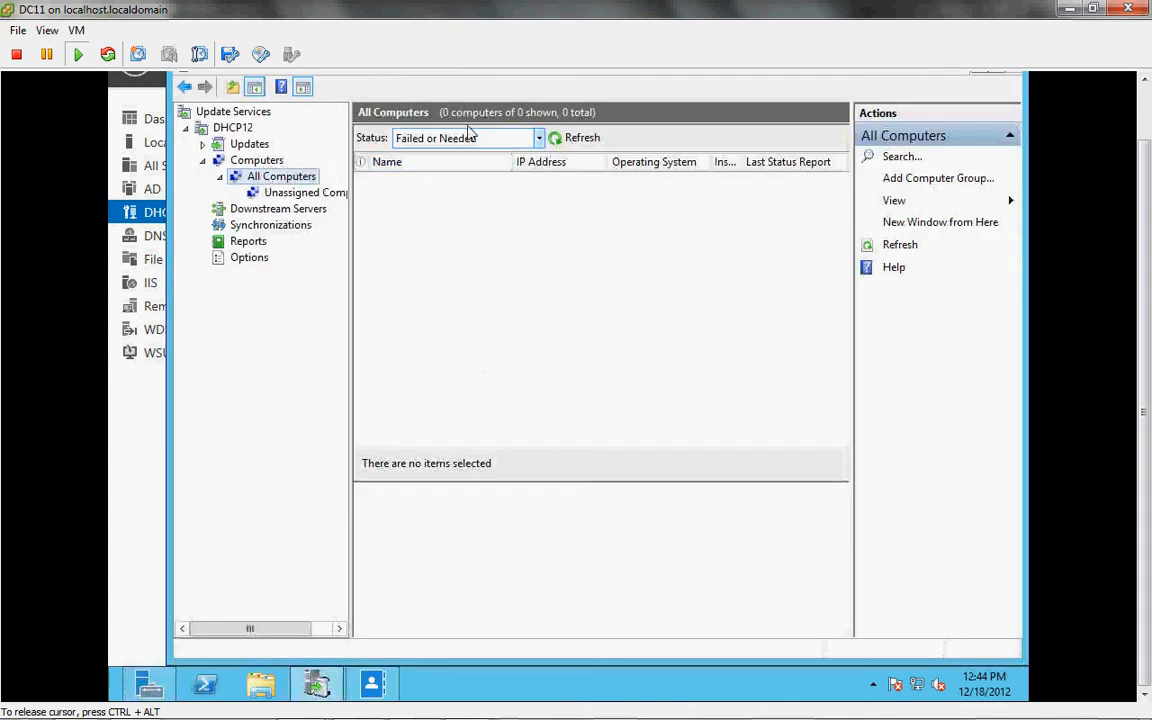
click(567, 140)
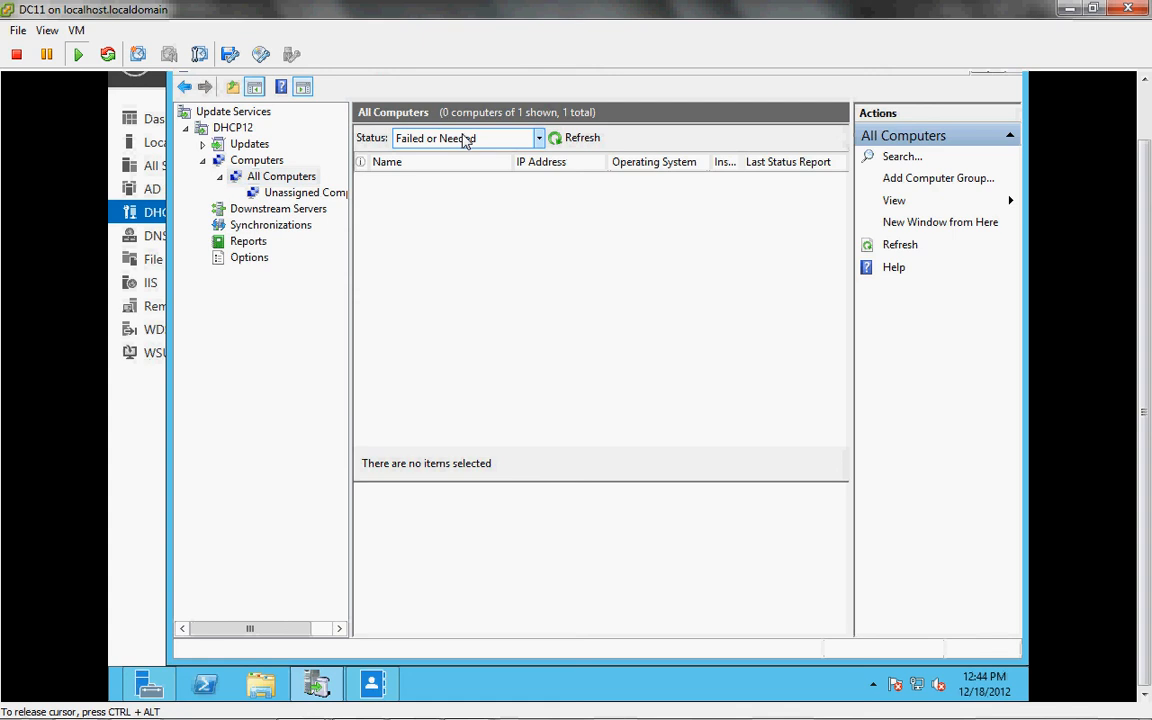
click(540, 140)
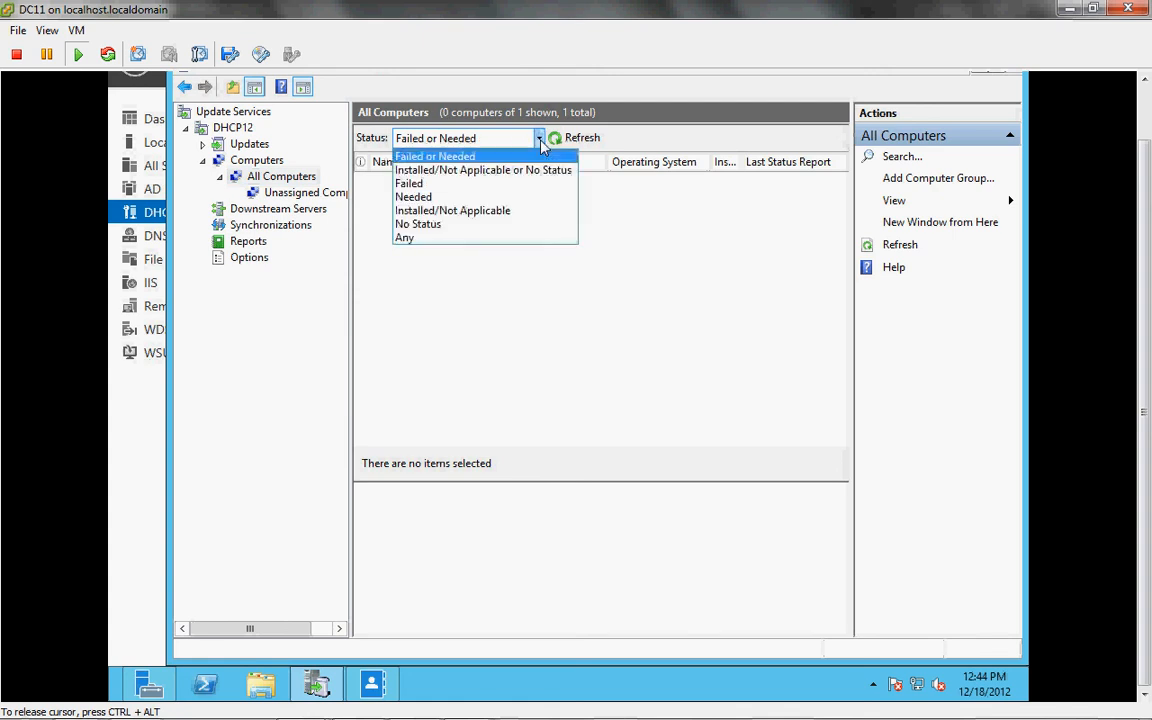
click(517, 240)
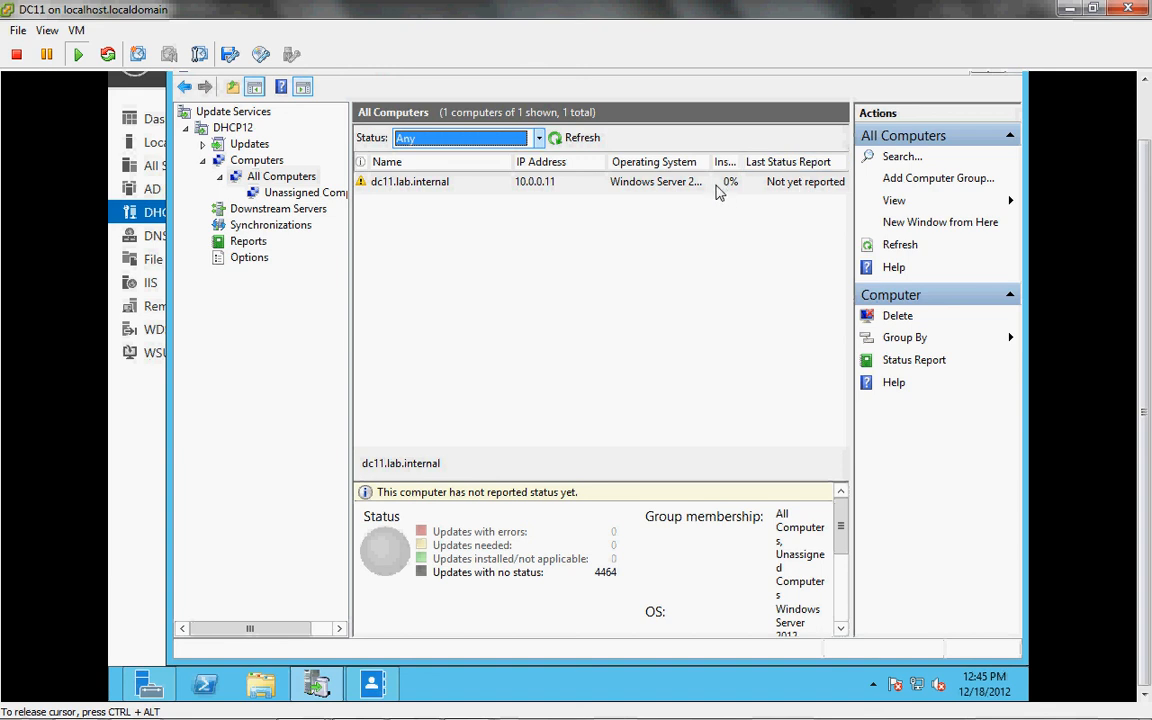
click(574, 142)
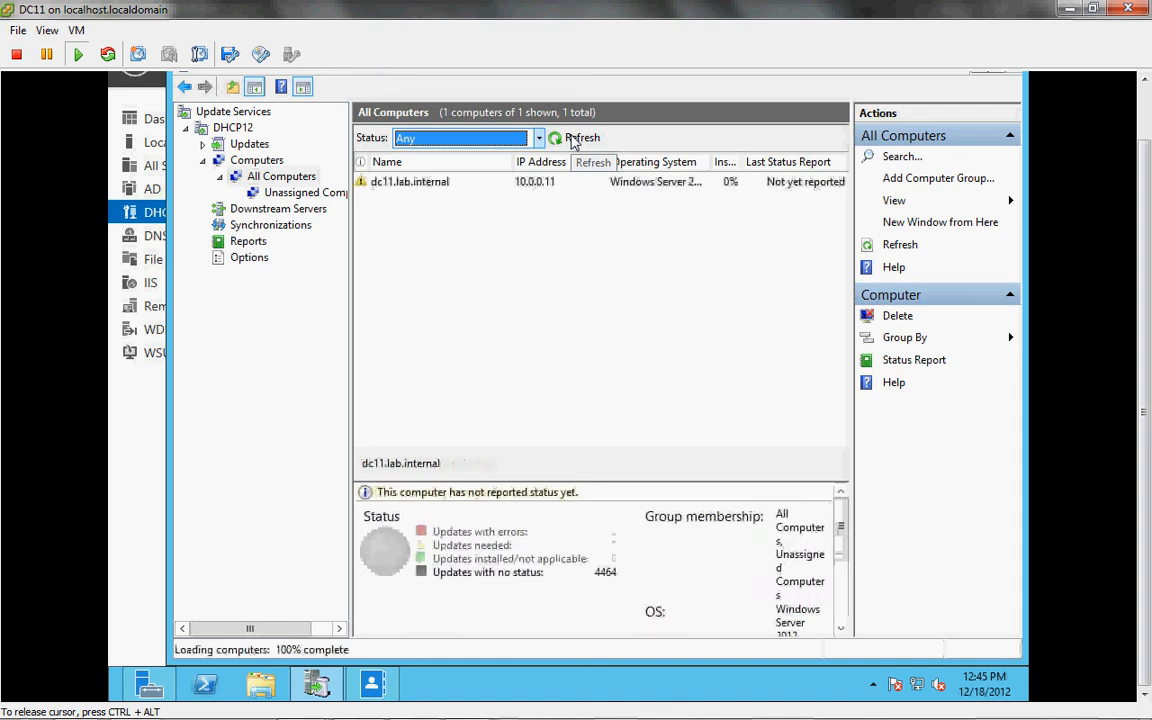
Try to open the status report for dc11.lab.internal, and view the WSUS server page in Server Manager.
right_click(559, 189)
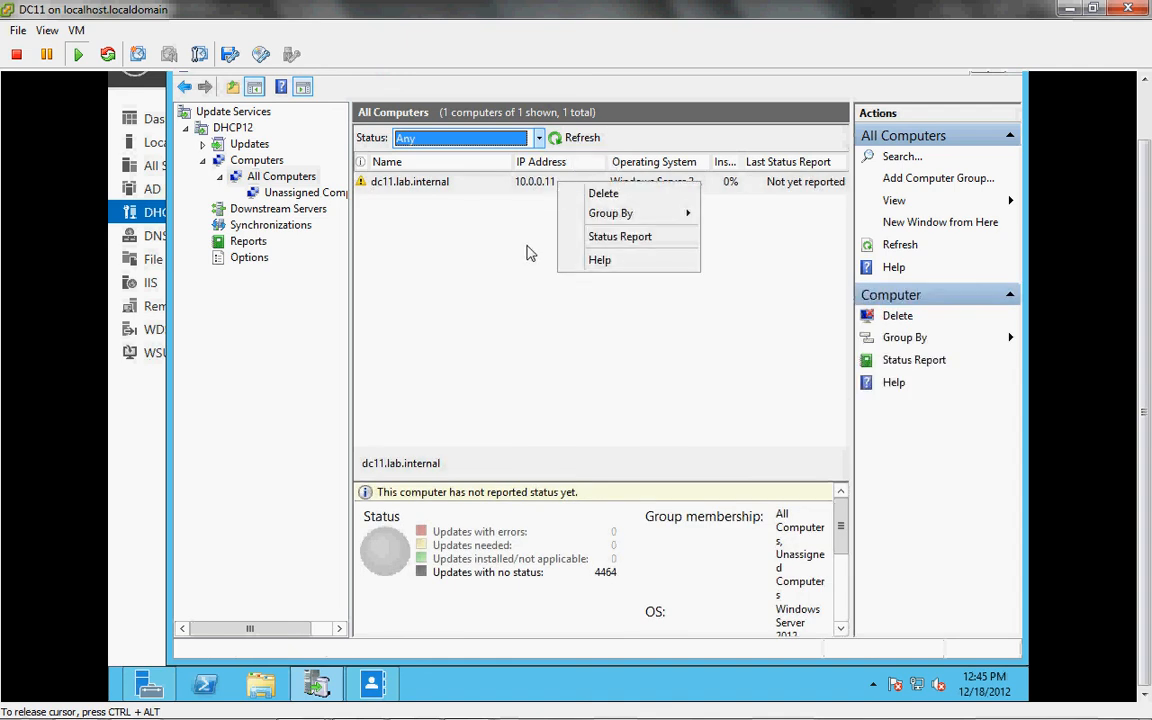
key(Escape)
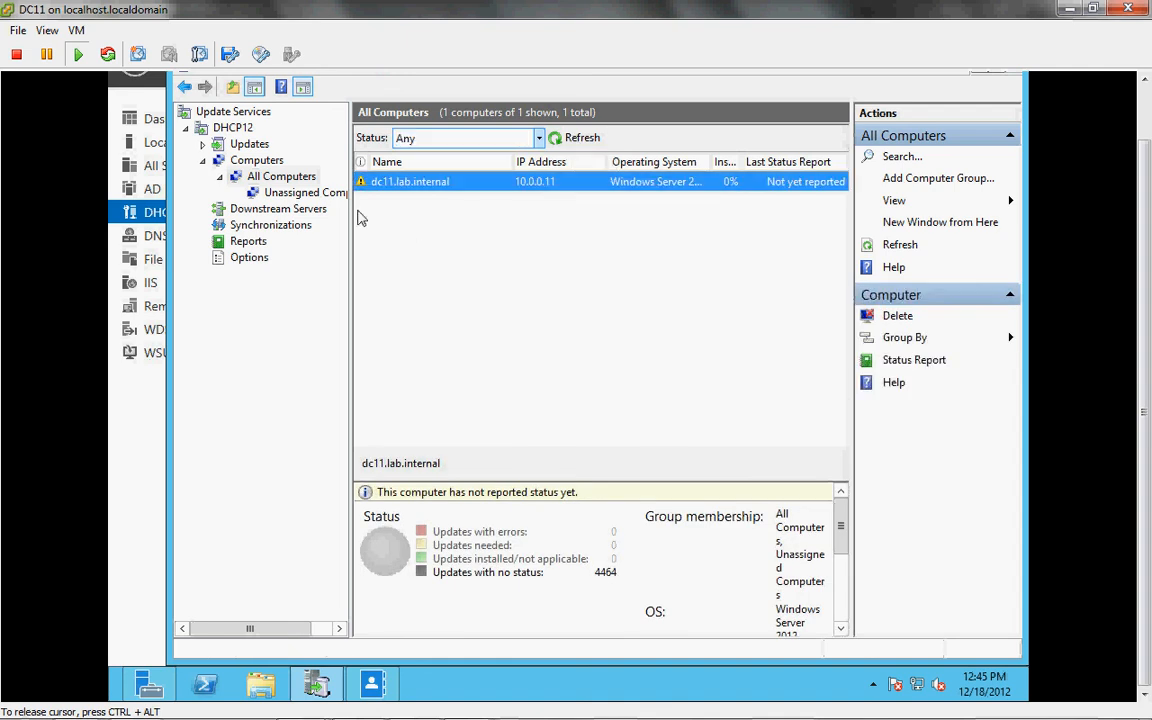
right_click(400, 190)
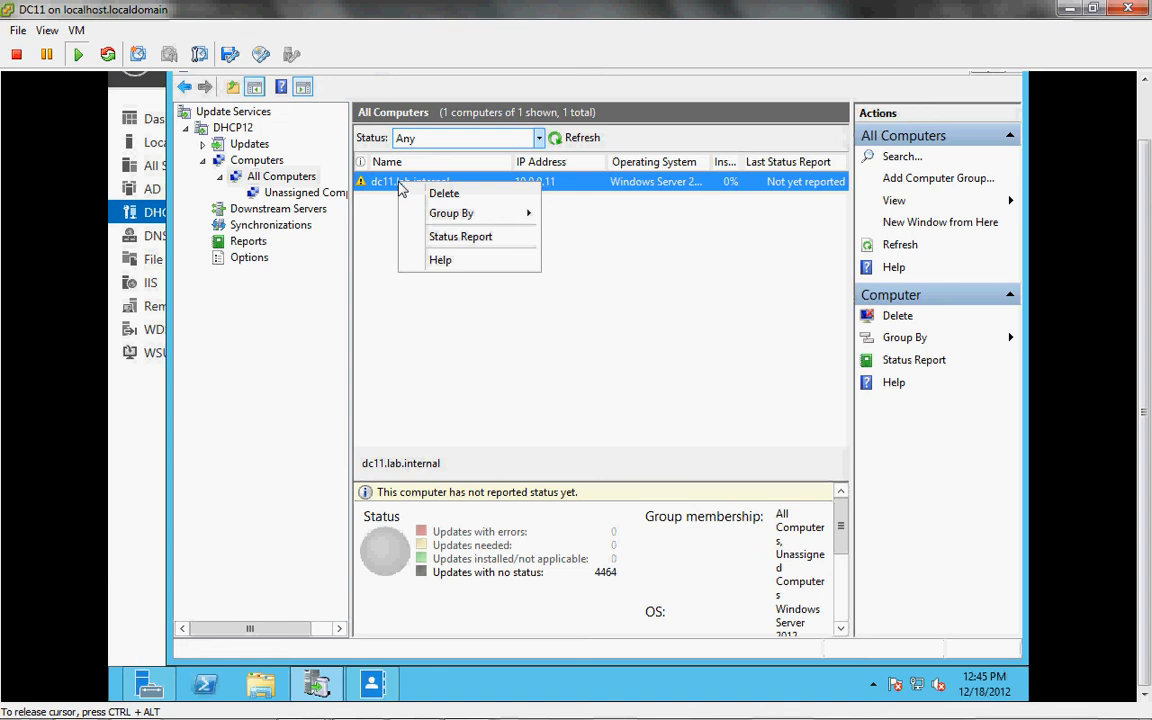
click(478, 238)
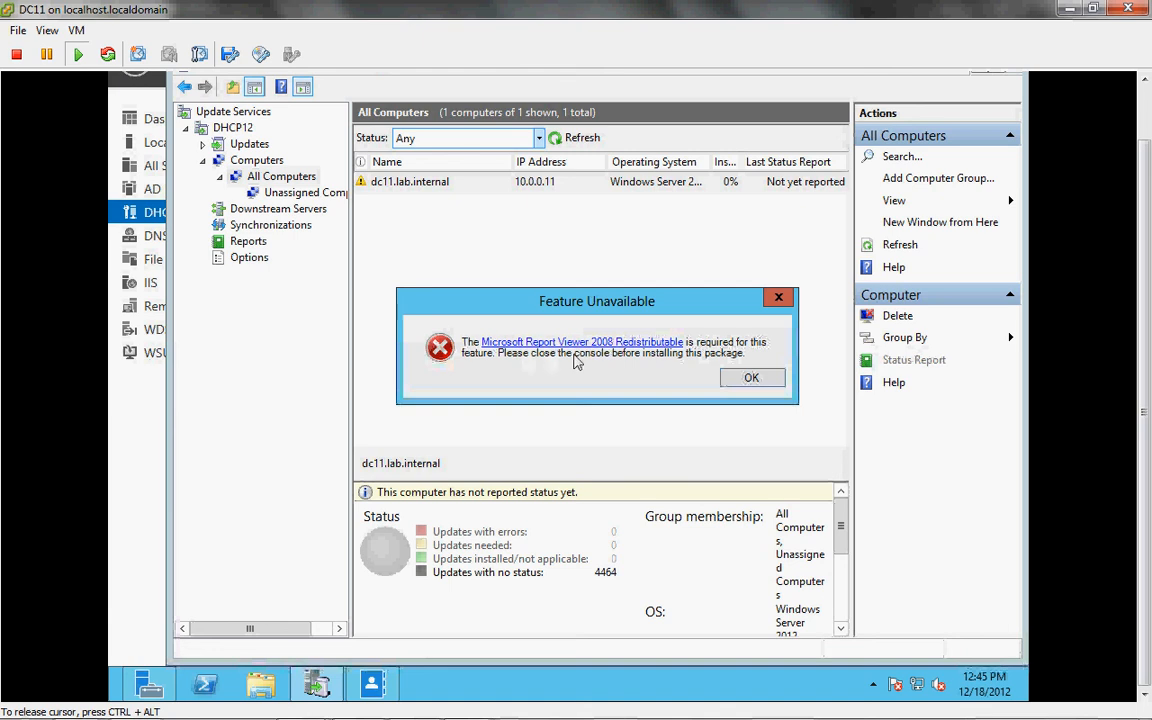
click(742, 379)
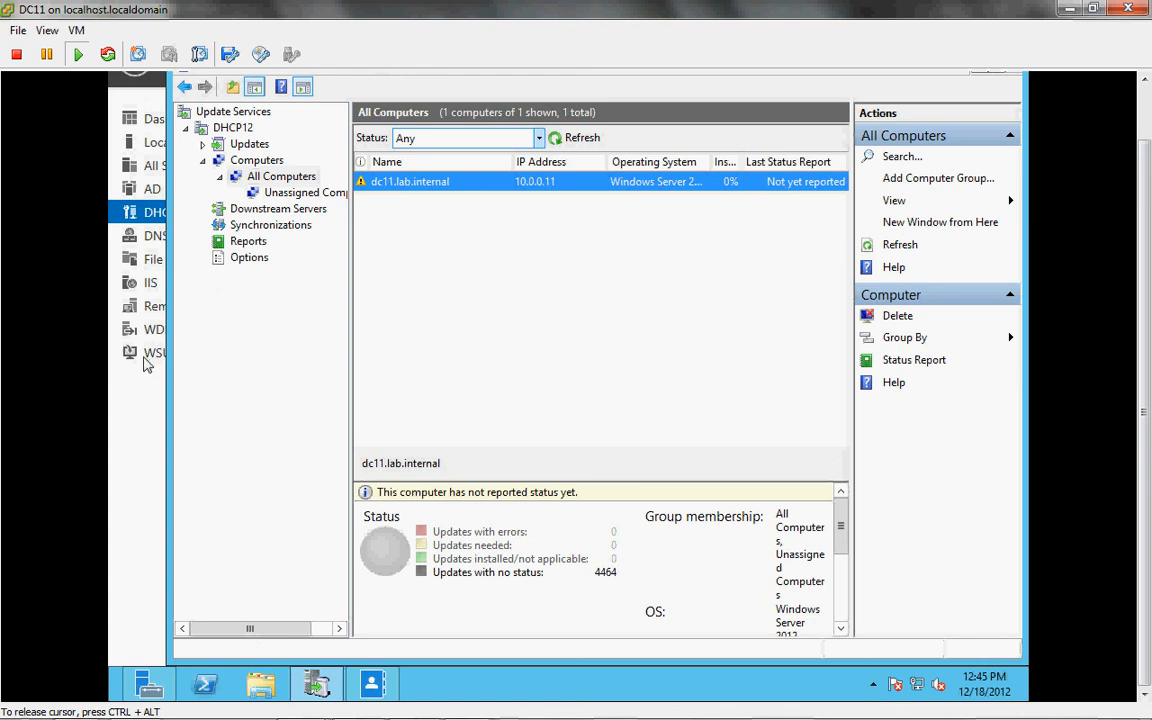
click(140, 402)
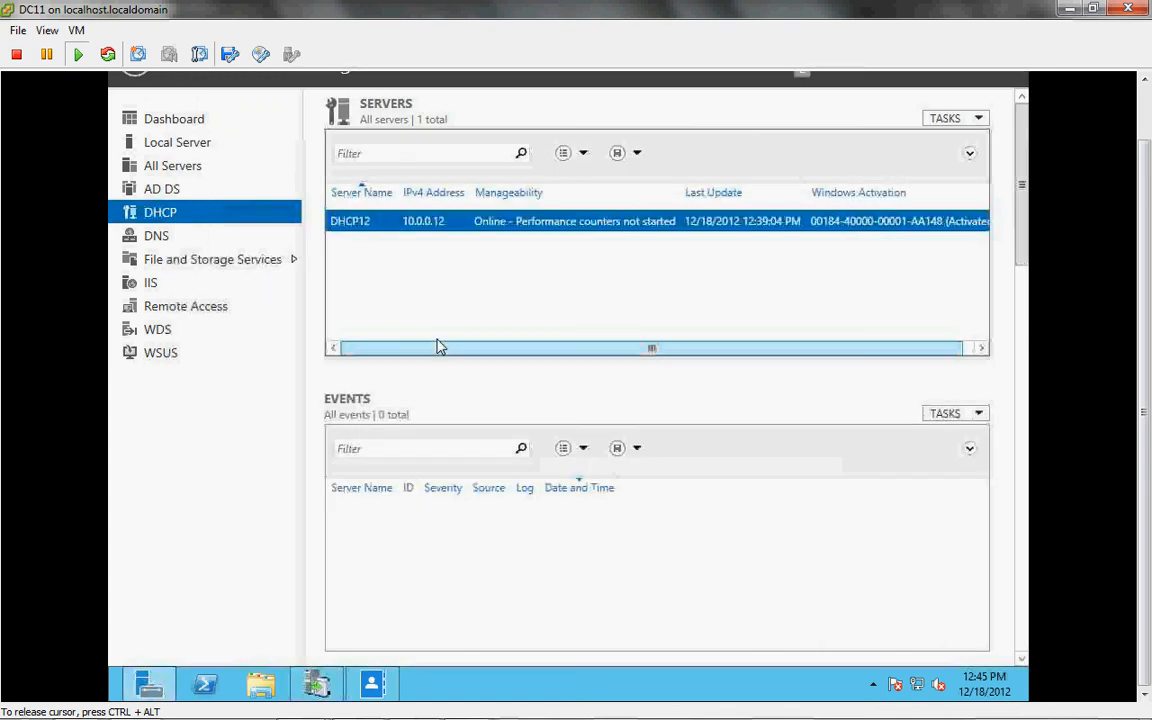
click(160, 353)
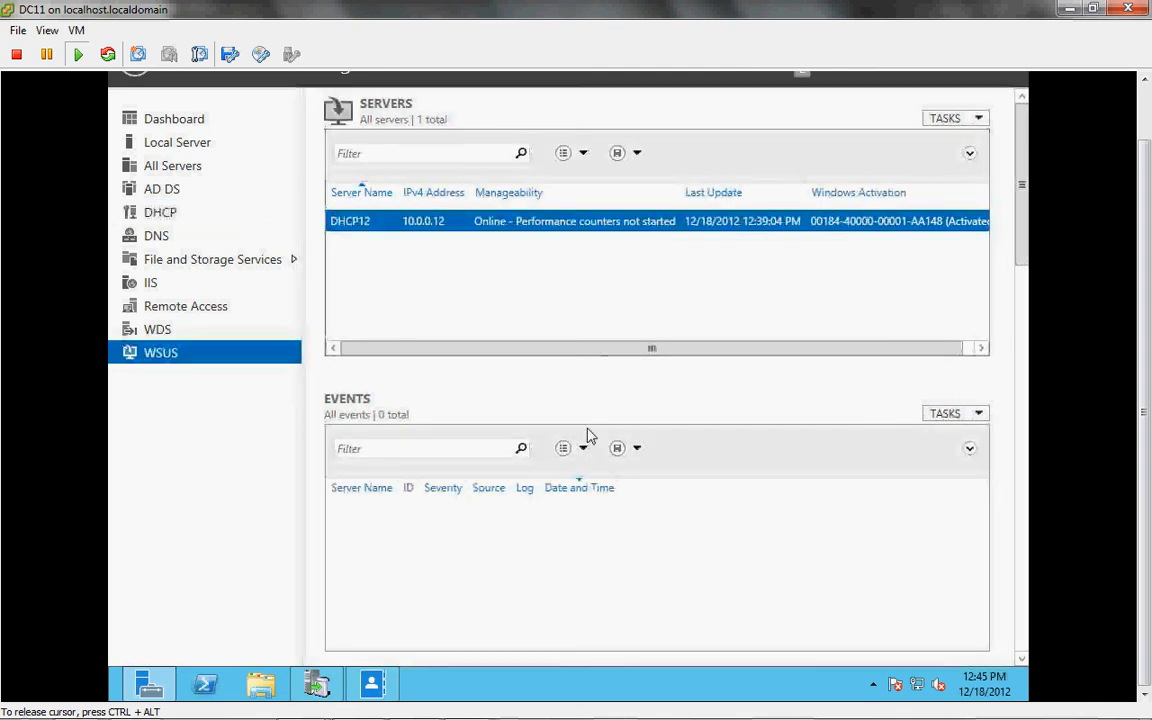
Switch to the FS13 virtual machine and finish the VMware Tools installation wizard without restarting.
mouse_move(470, 705)
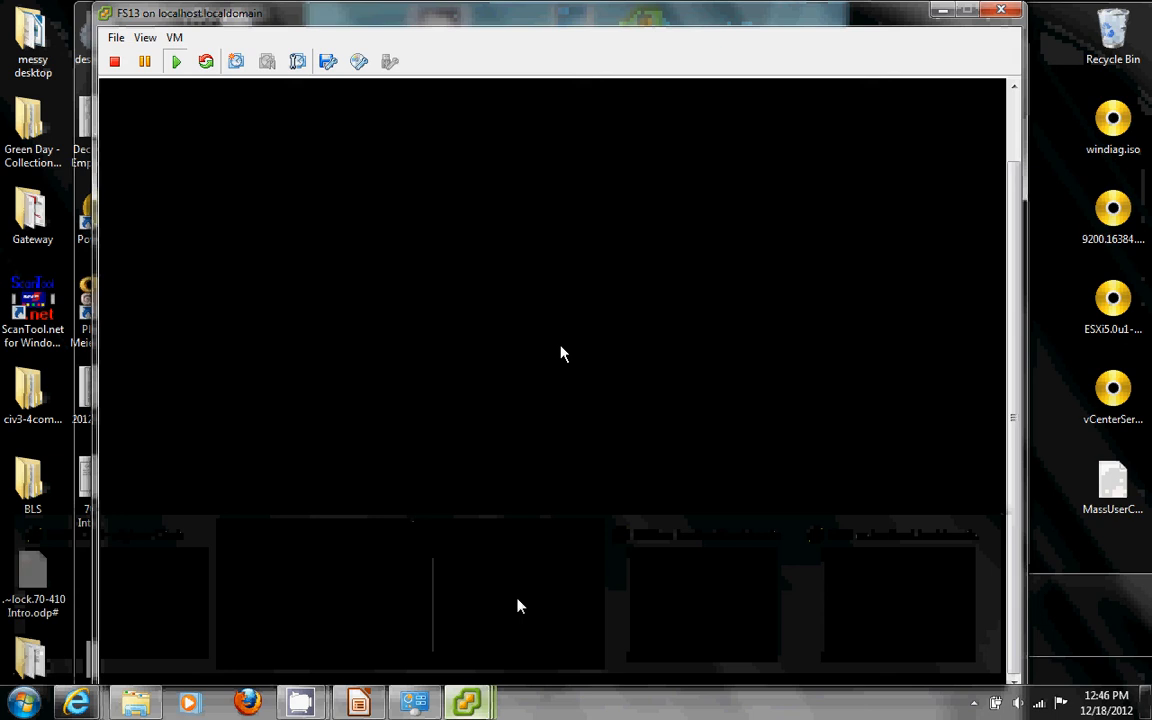
click(517, 604)
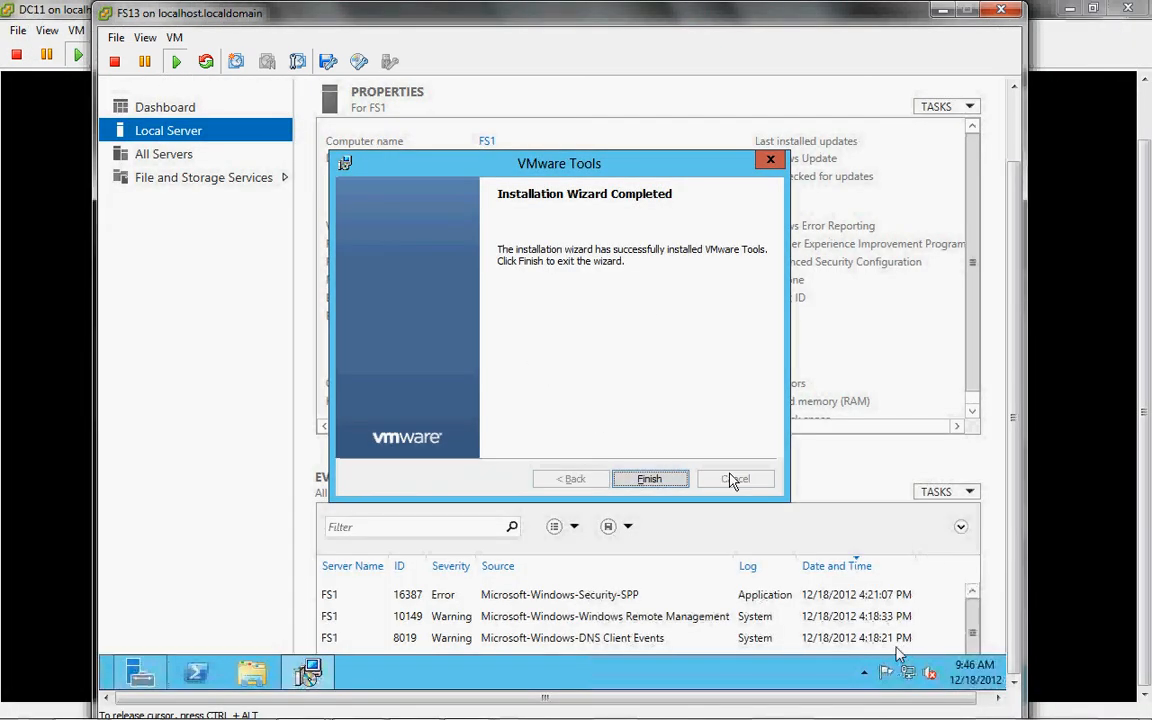
click(651, 479)
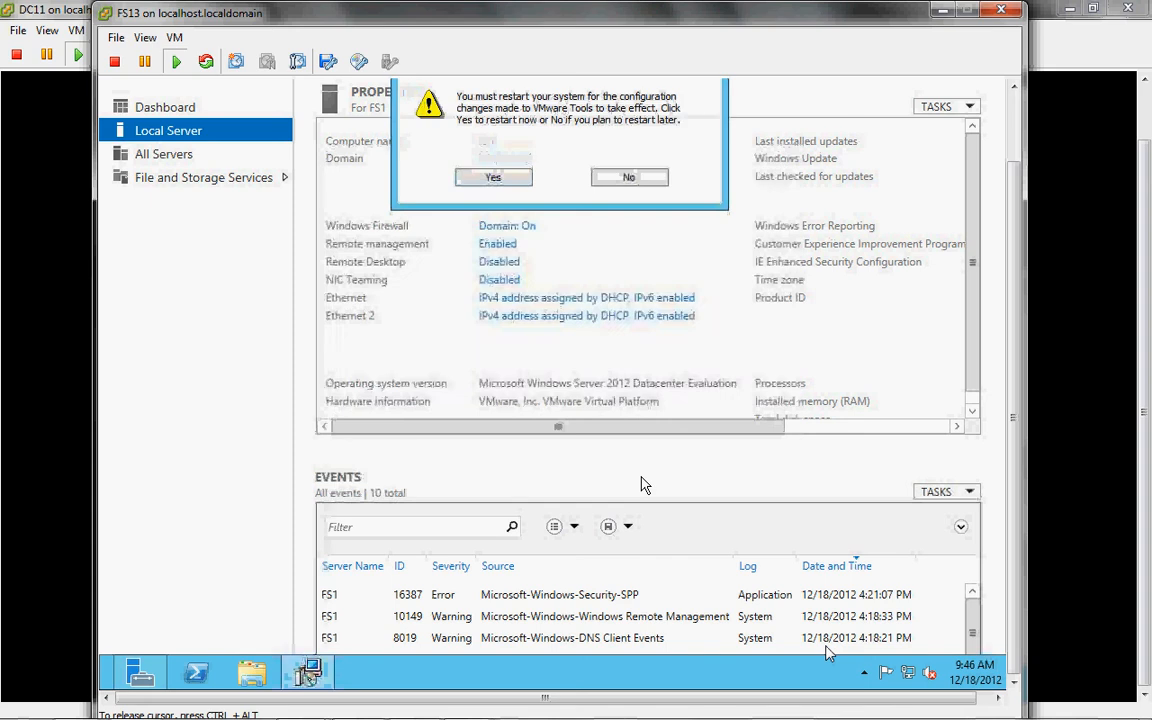
click(628, 178)
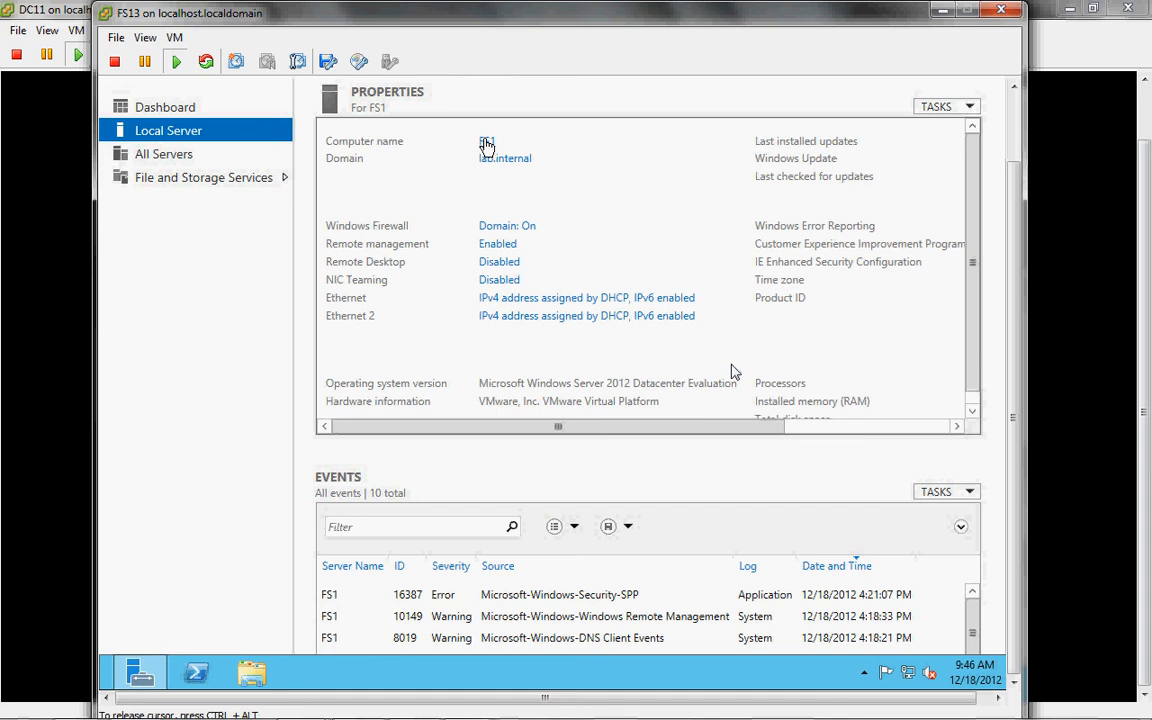
Rename the FS1 server to FS13, keeping it in the lab.internal domain, and postpone the restart.
click(486, 145)
click(482, 289)
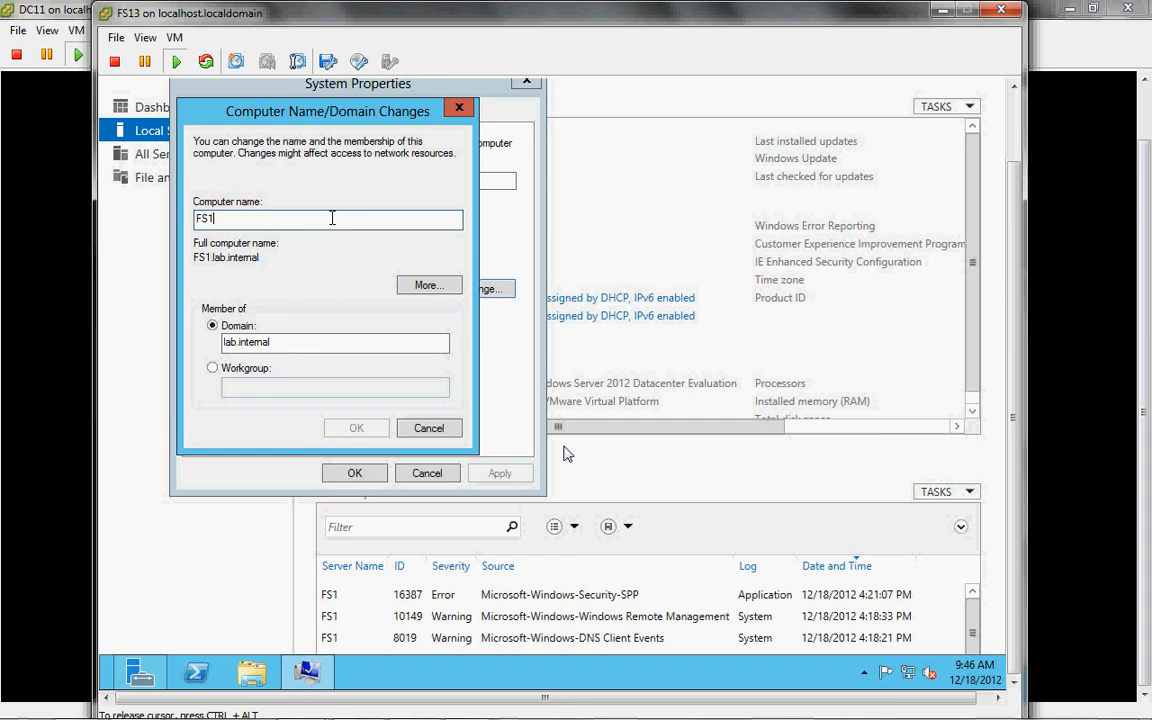
text(3)
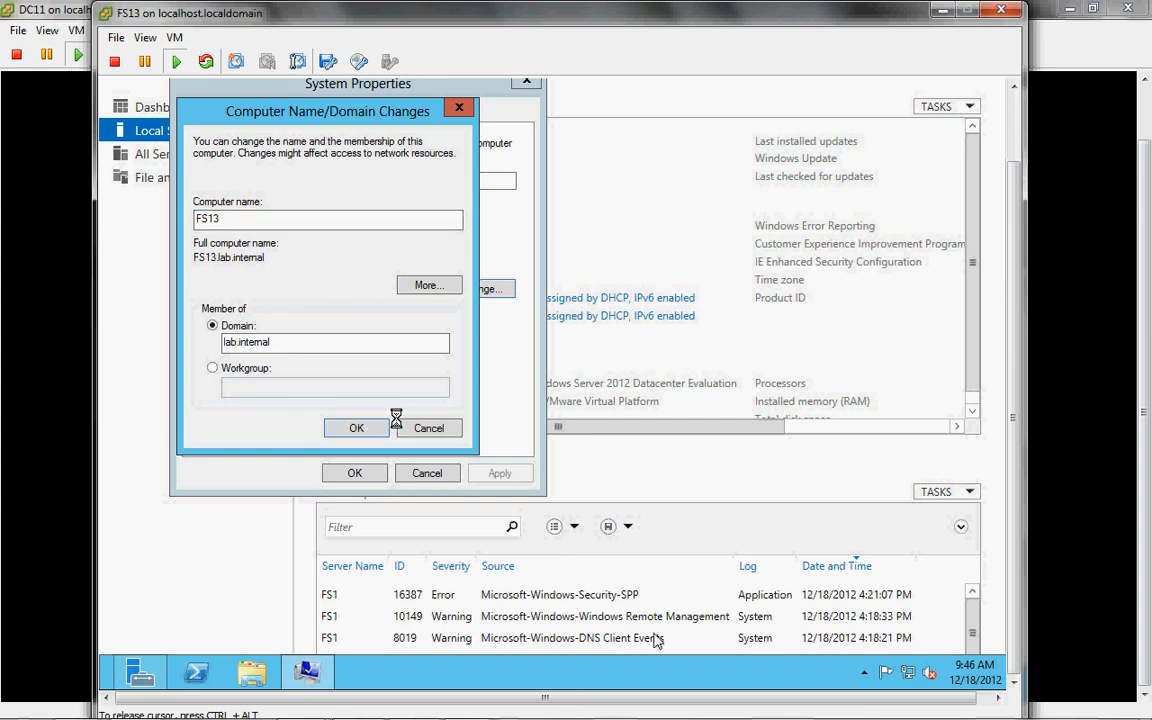
key(Return)
click(670, 361)
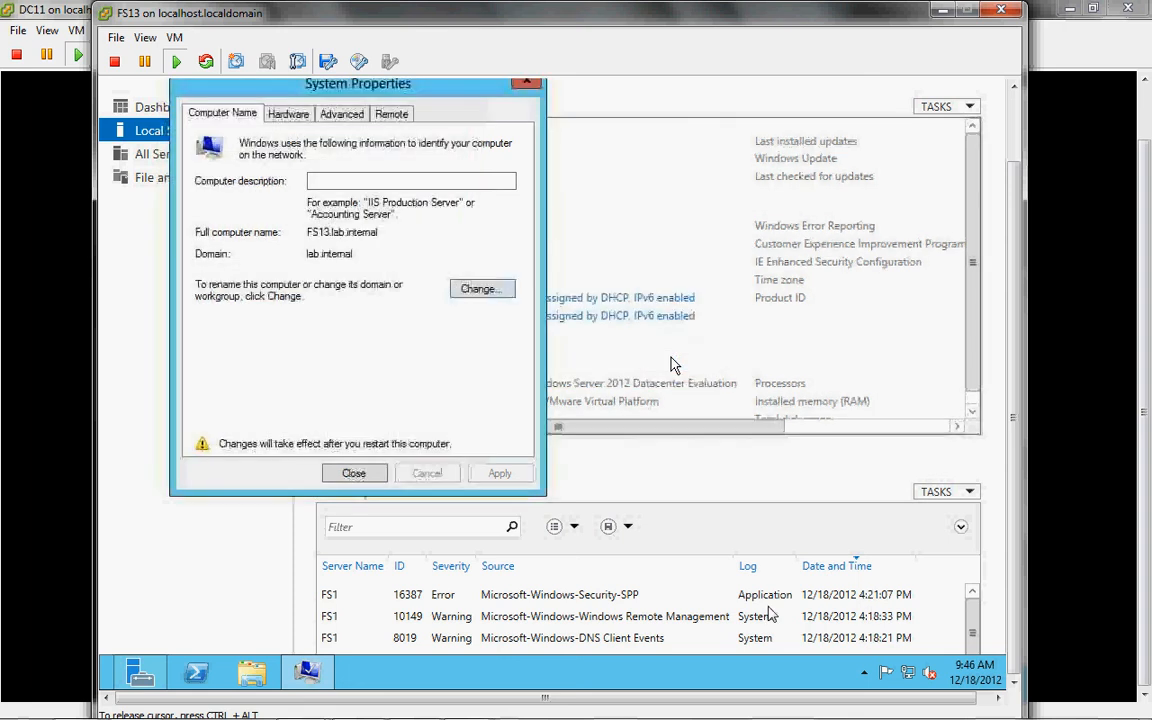
click(354, 473)
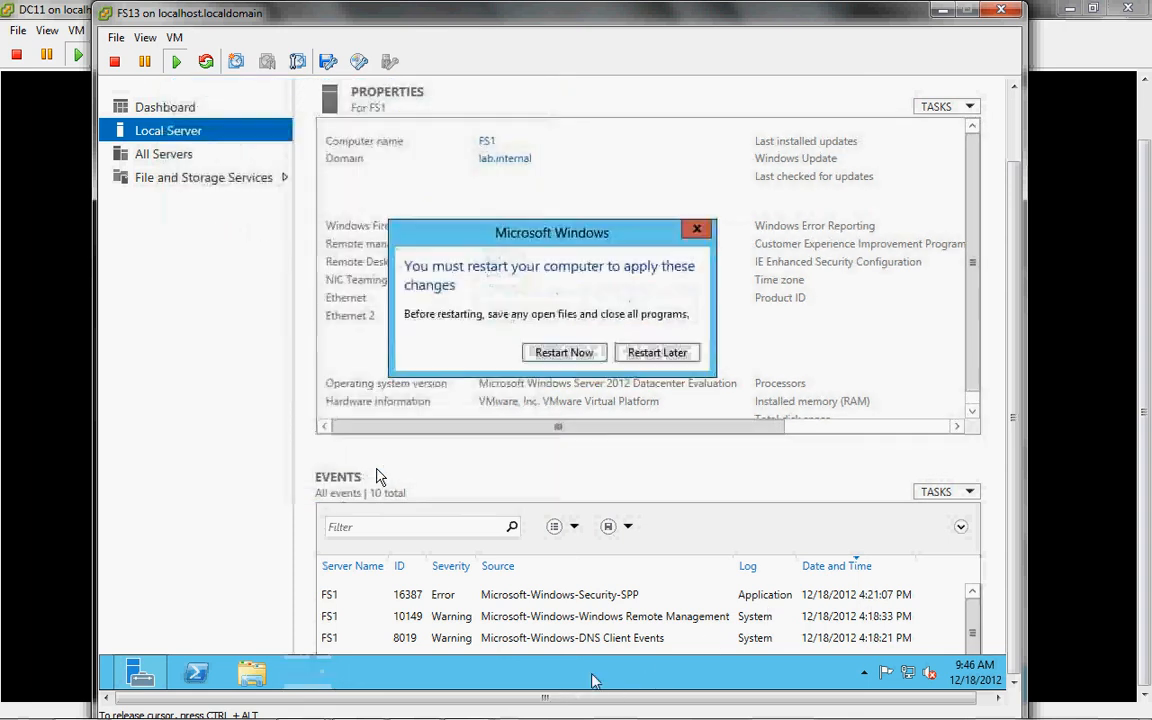
click(676, 355)
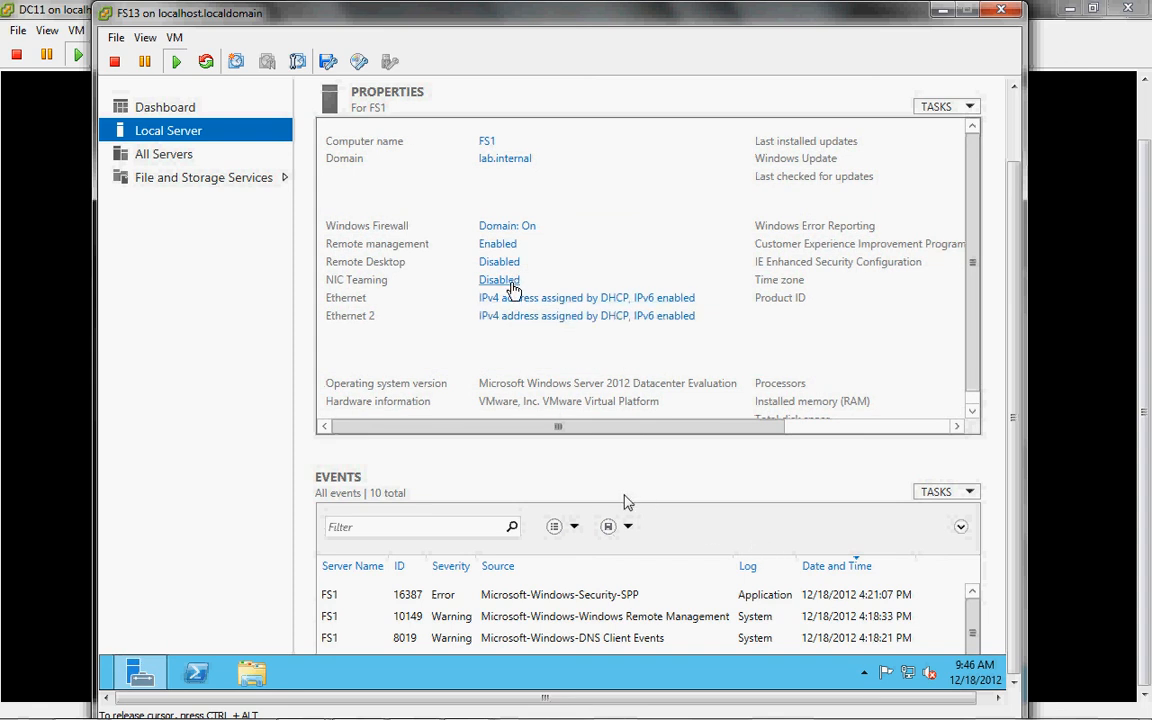
Create a NIC team named NicTeamFS13 with the Ethernet and Ethernet 2 adapters, and close NIC Teaming.
click(499, 280)
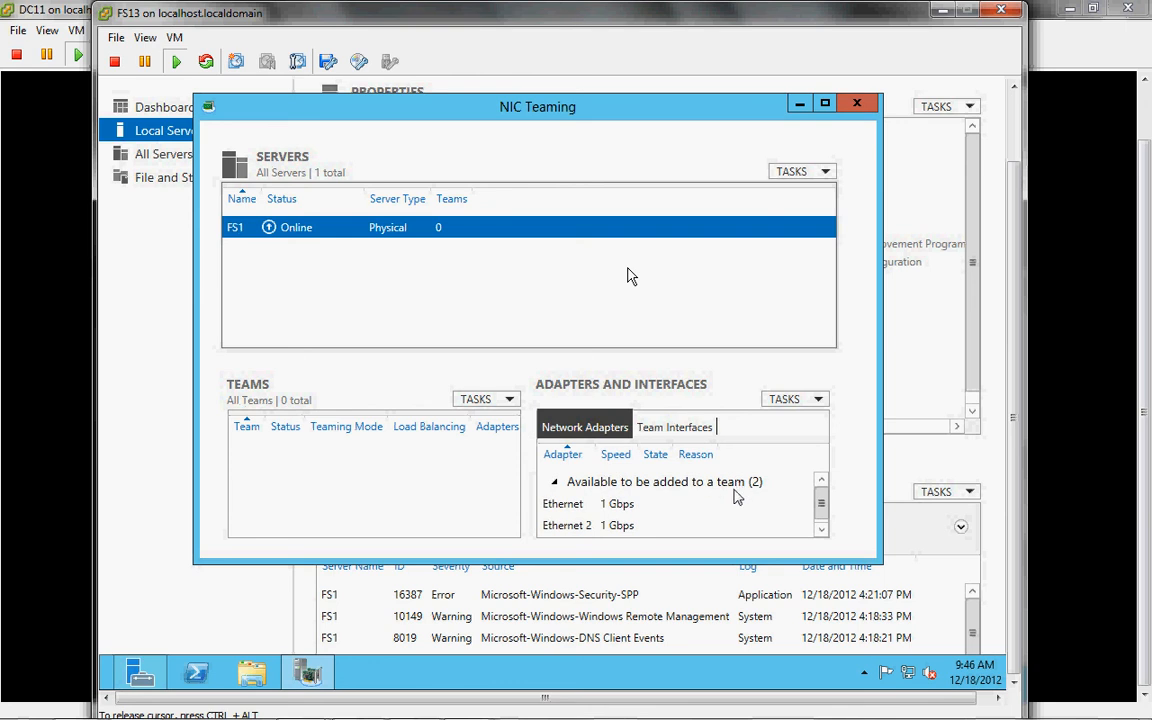
click(507, 401)
click(503, 424)
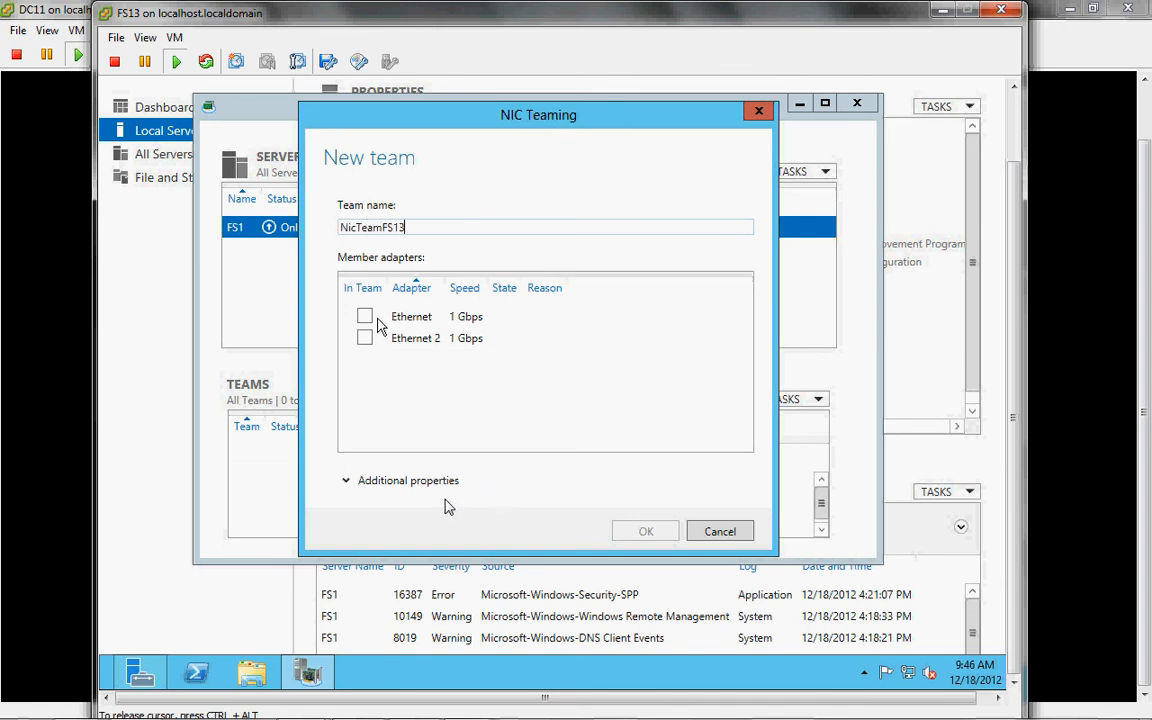
click(366, 318)
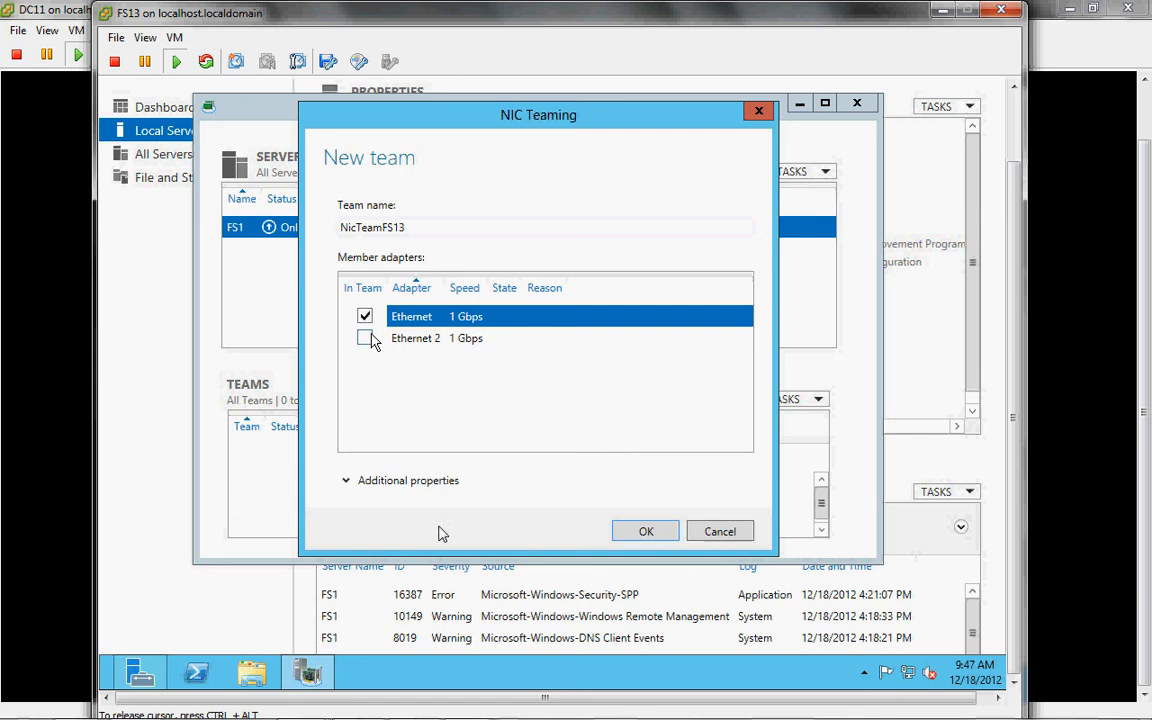
click(366, 338)
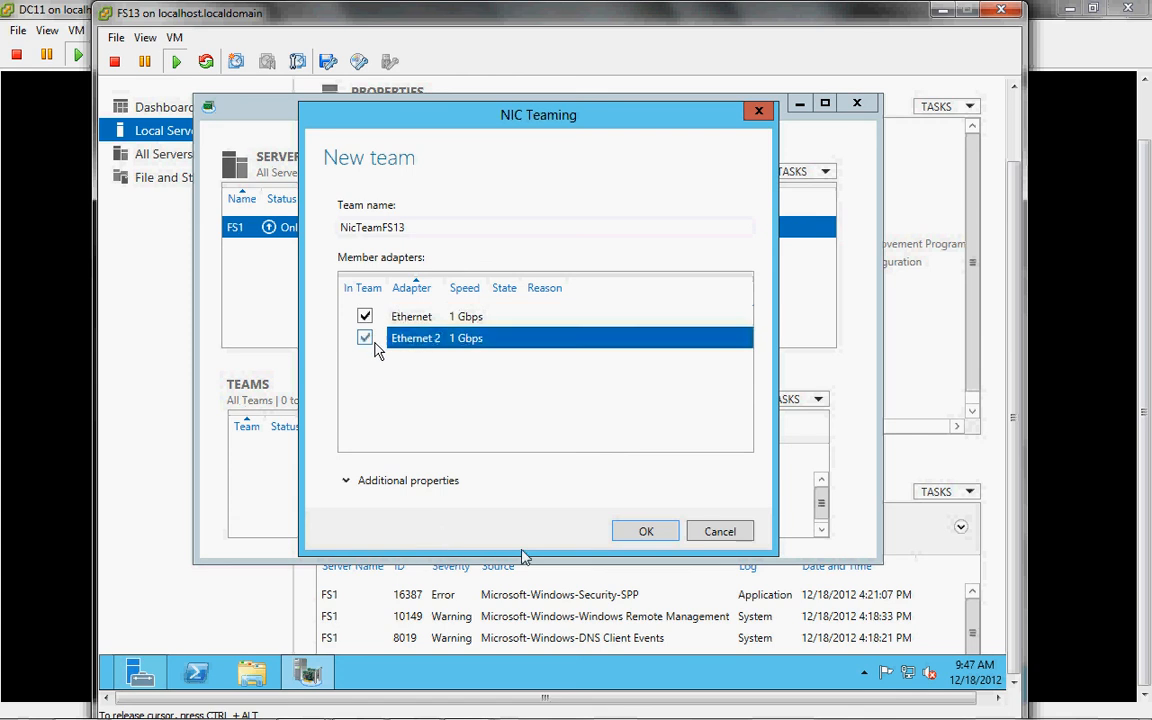
click(652, 532)
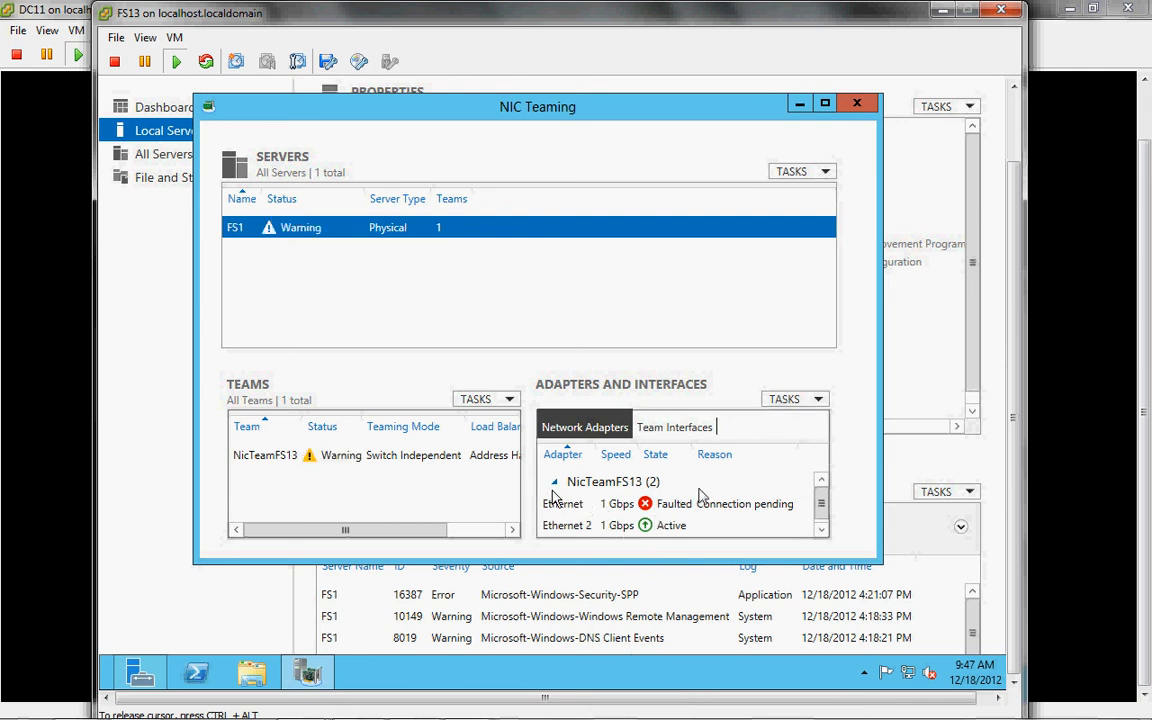
click(871, 104)
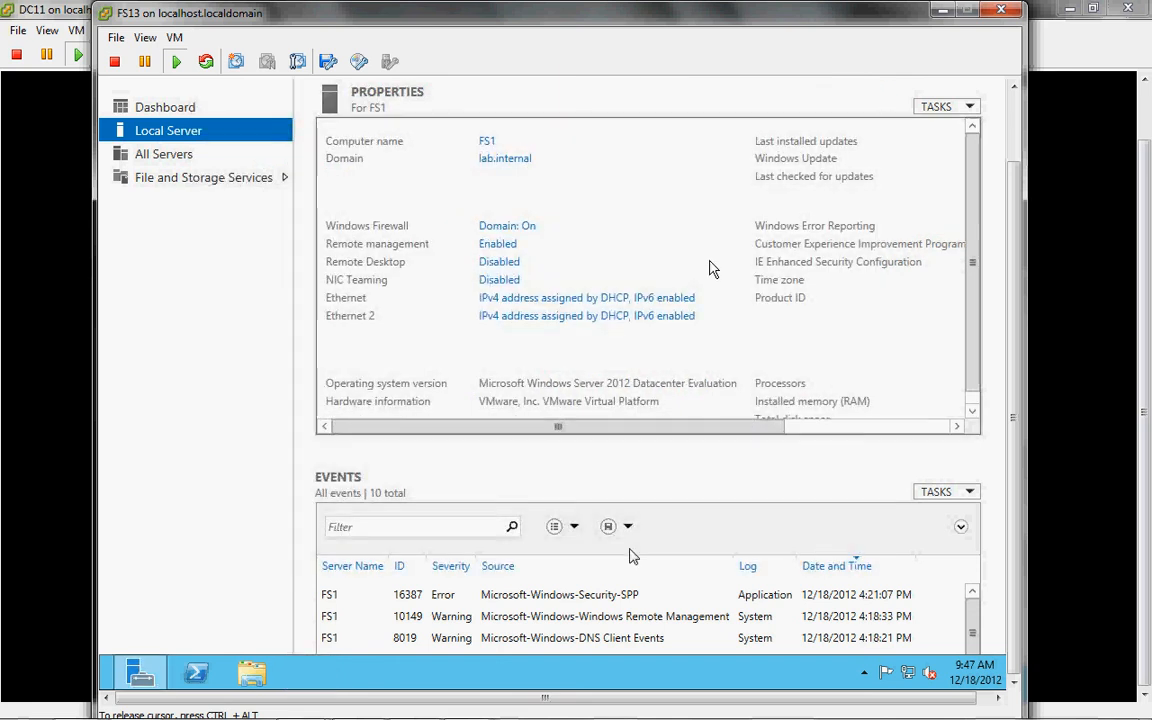
Open the IPv4 properties of the NicTeamFS13 connection and set static IP address 10.0.0.13 with subnet mask 255.255.255.0.
click(674, 298)
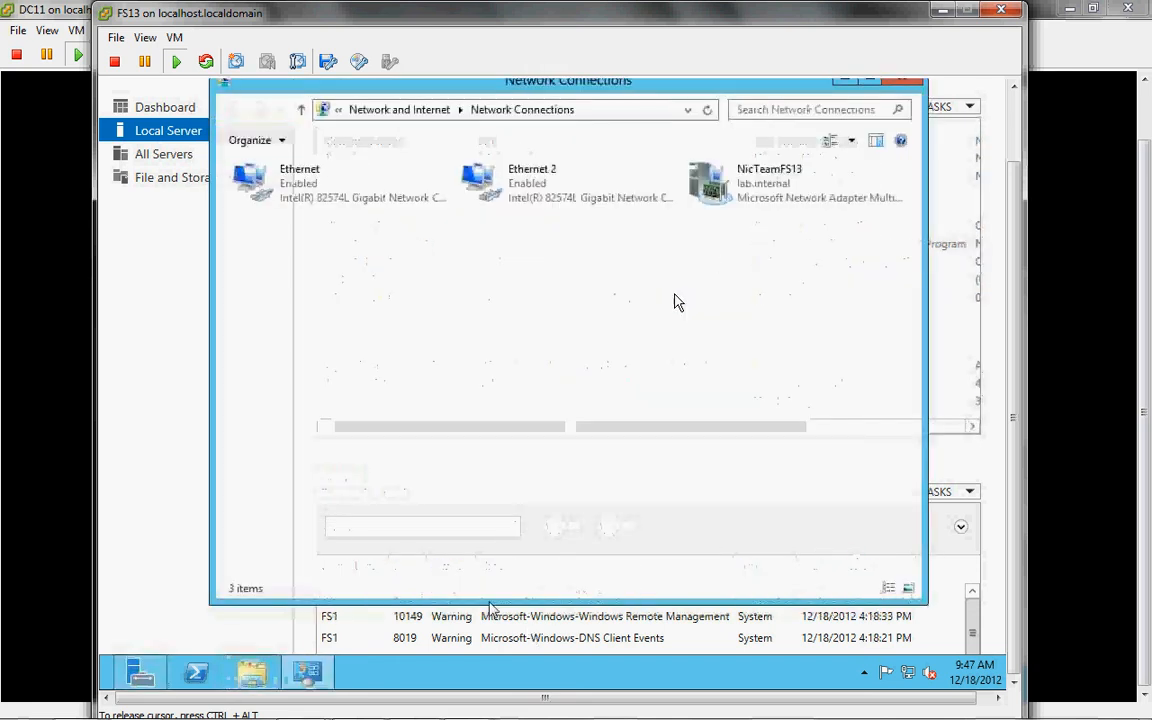
double_click(709, 178)
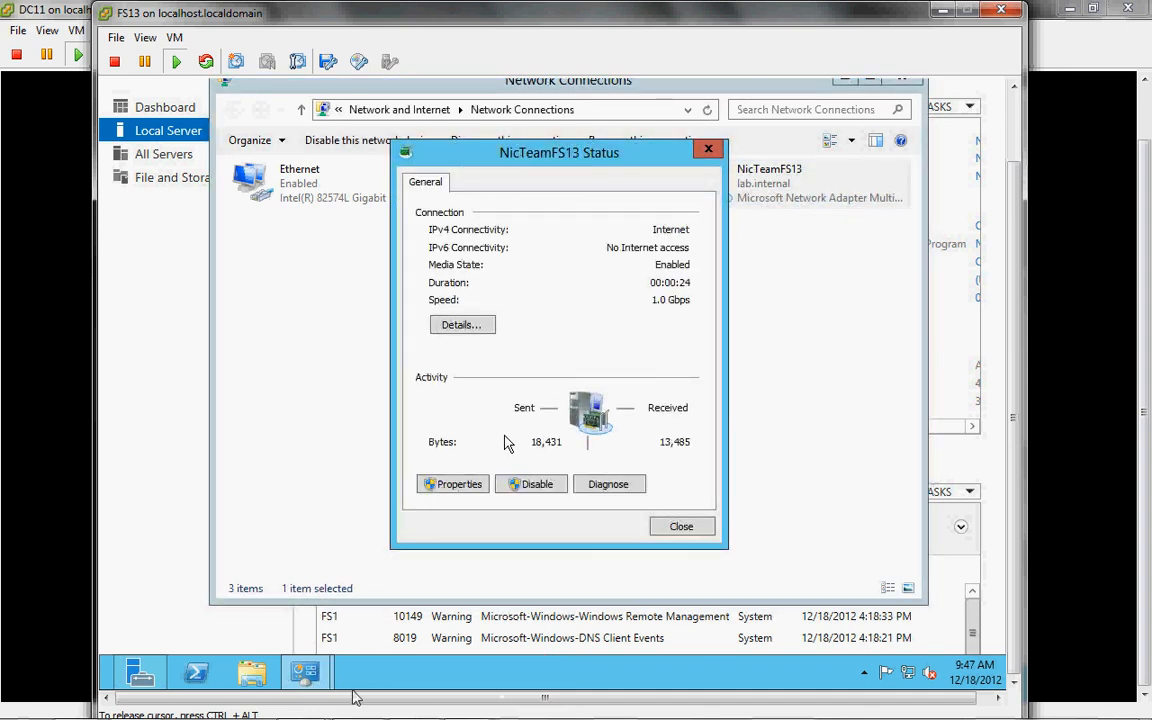
click(476, 486)
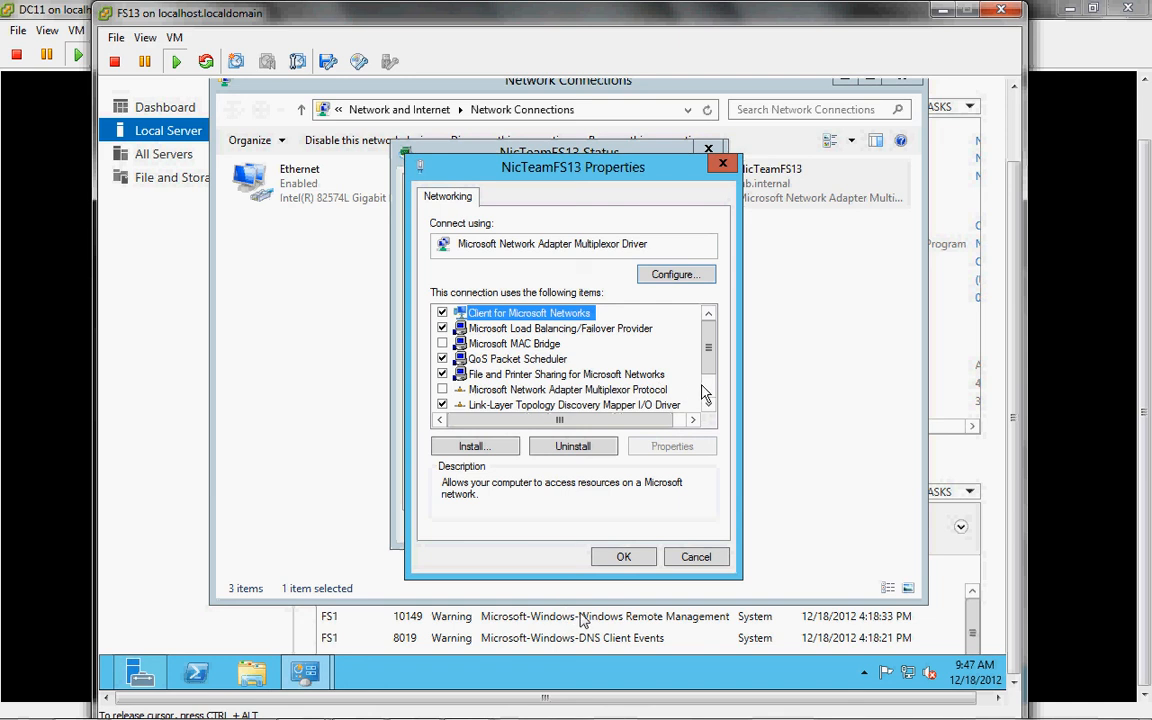
scroll(708, 395, down, 1)
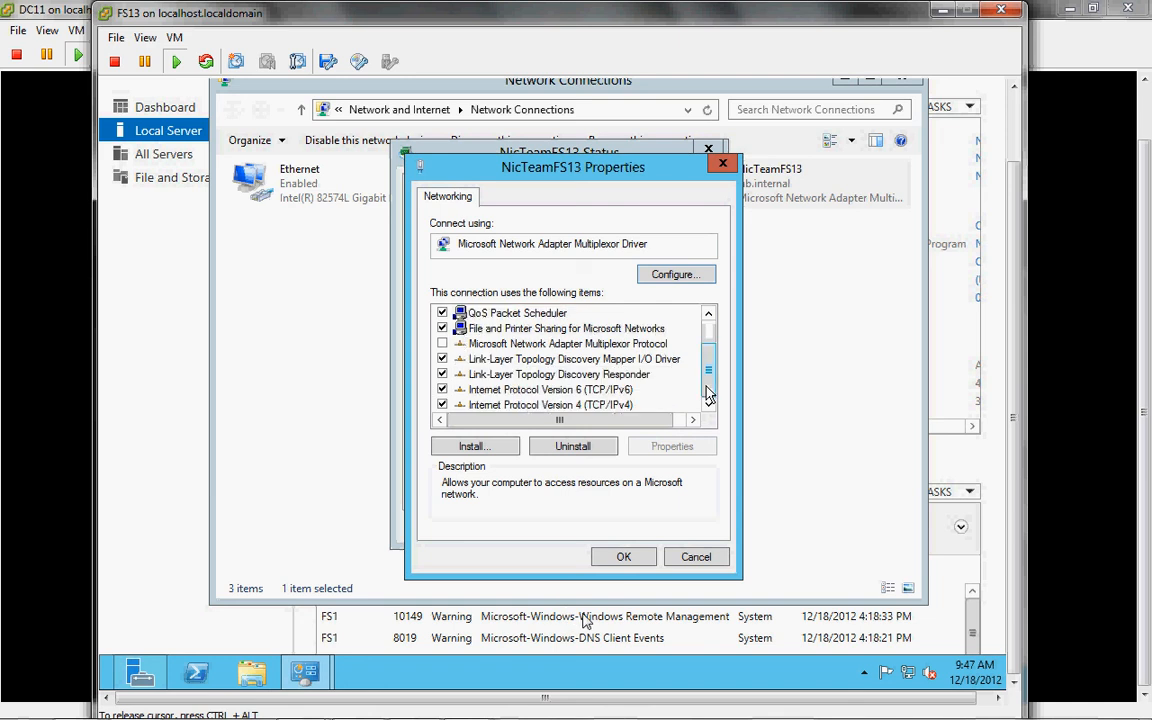
double_click(620, 405)
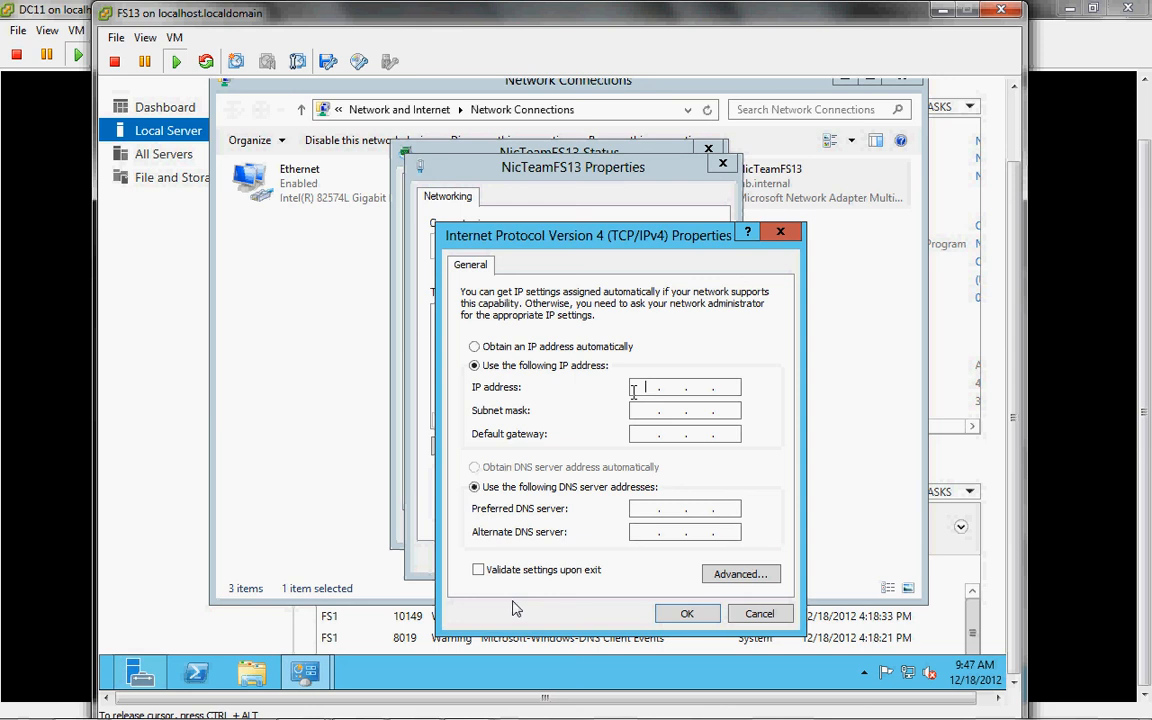
click(633, 390)
text(10.0.0.13)
key(Tab)
text(255 . 255 . 255)
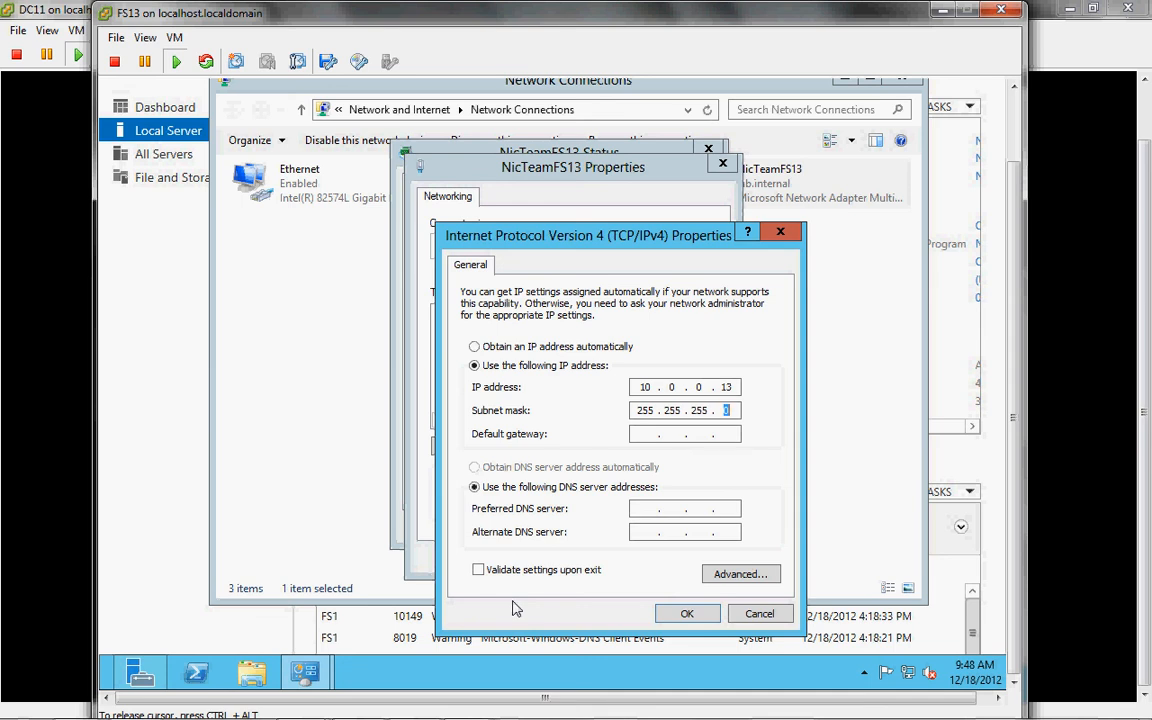
Set the team's default gateway to 10.0.0.1 and preferred DNS server to 10.0.0.11, apply the settings and close Network Connections.
key(Tab)
text(10 . 0 . 0 . 1)
key(Tab)
key(Tab)
text(10 . 0 . 0 . 11)
click(688, 612)
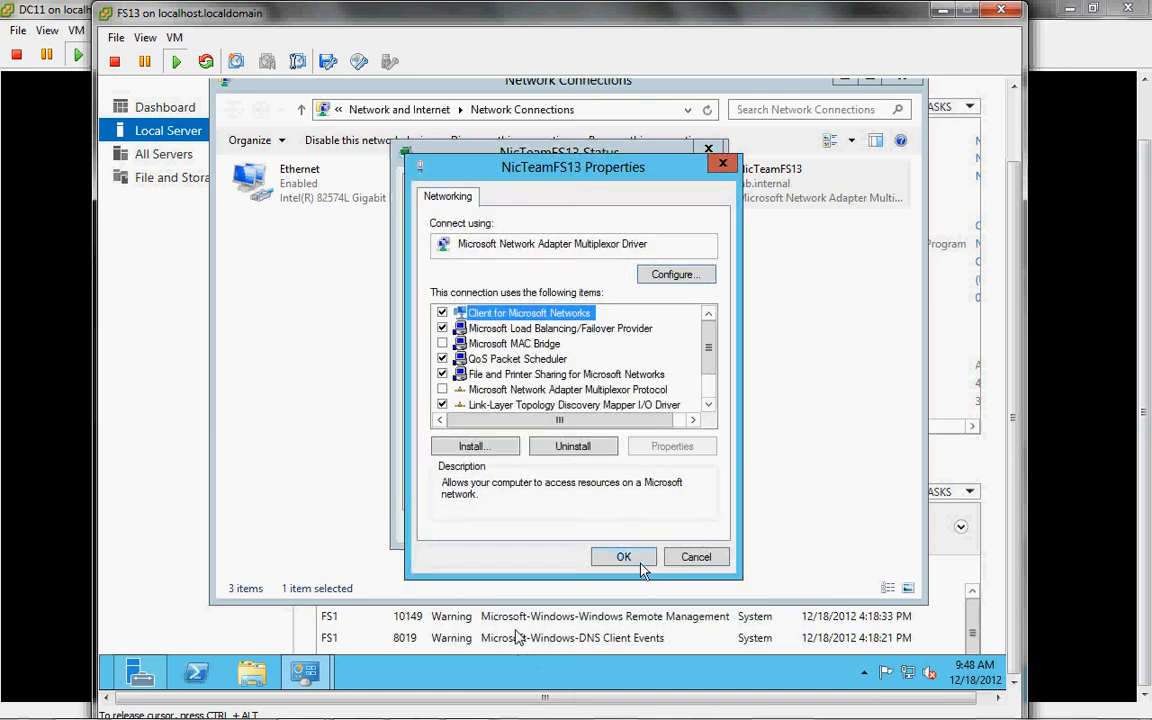
click(640, 562)
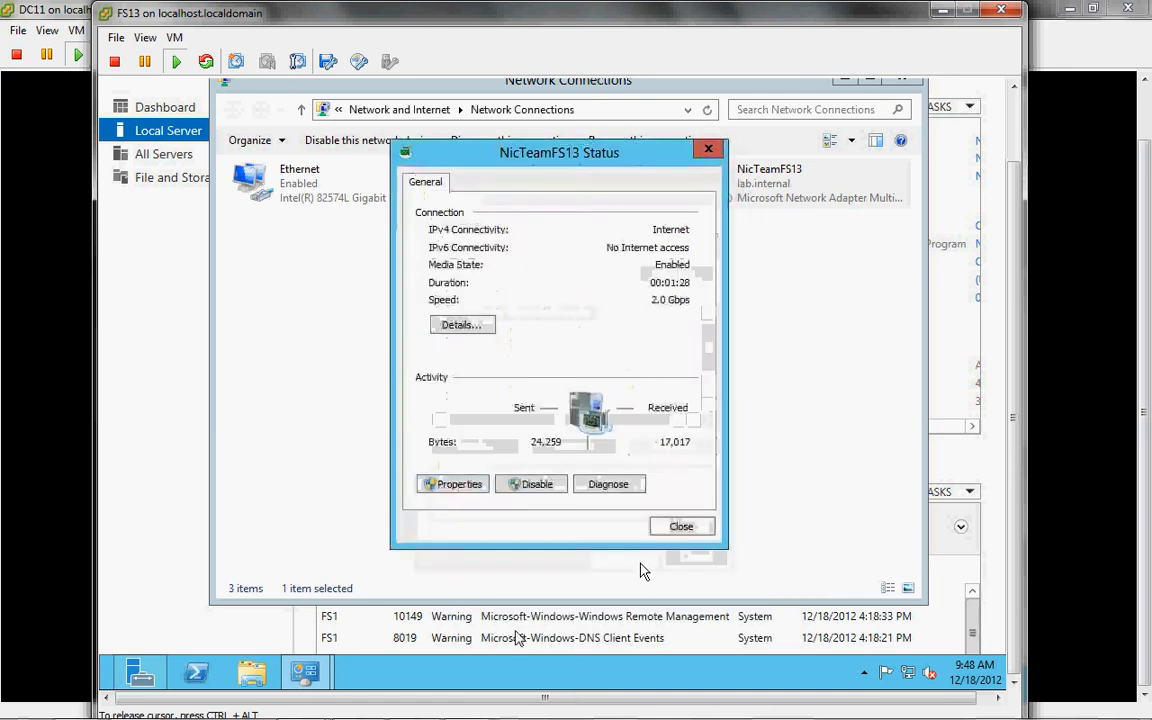
click(681, 527)
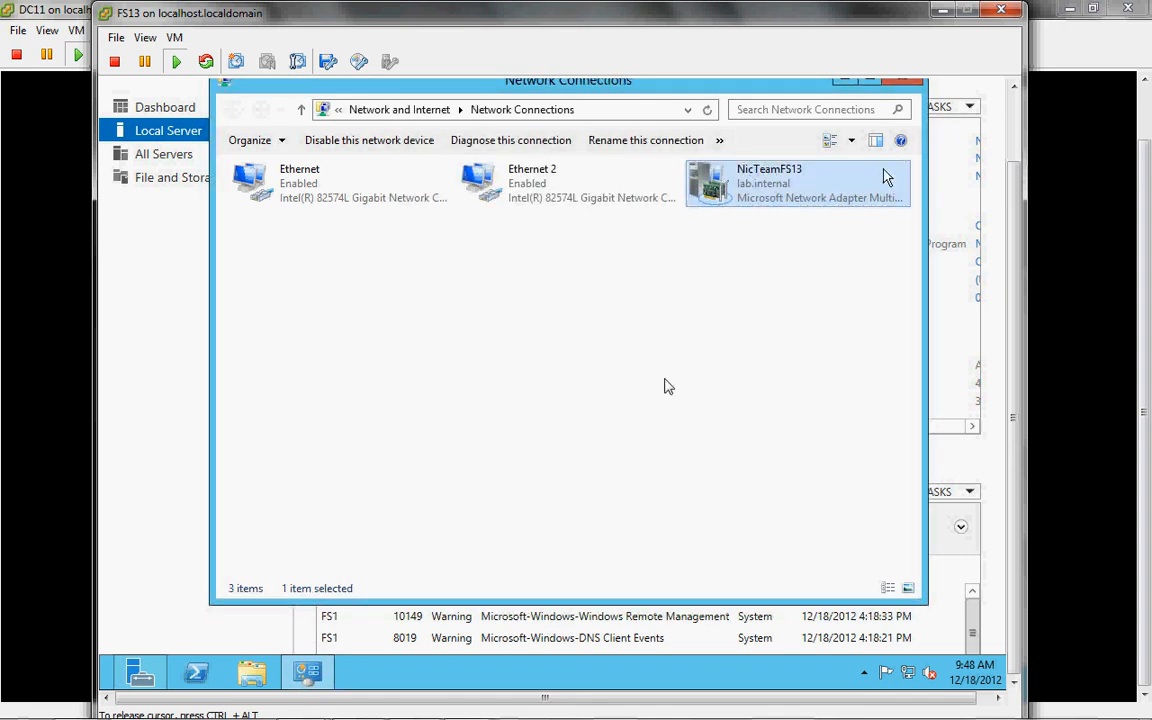
click(900, 88)
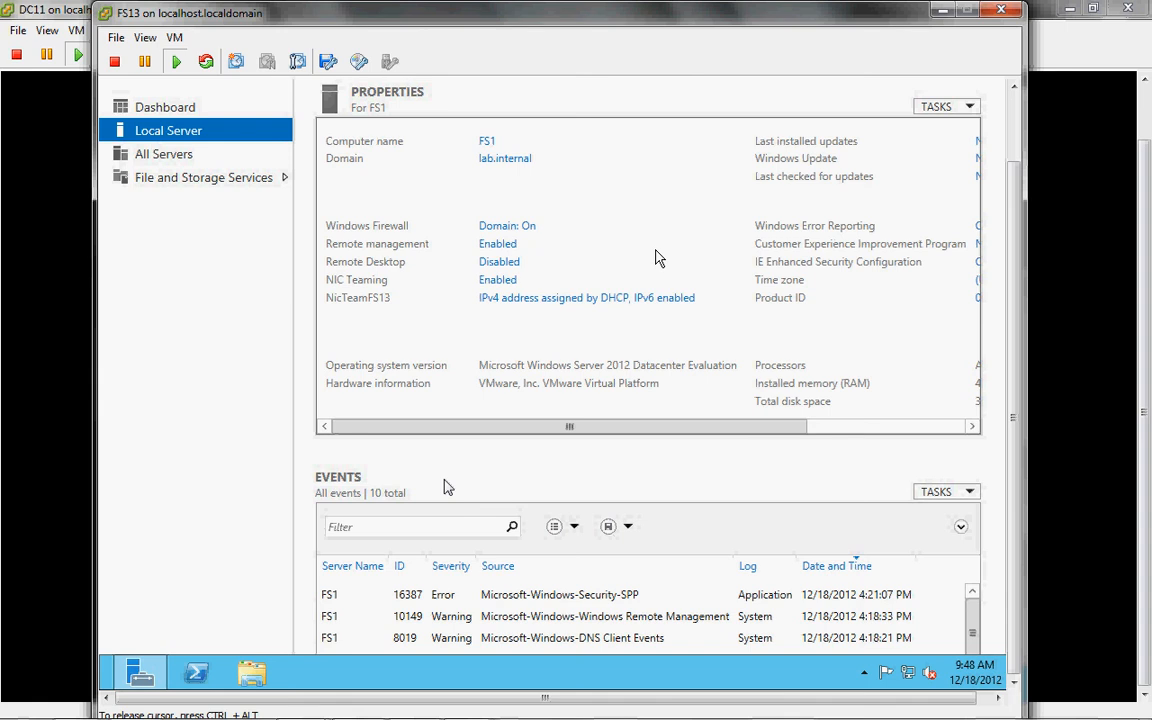
Restart the FS13 server, giving Hardware: Maintenance (Planned) as the reason.
mouse_move(1004, 687)
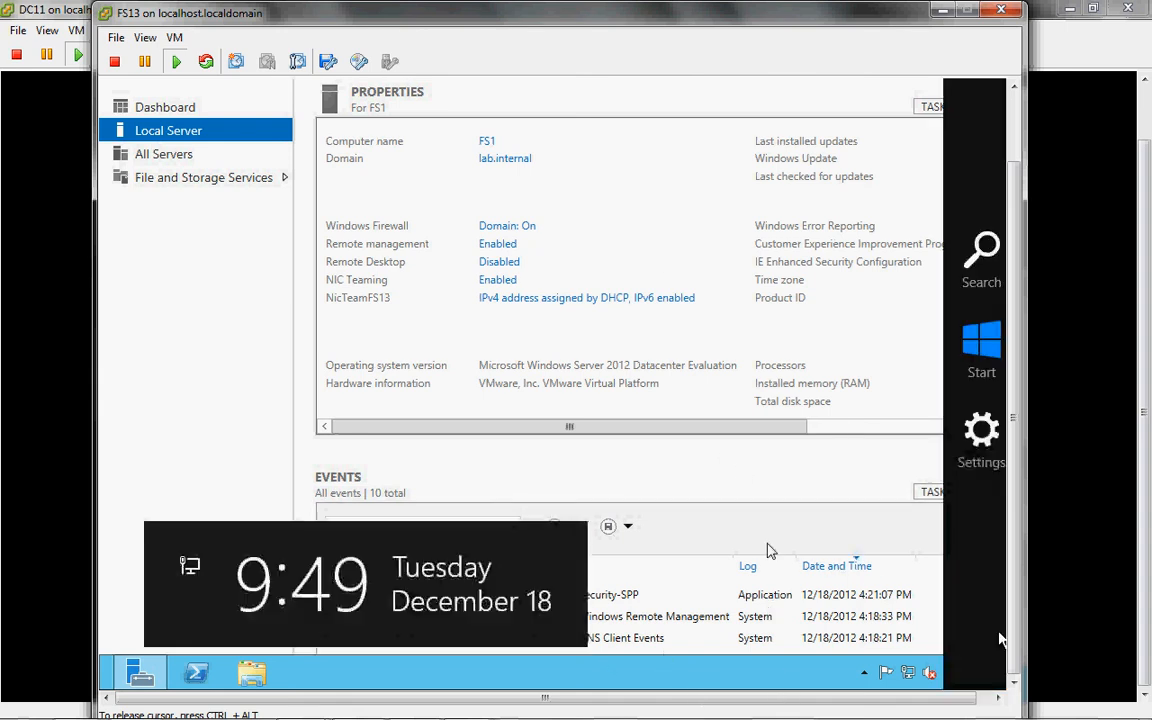
click(984, 456)
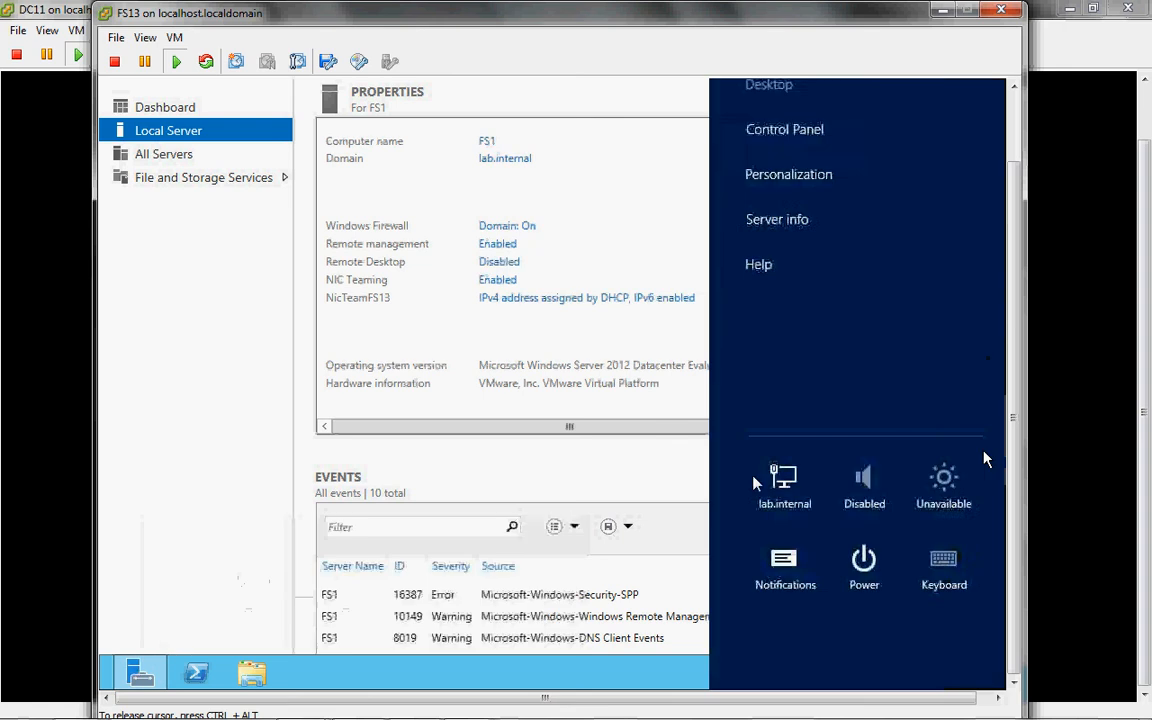
click(858, 588)
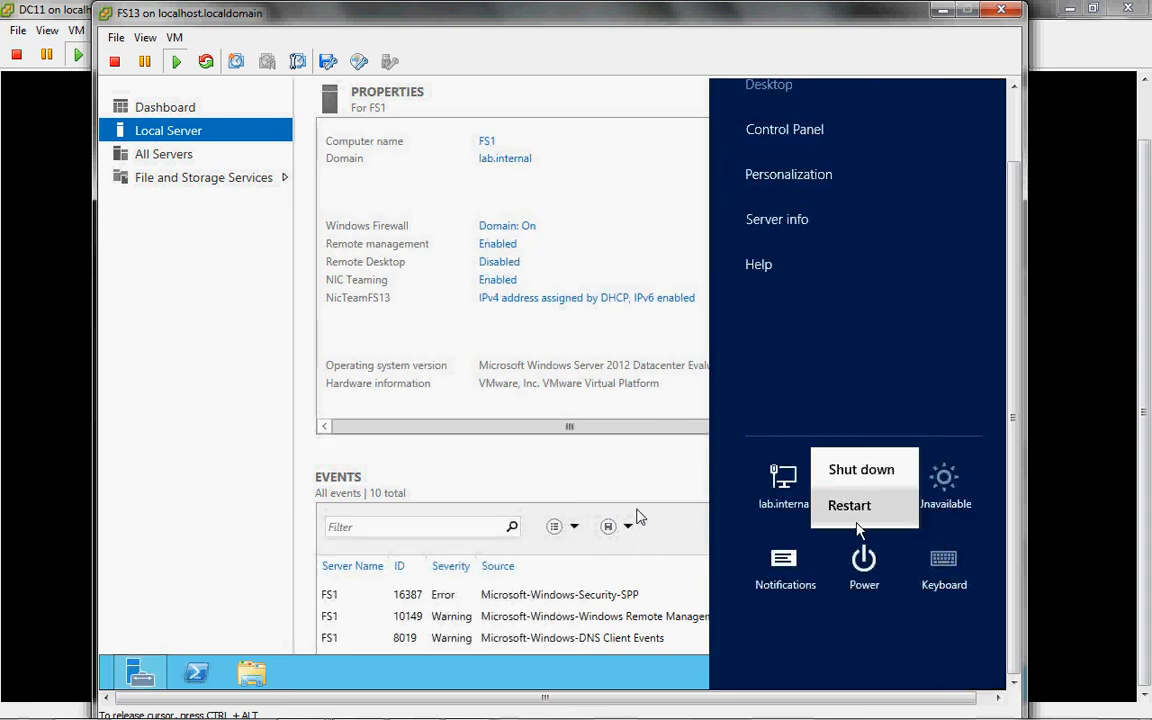
click(860, 470)
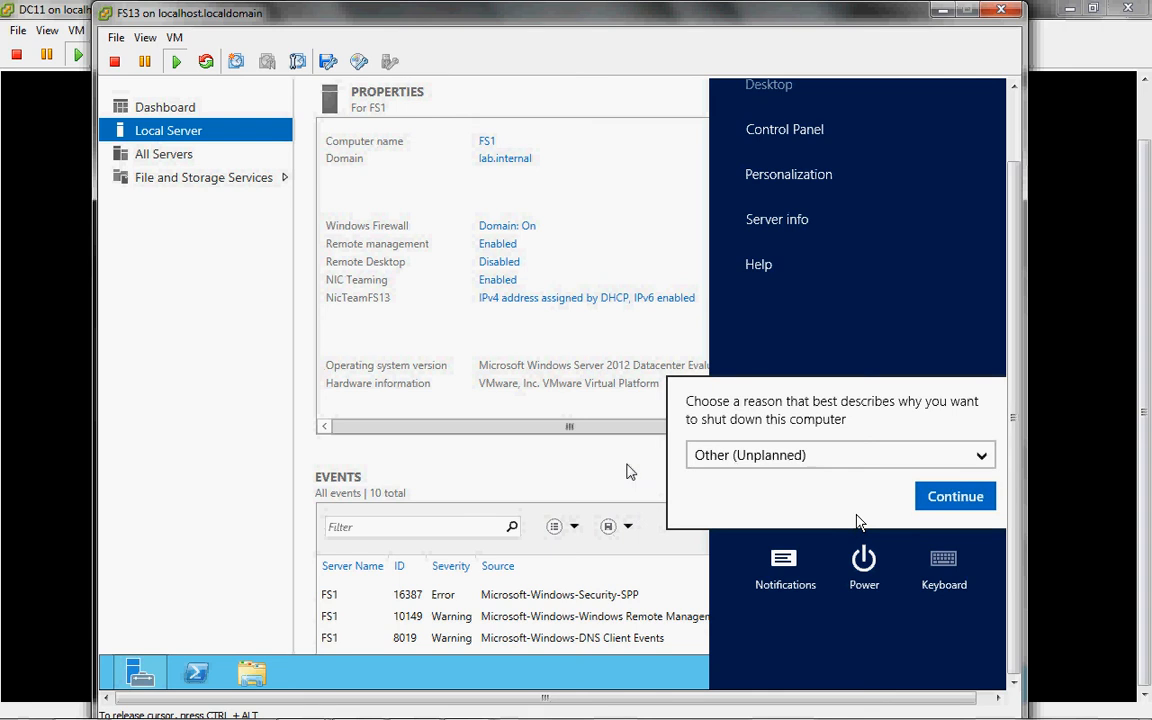
click(838, 456)
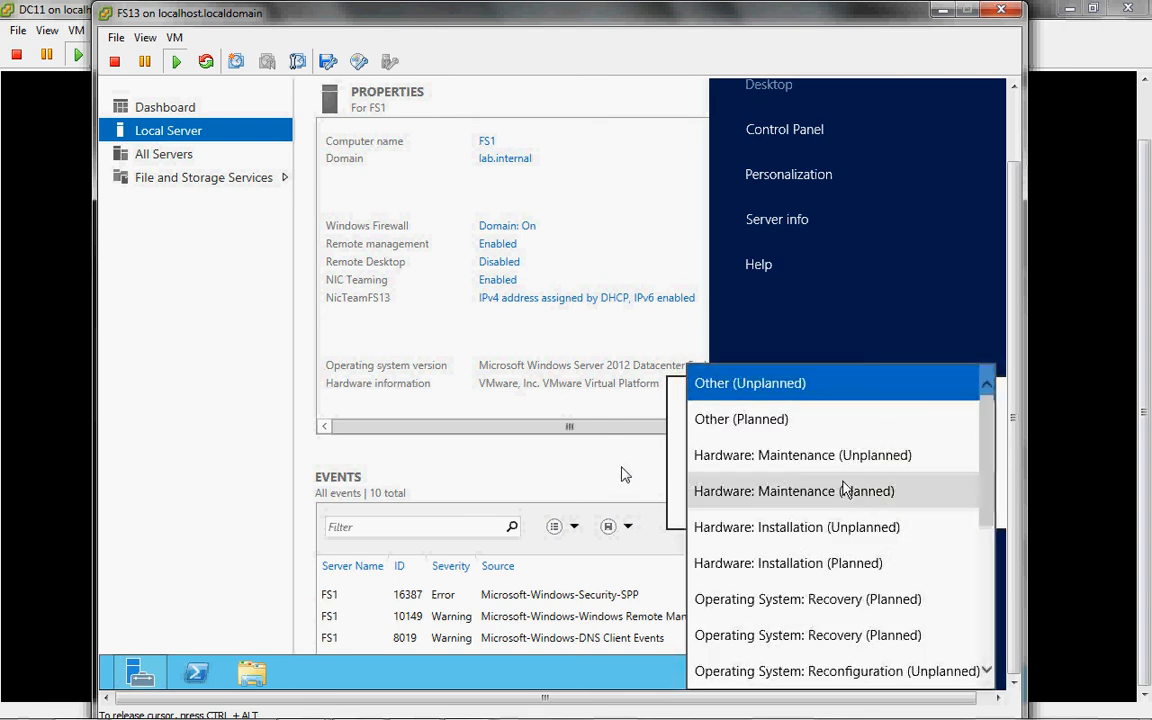
click(845, 491)
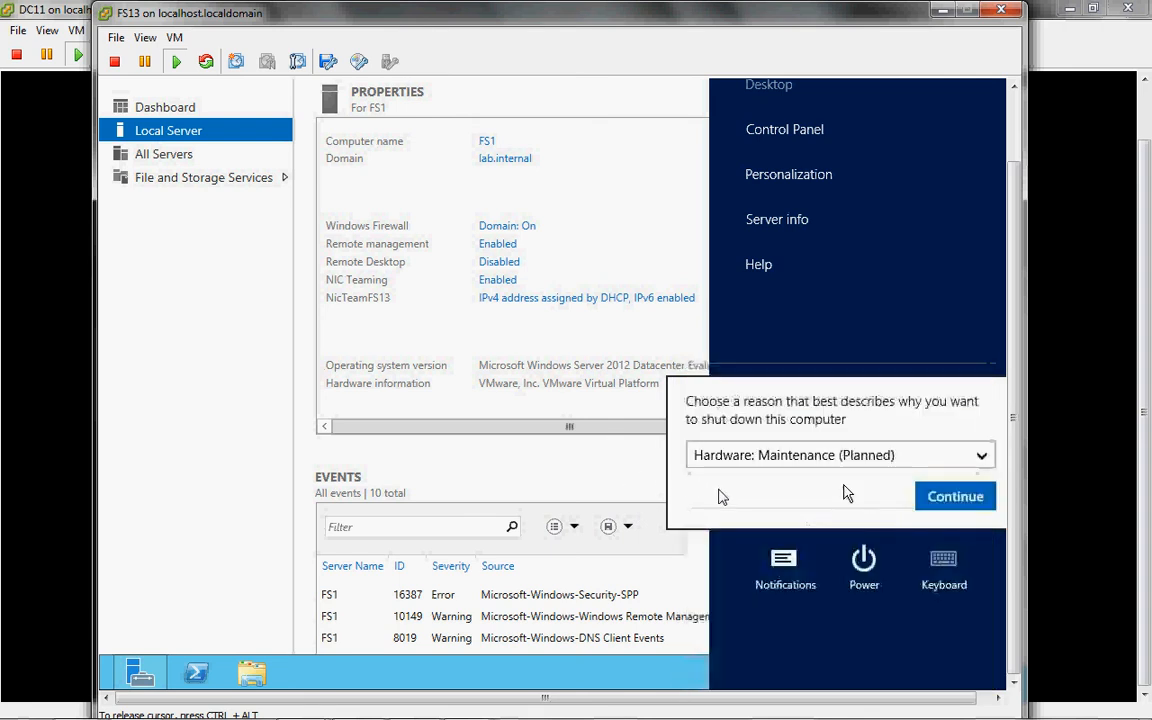
click(952, 497)
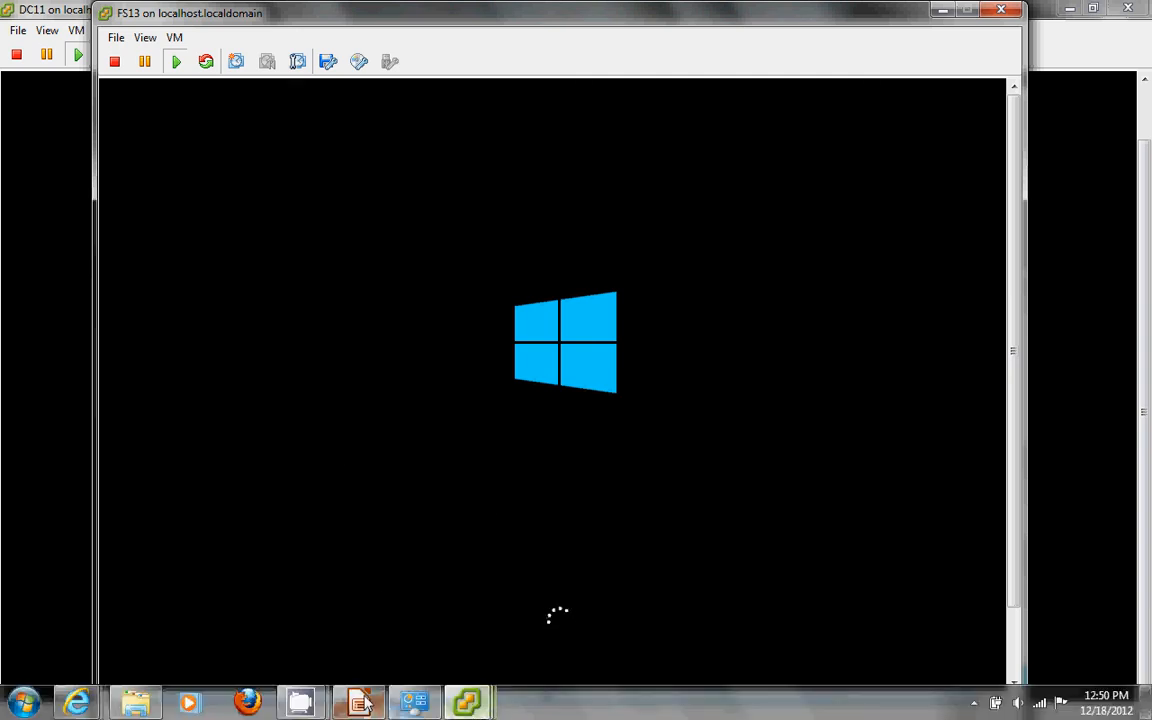
Switch to the 70-410 Intro presentation in LibreOffice Impress and view slide 19, "Let's Talk about networks".
click(358, 703)
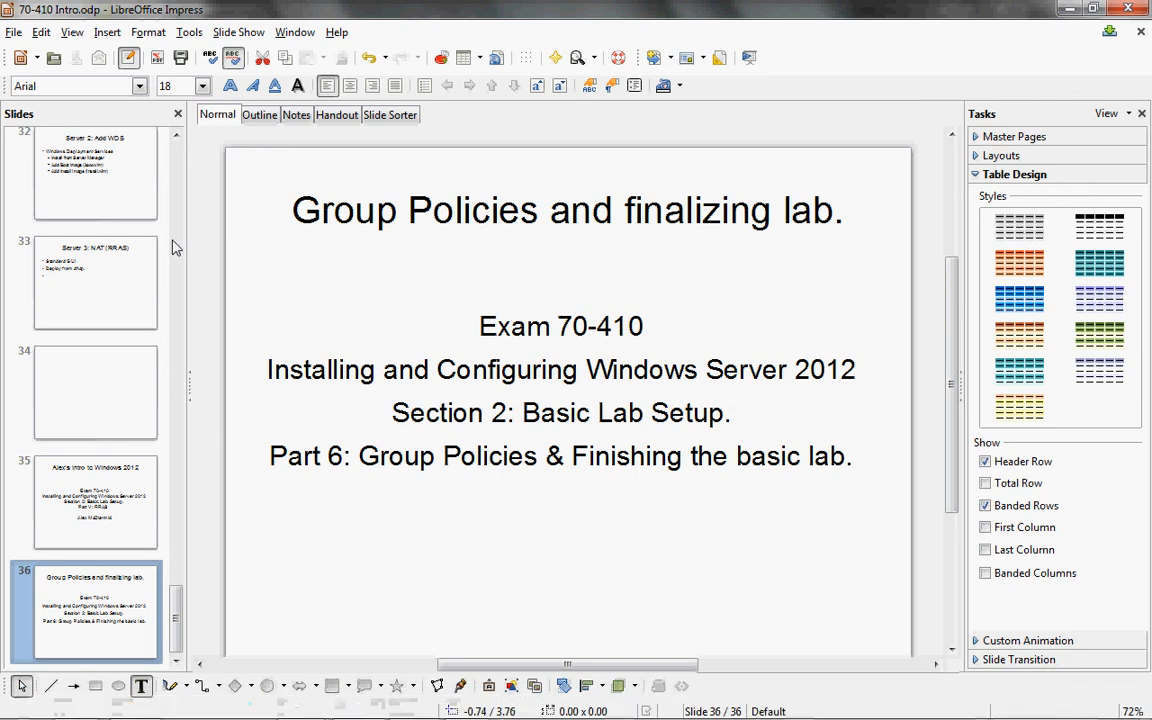
scroll(174, 243, up, 10)
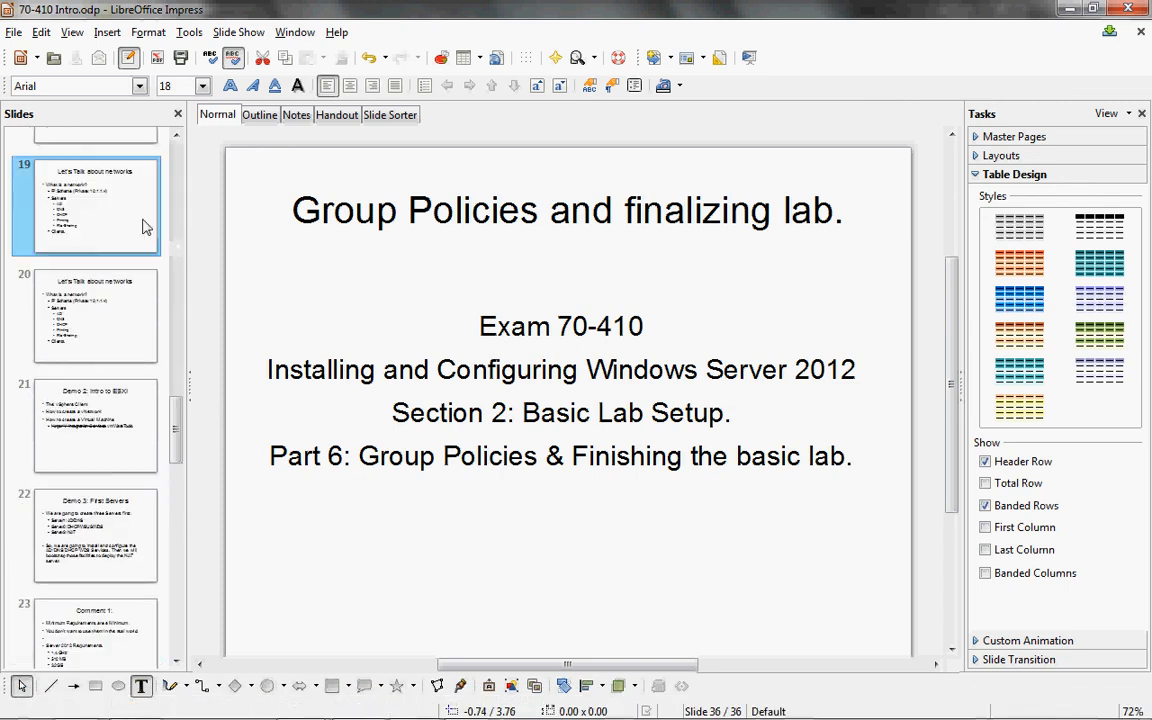
click(146, 225)
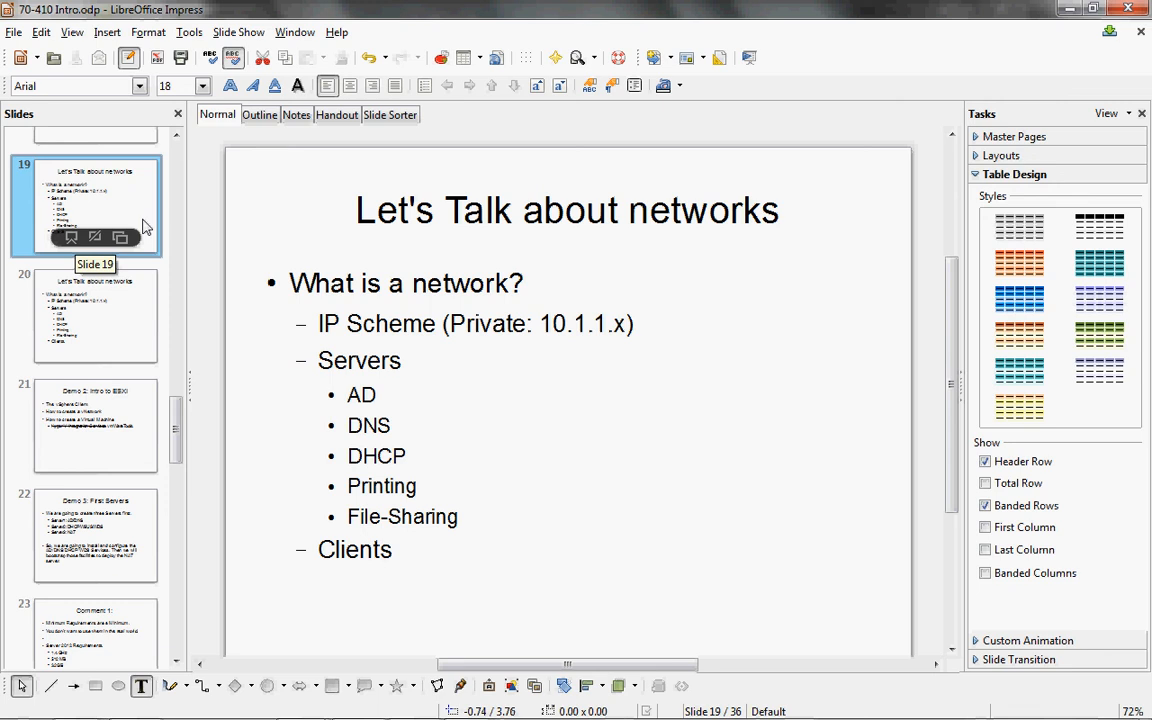